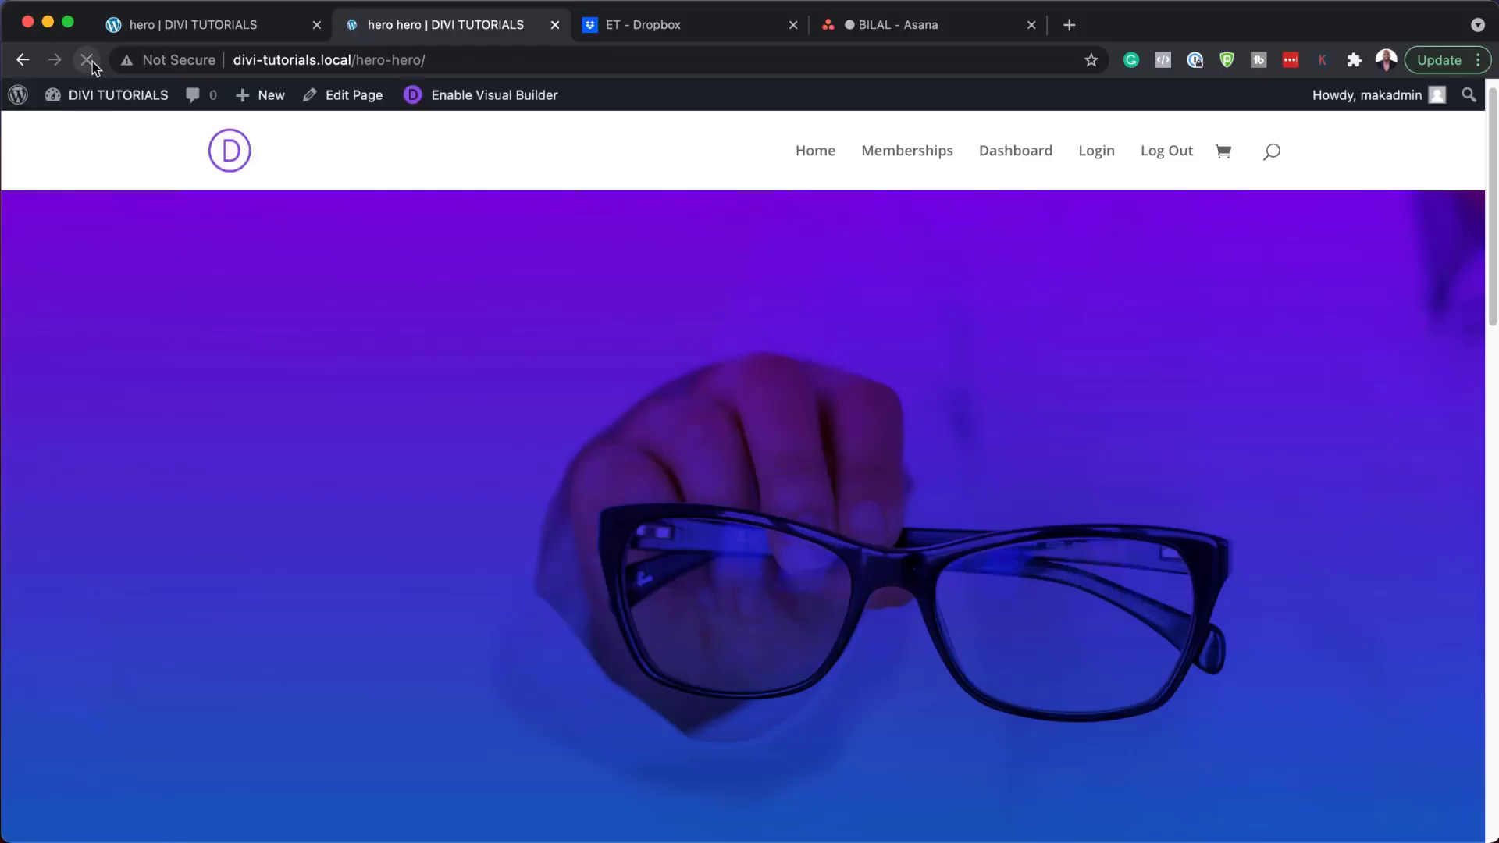
Create a new WordPress page titled 'hero' and launch it in the Divi Builder.
left_click(88, 60)
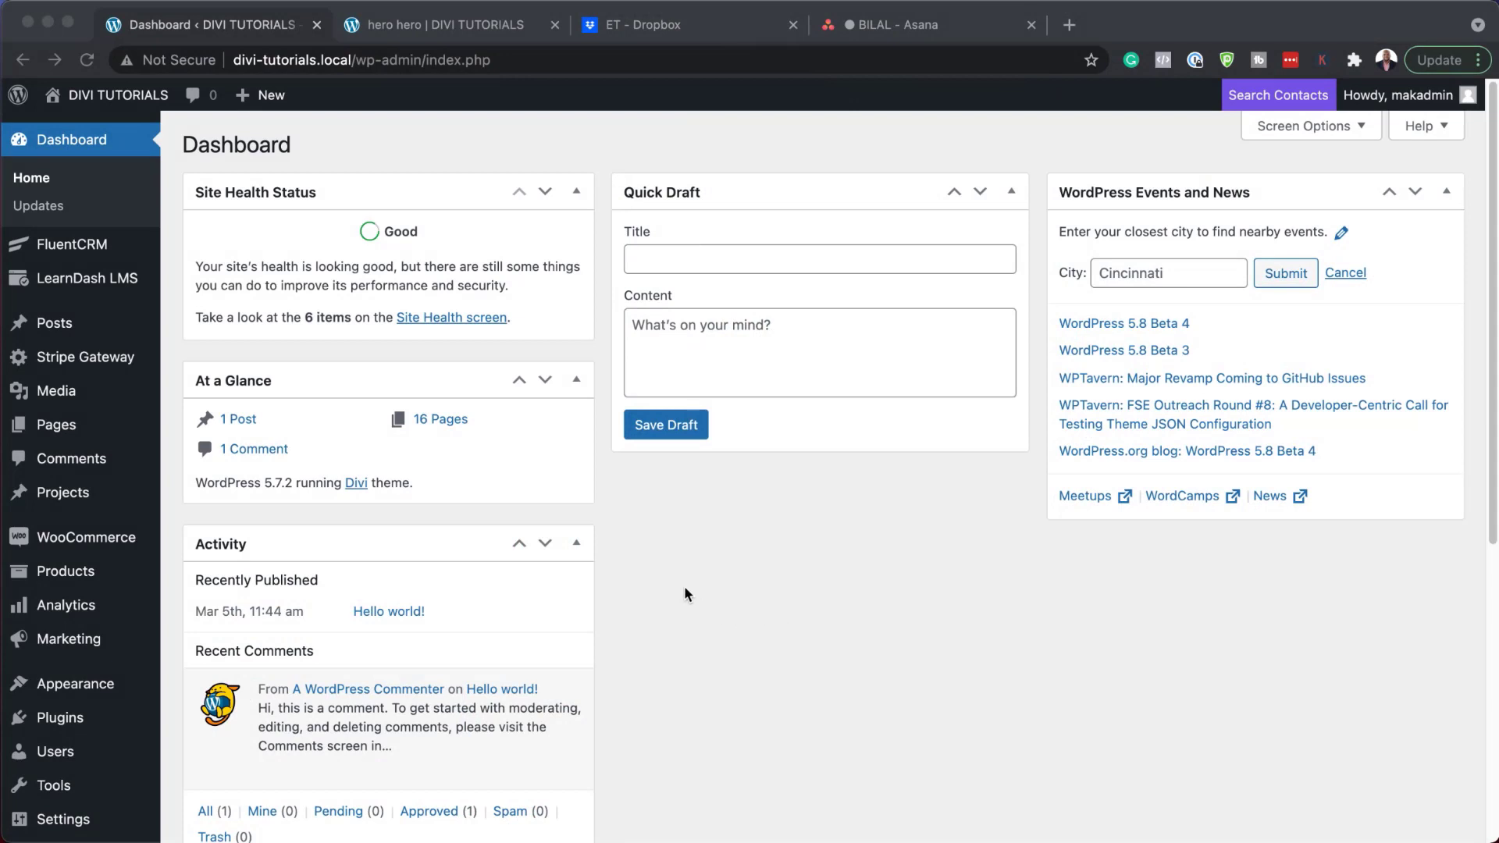
mouse_move(55, 425)
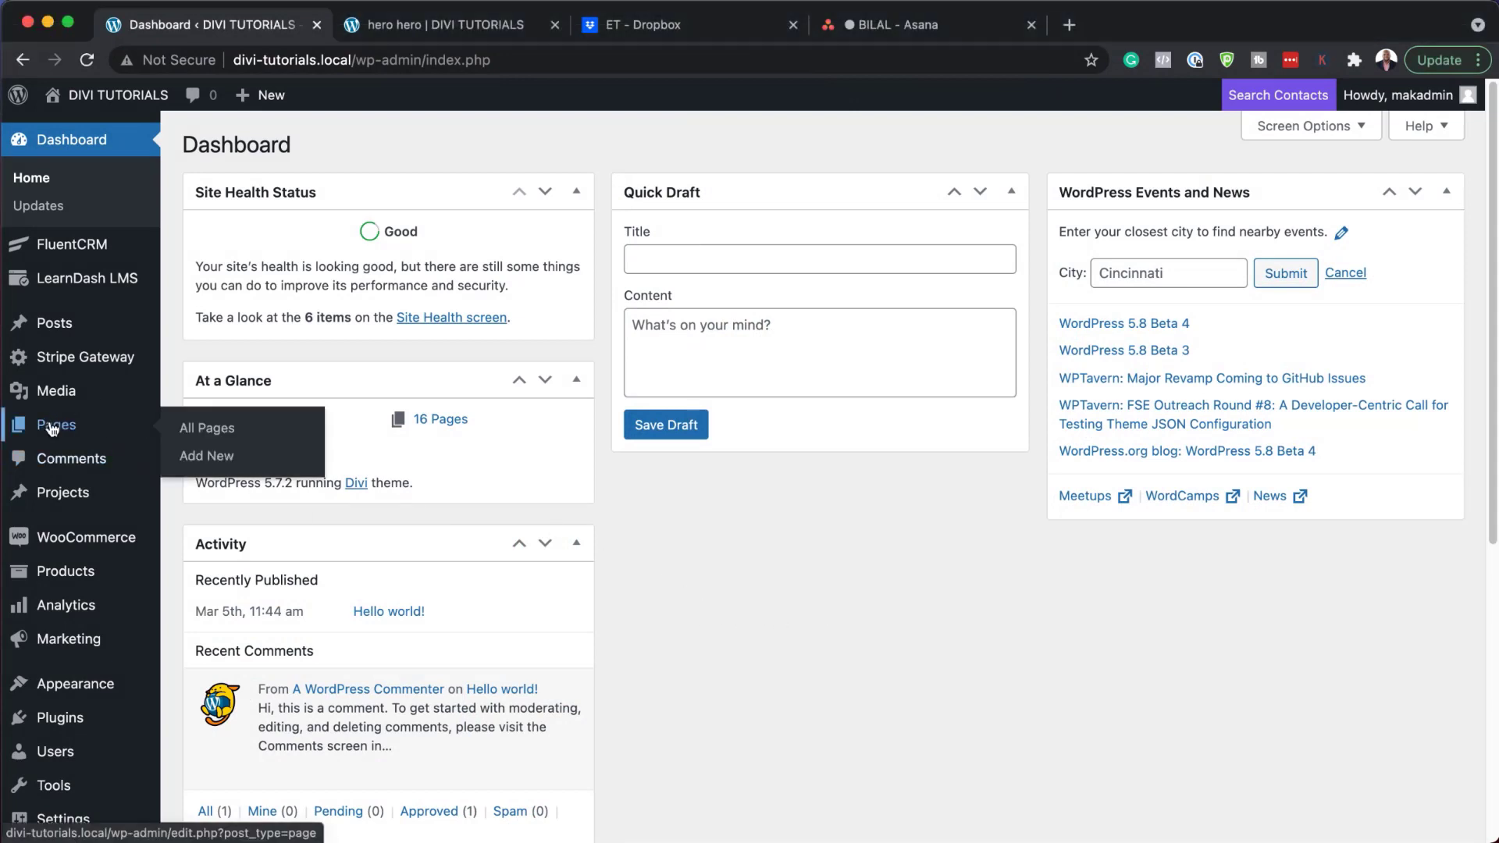
left_click(213, 455)
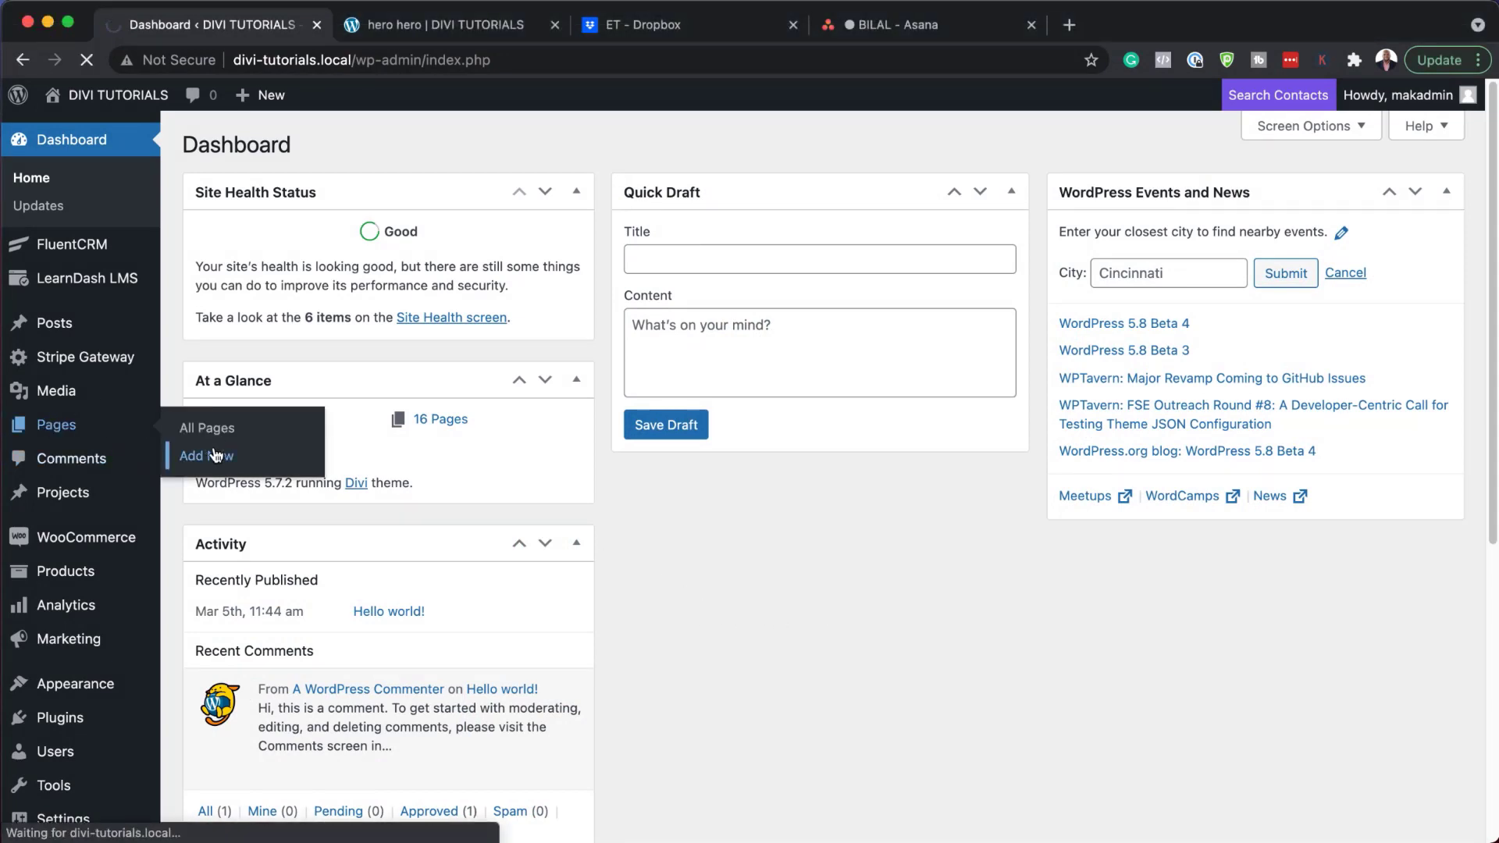
type("hero")
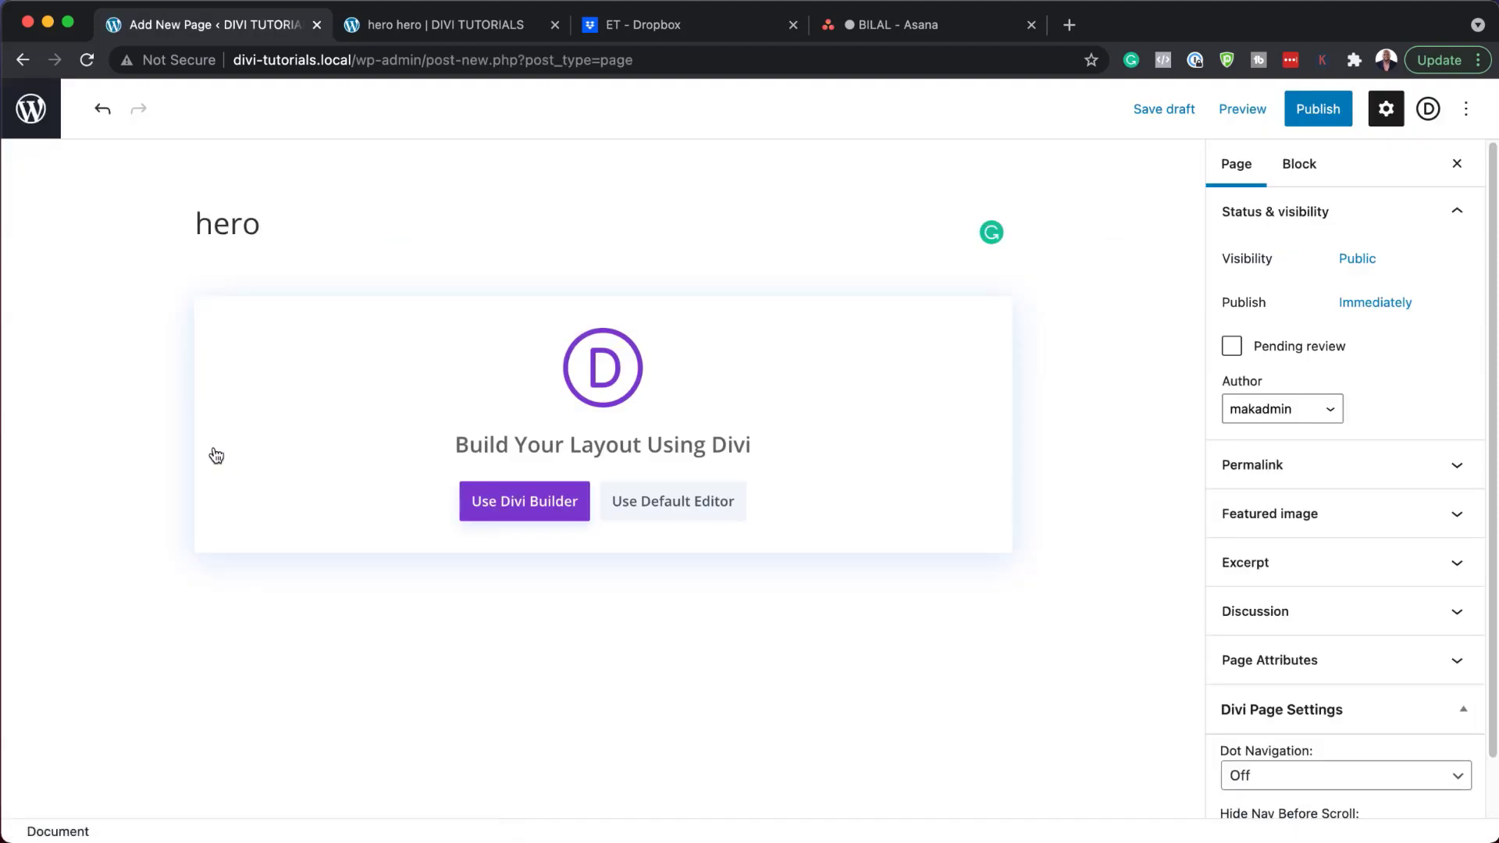
left_click(527, 509)
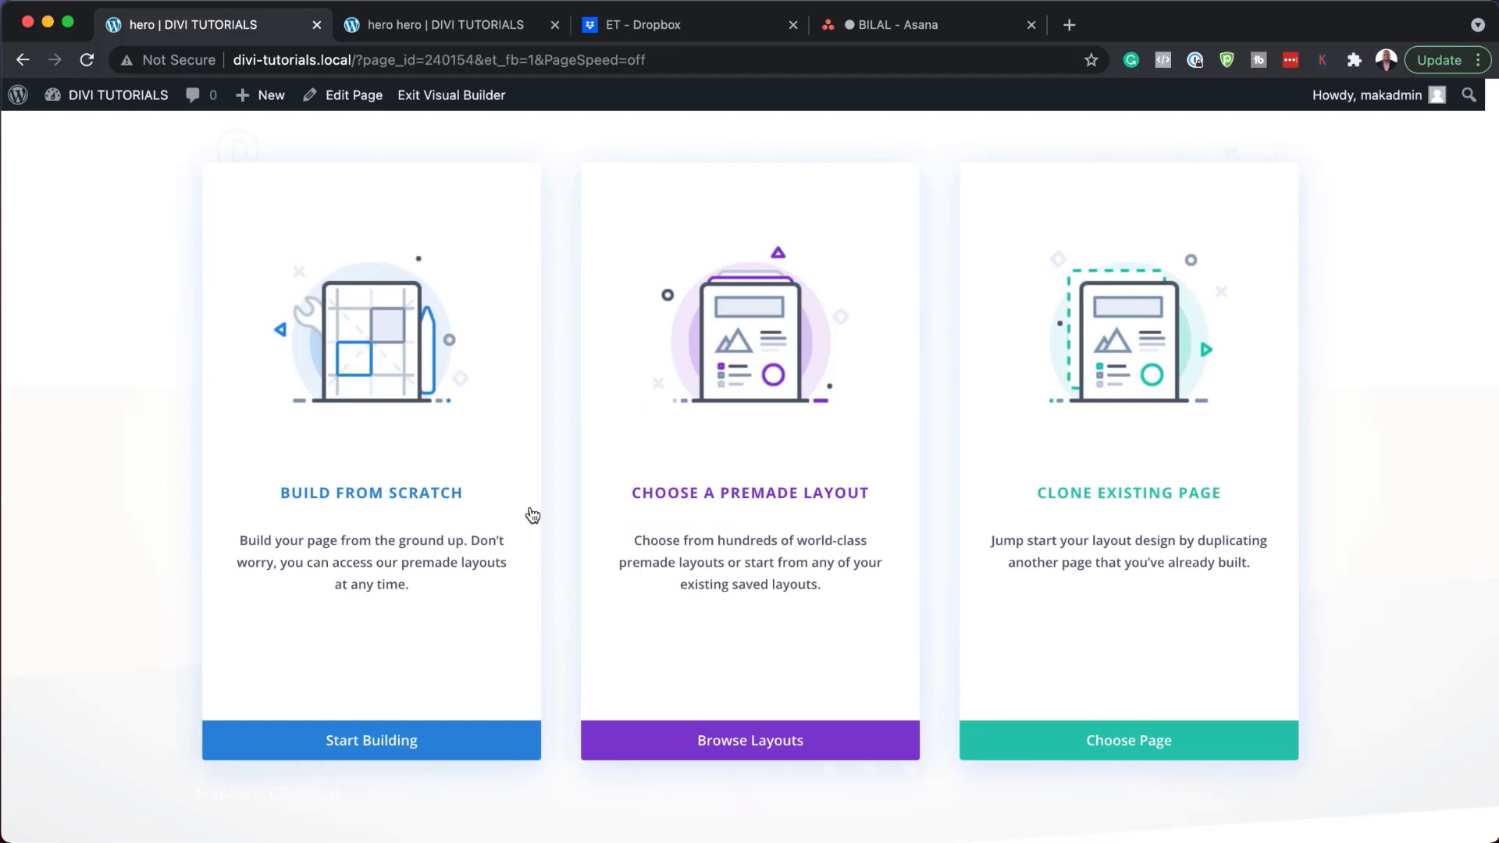
Start from scratch and set the empty section's top and bottom padding to 0px.
left_click(380, 749)
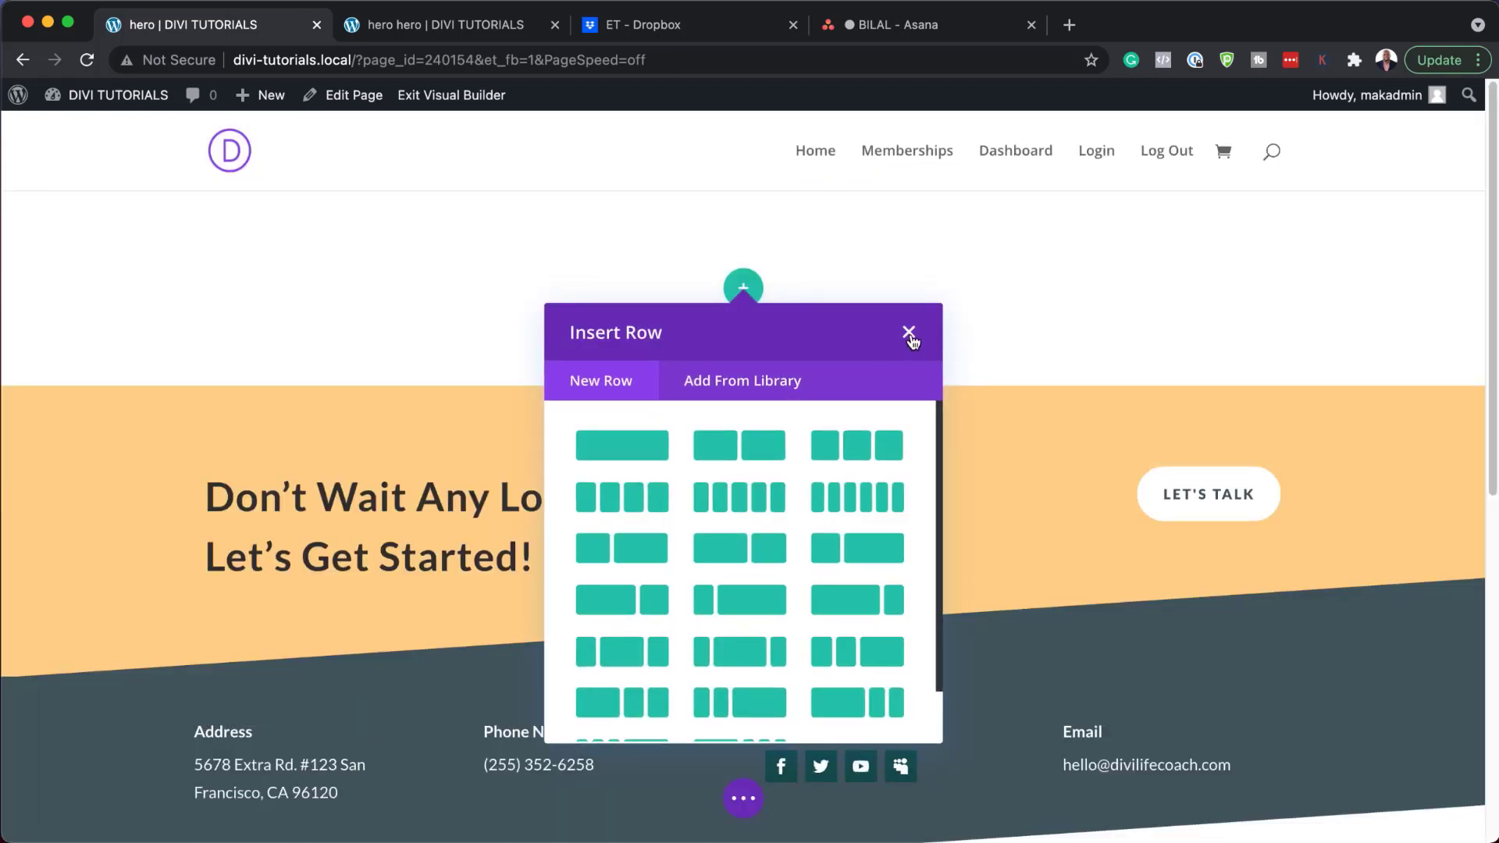
left_click(910, 334)
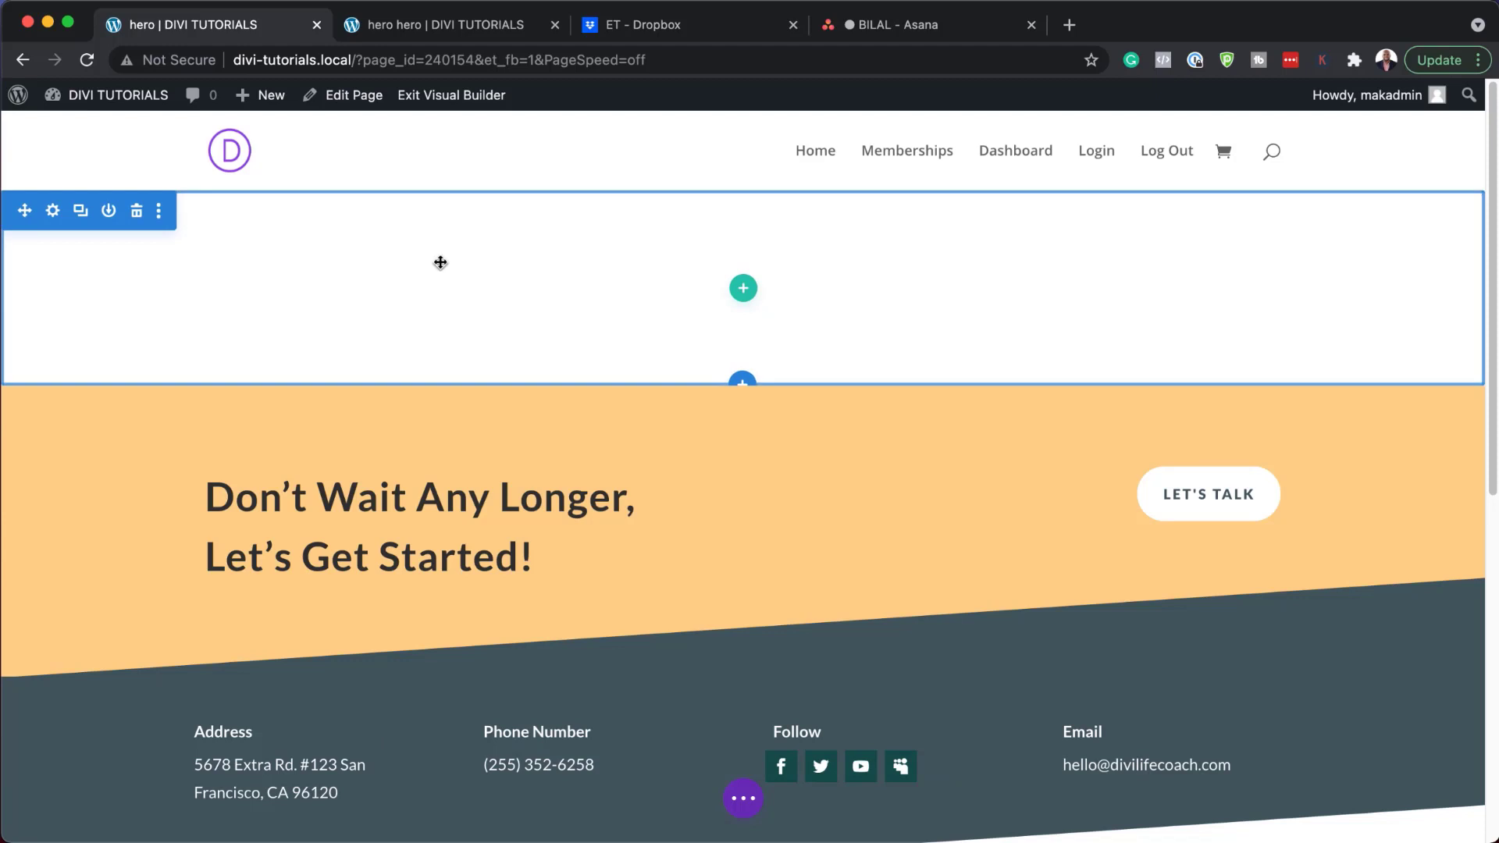
left_click(53, 212)
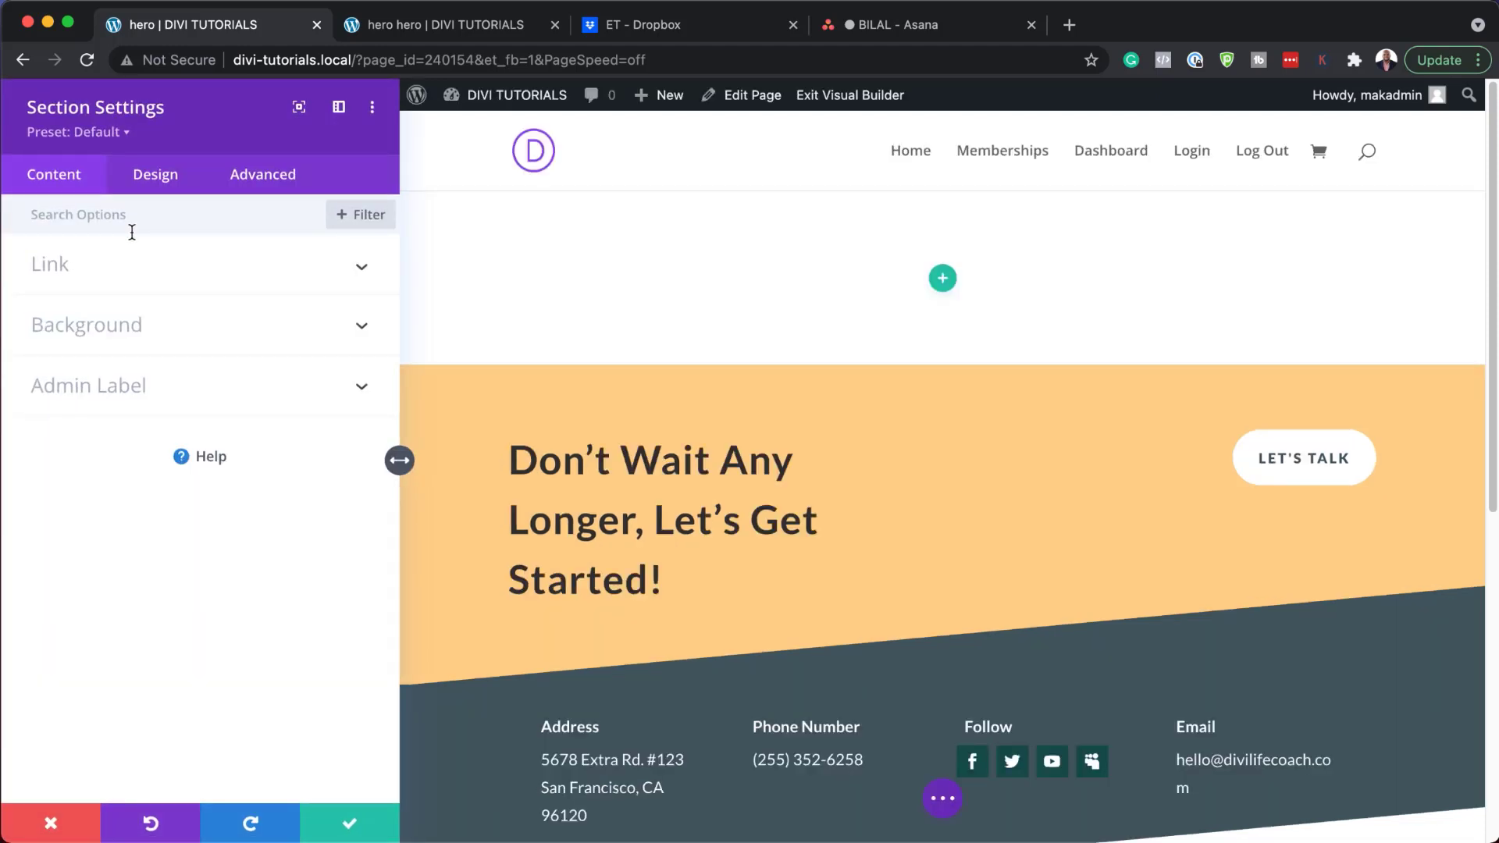
left_click(160, 188)
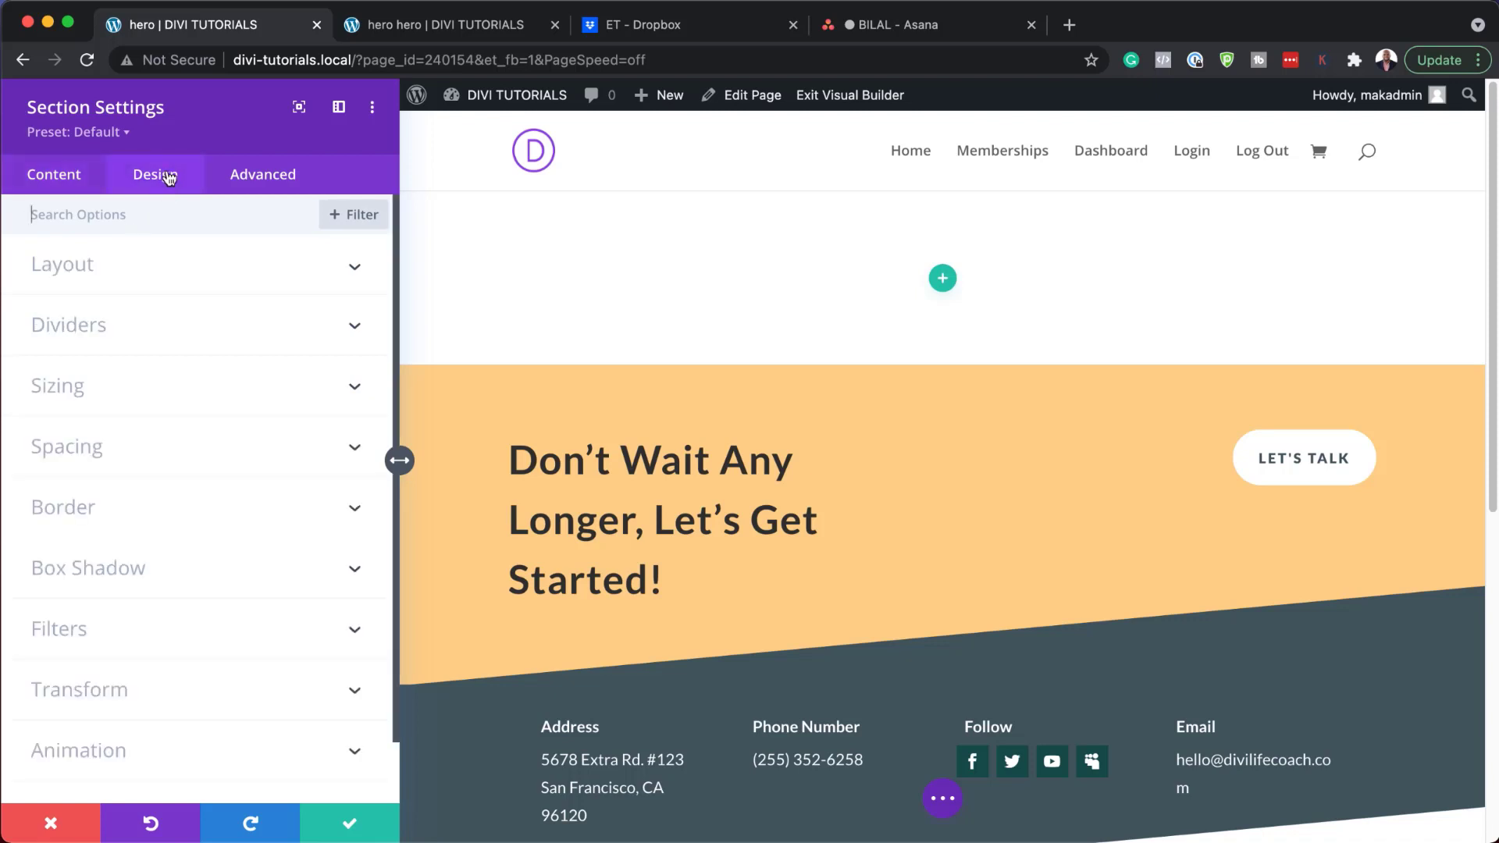
left_click(97, 456)
left_click(57, 397)
type("0")
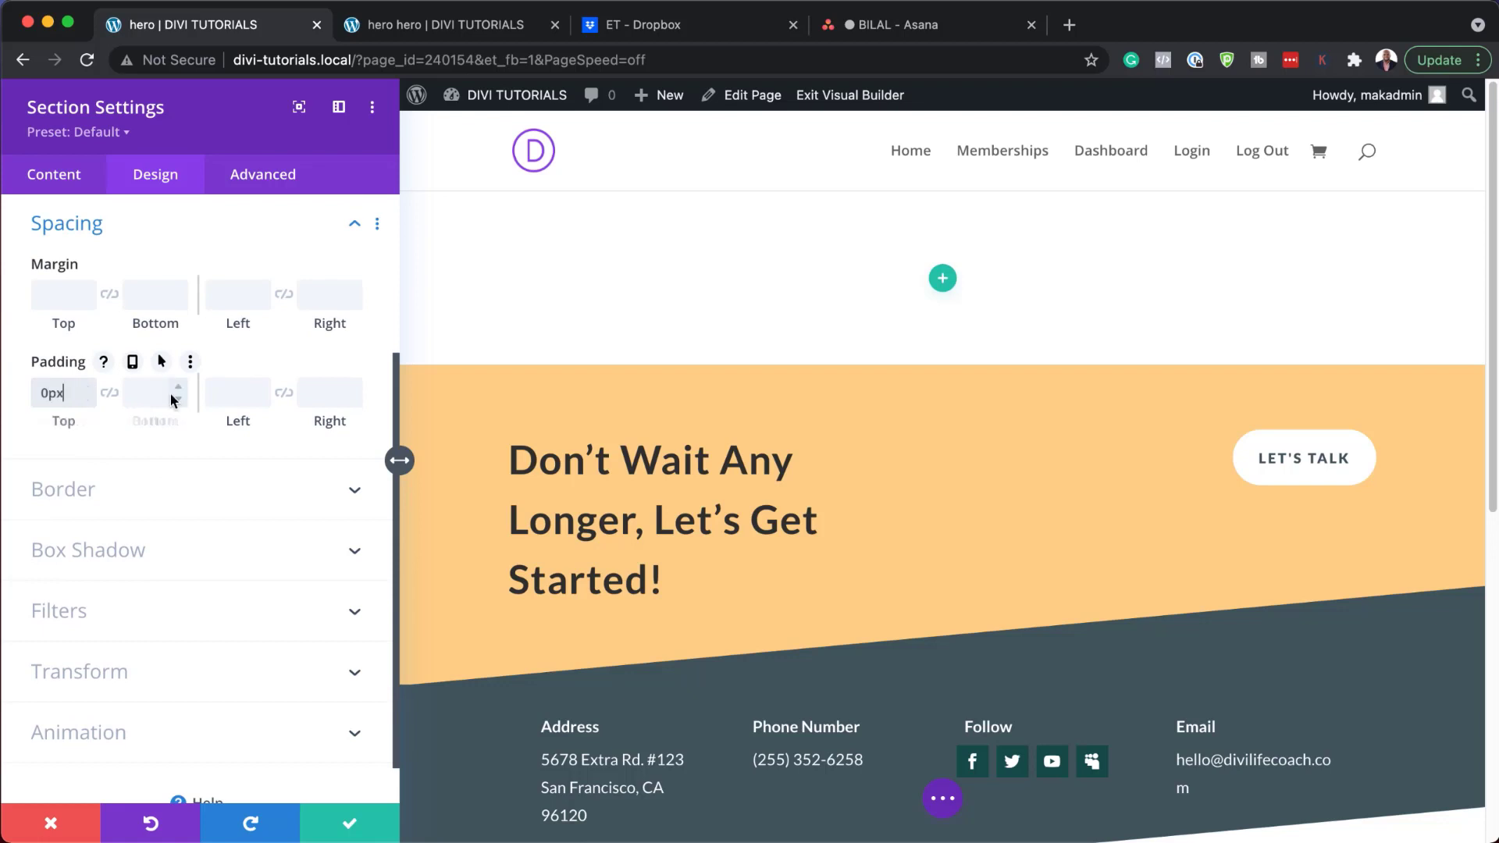
left_click(107, 397)
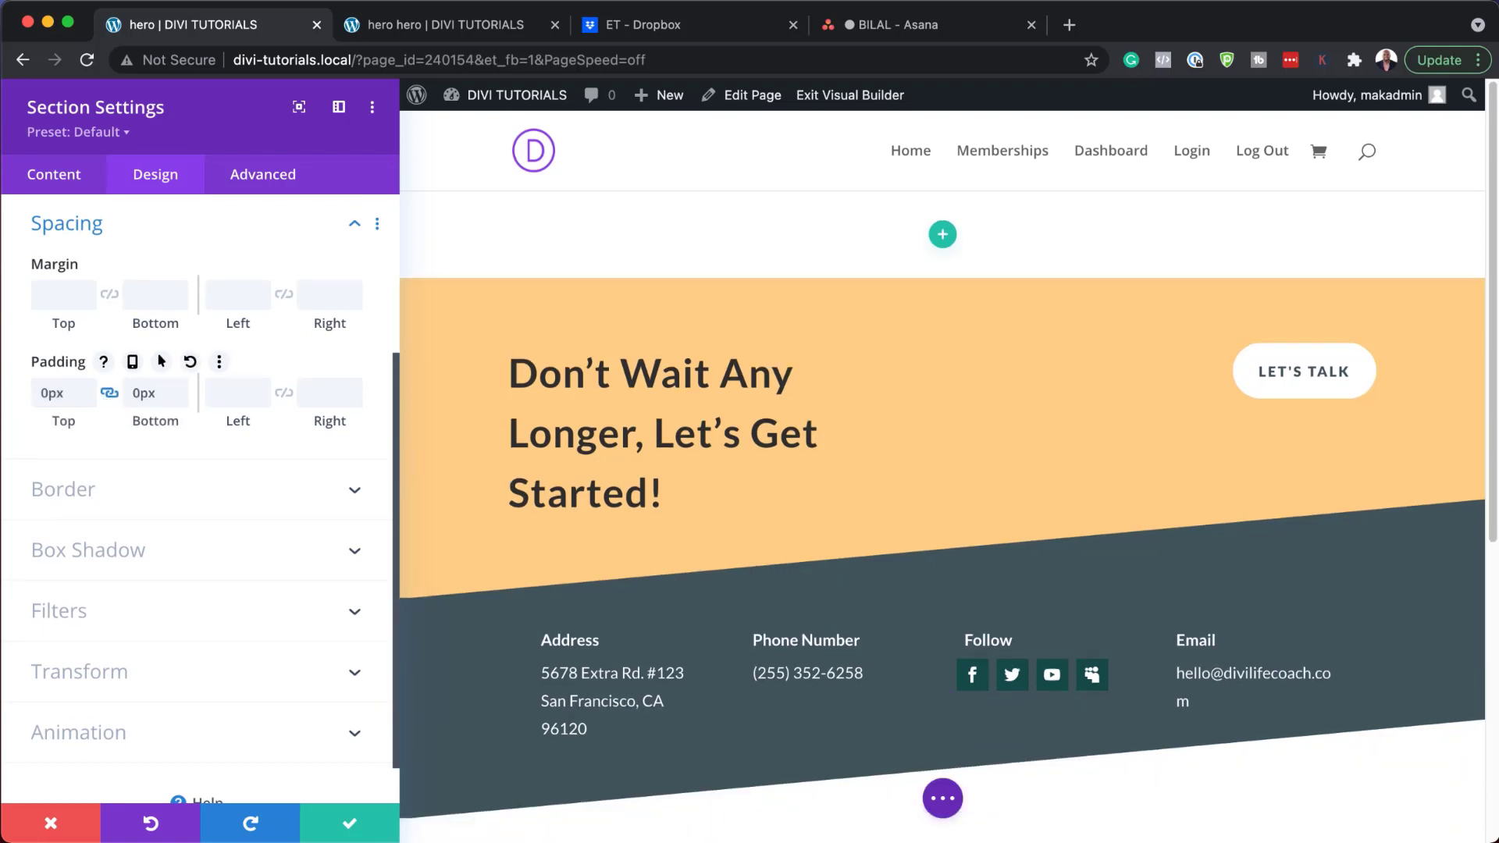
left_click(364, 826)
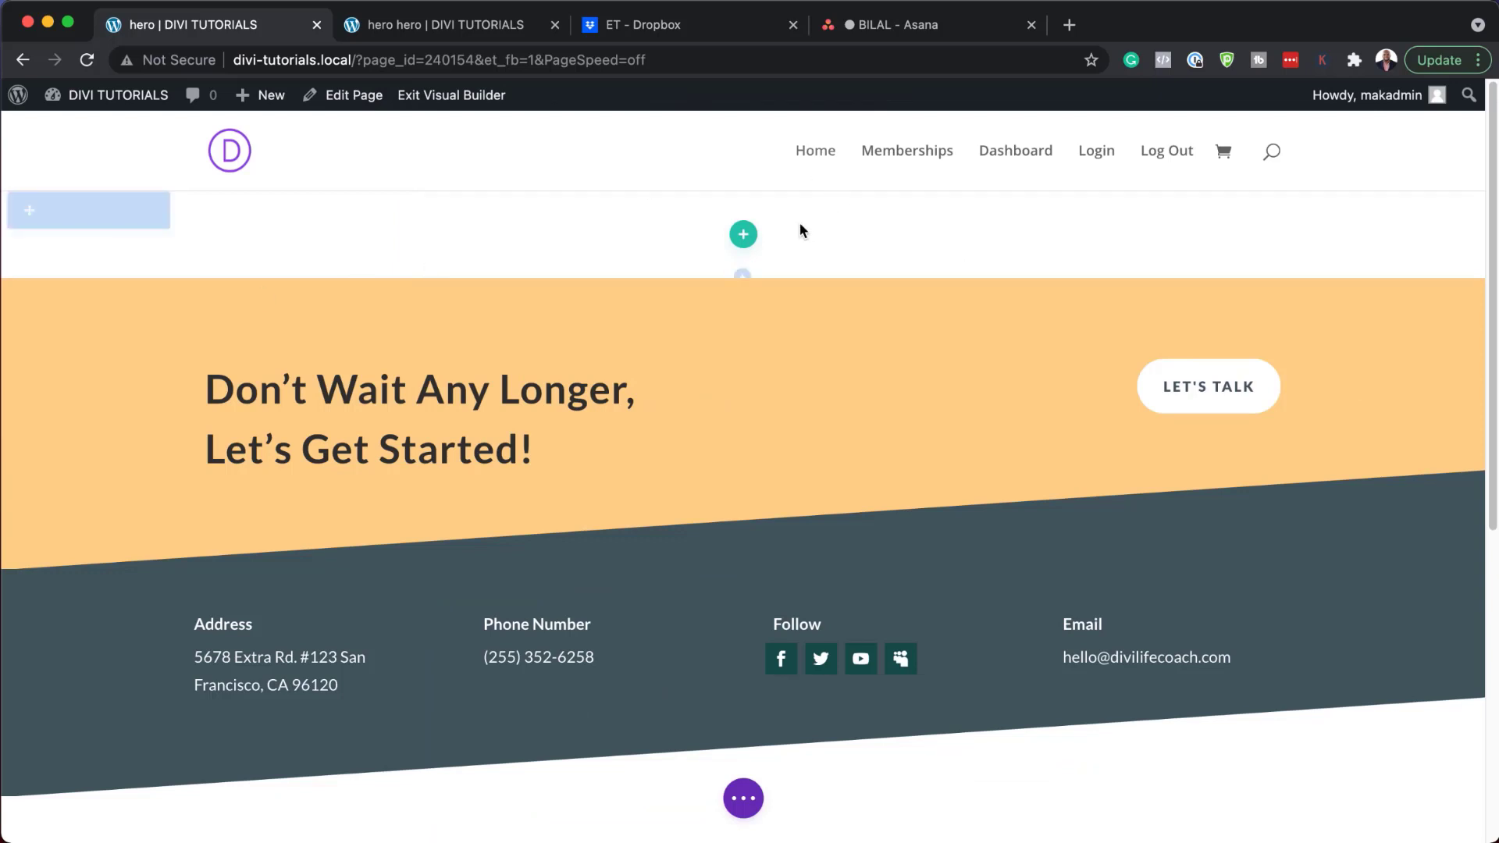
Insert a single-column row into the section without adding any module.
left_click(743, 242)
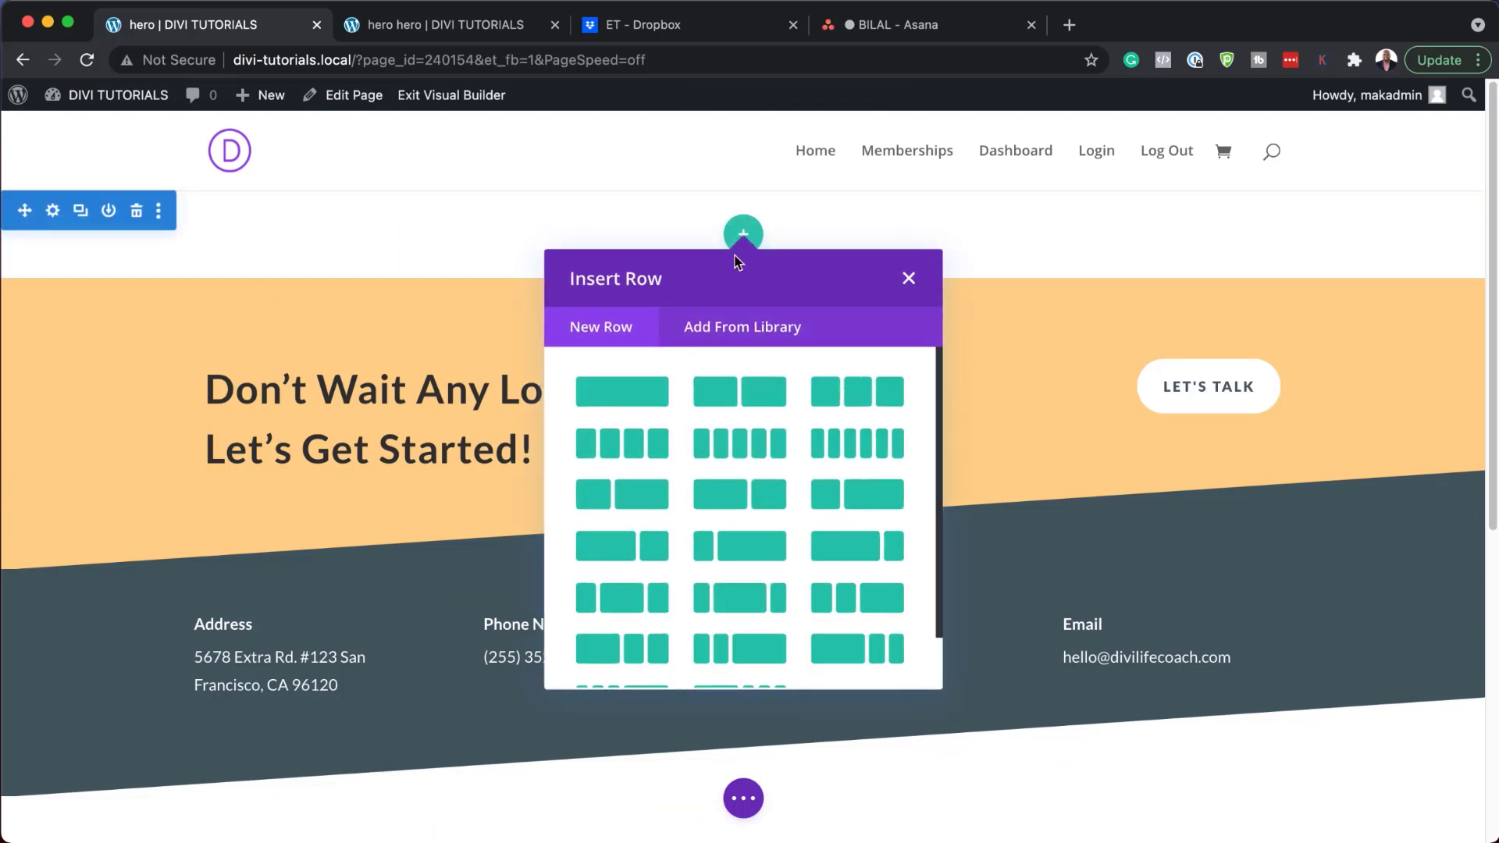
left_click(631, 401)
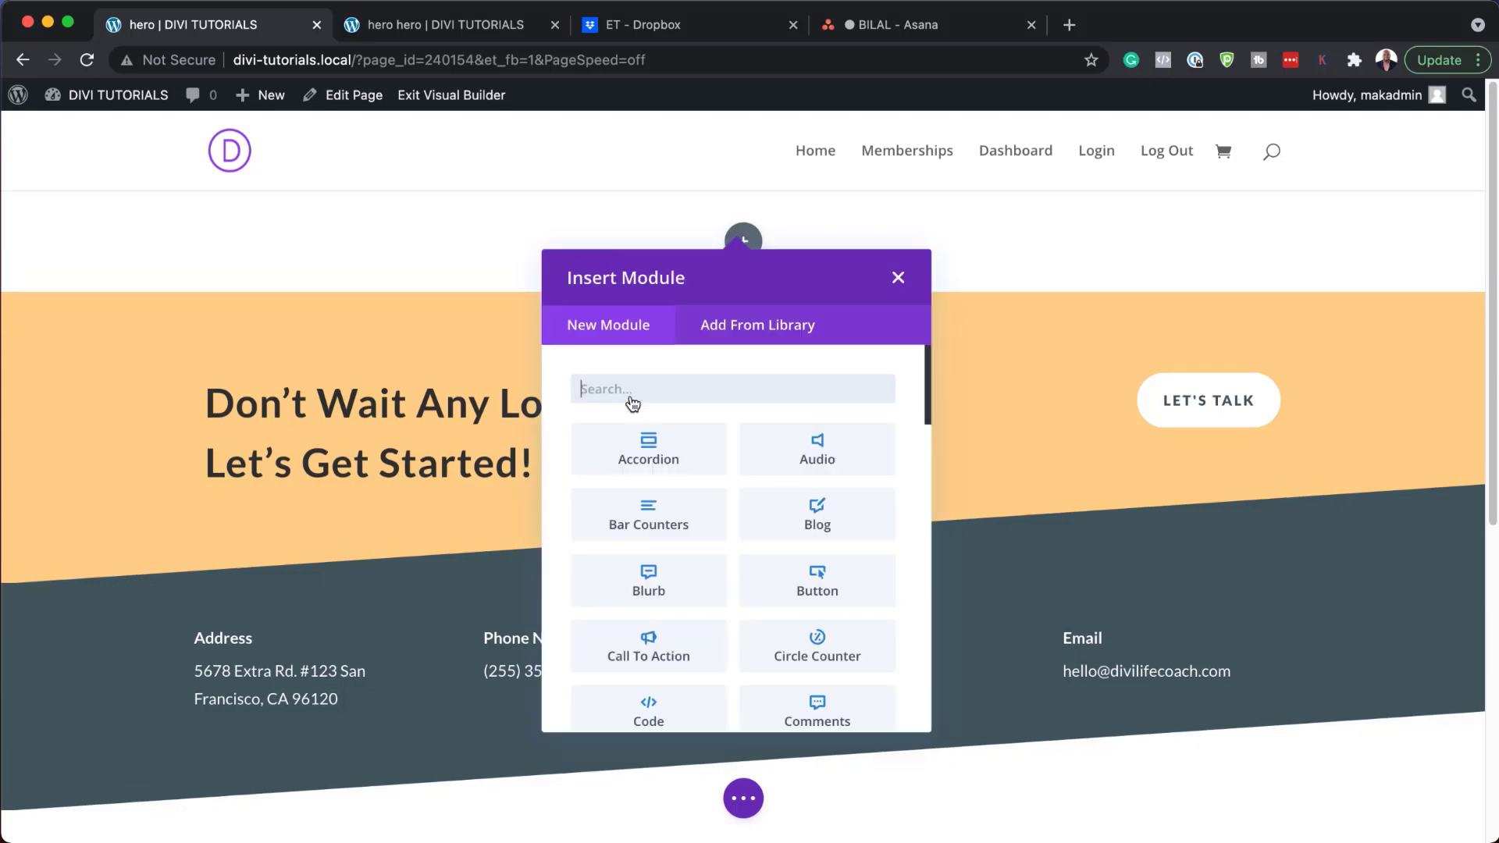
left_click(902, 278)
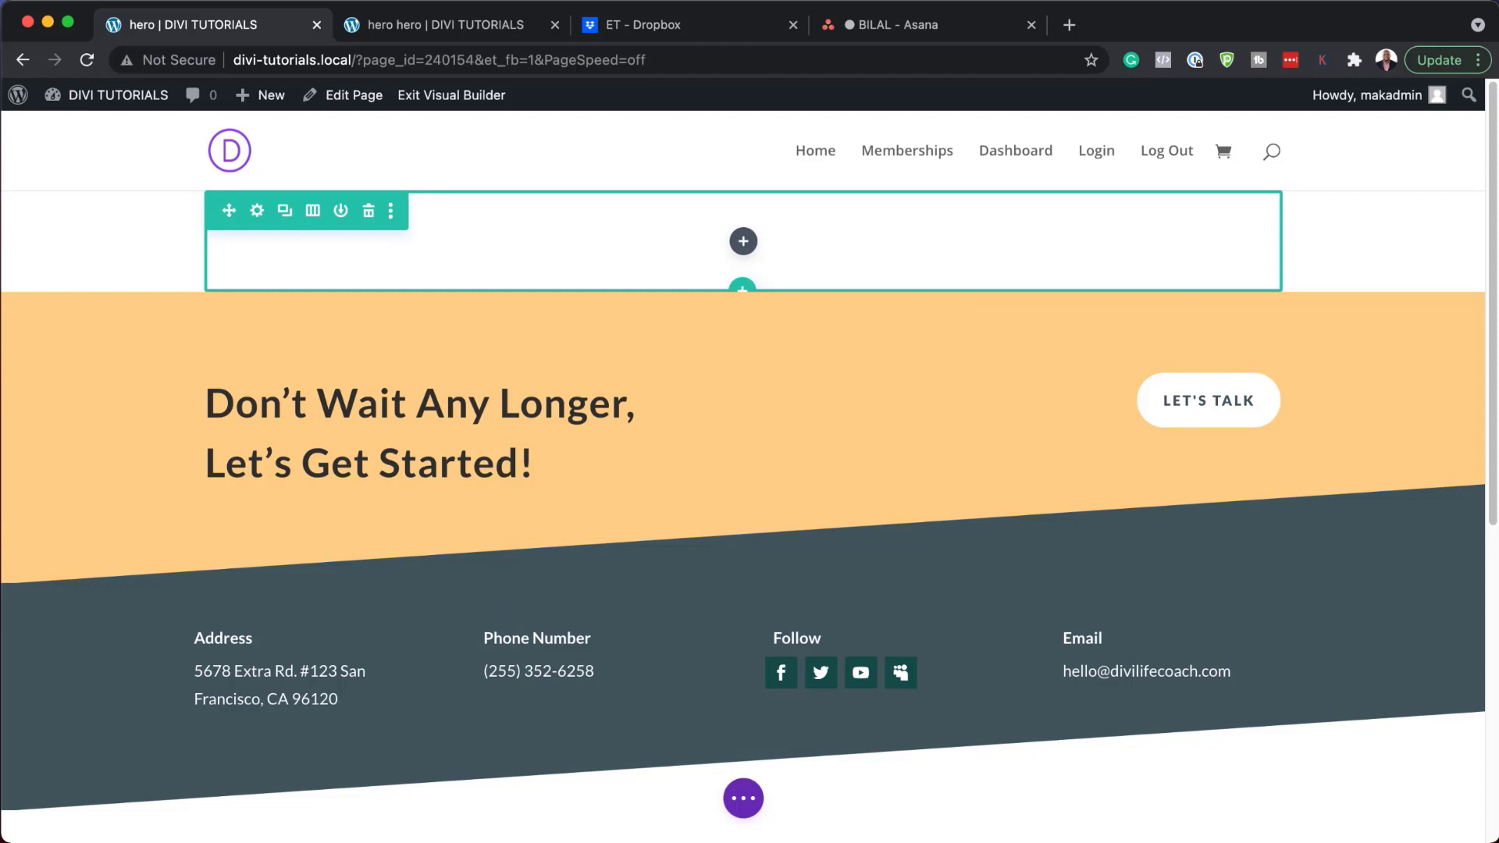
Give the row a background gradient from #8300e9 to #0c71c3.
left_click(257, 212)
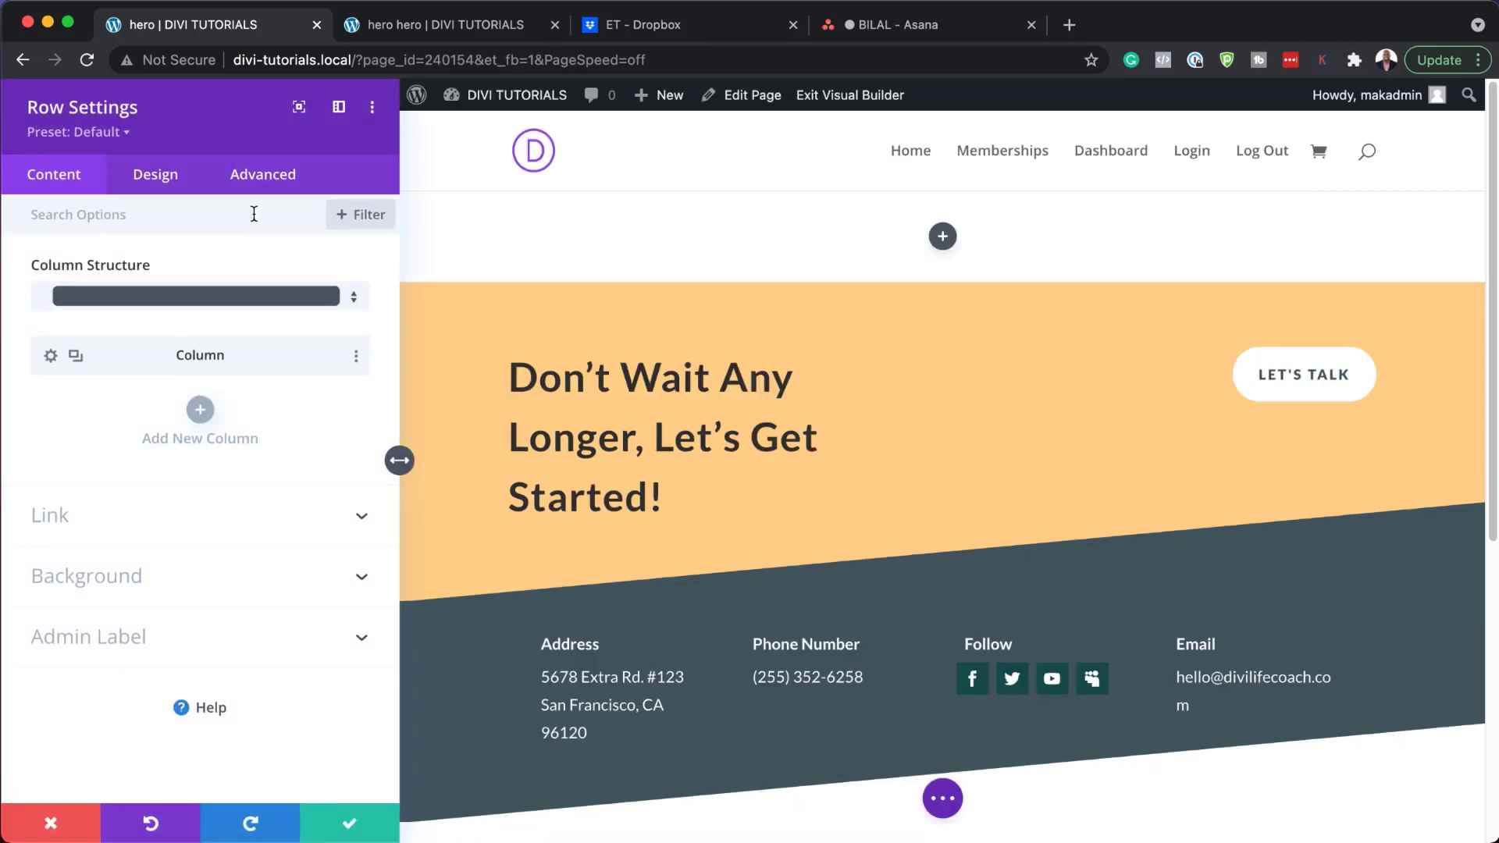
left_click(119, 576)
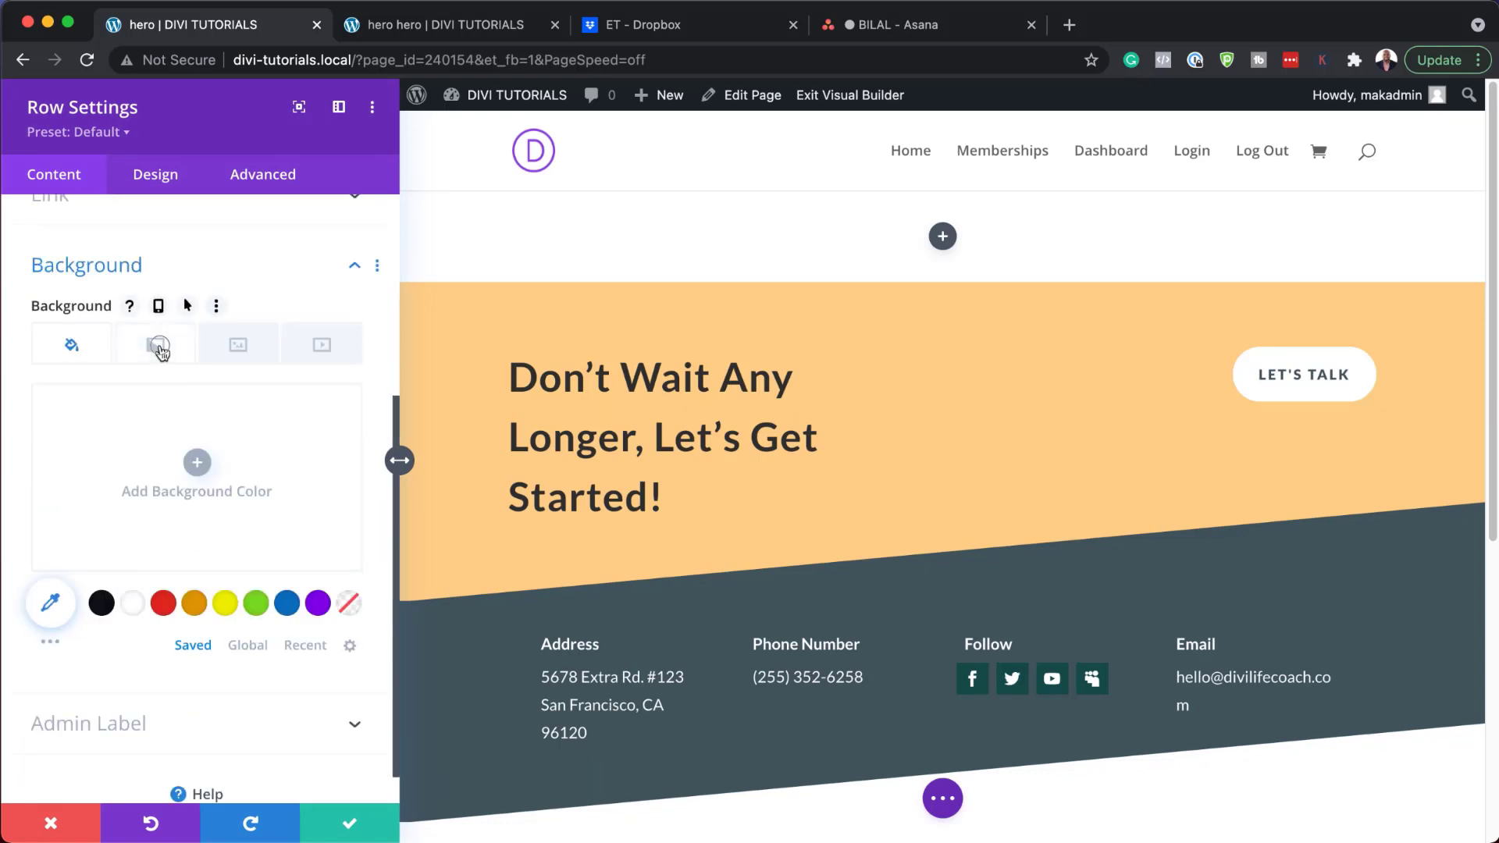
left_click(157, 346)
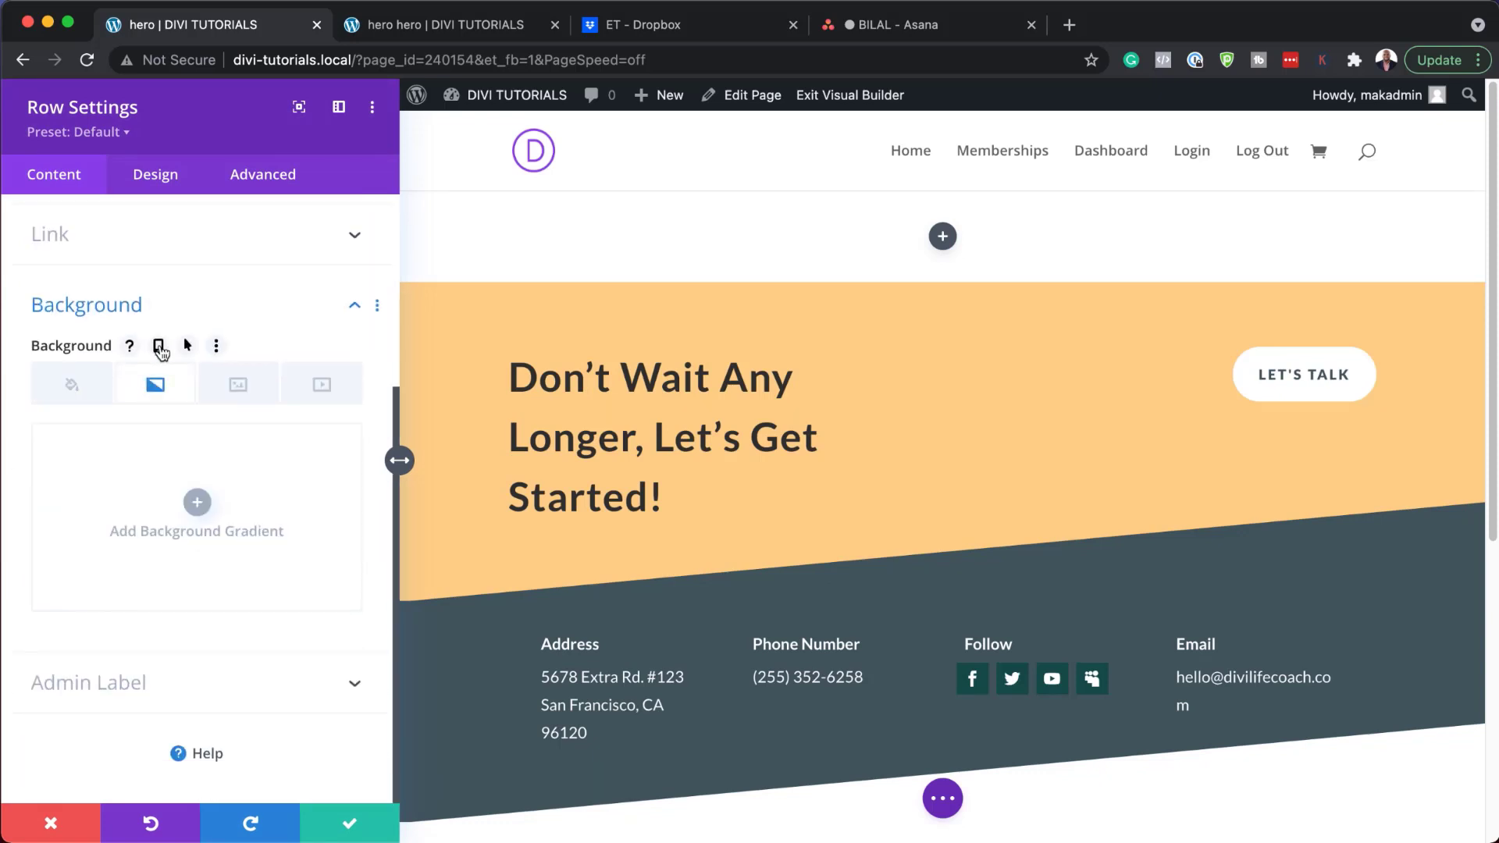
left_click(196, 502)
left_click(45, 646)
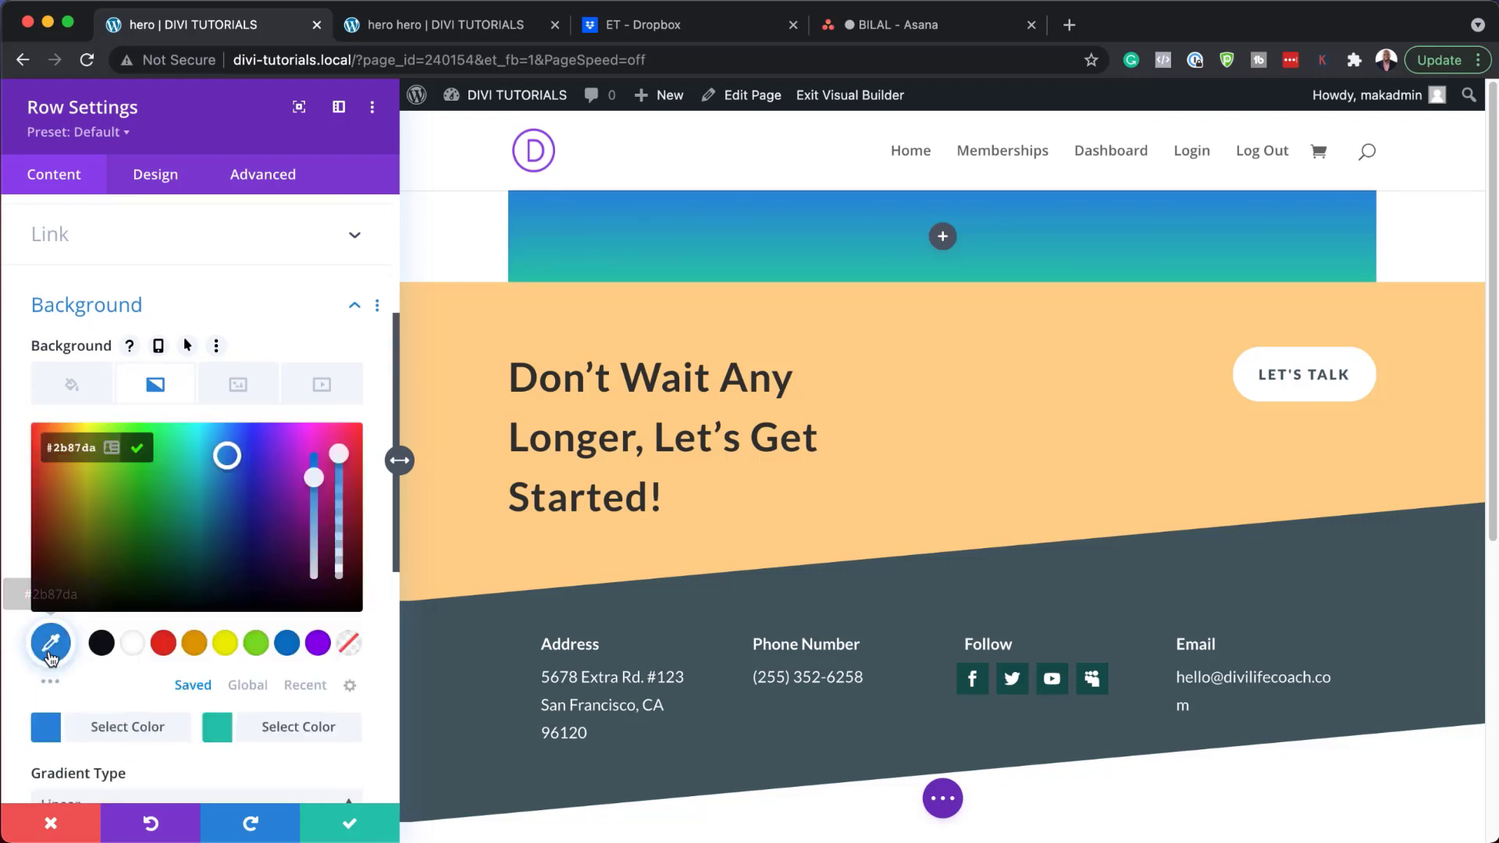
left_click(81, 454)
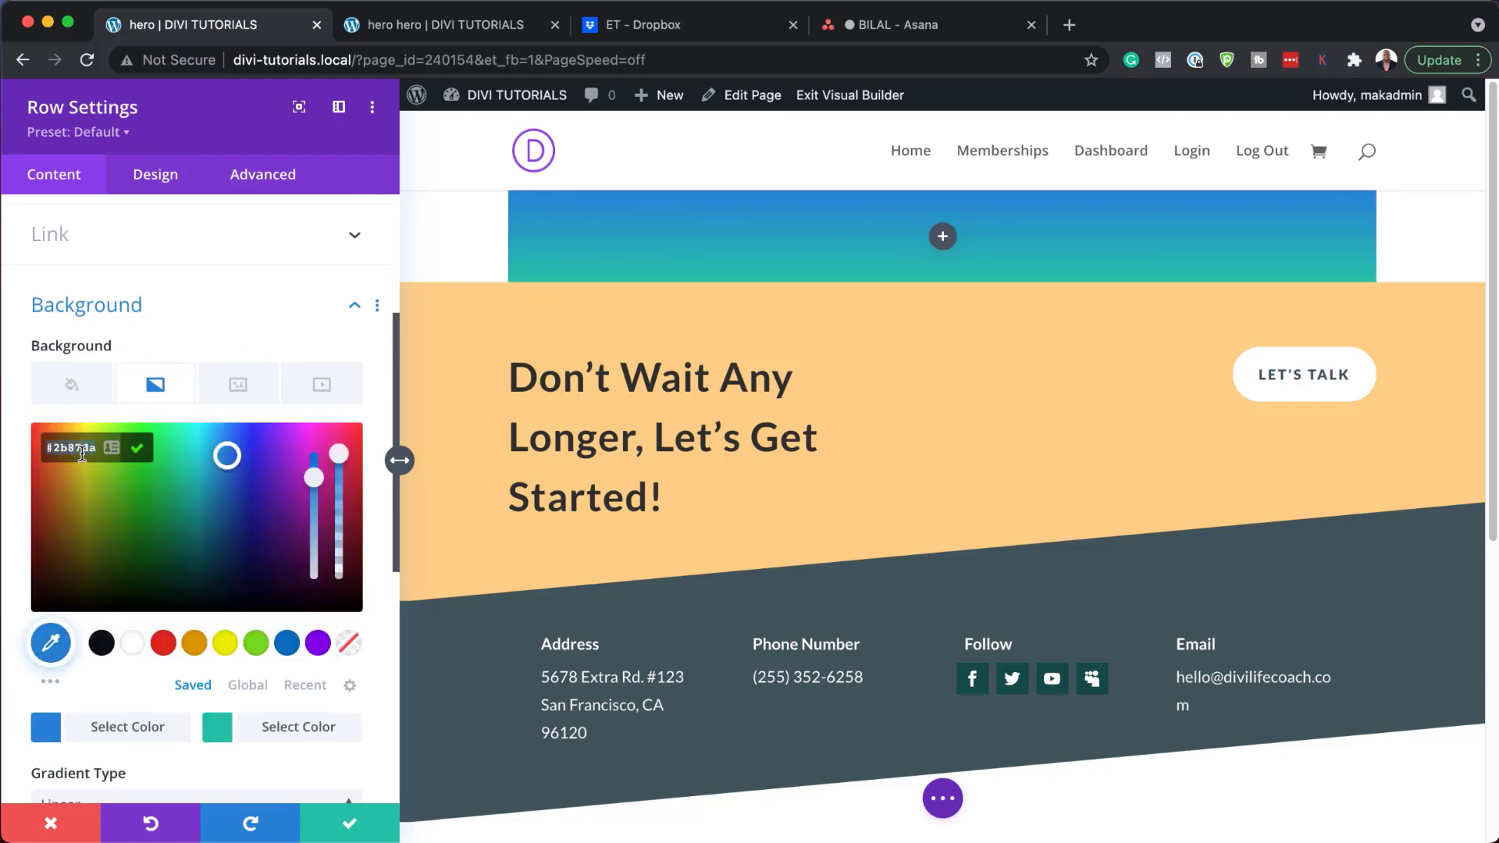
type("#8300e9")
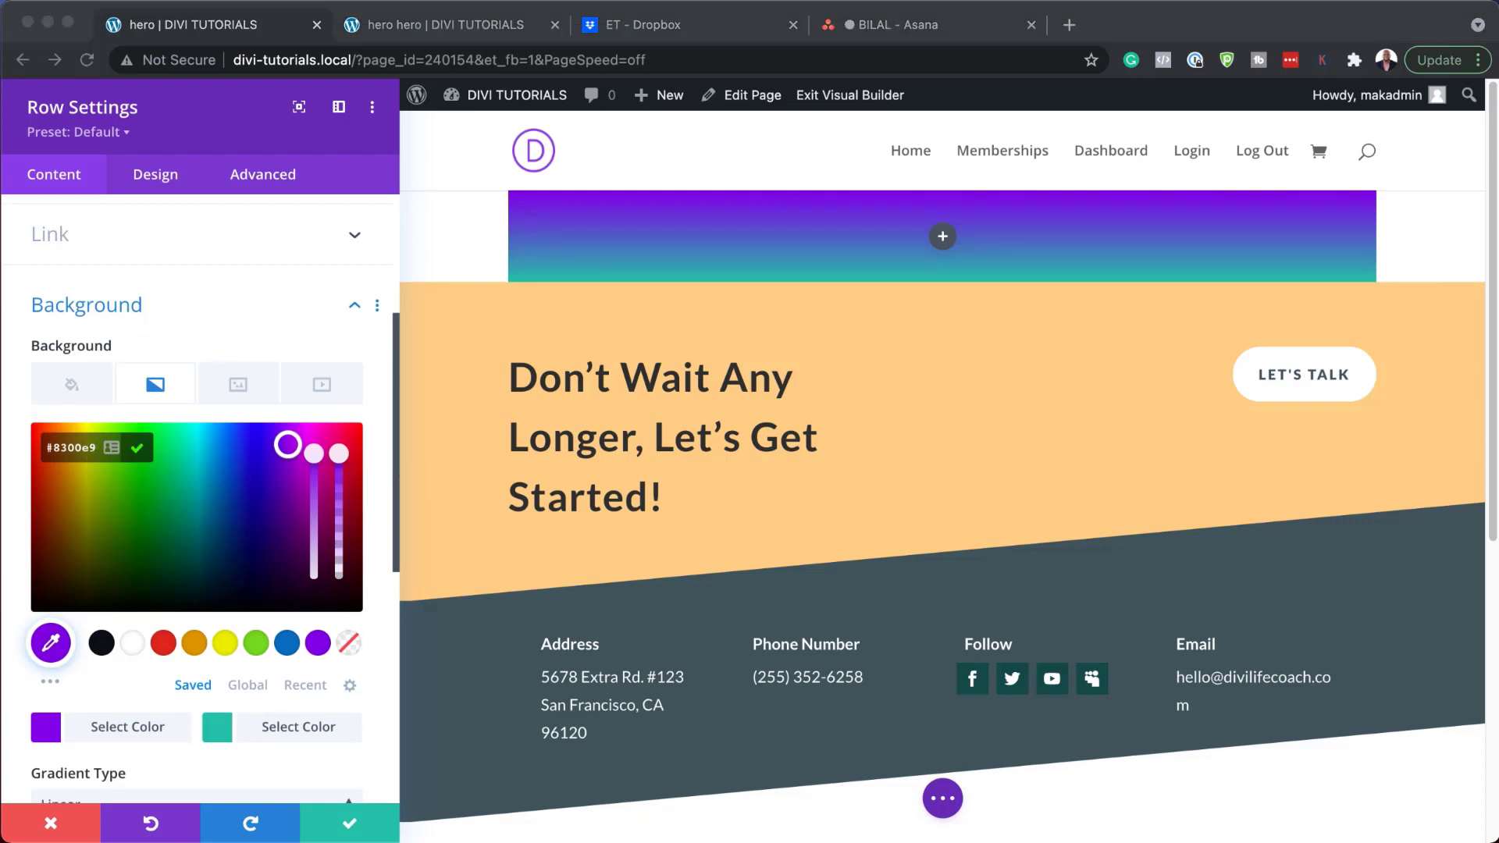
left_click(213, 732)
left_click(215, 730)
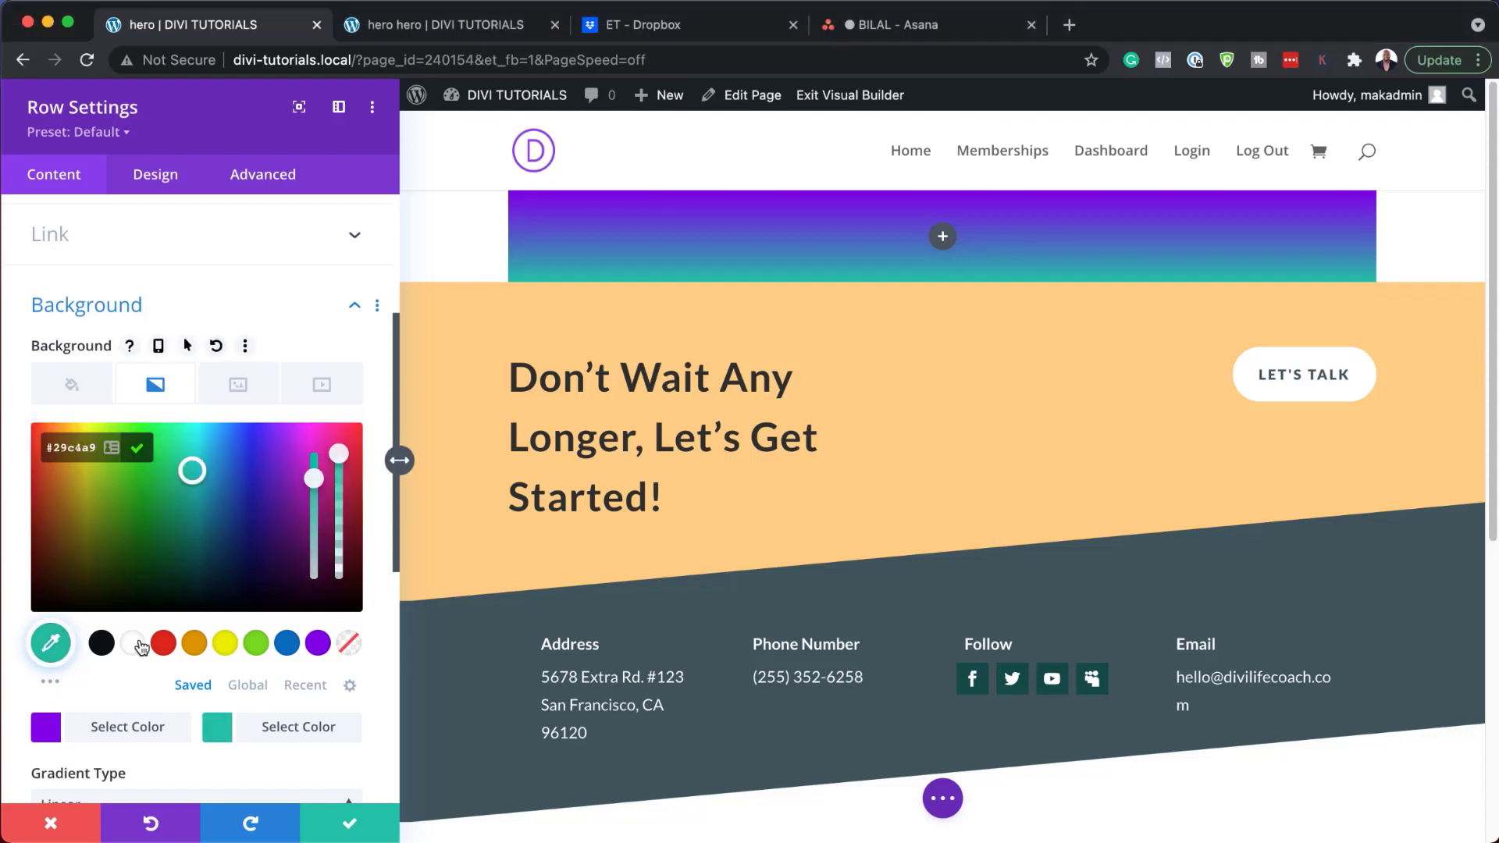
type("#0c71c3")
key("Return")
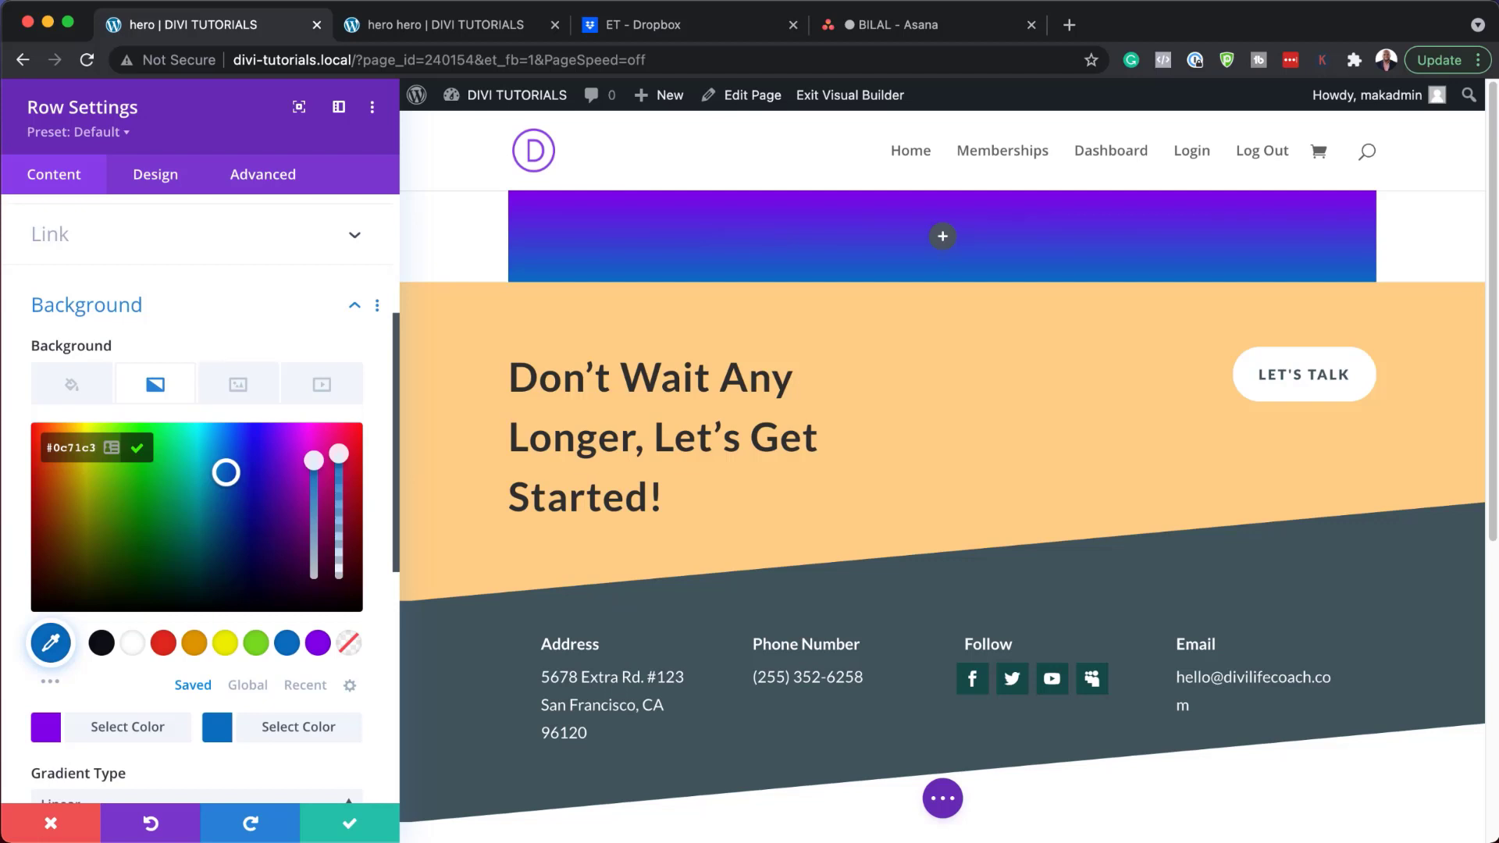
left_click(239, 386)
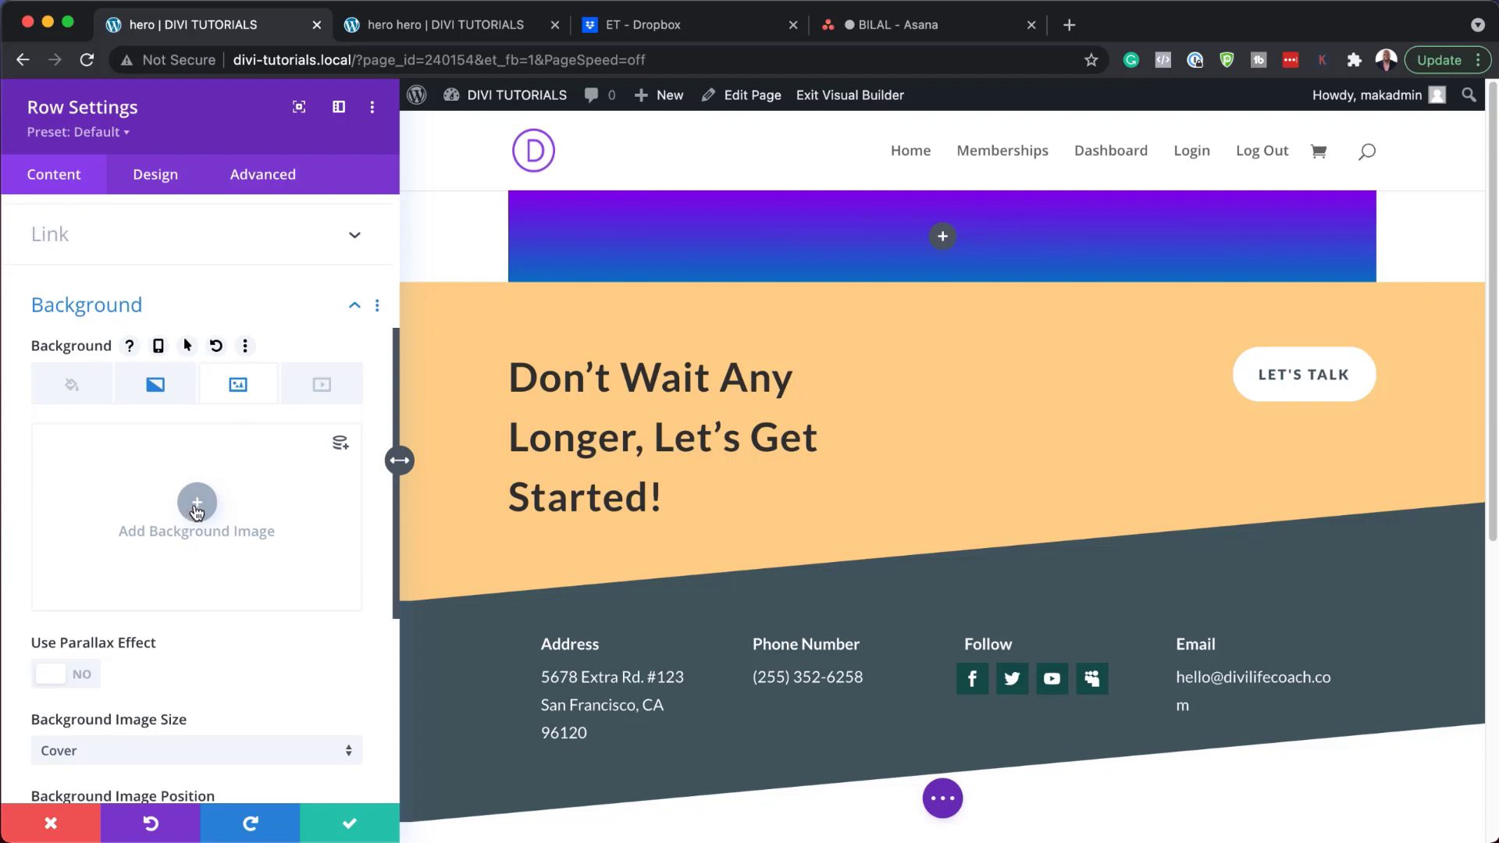
Set the eye-doctor-01 photo from the media library as the row's background image.
left_click(197, 504)
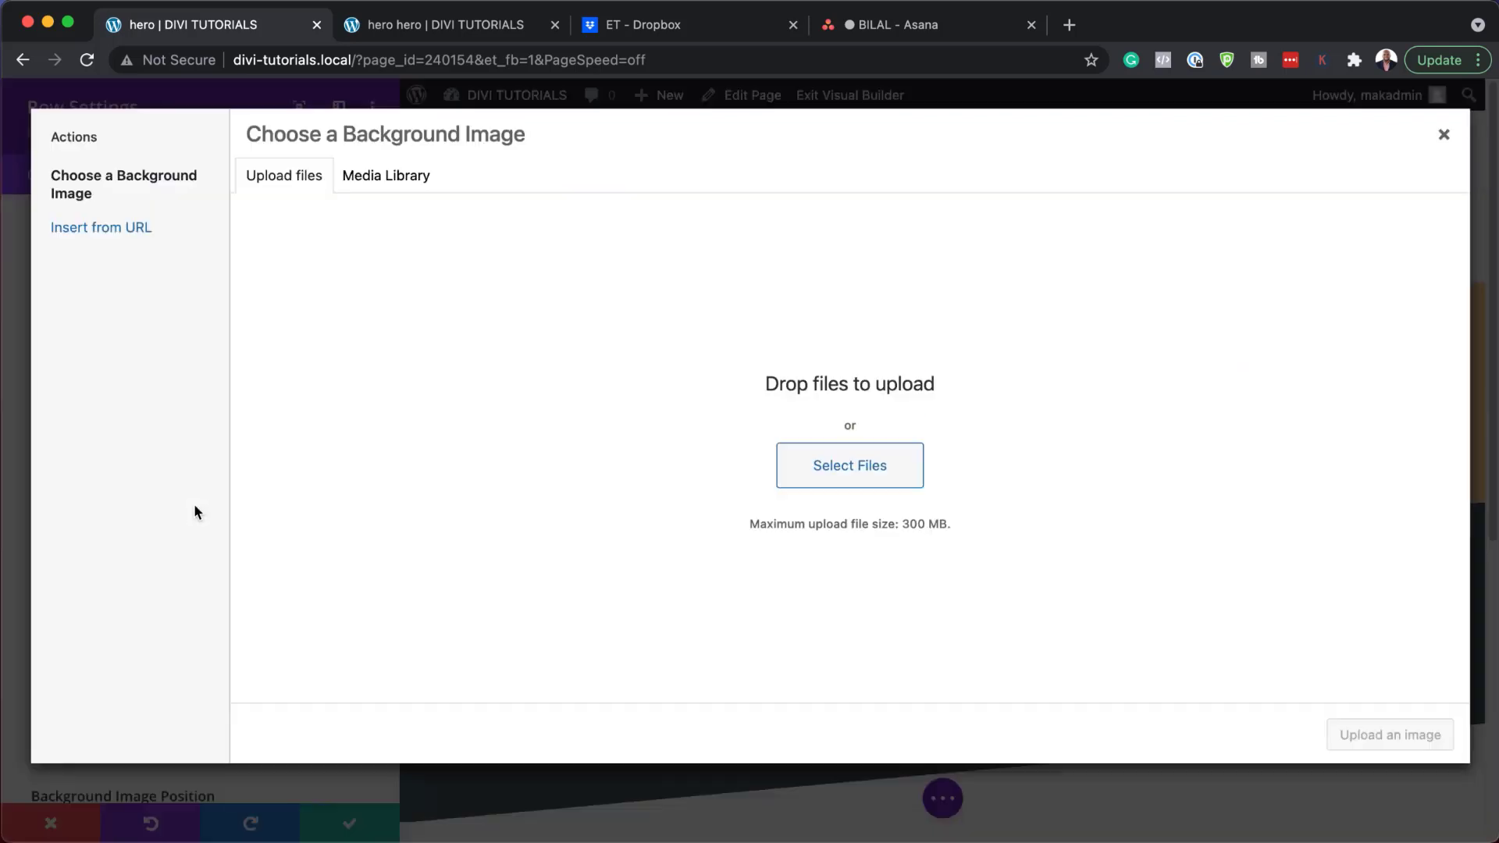
left_click(419, 185)
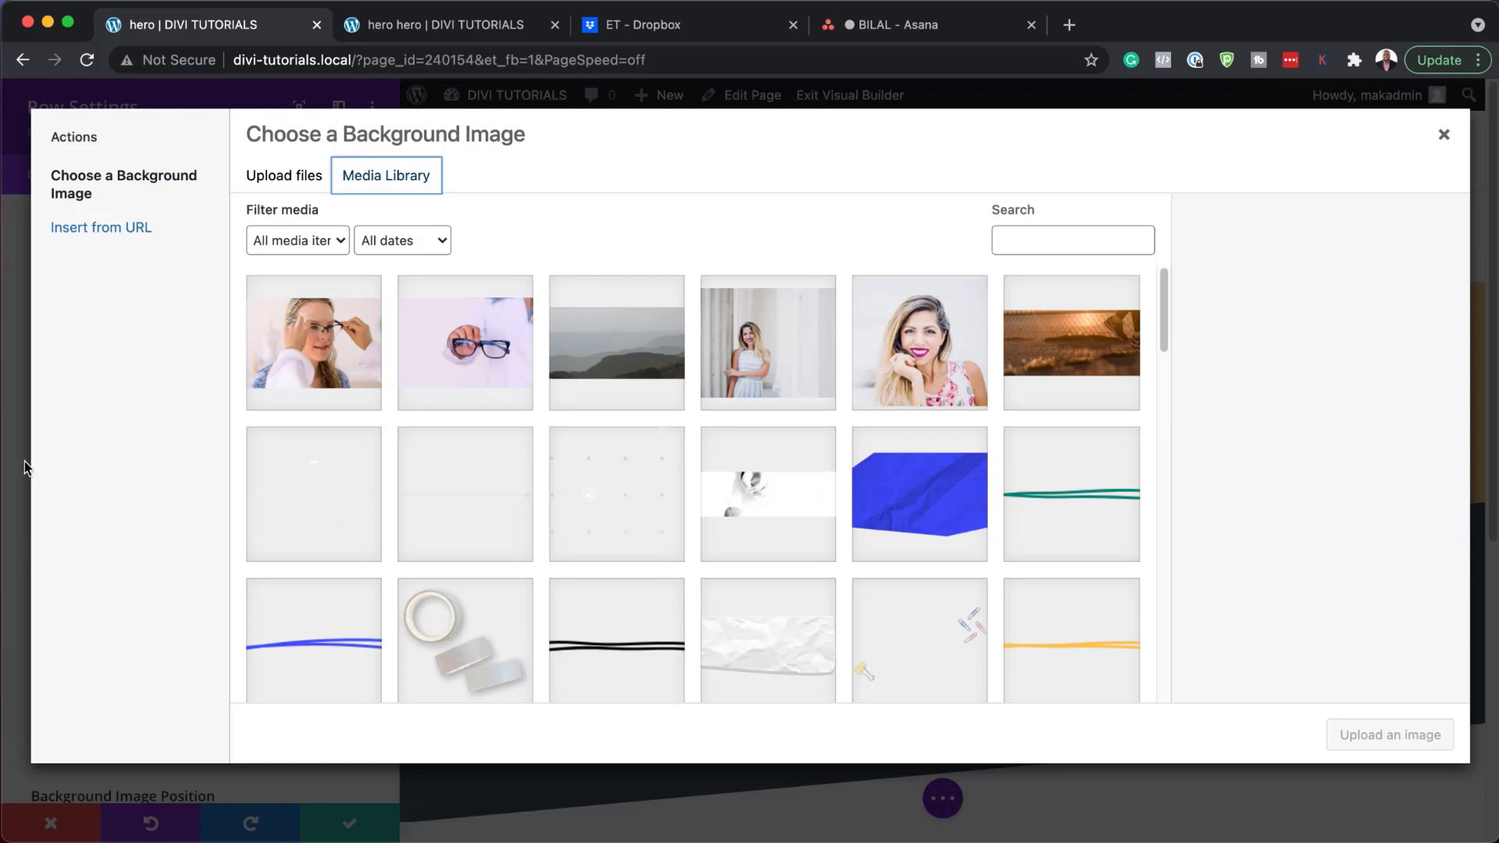
left_click(488, 368)
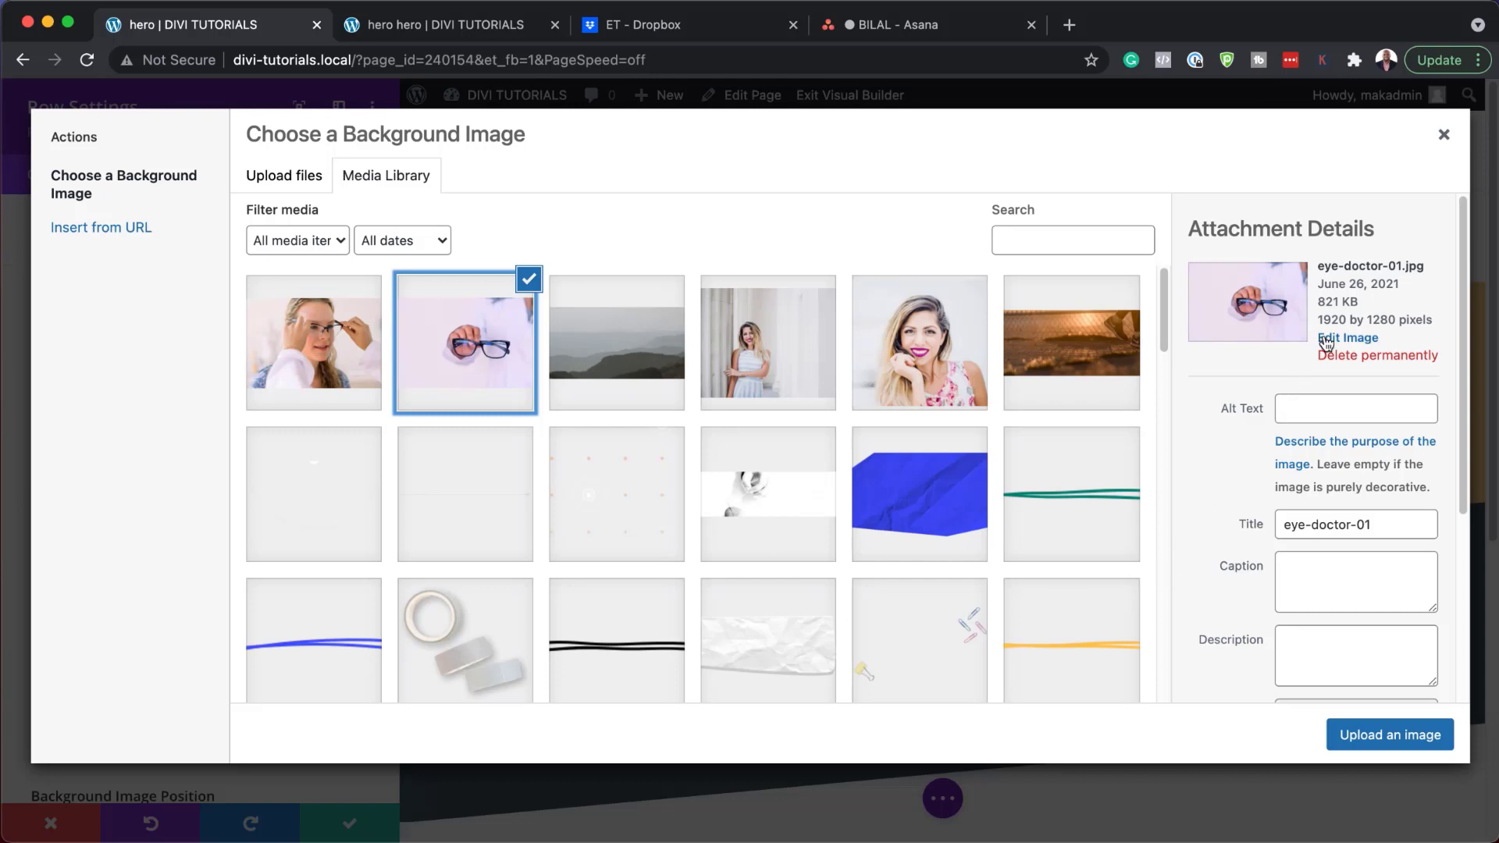
left_click(1361, 742)
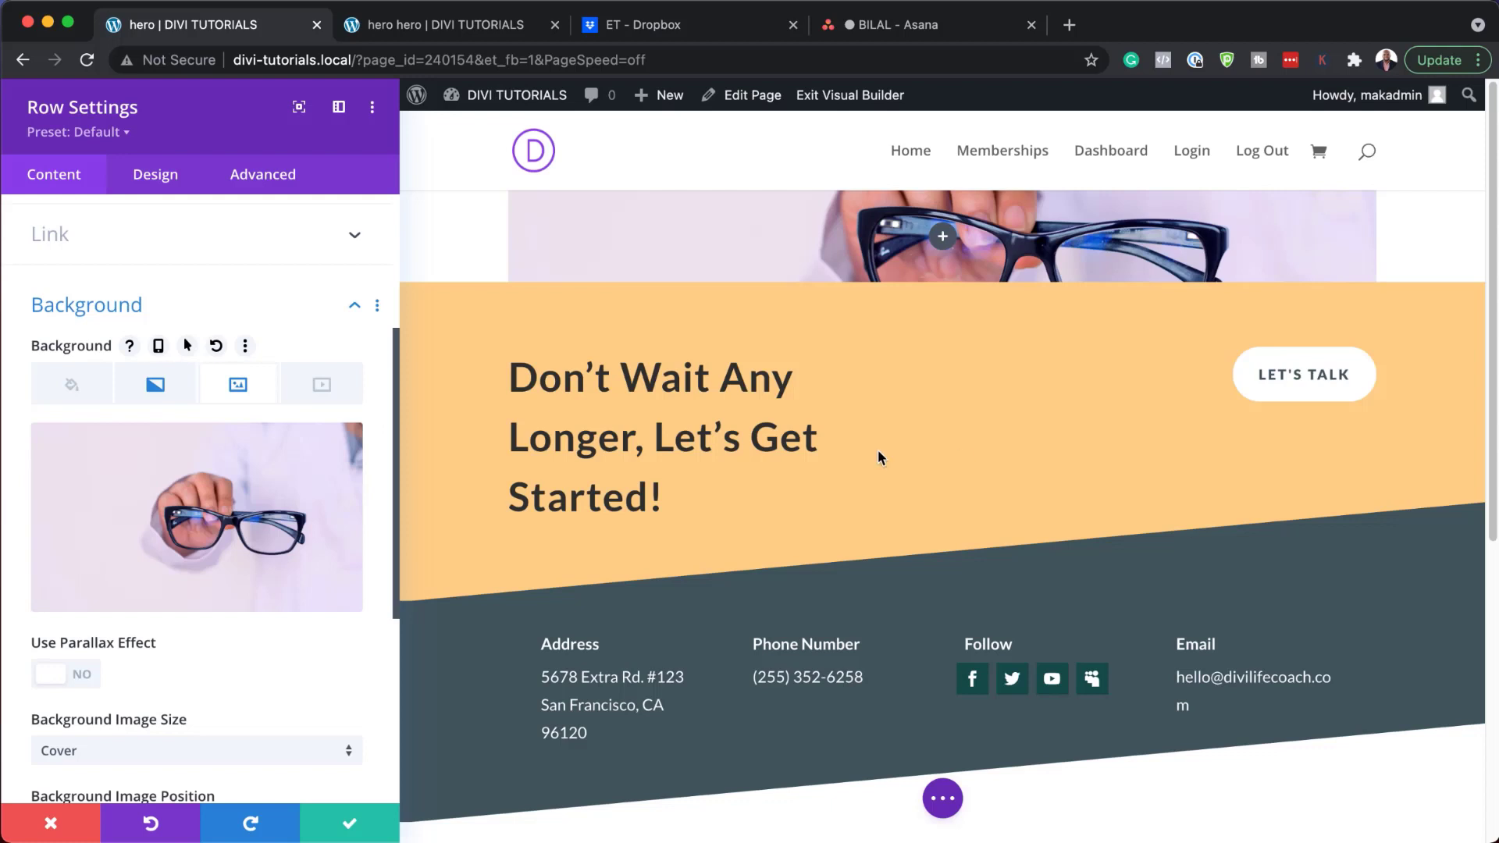
Set the background image blend mode to Multiply.
mouse_move(332, 521)
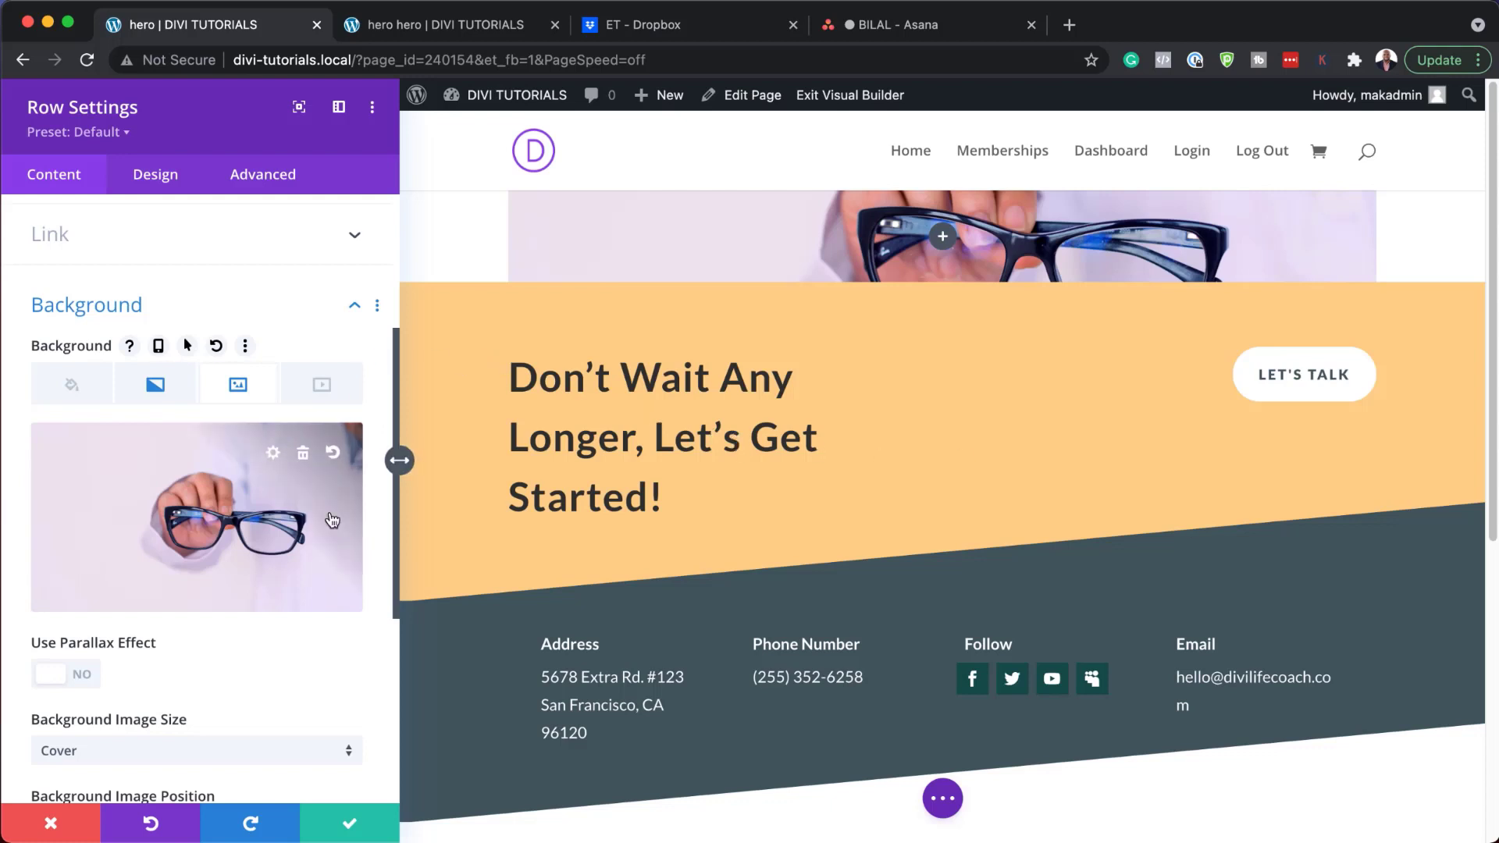
scroll(331, 518, "down", 5)
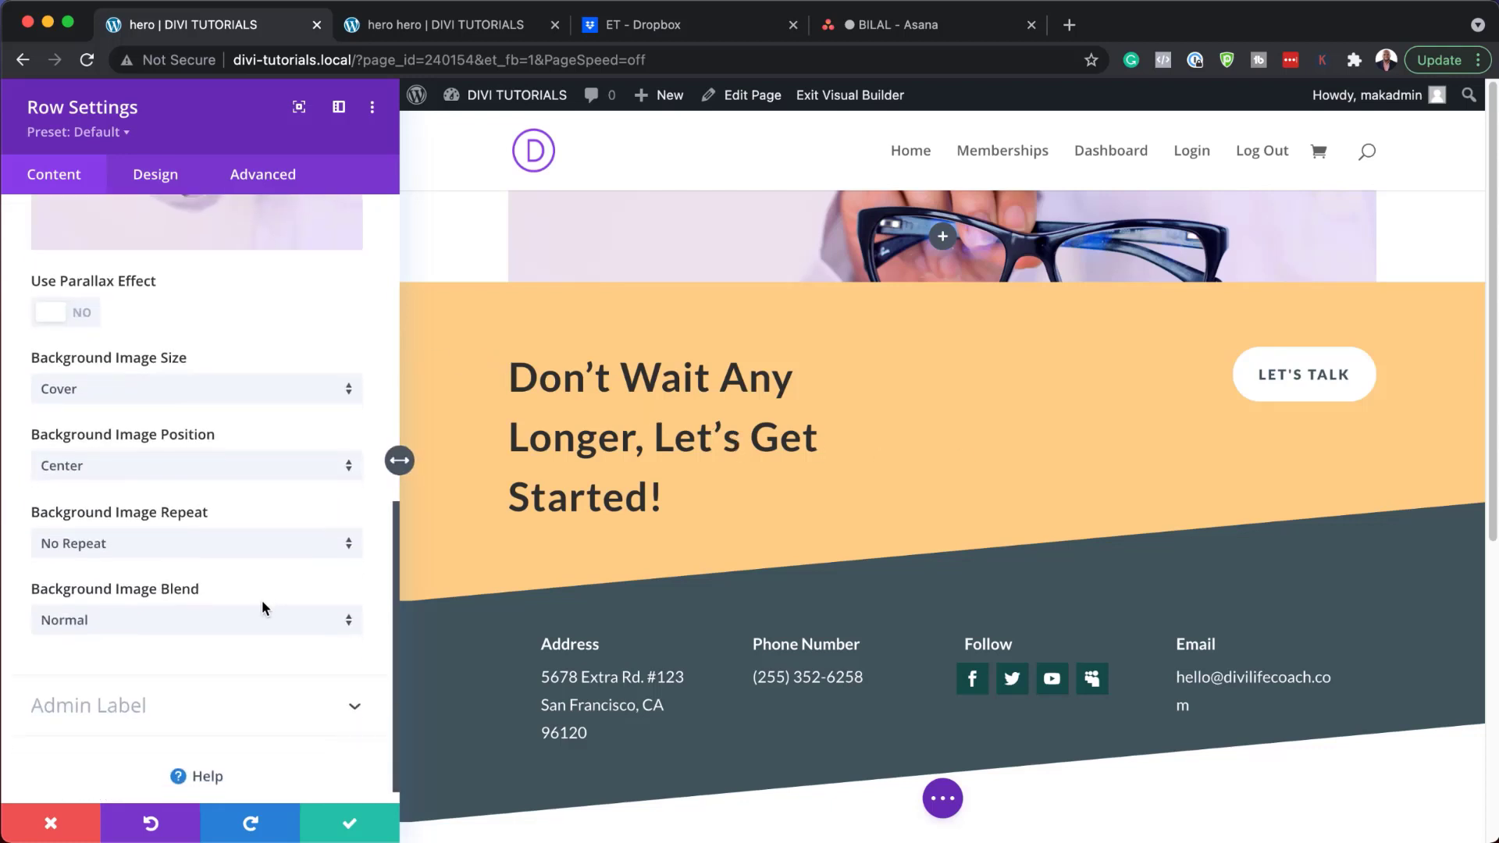
left_click(251, 620)
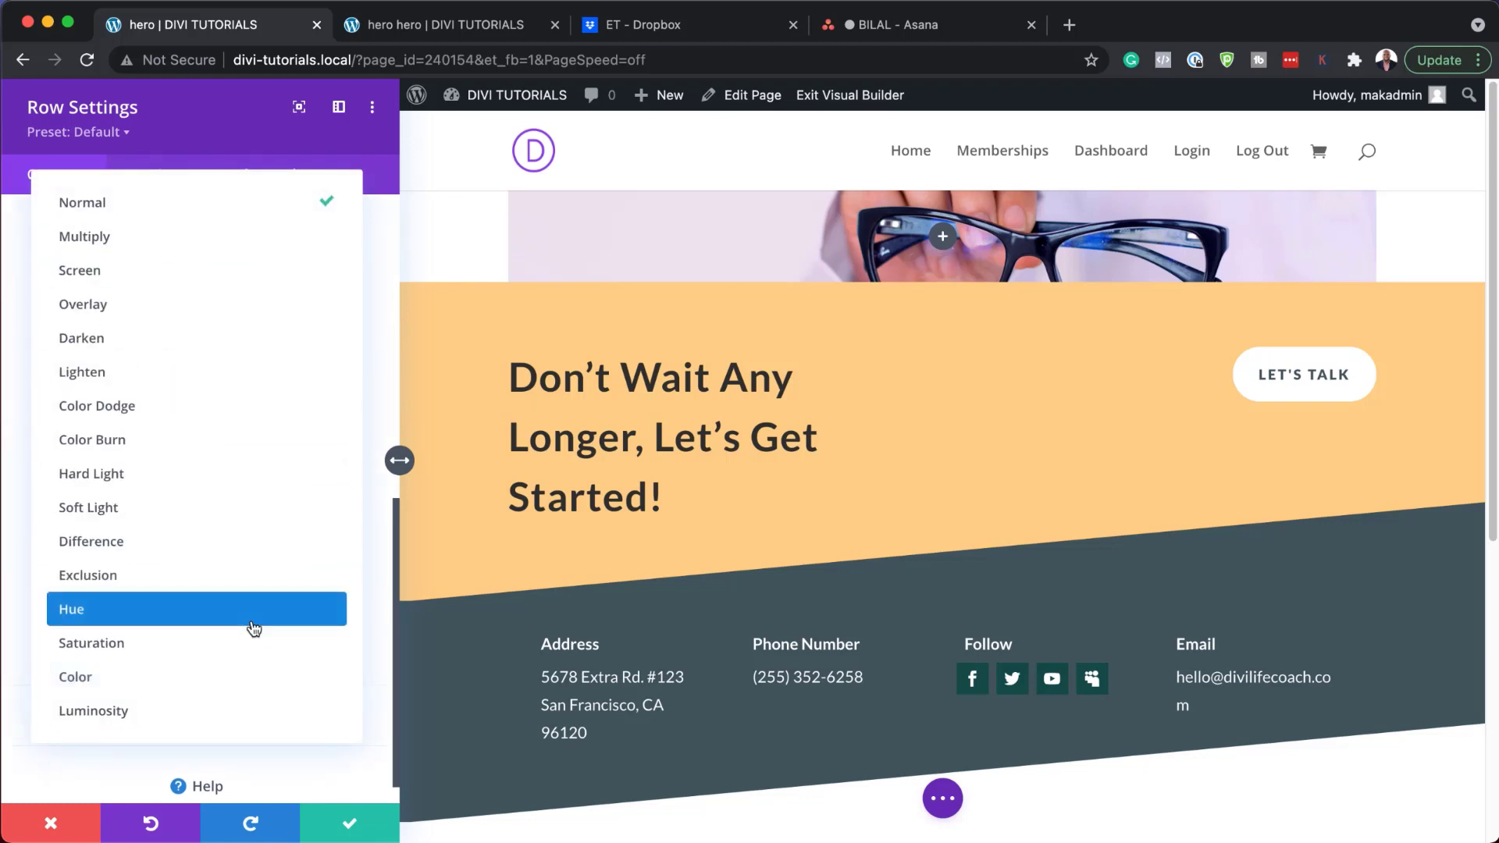
left_click(249, 239)
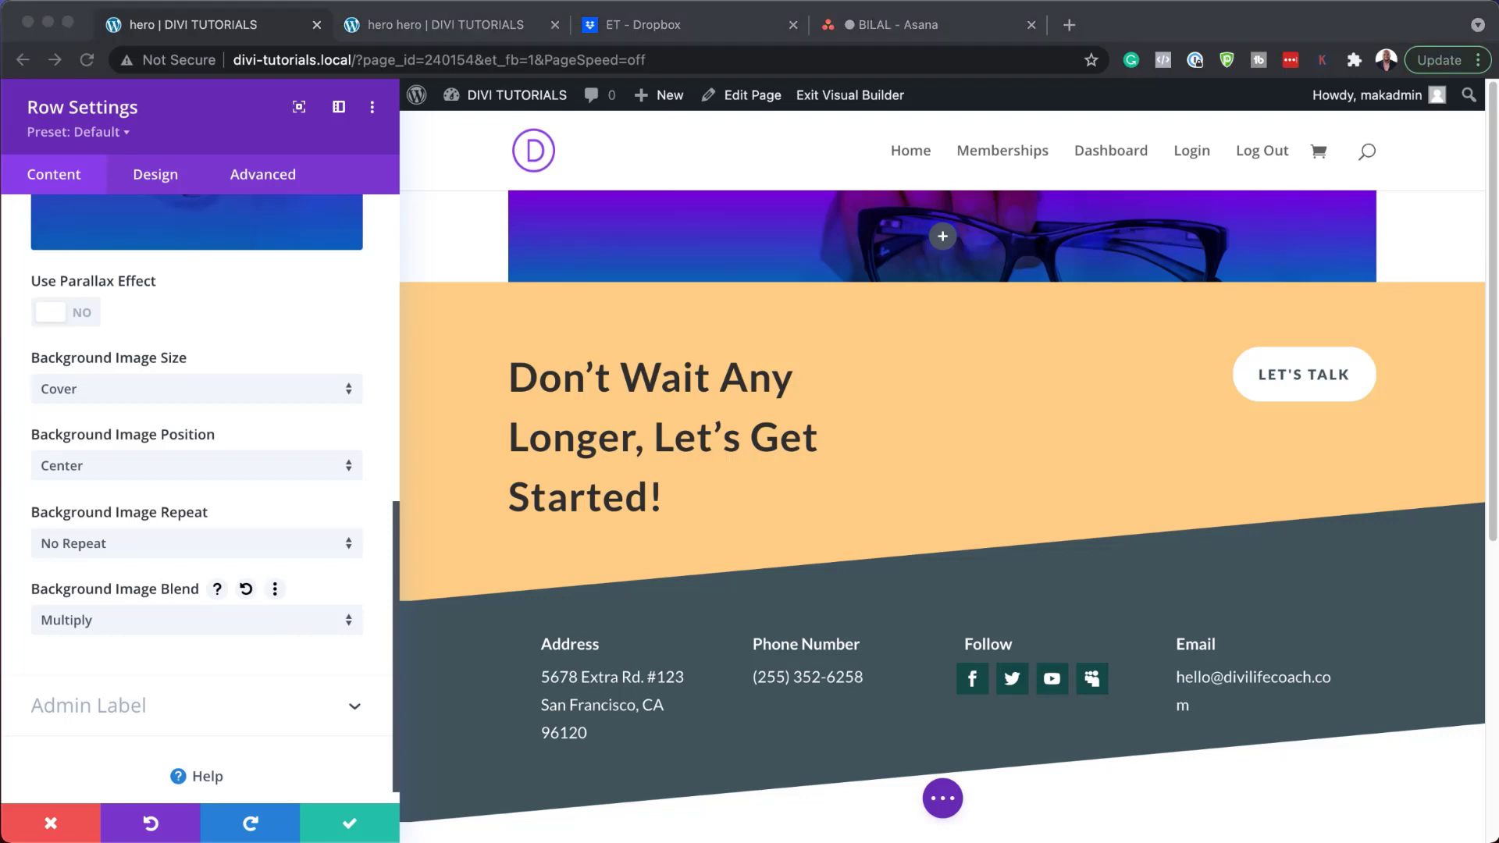
Enable a custom gutter width on the row and set it to 1.
scroll(239, 620, "up", 15)
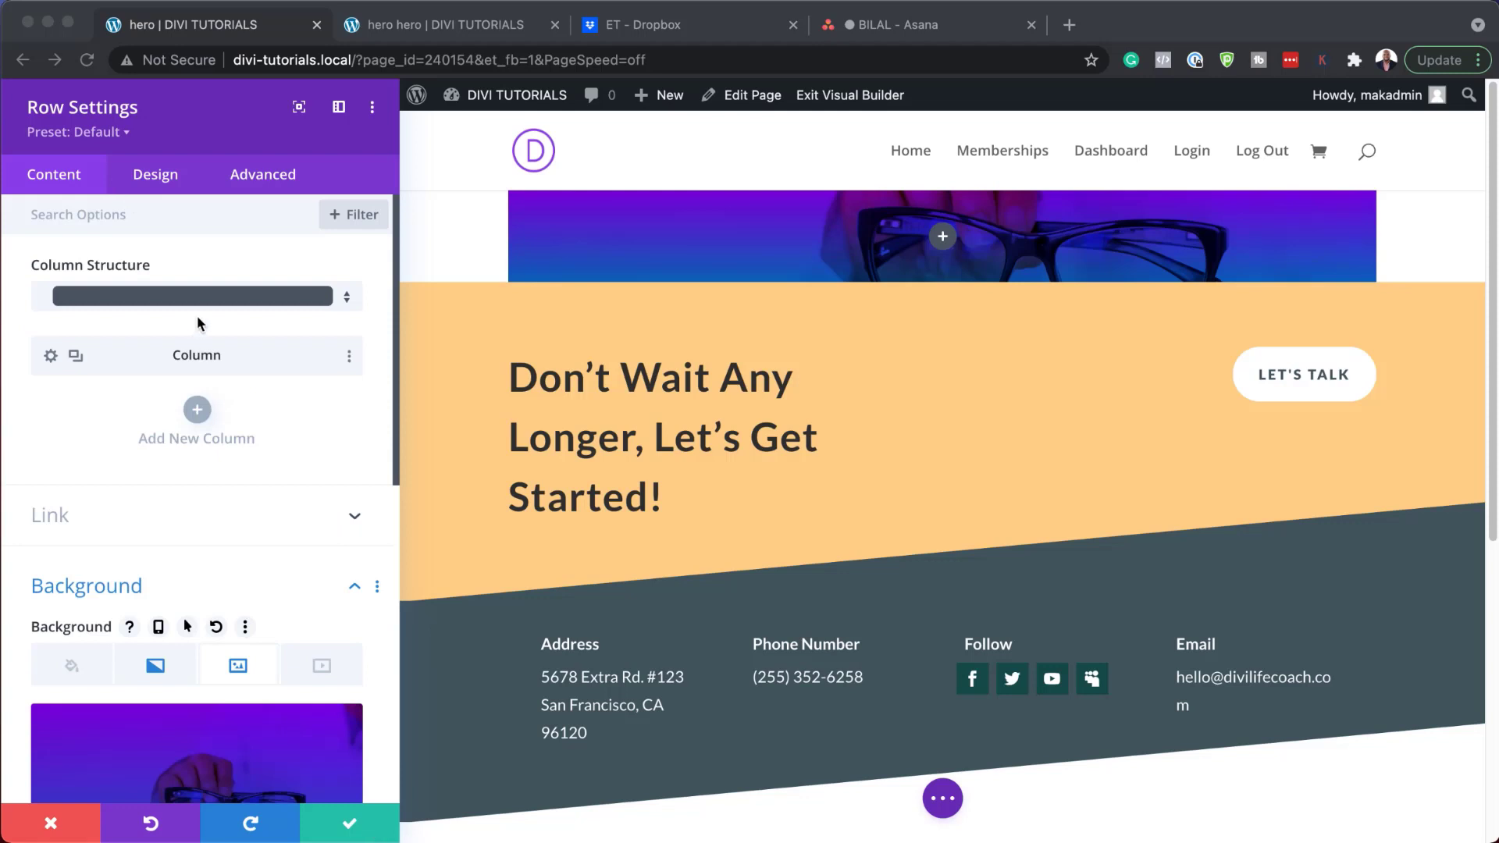
left_click(164, 182)
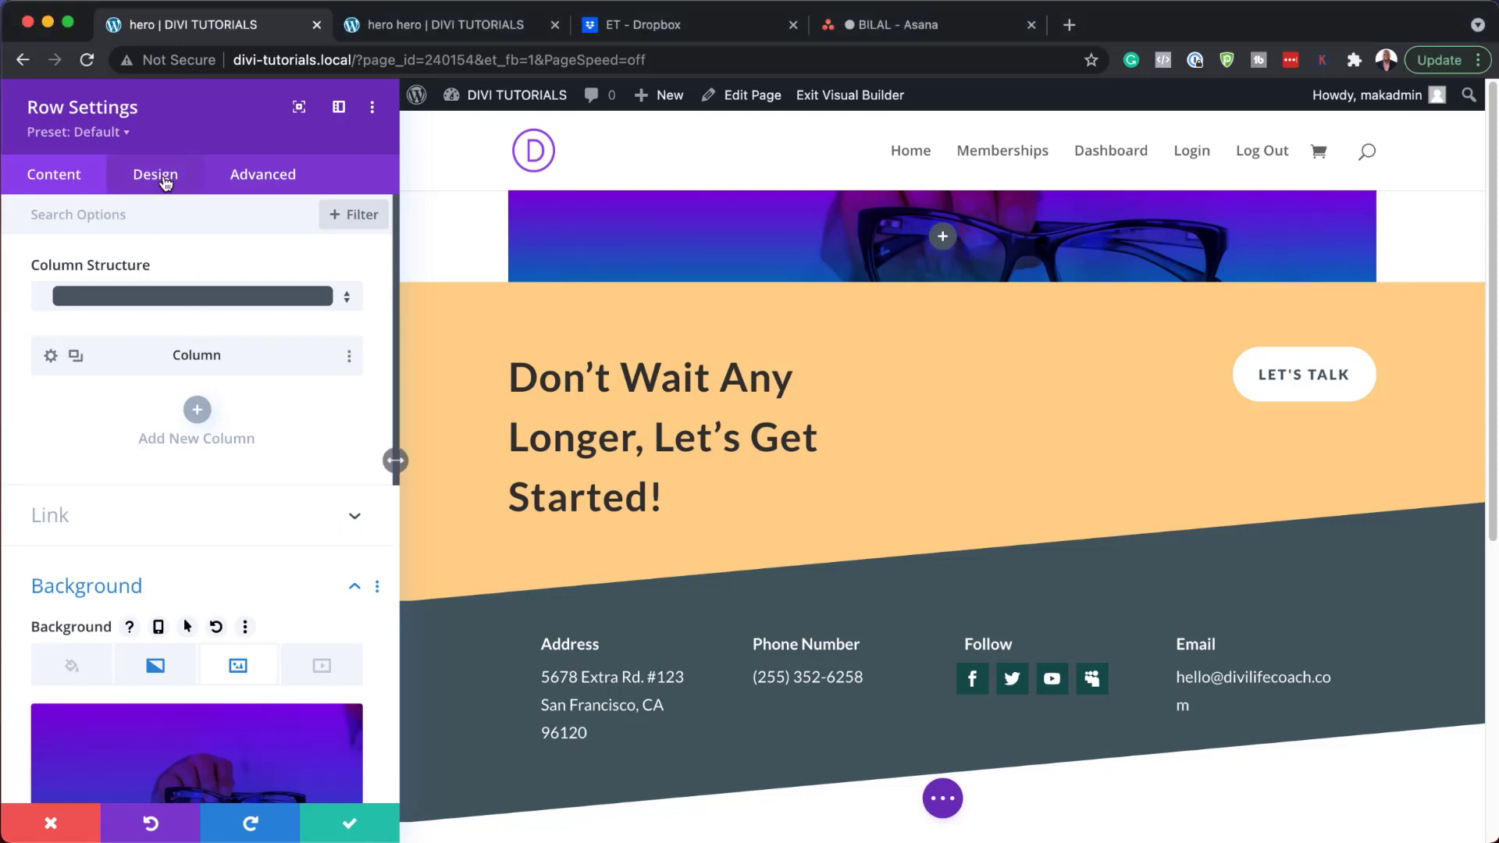
left_click(130, 278)
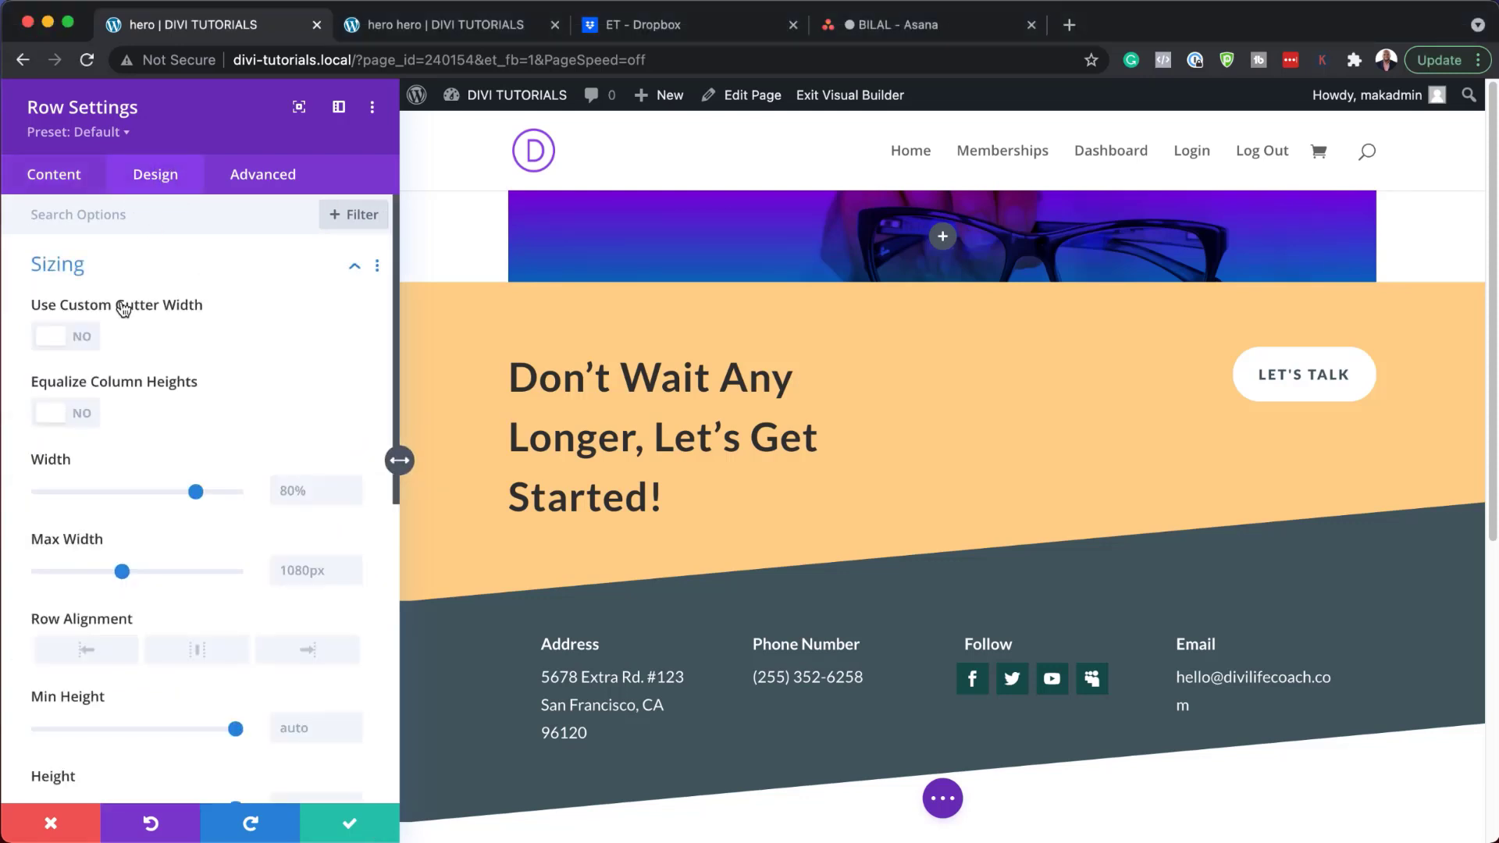
left_click(78, 346)
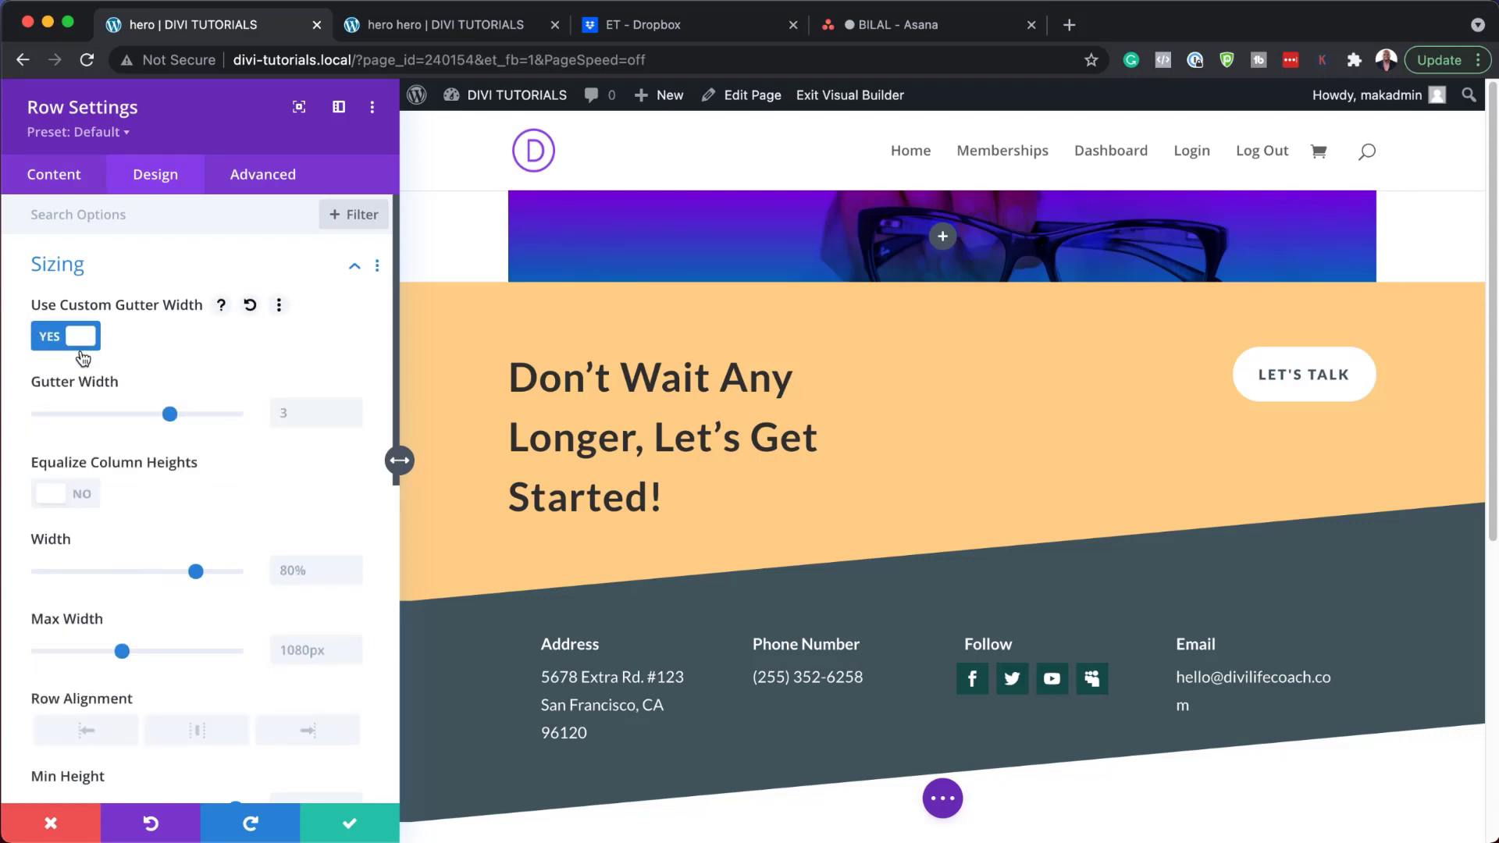
left_click_drag(169, 415, 38, 415)
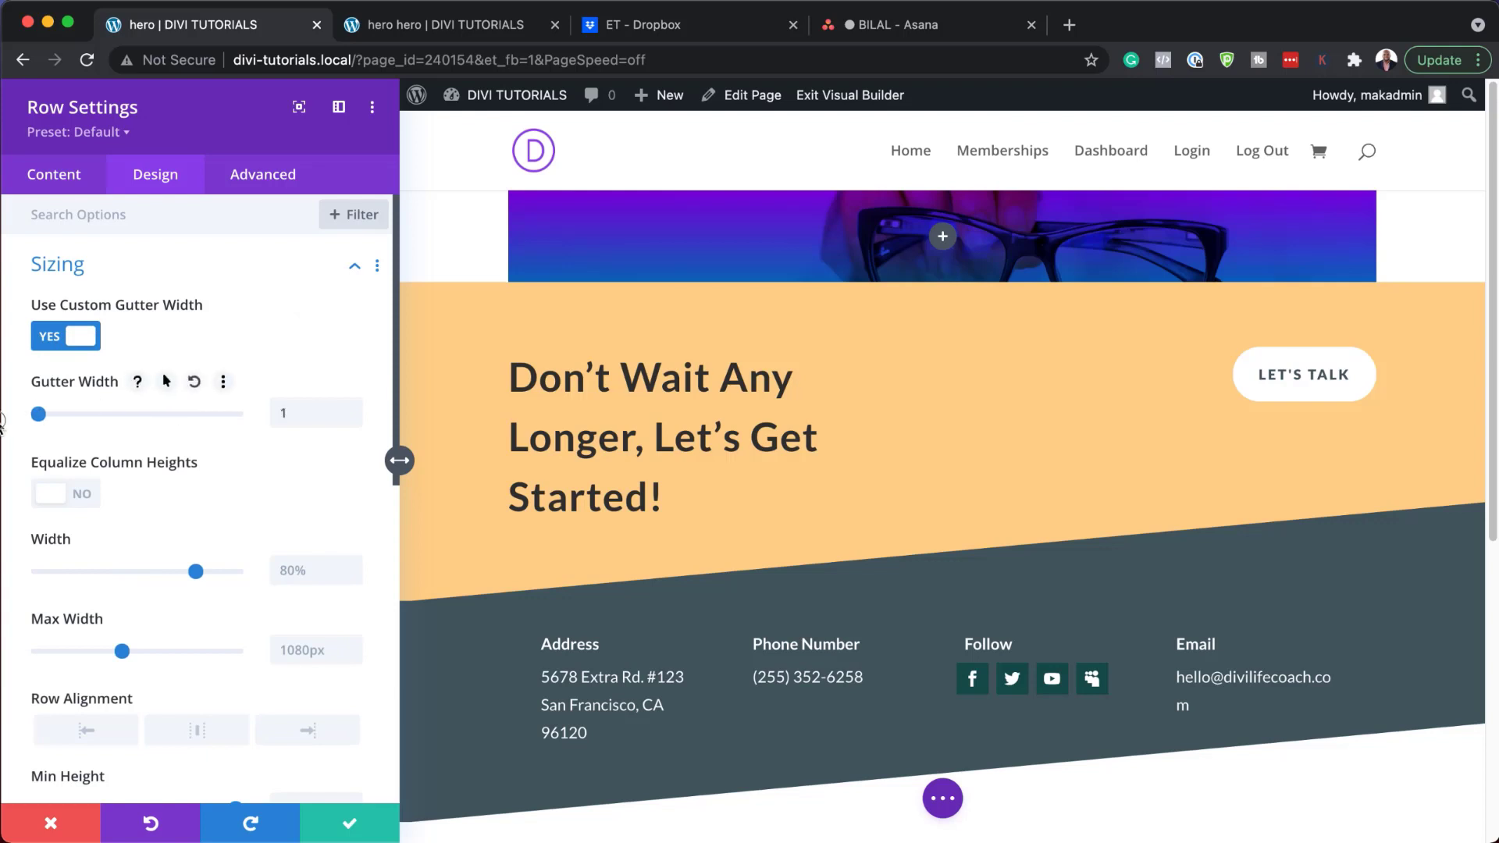
Set the row's width and max width to 100%.
scroll(187, 593, "down", 1)
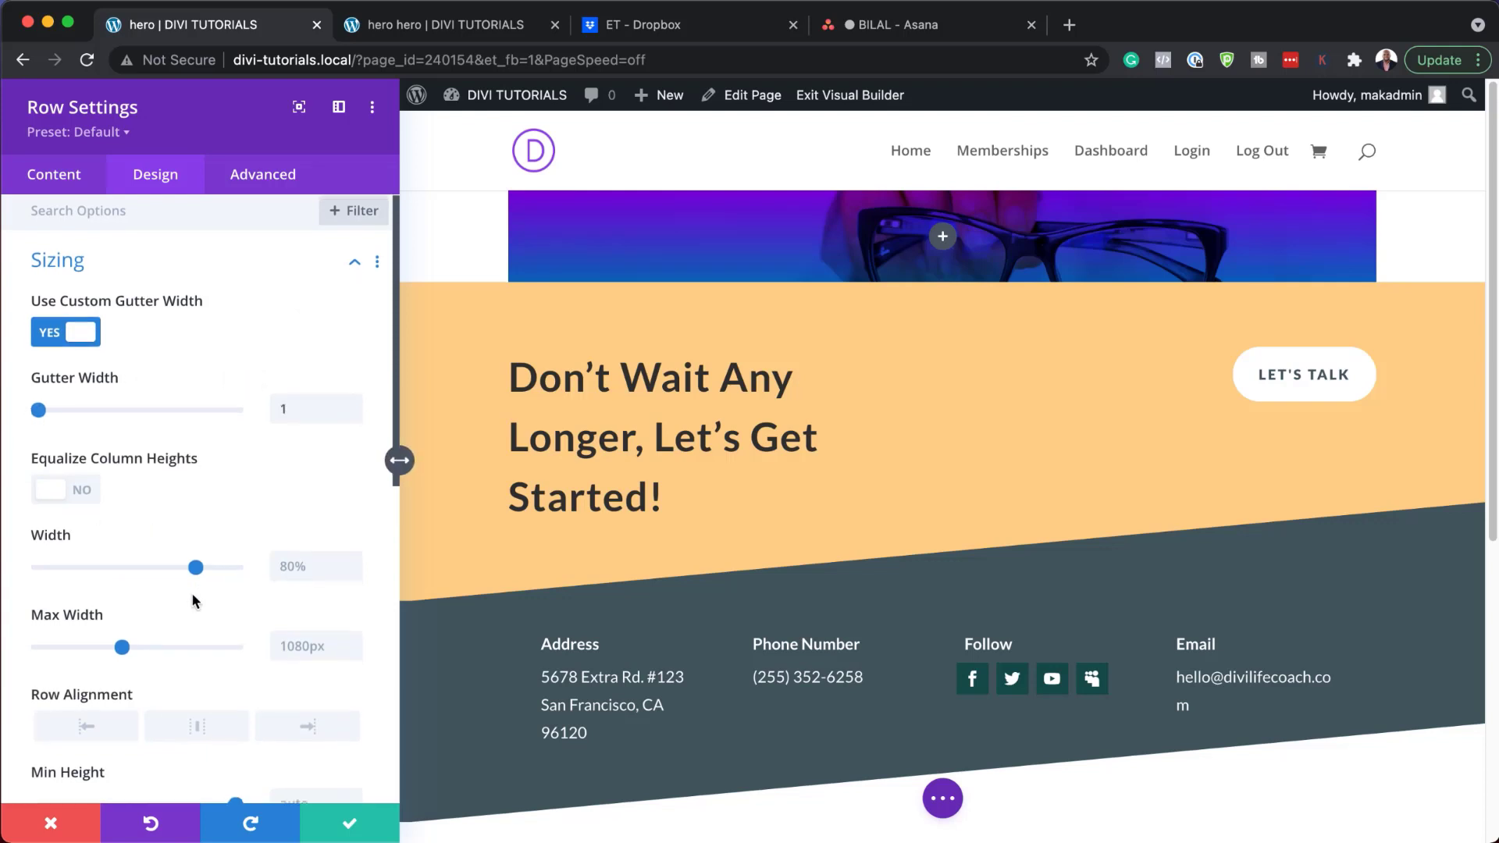
left_click(290, 560)
type("100%")
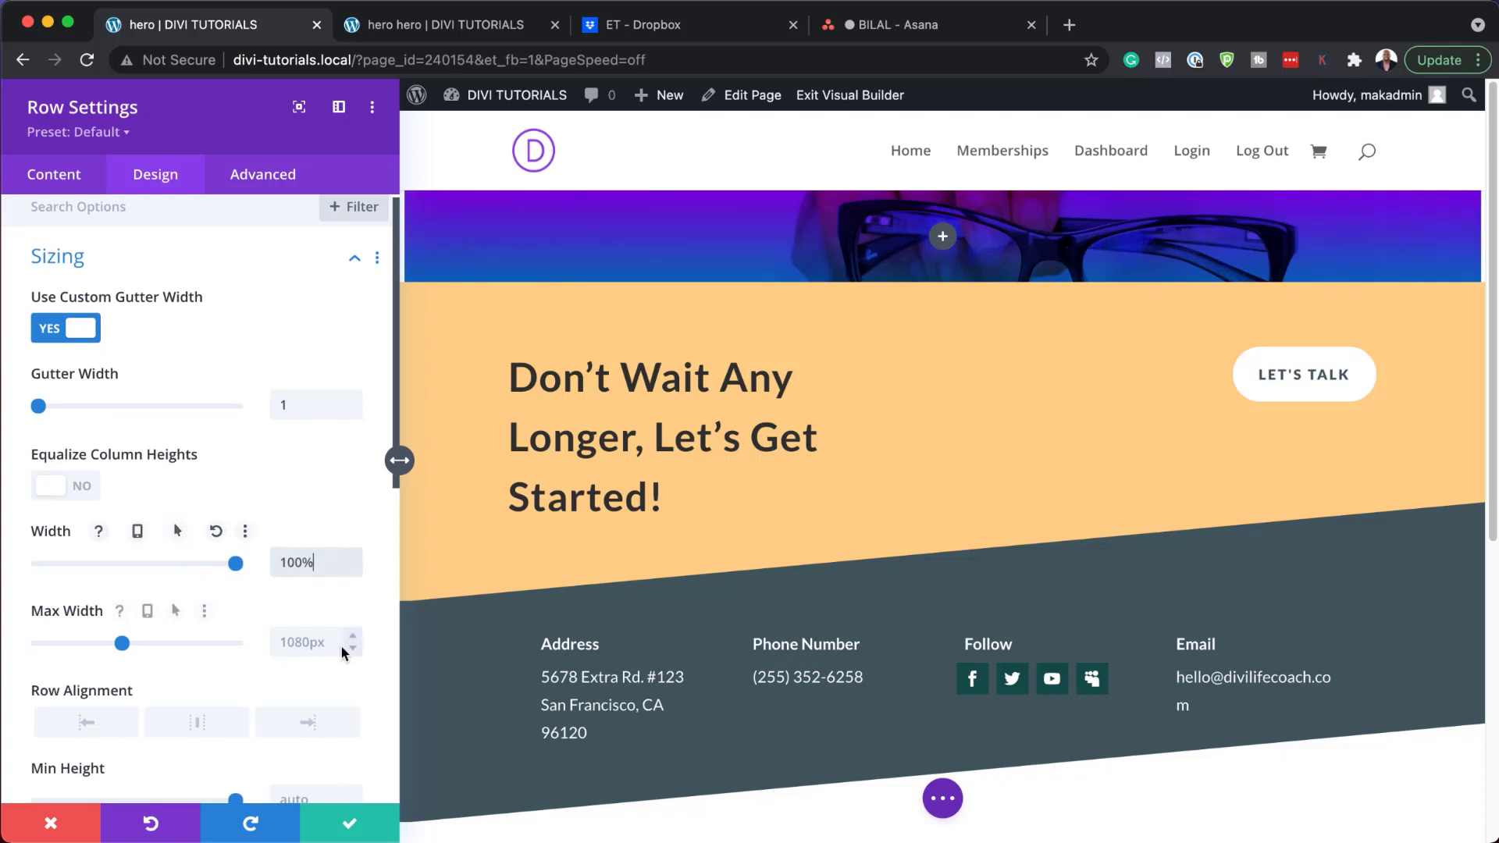
left_click(313, 642)
type("100%")
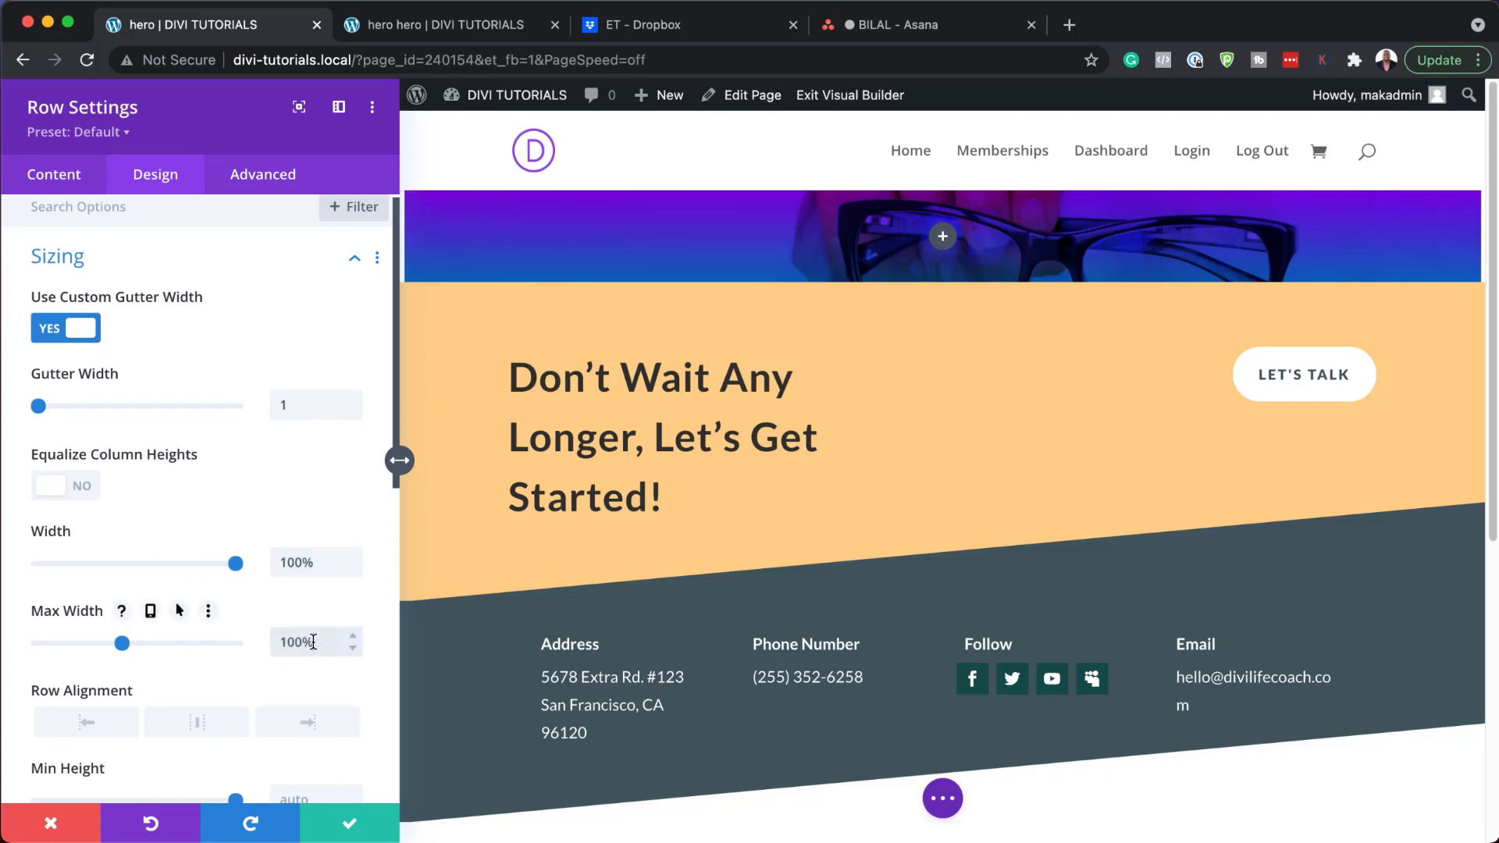
Set the row's top and bottom padding to 0px.
scroll(200, 644, "down", 1)
scroll(200, 646, "down", 10)
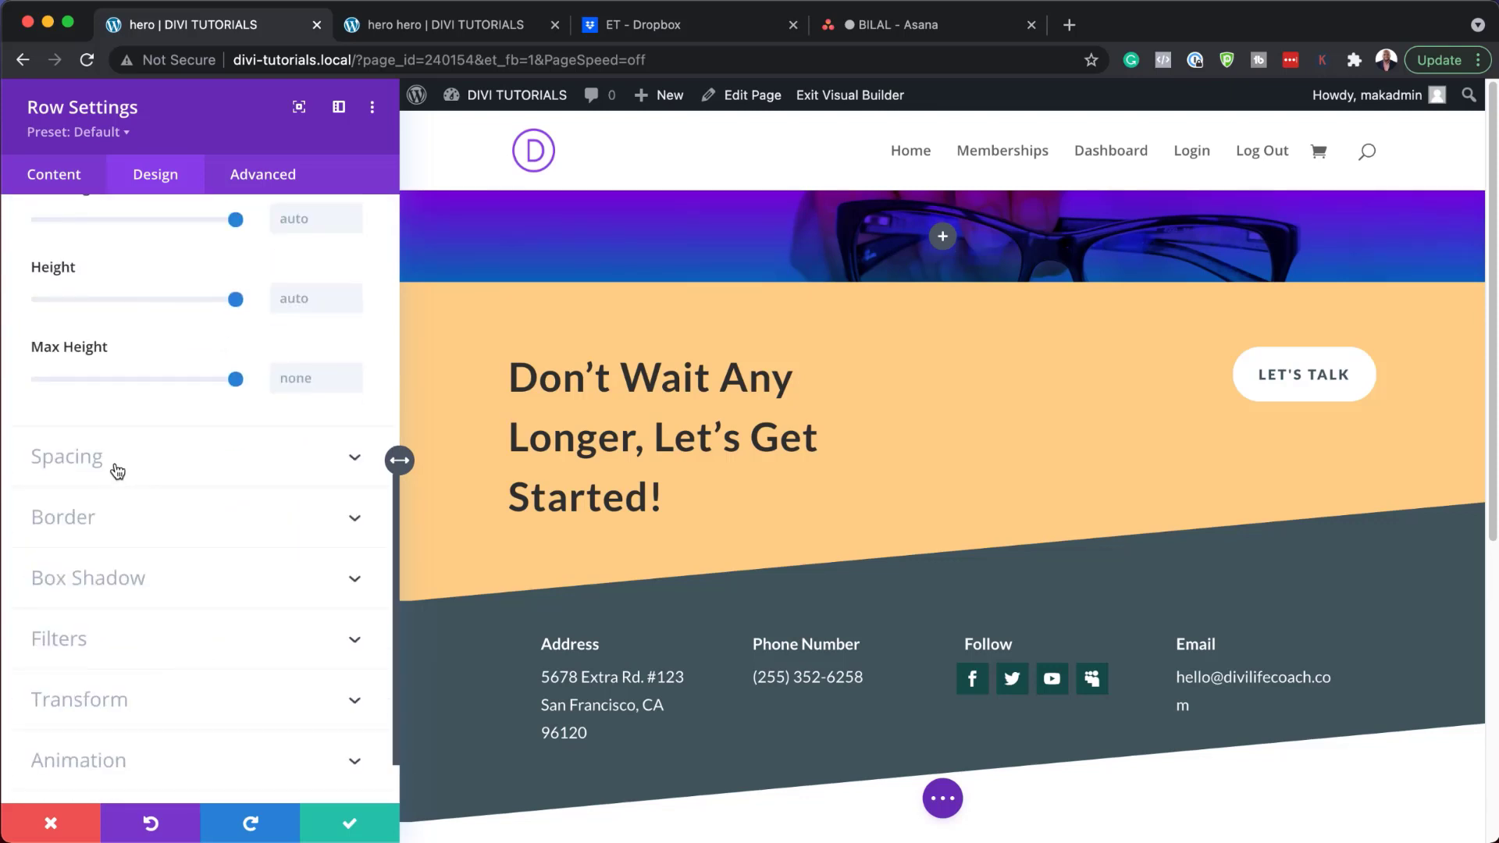
left_click(101, 459)
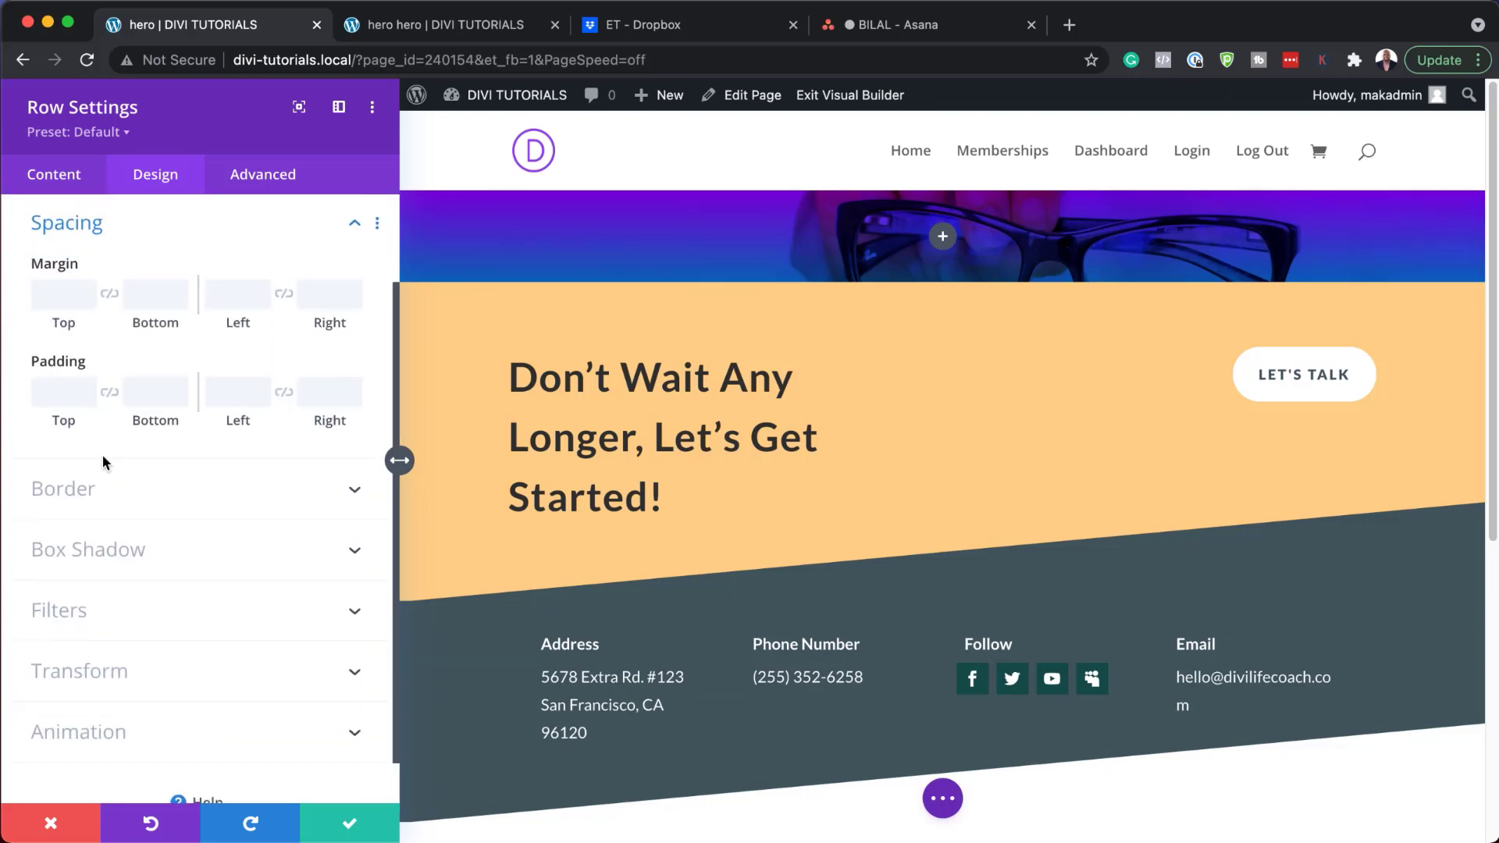
left_click(68, 402)
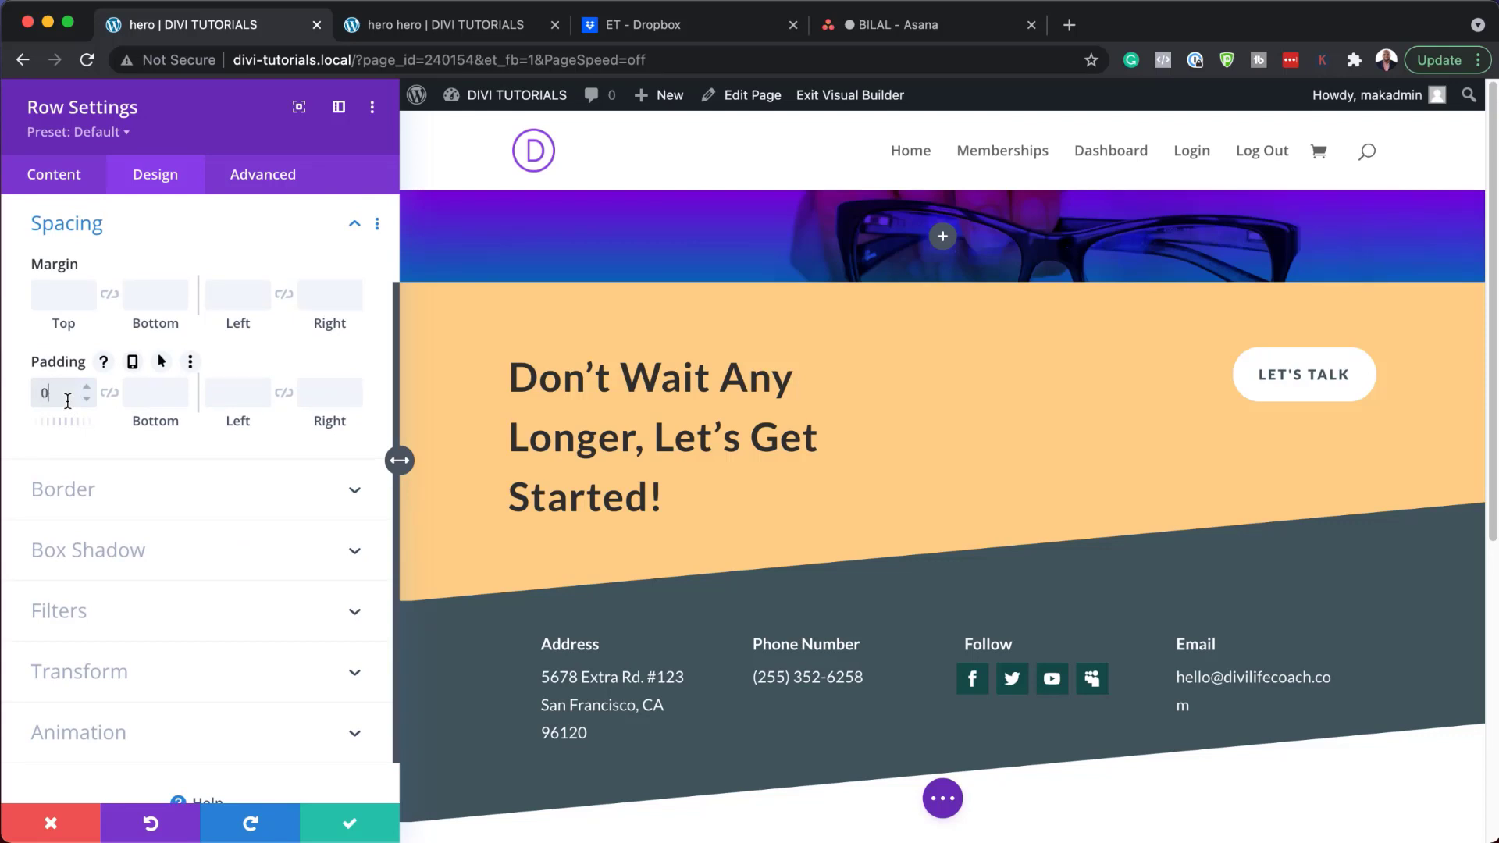
type("0")
left_click(110, 394)
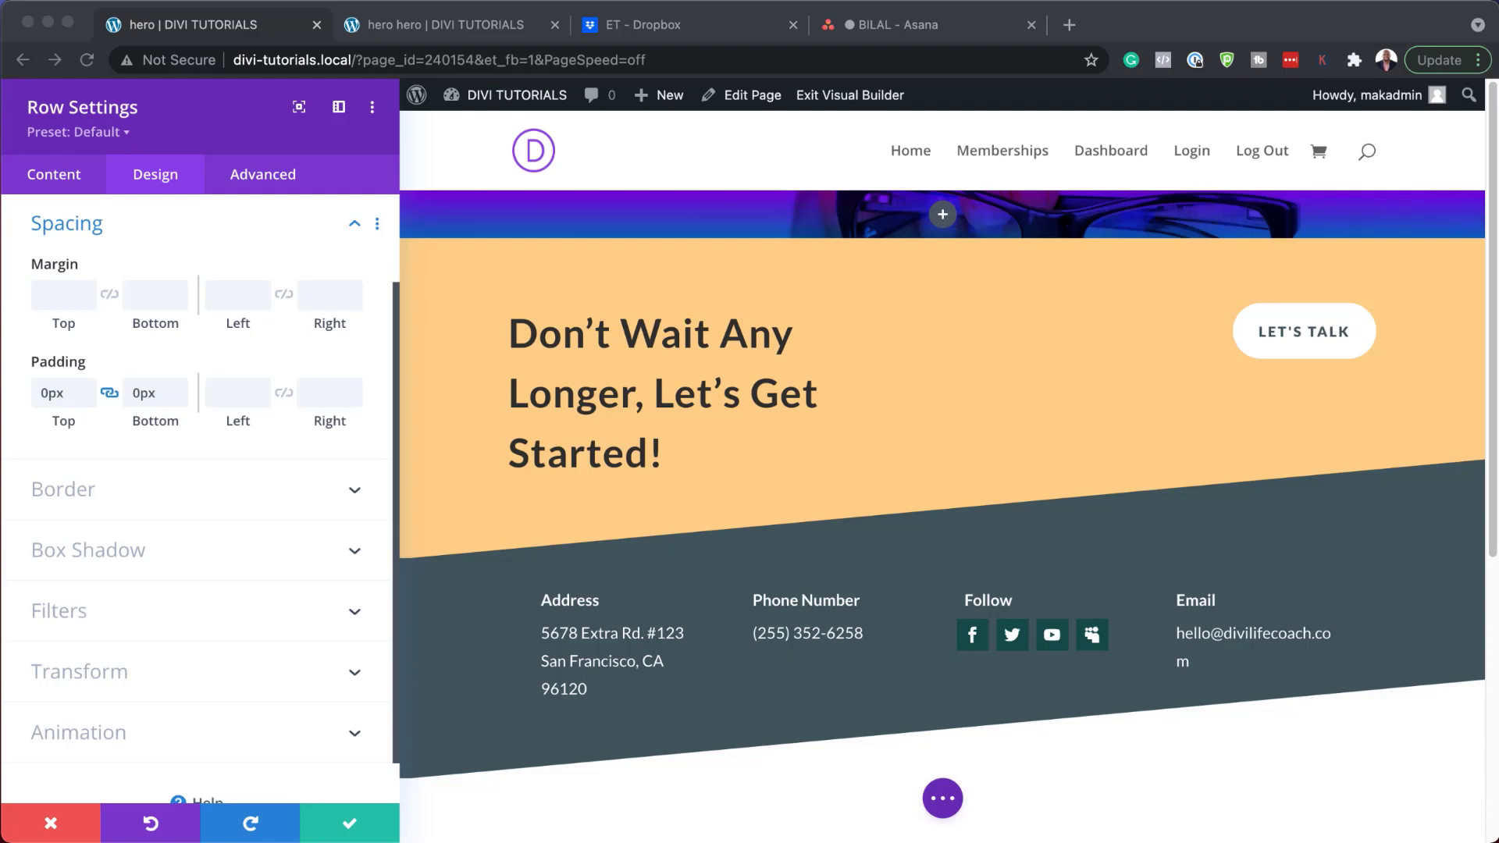
left_click(68, 179)
left_click(69, 179)
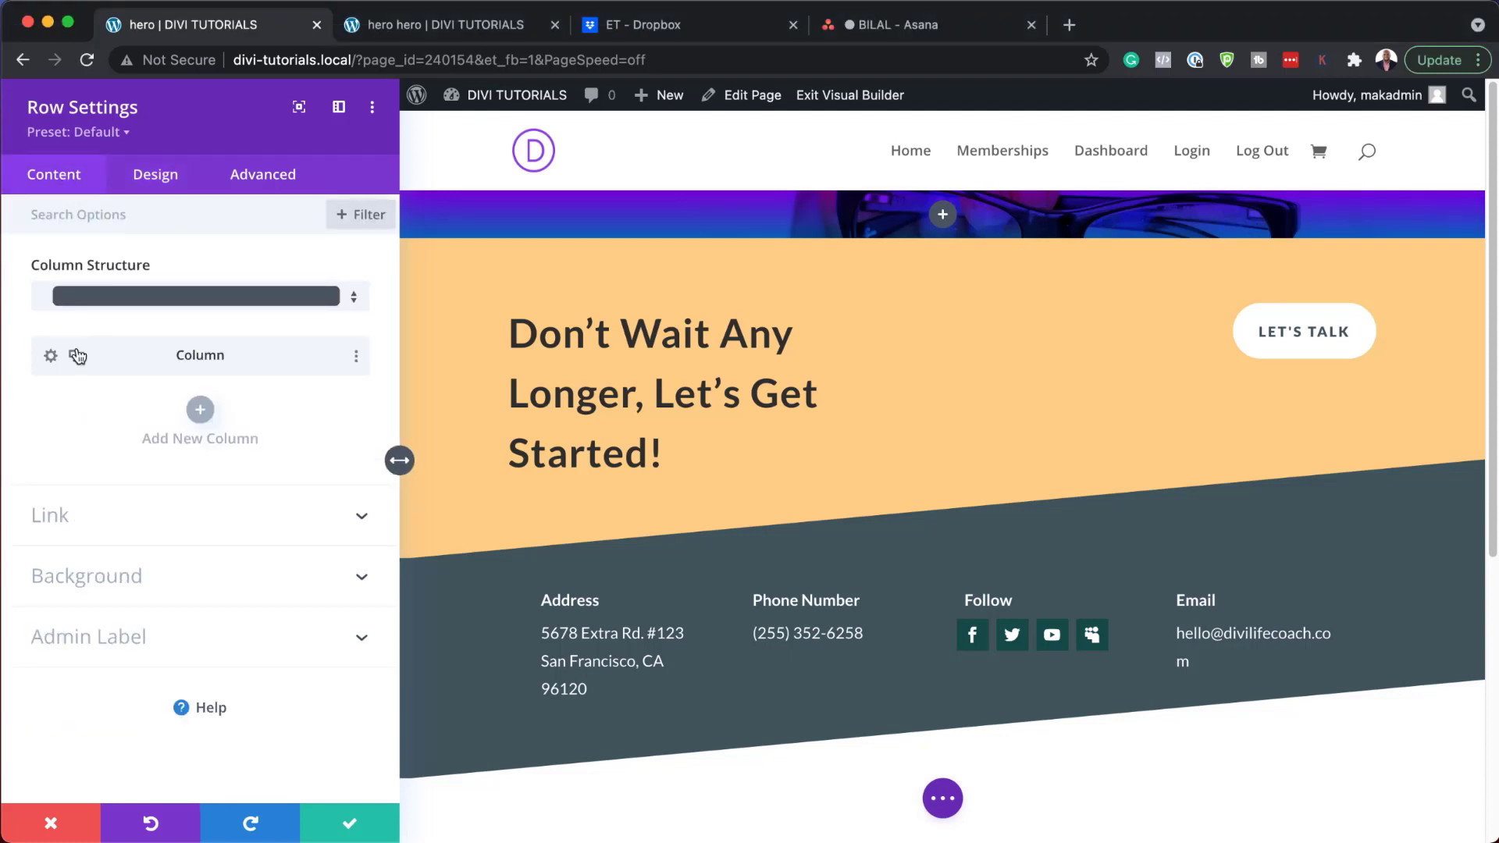
Add width:100% !important and flex-centring CSS to the column's Main Element, then save.
left_click(50, 357)
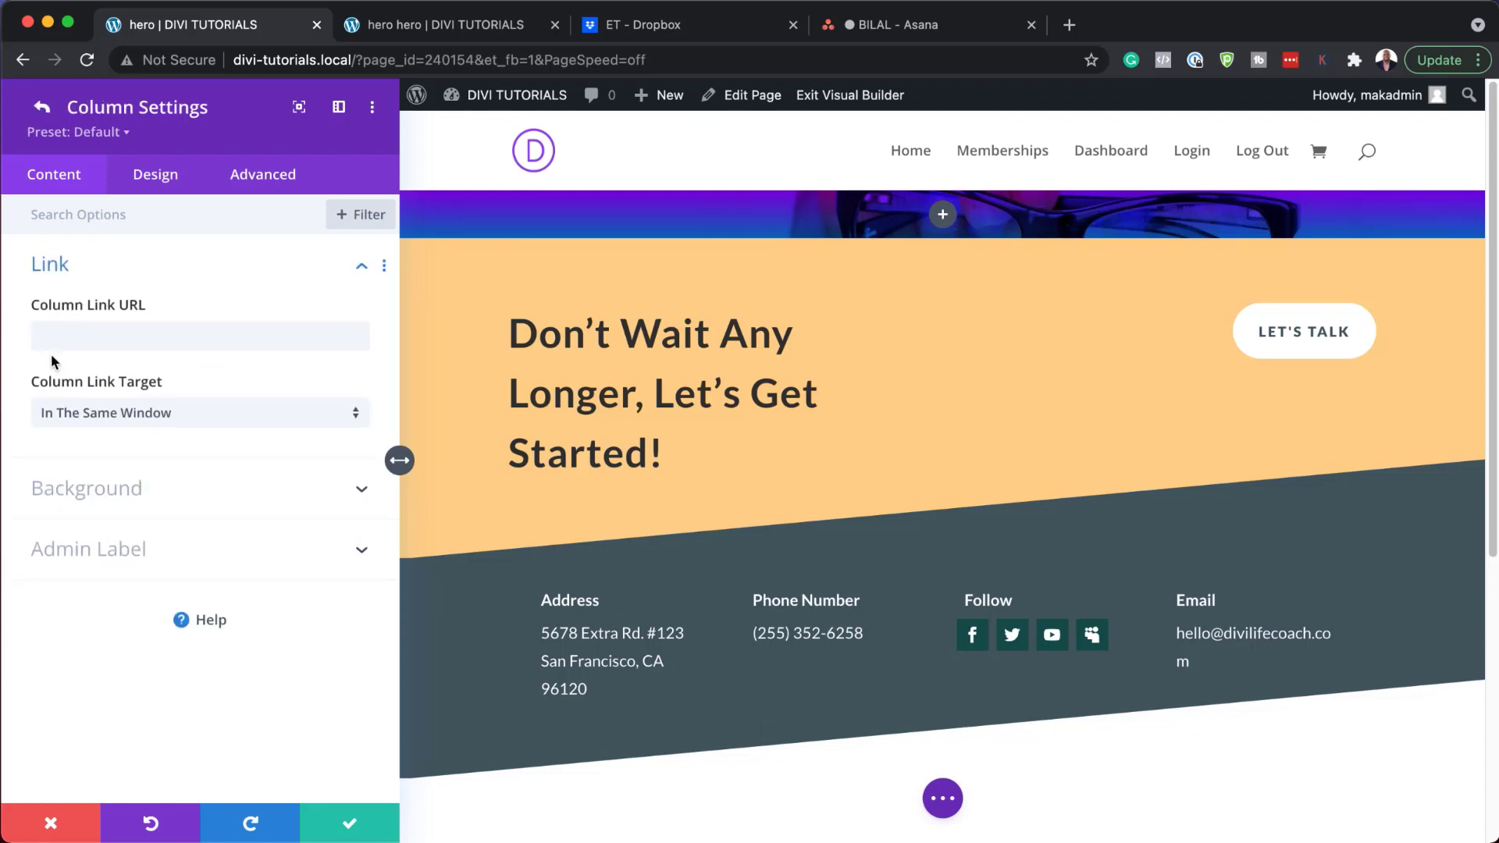
left_click(263, 178)
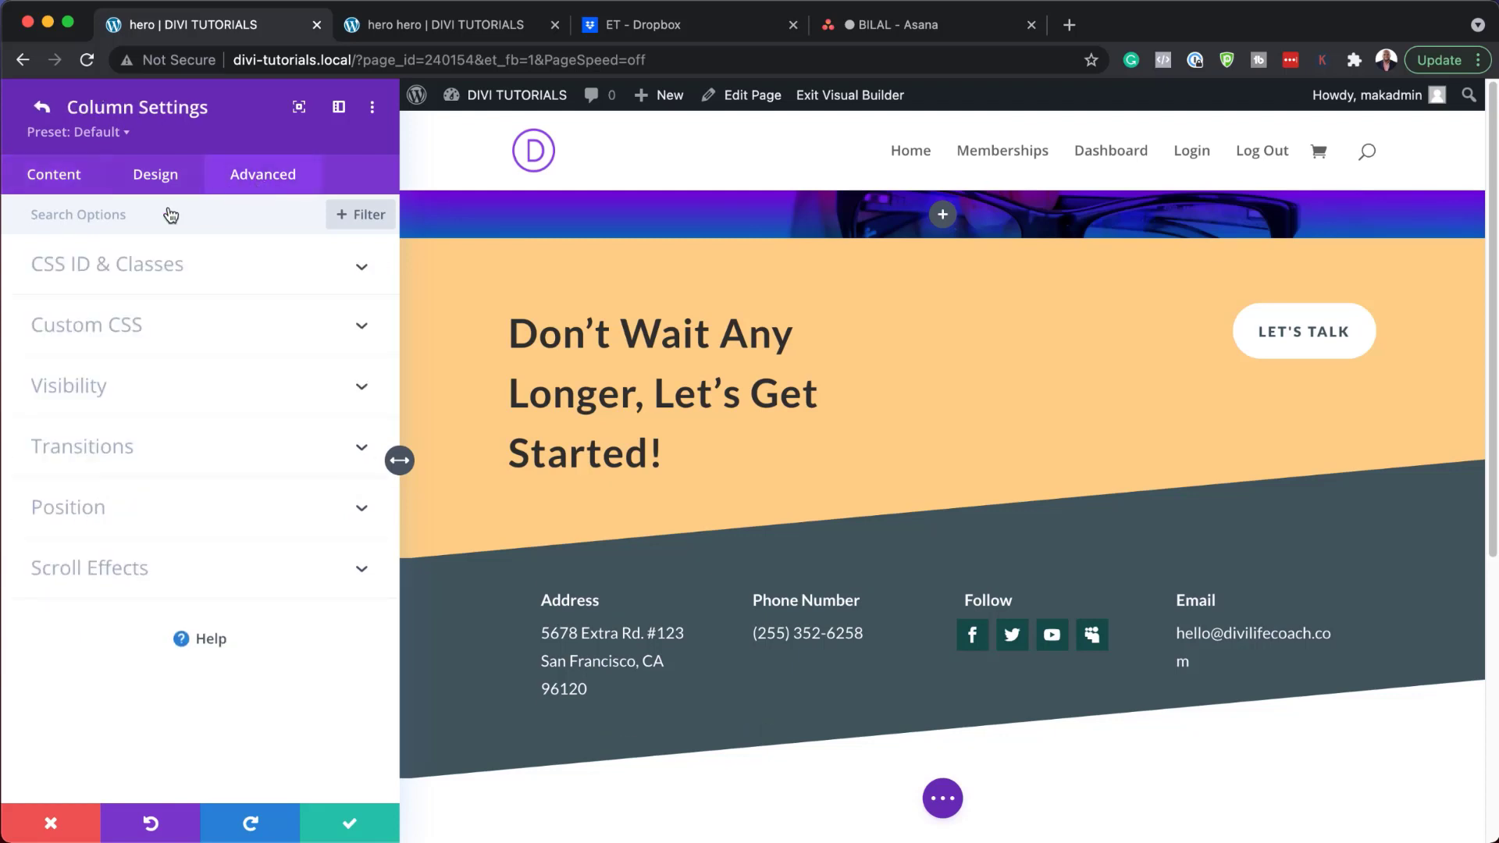
left_click(126, 334)
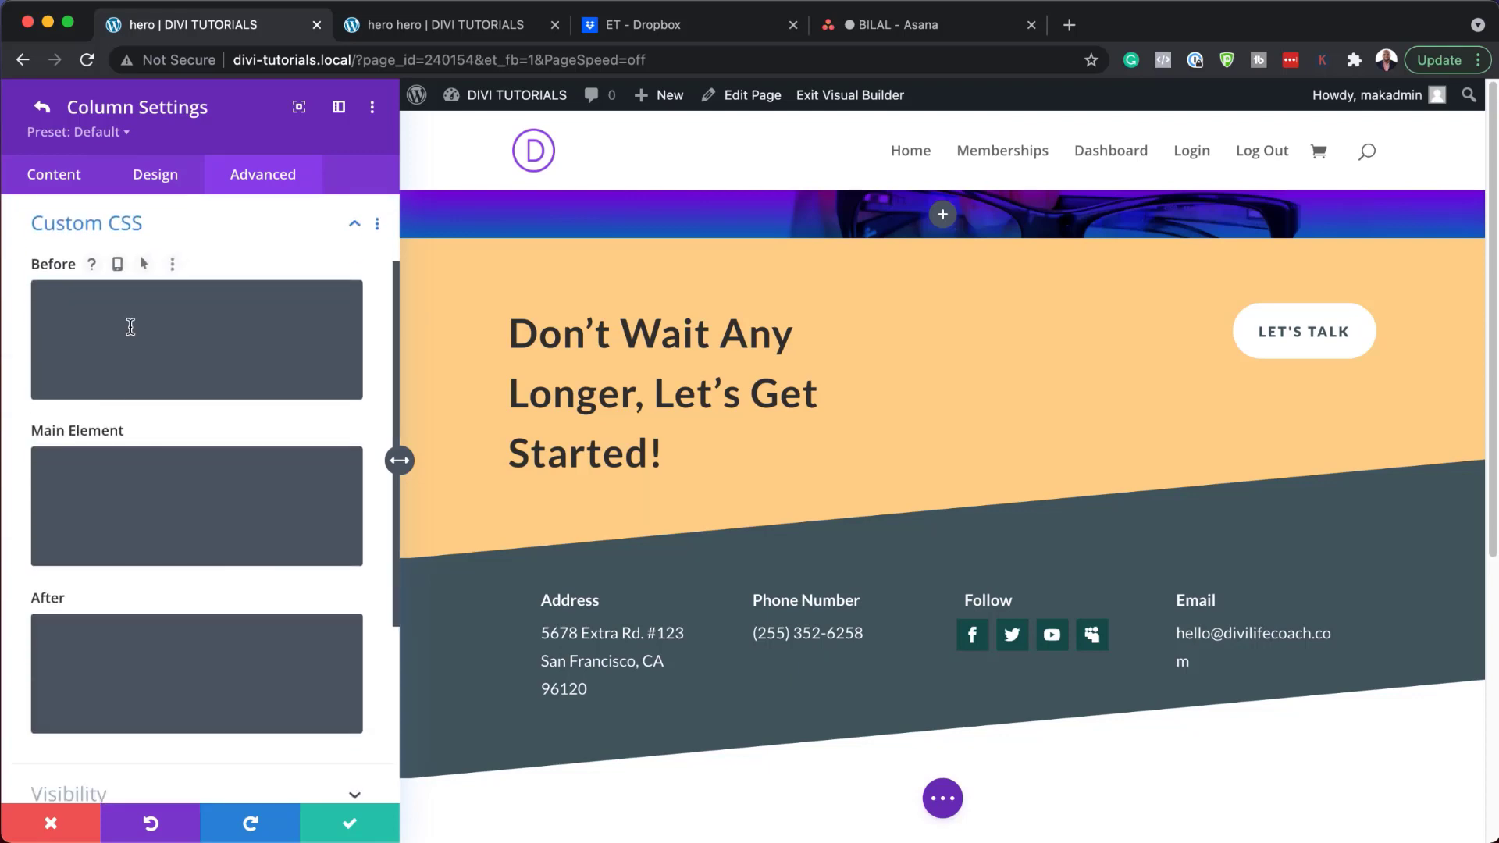
left_click(98, 463)
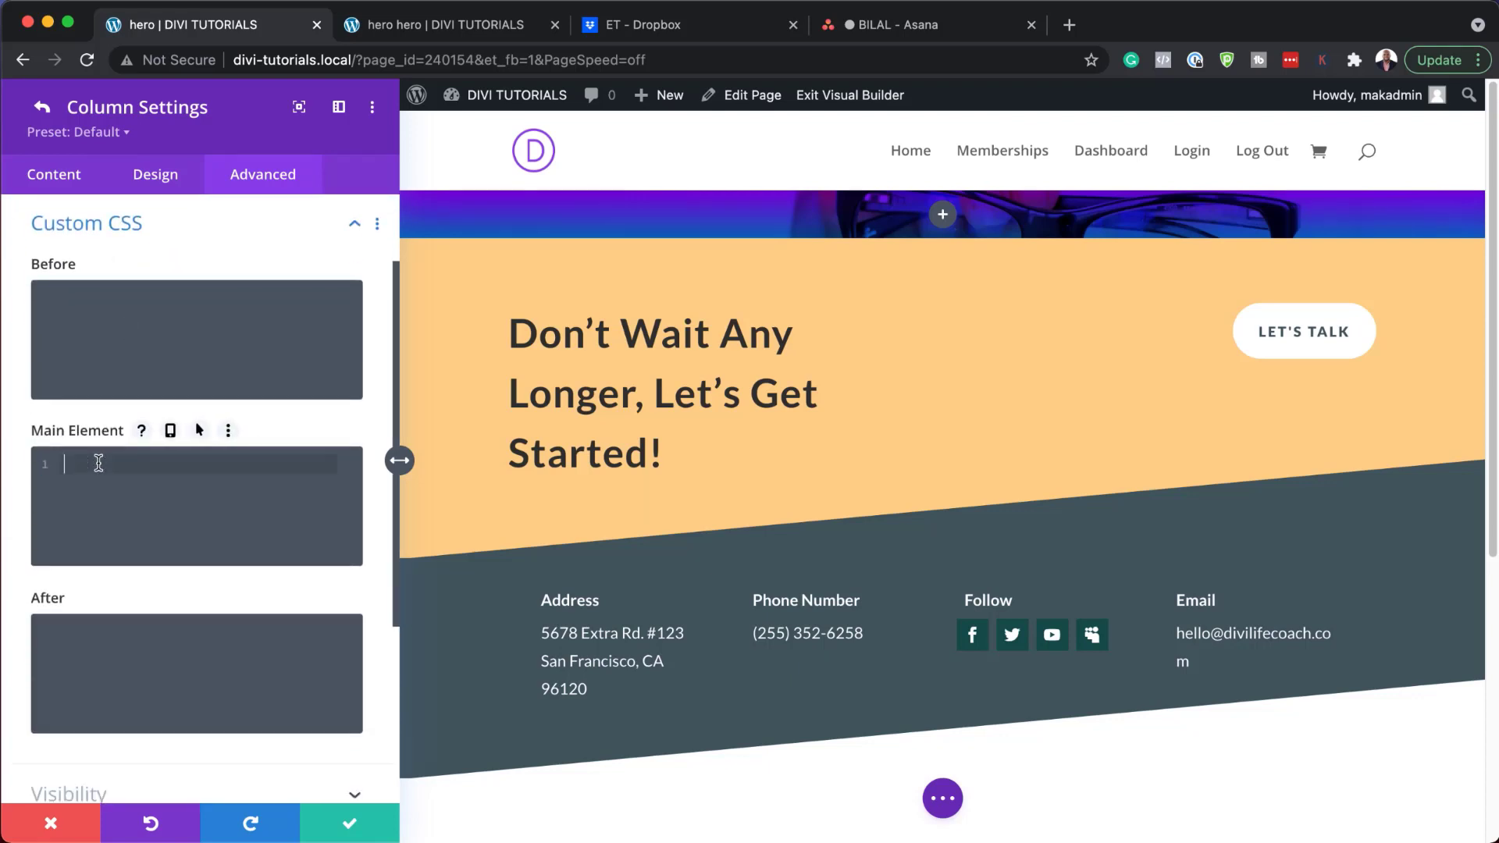
type("width: 100% !important; display:flex; flex-direction: column; align-items:center; justify-content:center;")
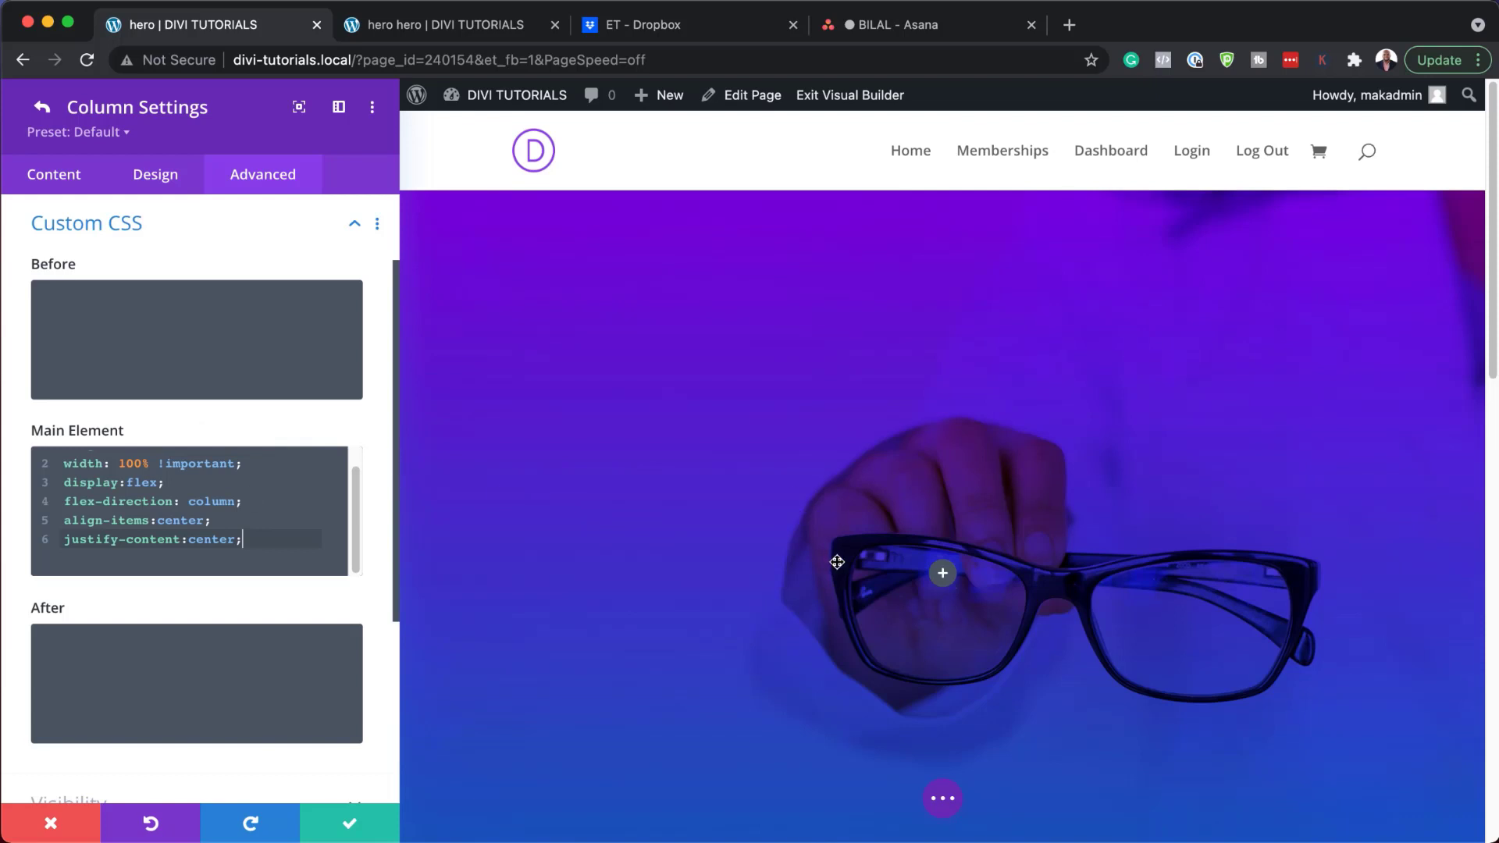
scroll(836, 562, "down", 5)
scroll(836, 568, "up", 5)
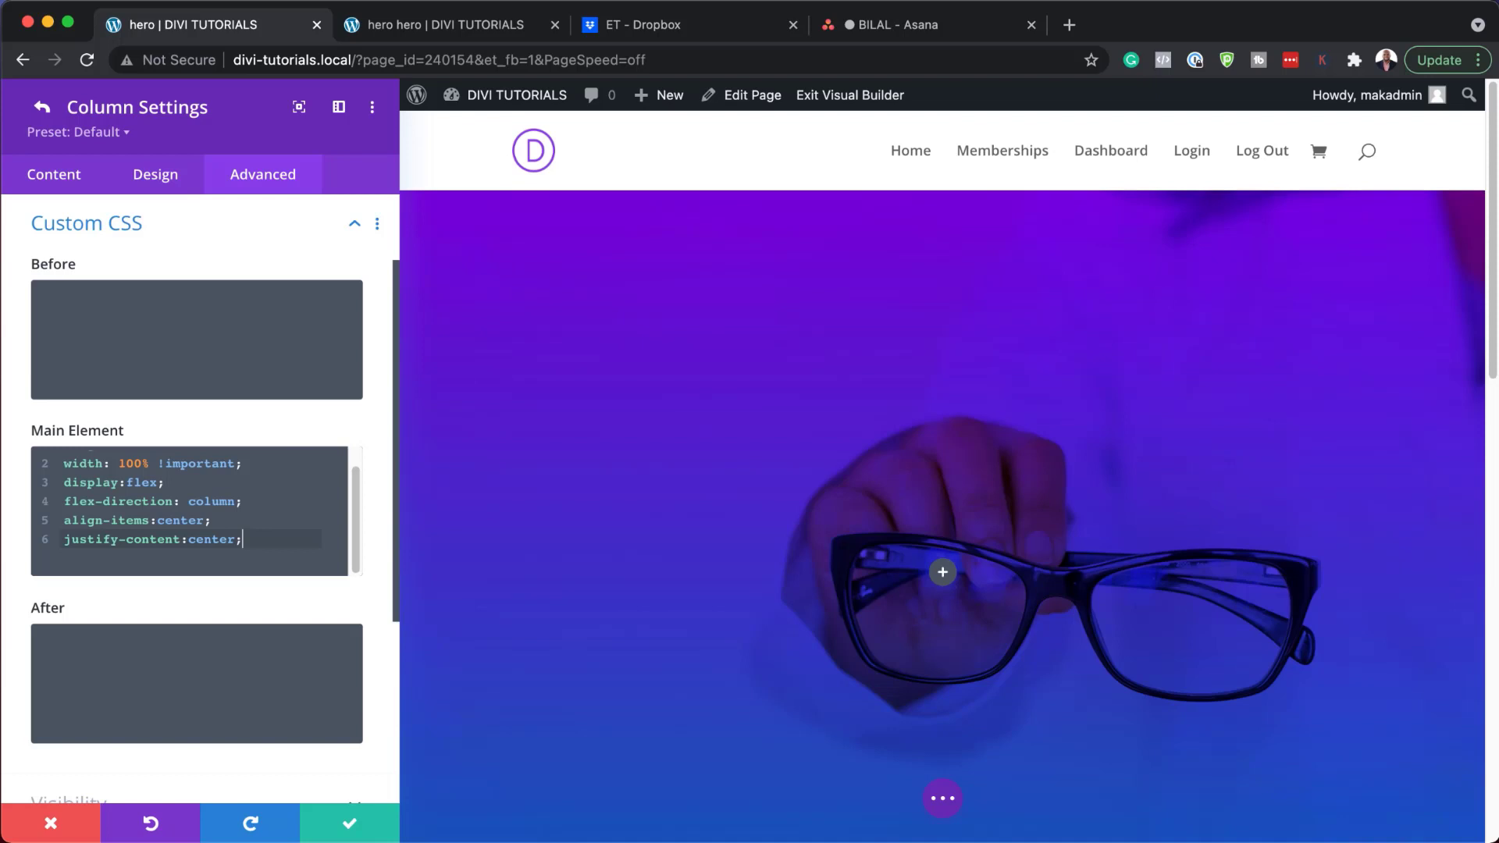
mouse_move(367, 752)
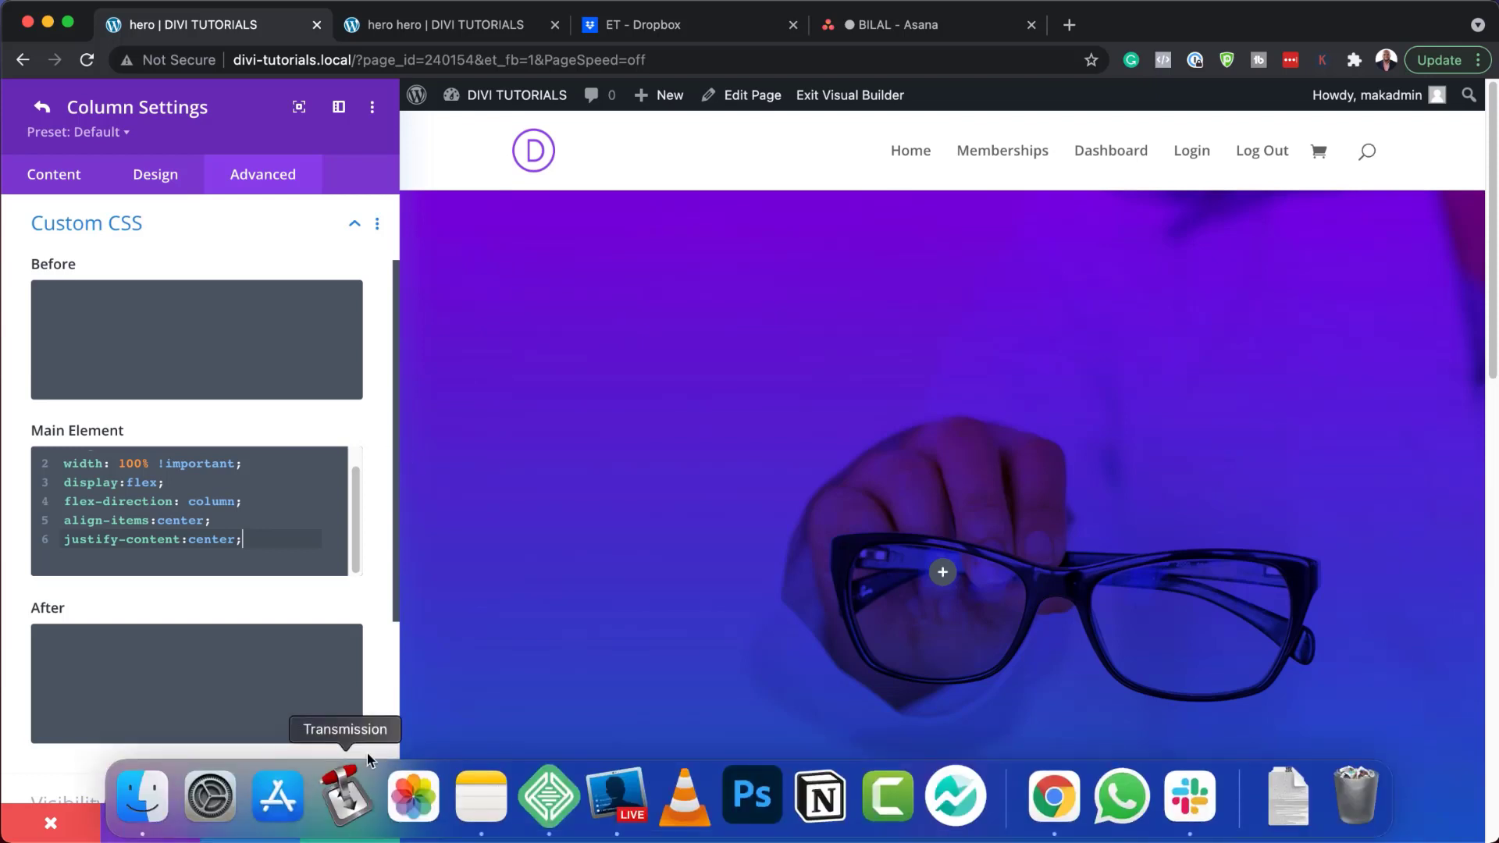
left_click(351, 822)
Add a Call To Action module to the hero column.
left_click(352, 824)
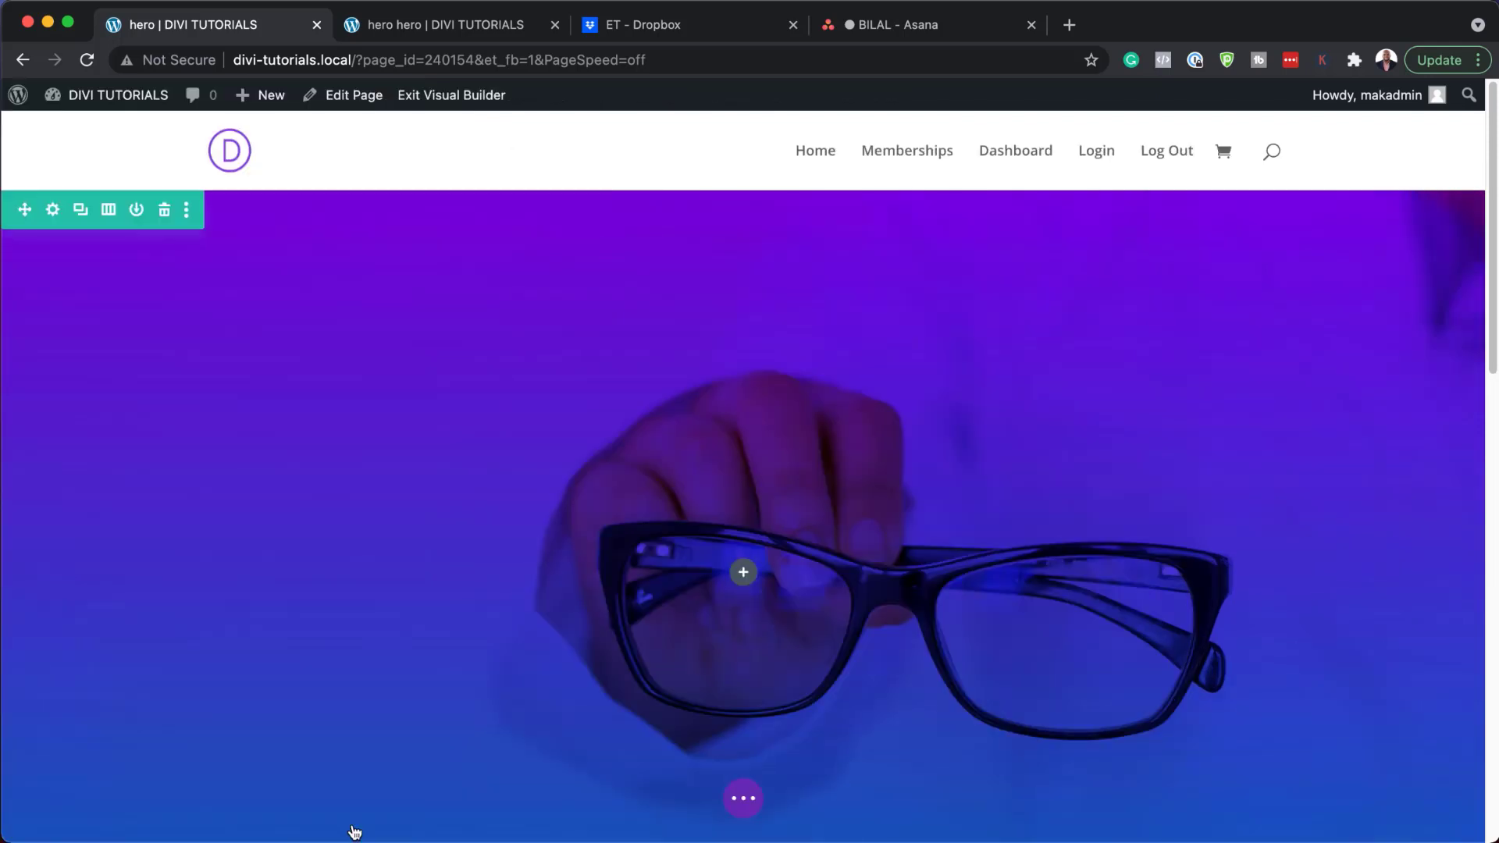
left_click(746, 576)
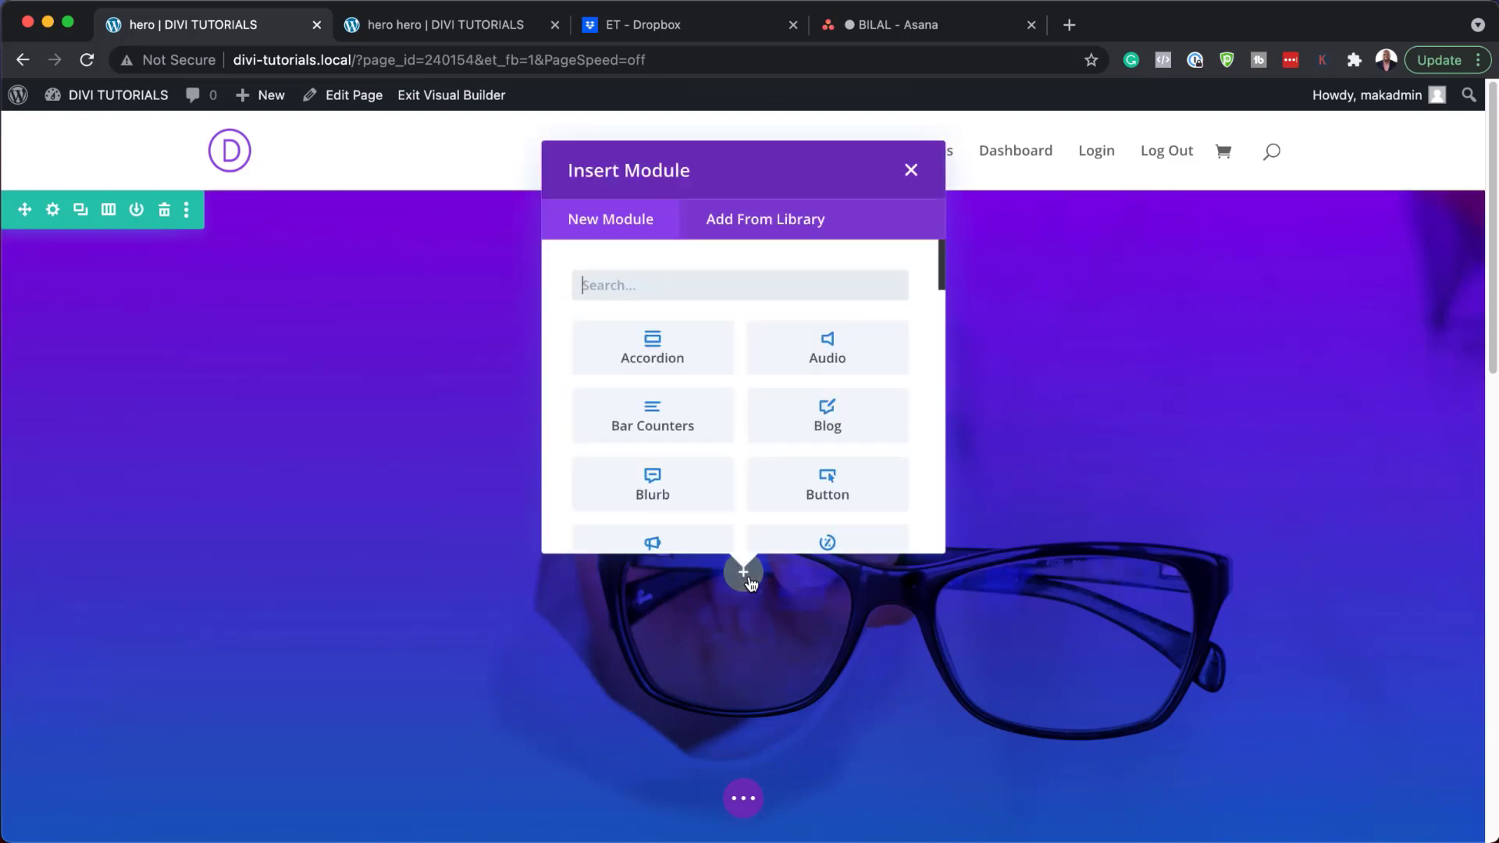
type("call")
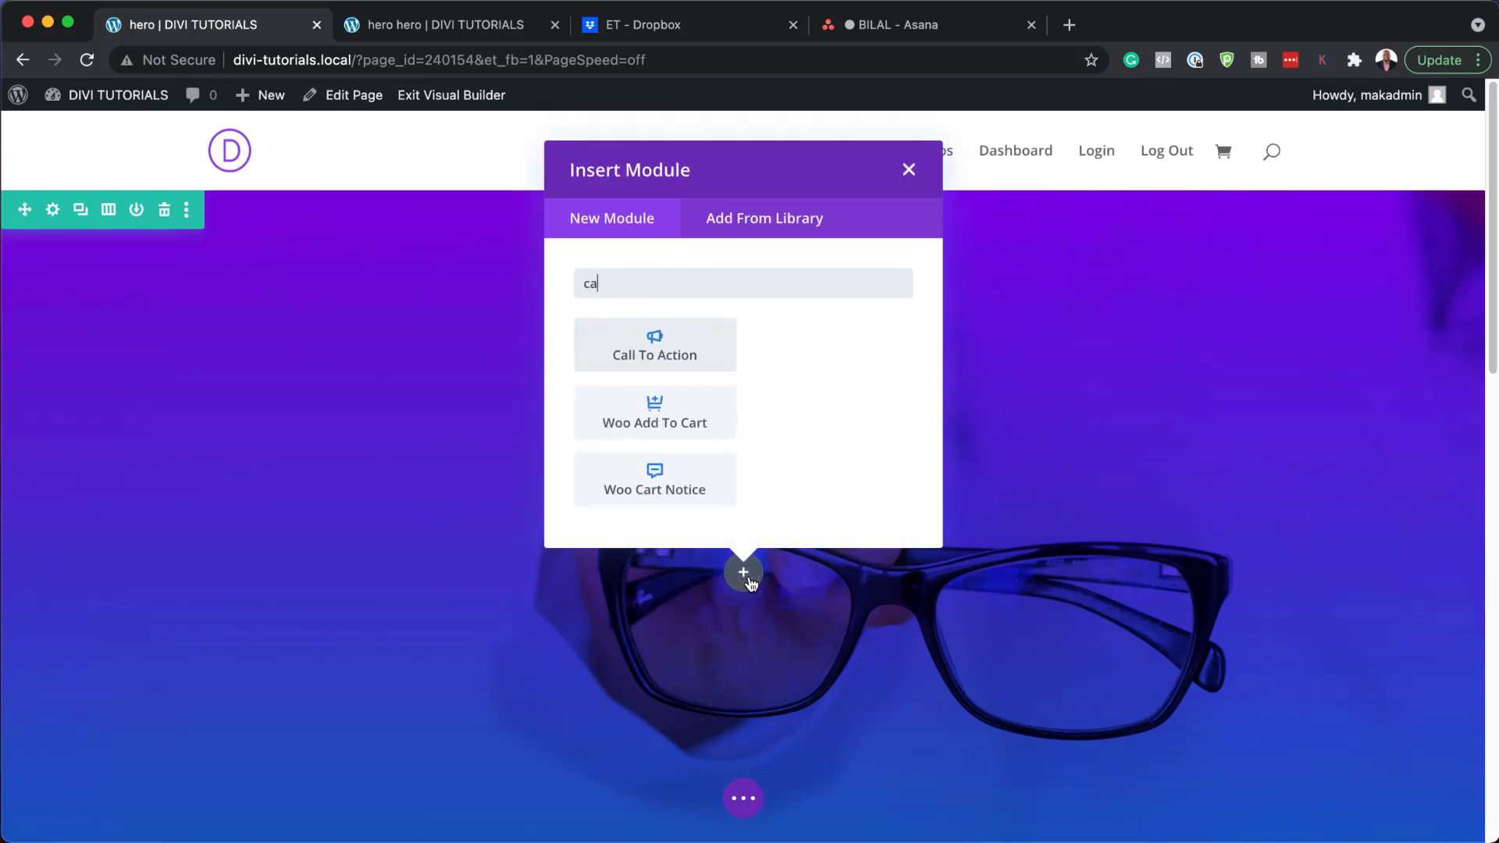
left_click(686, 345)
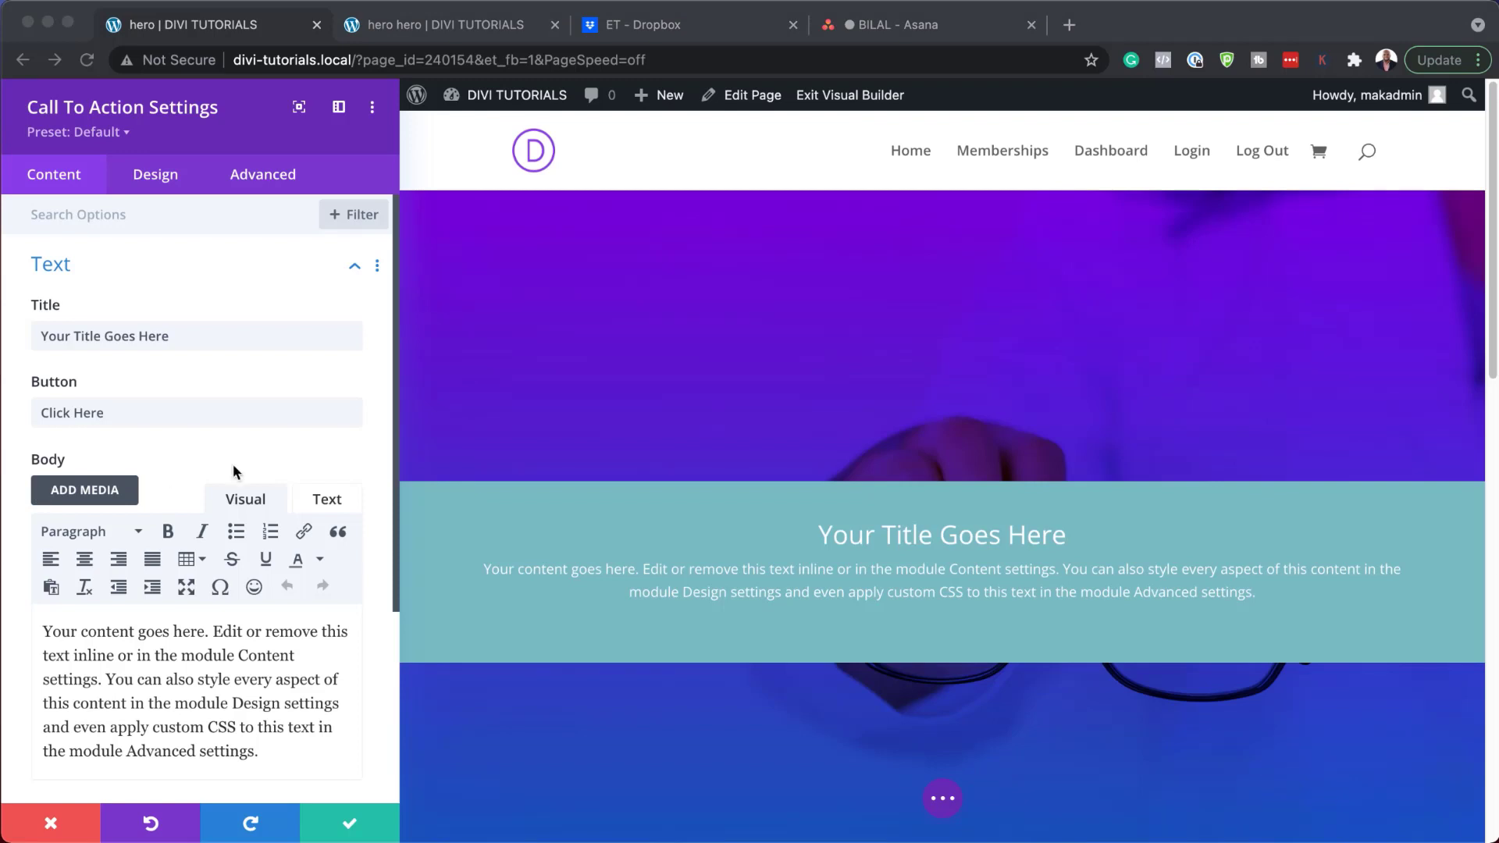
Title the call-to-action 'See the World' and delete its button text and body paragraph.
left_click(196, 339)
triple_click(196, 339)
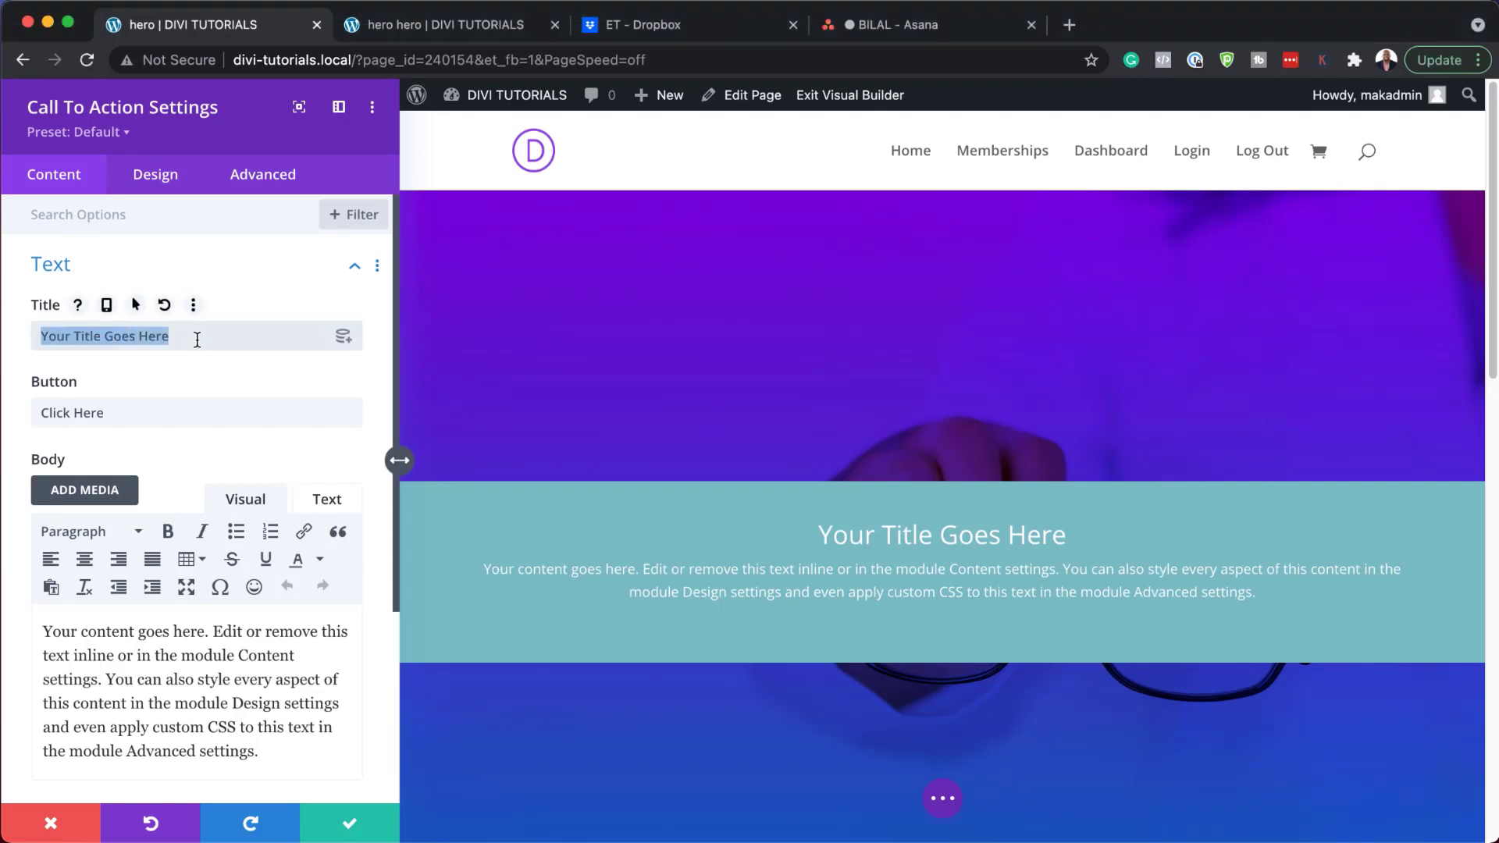
type("See the World")
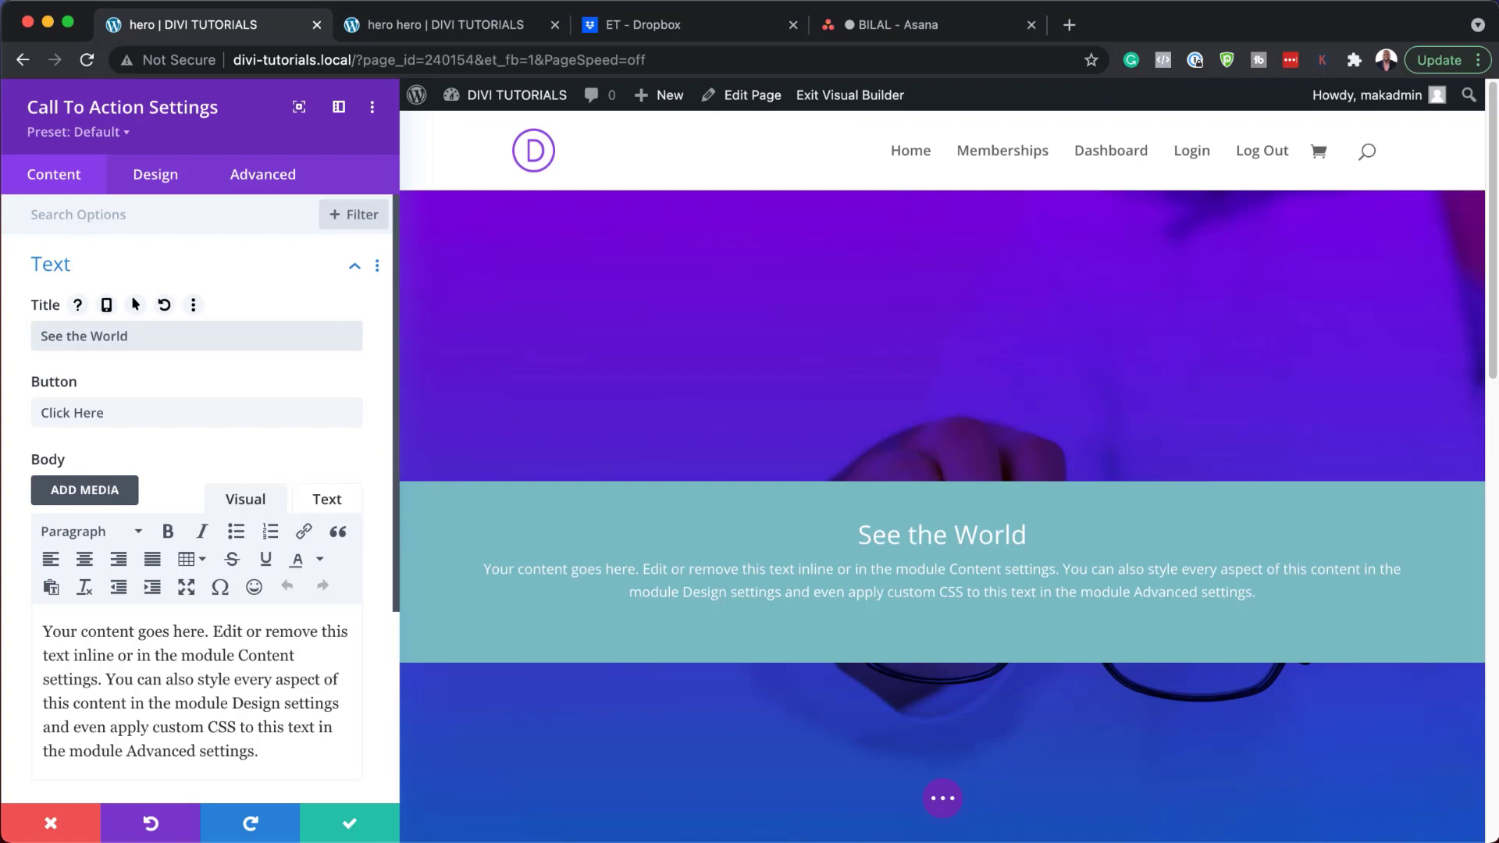
triple_click(115, 423)
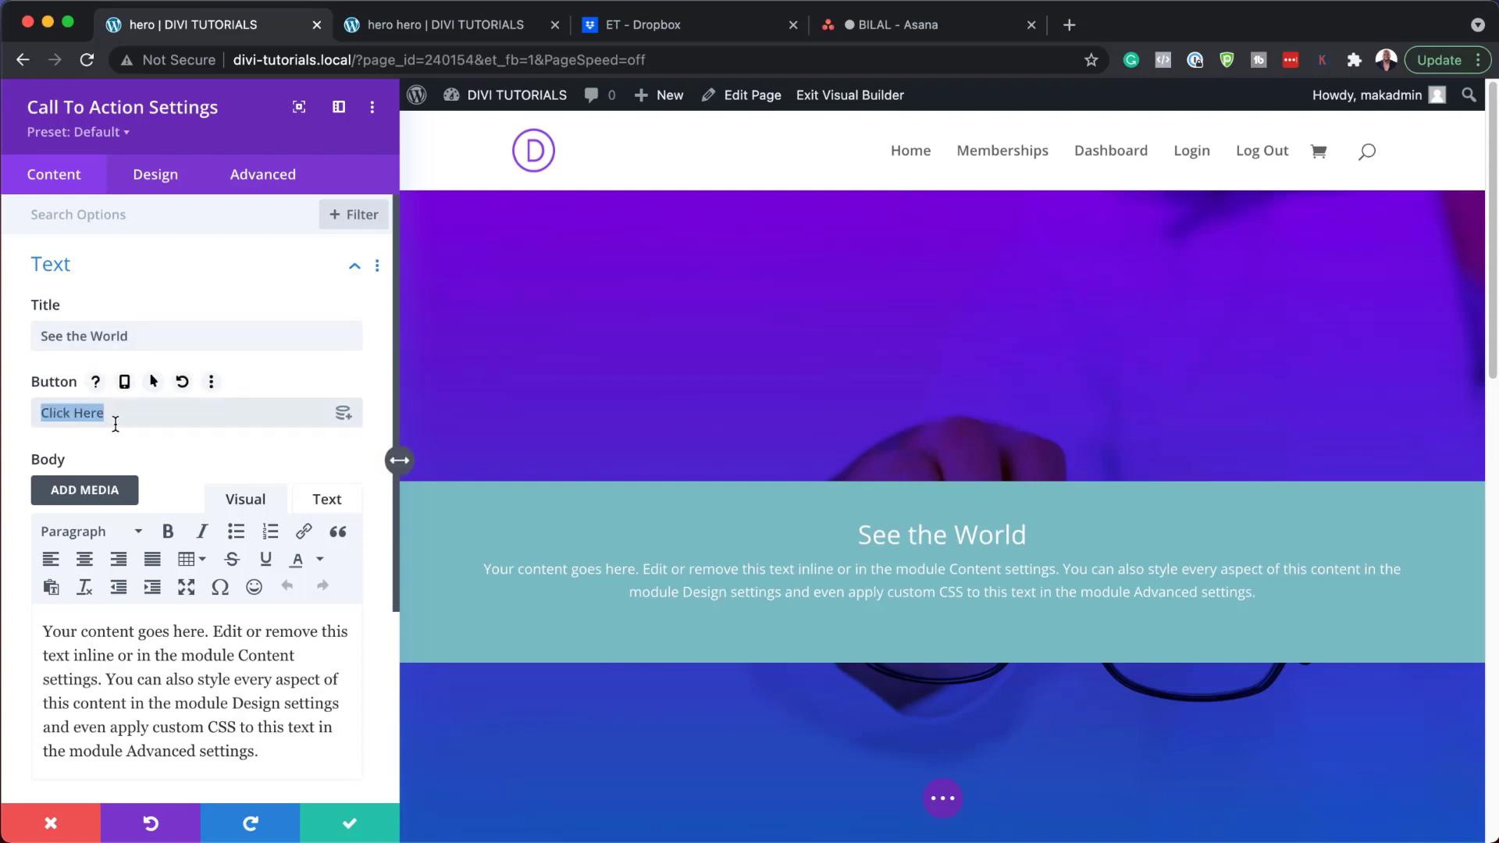
key("BackSpace")
left_click_drag(289, 754, 342, 627)
key("BackSpace")
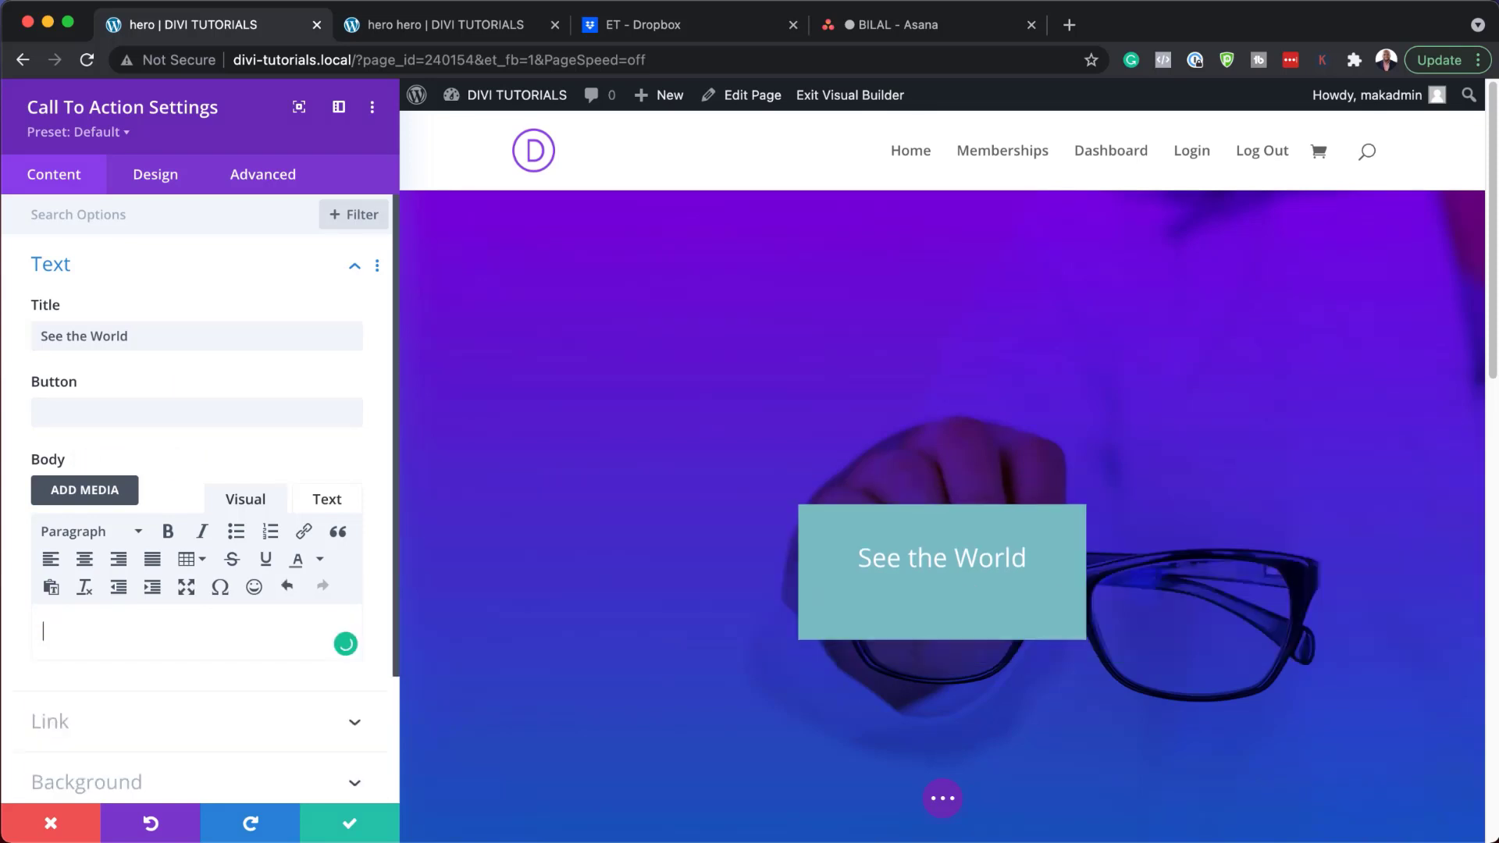
Turn off the module's background colour.
scroll(258, 718, "down", 3)
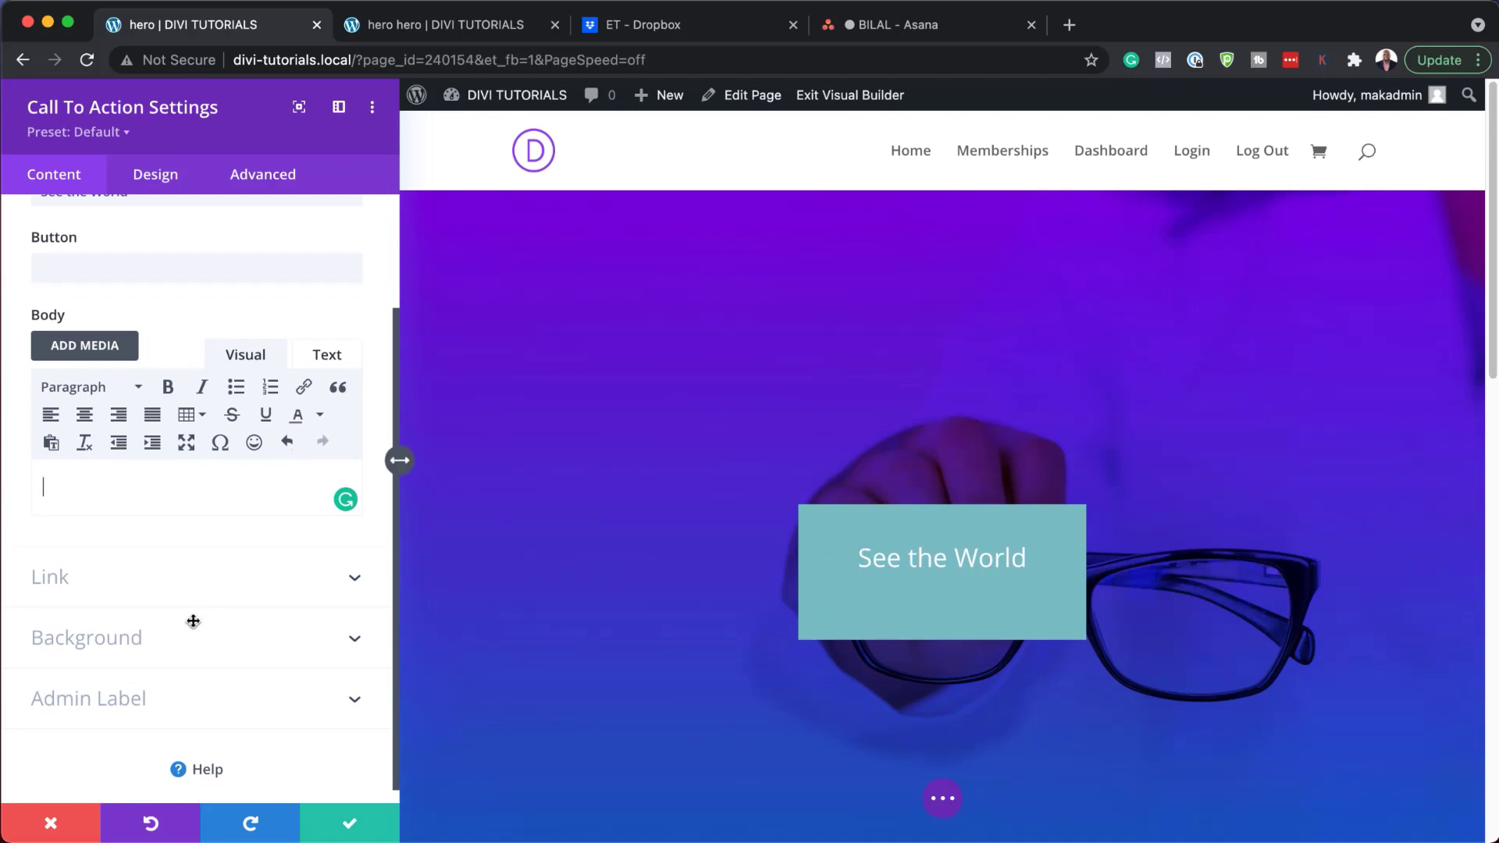
left_click(107, 636)
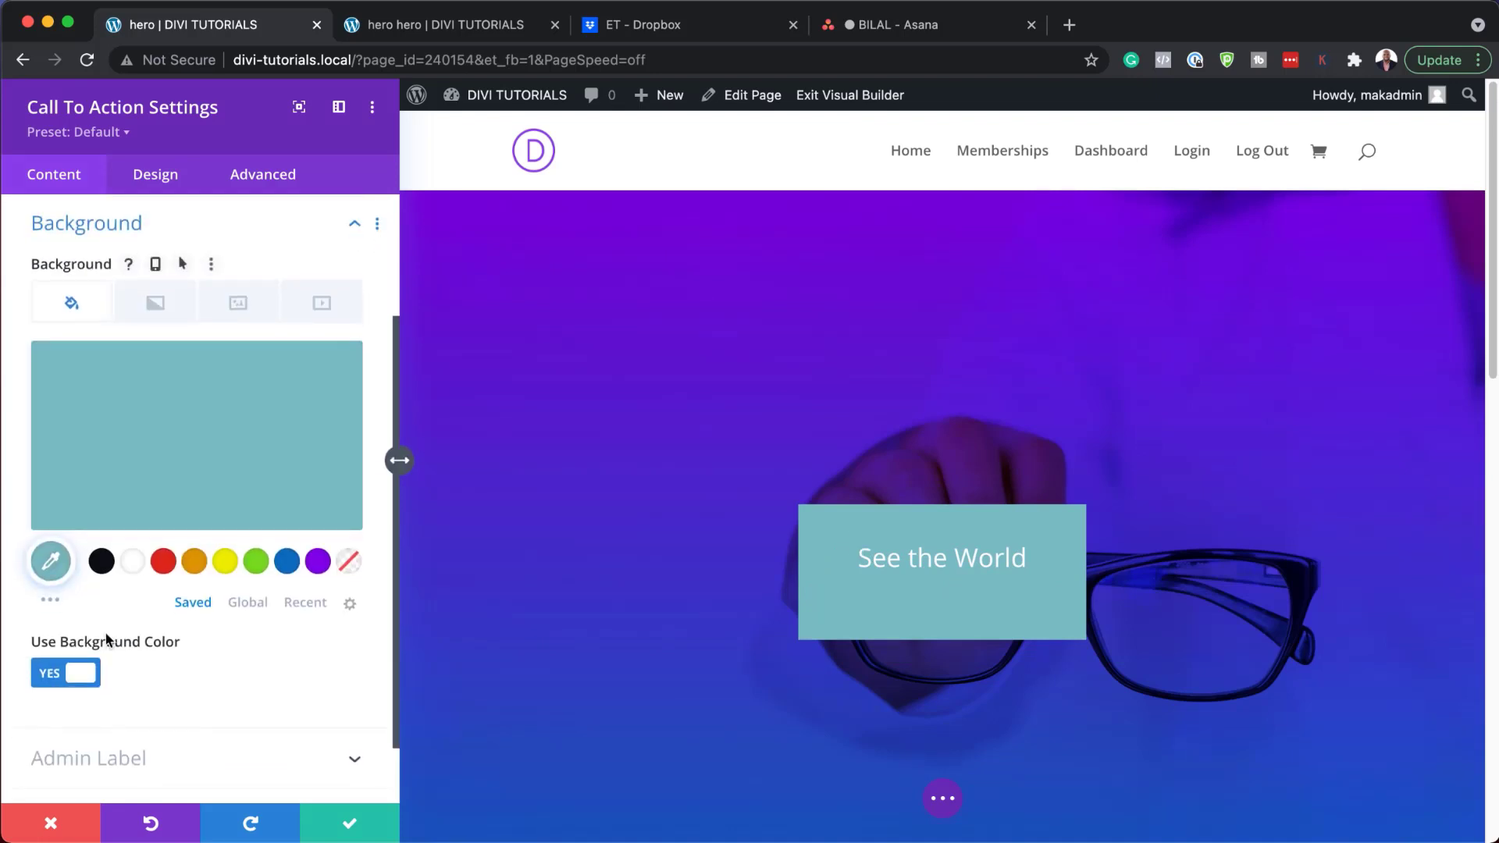
left_click(49, 674)
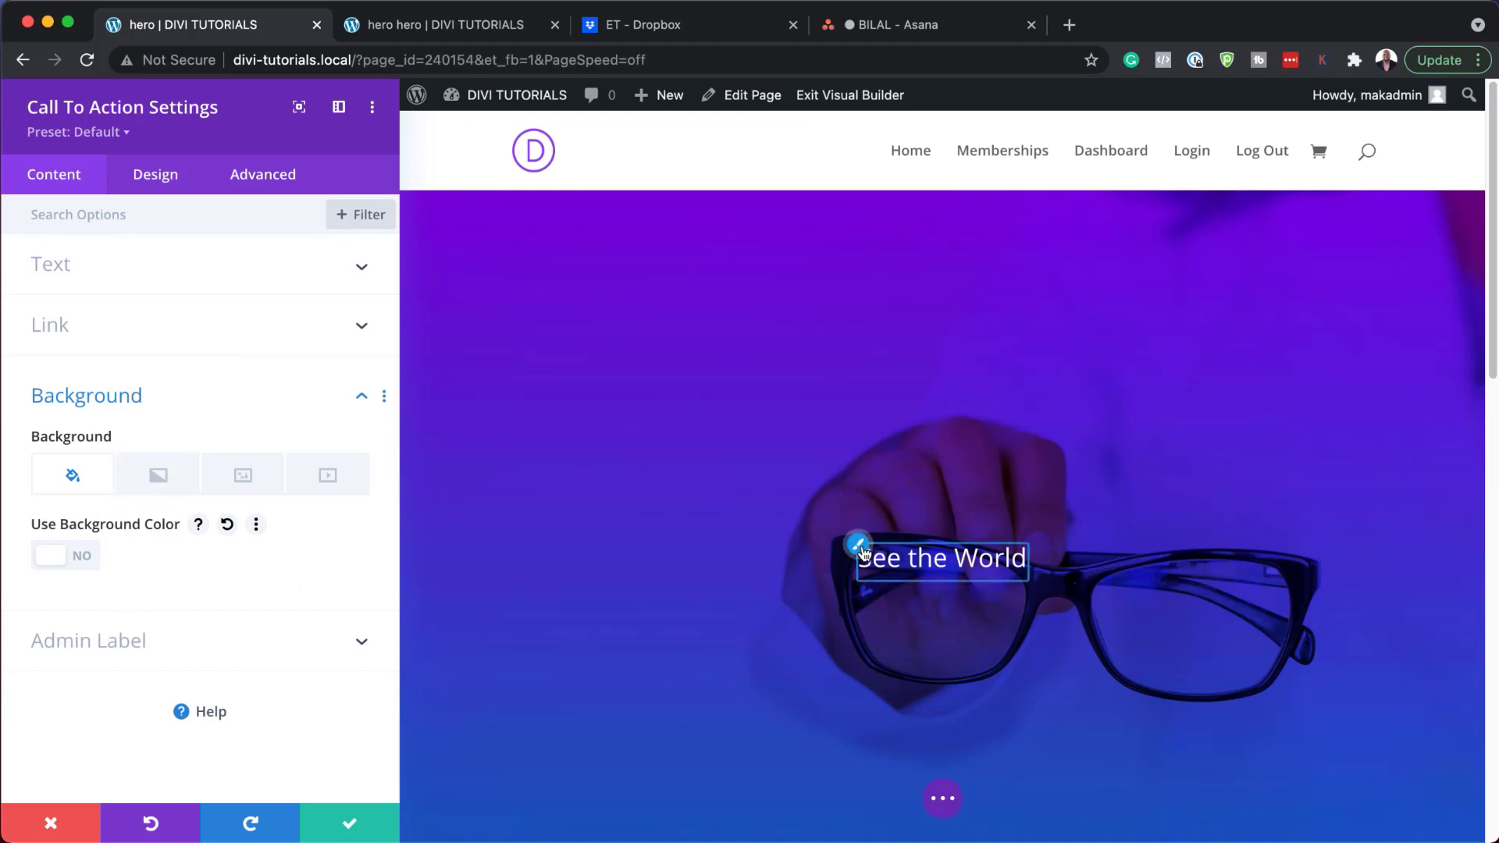
left_click(859, 546)
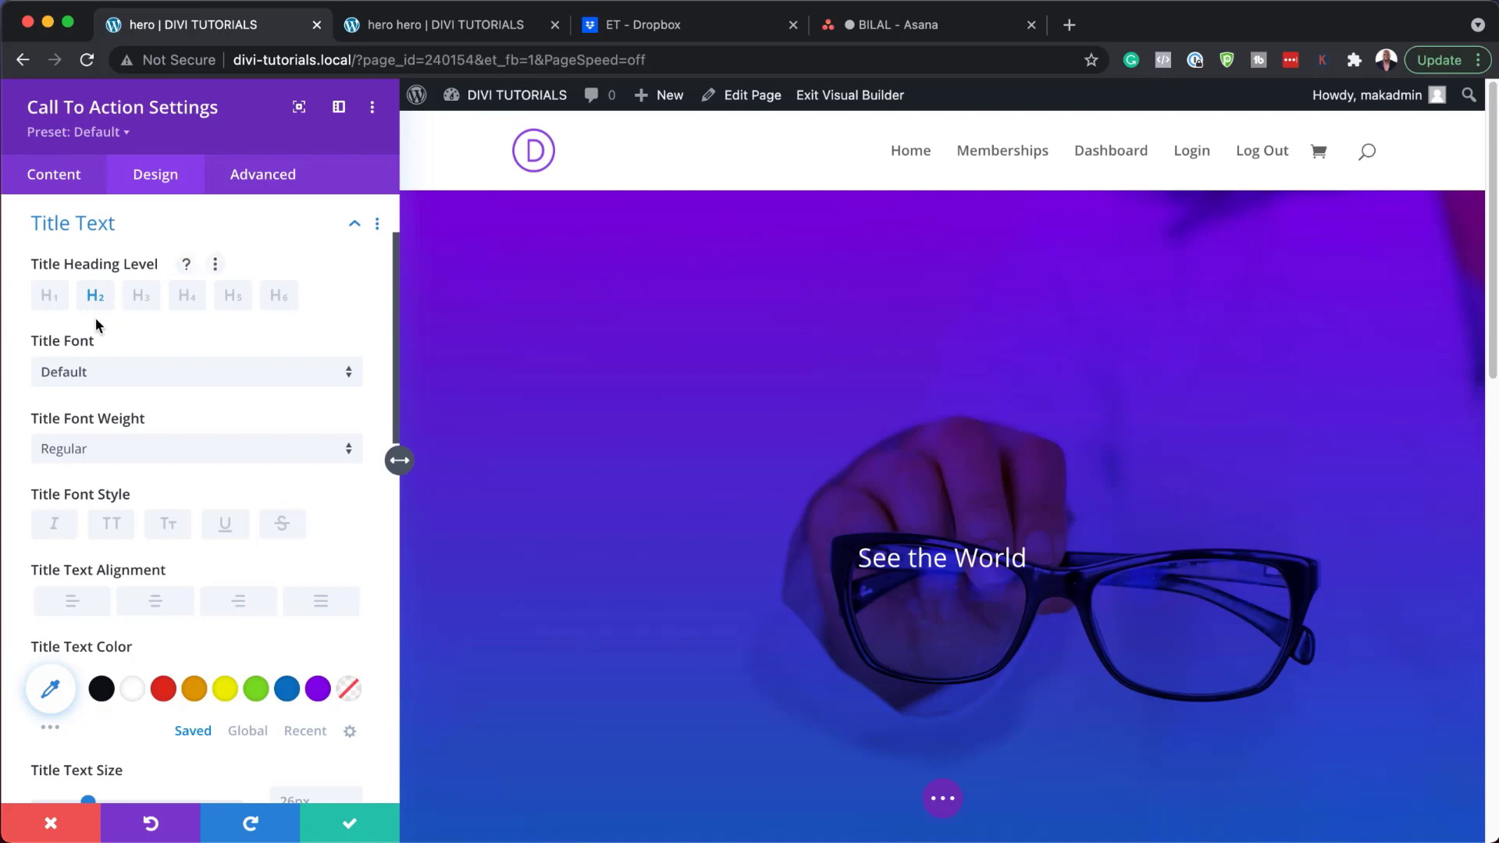
Style the title in Oswald, Light weight, italic, with a text size of 7.
left_click(107, 379)
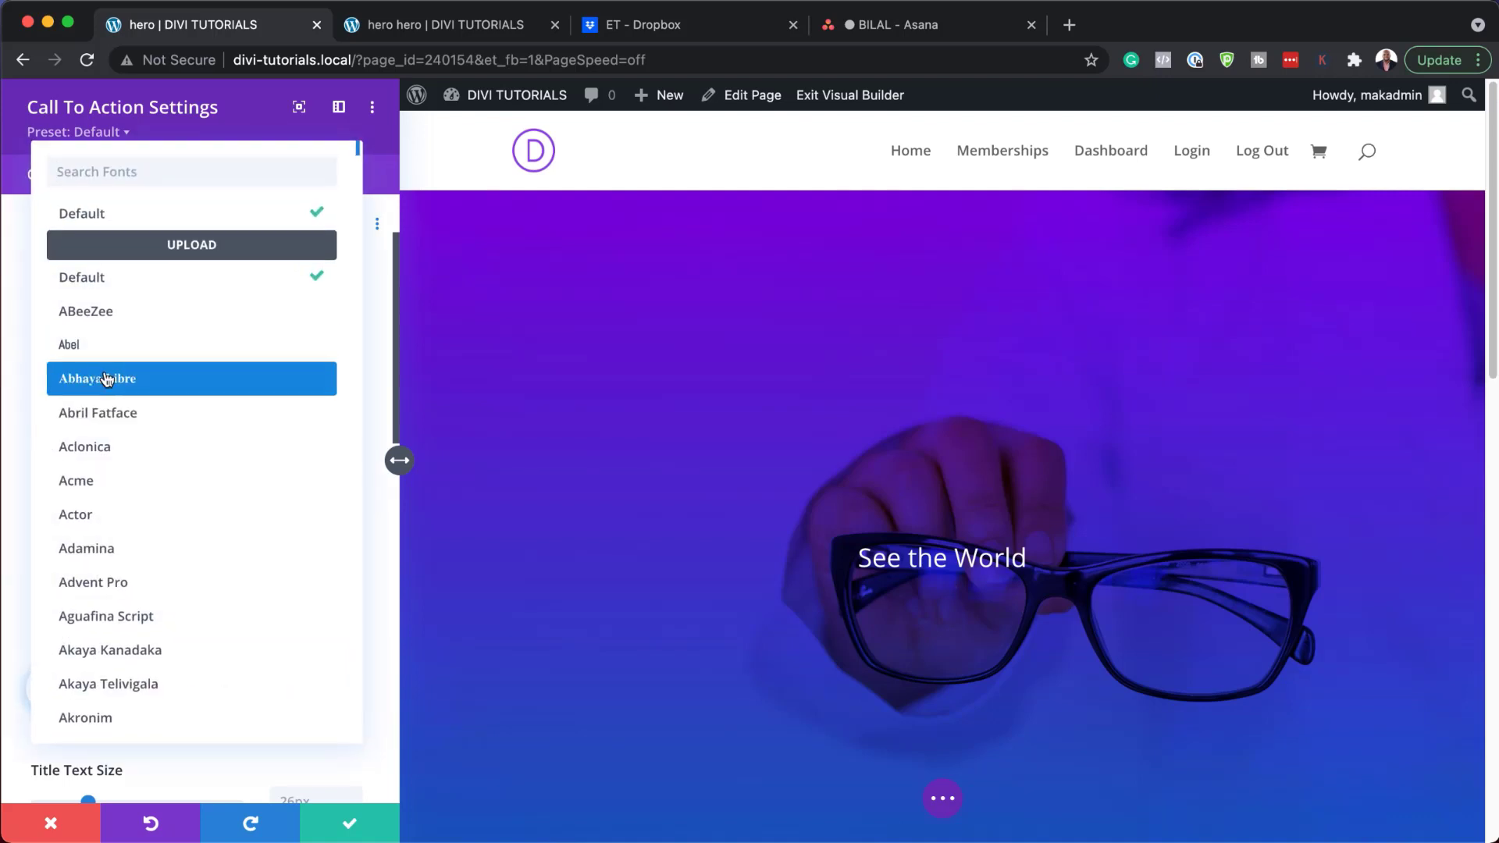
left_click(153, 169)
type("osw")
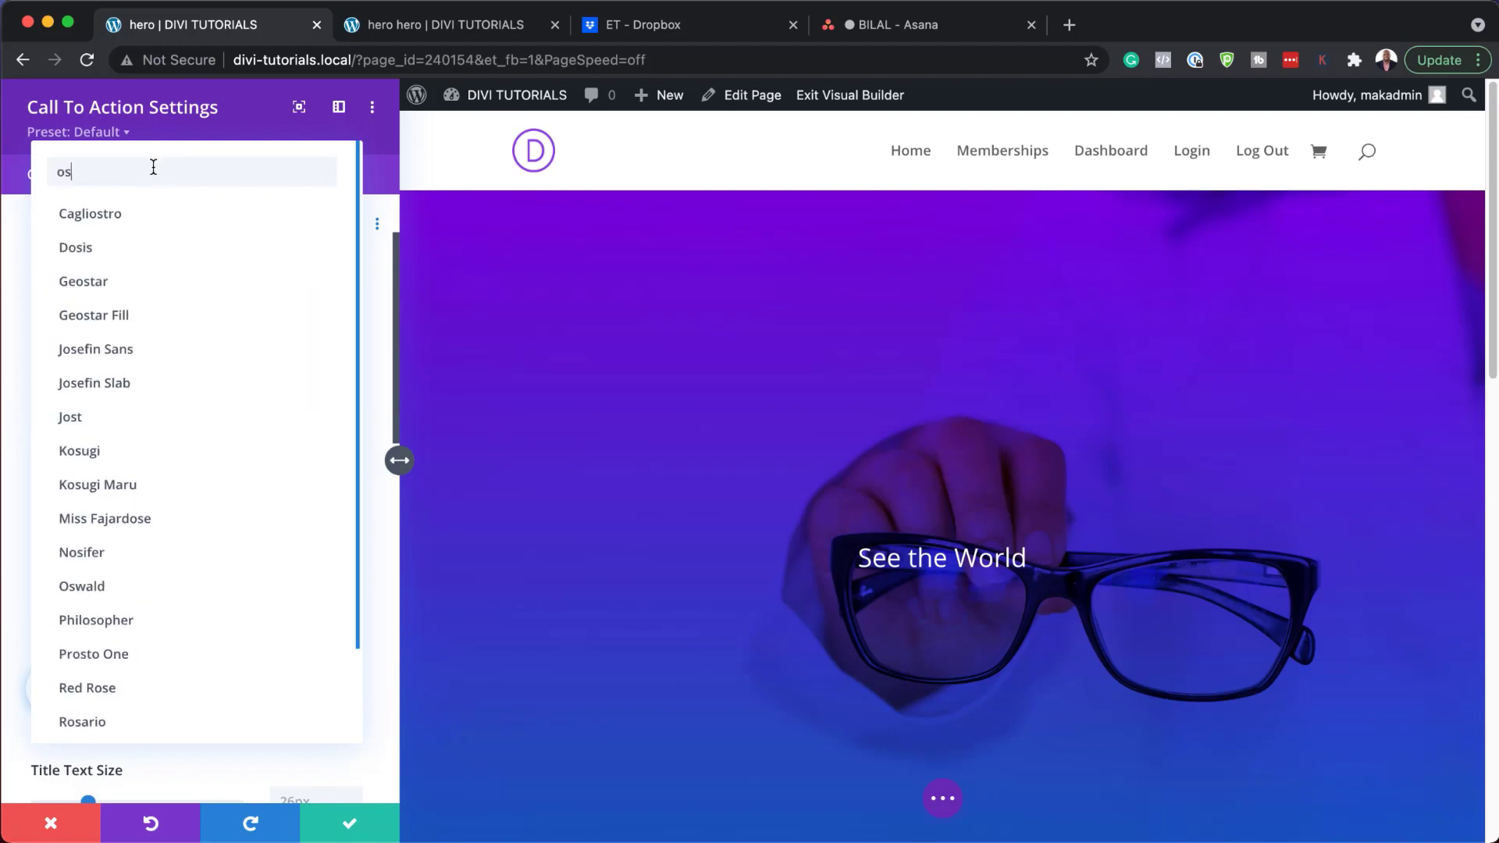
left_click(81, 213)
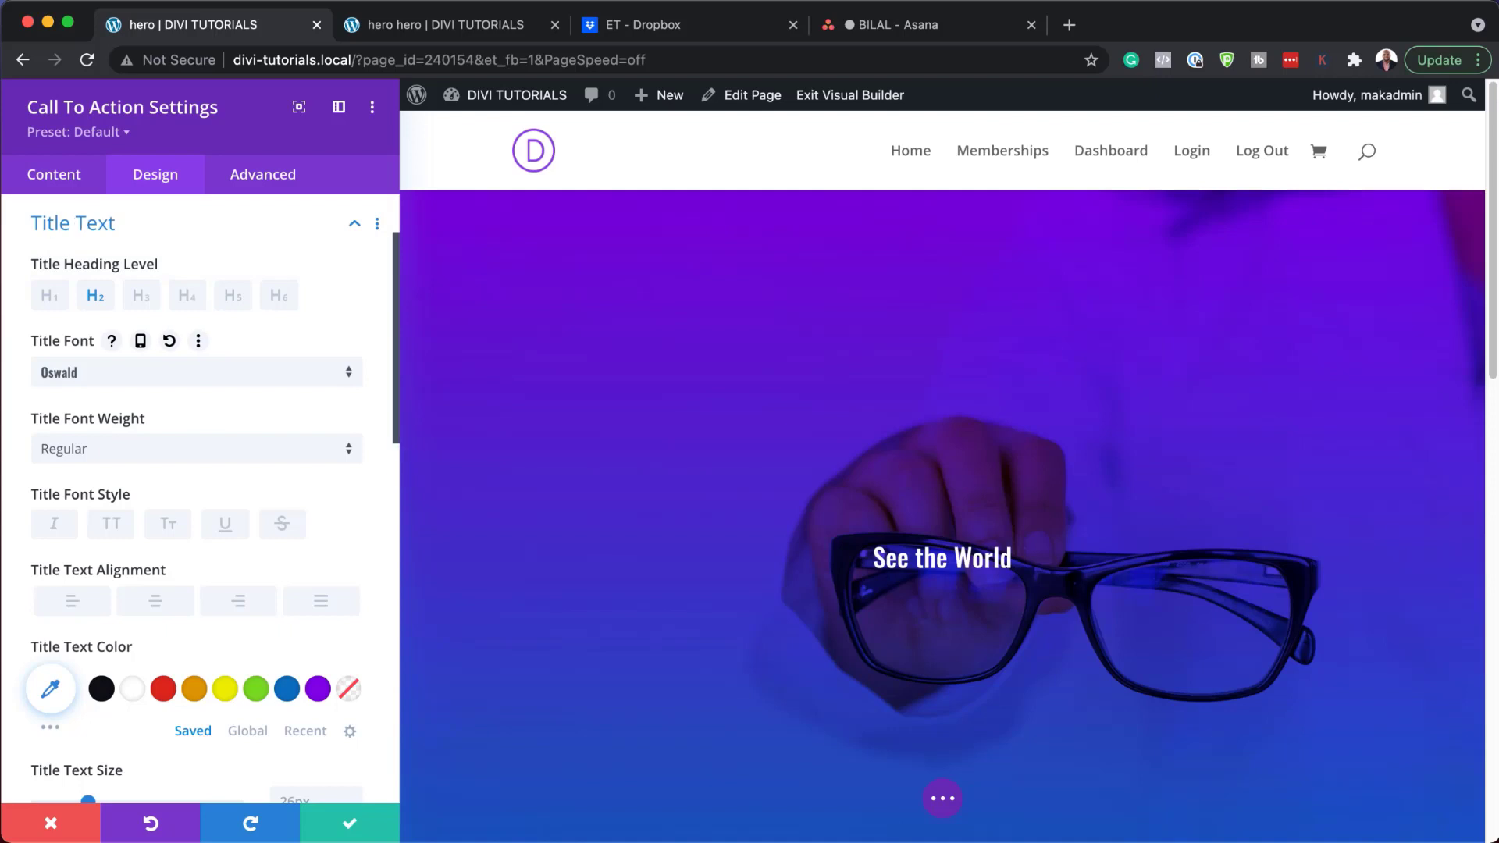
left_click(116, 457)
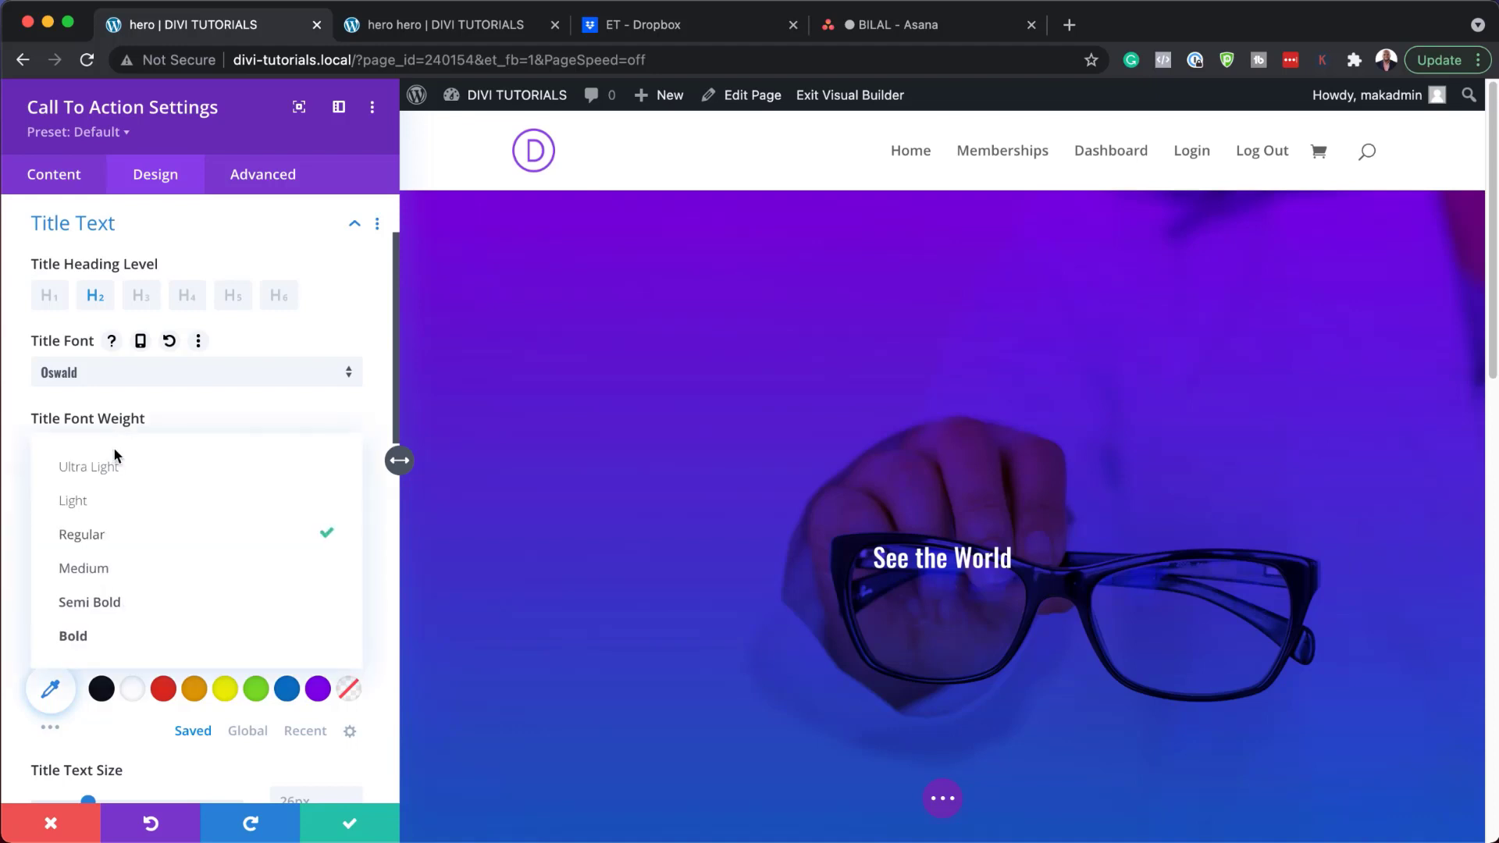
left_click(140, 512)
left_click(55, 528)
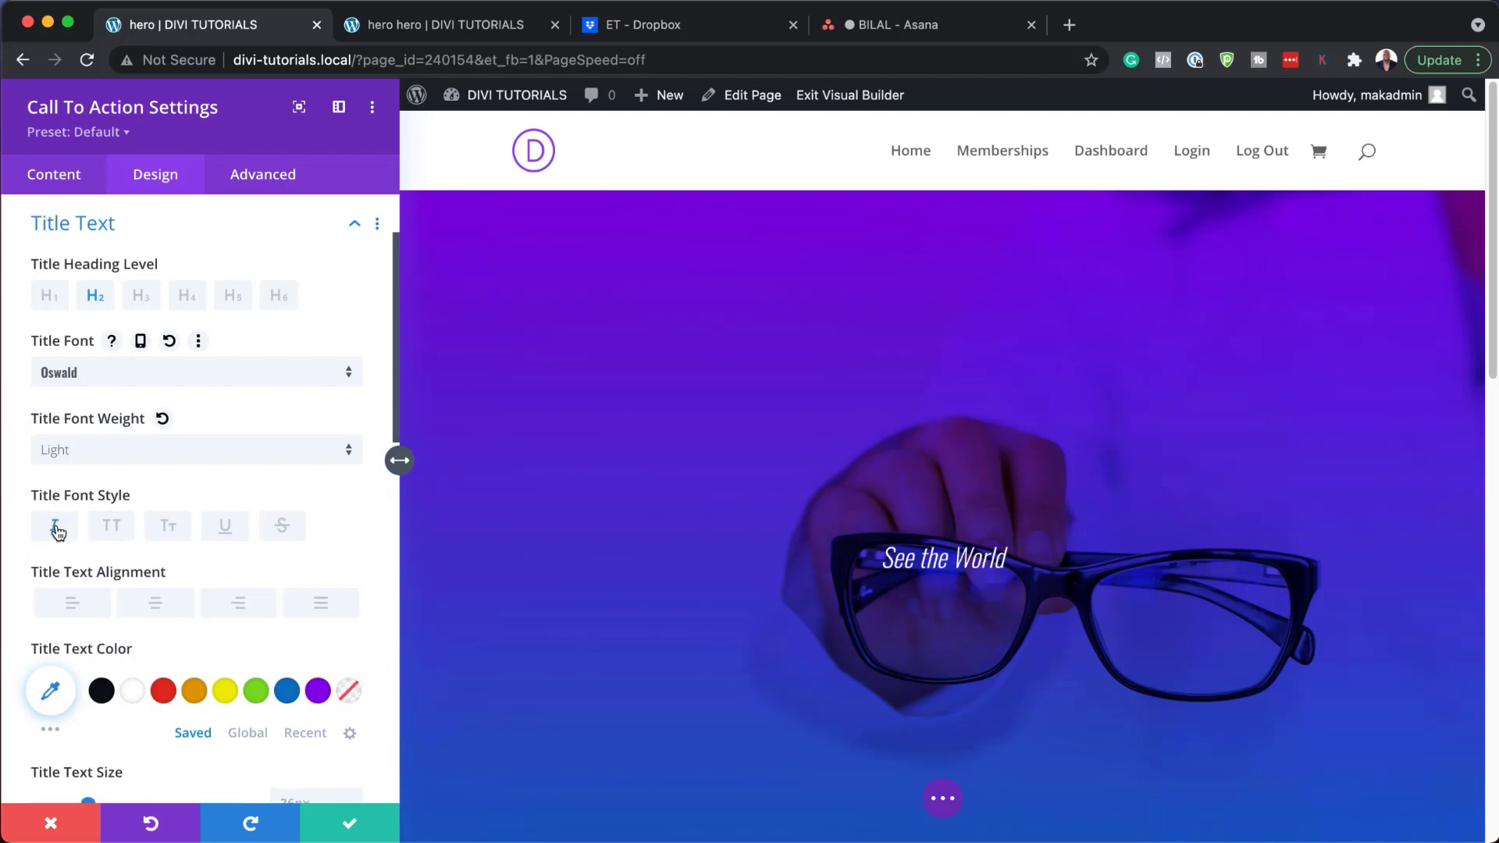
scroll(195, 635, "down", 5)
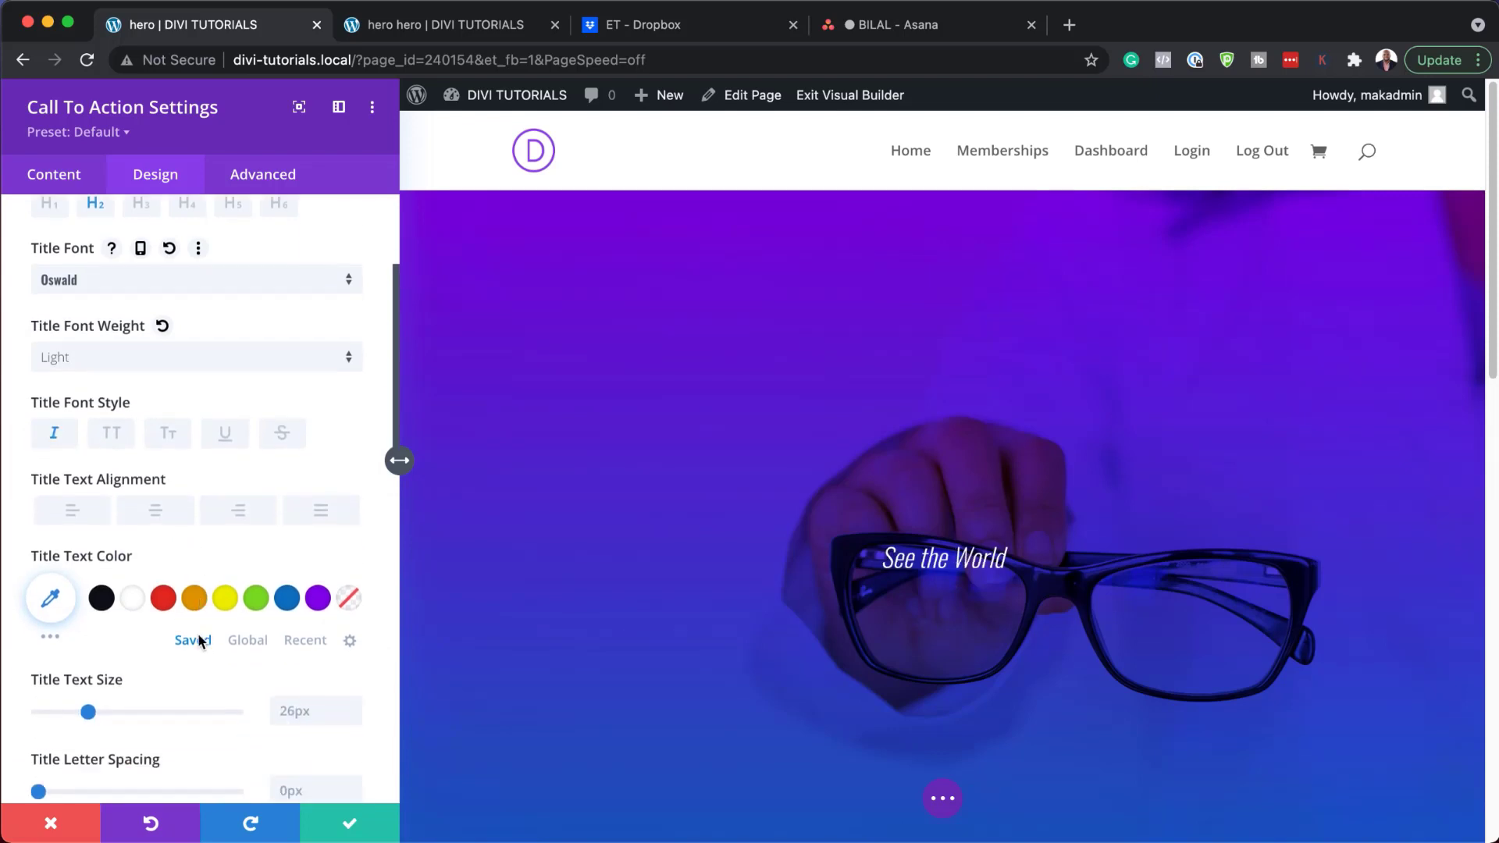
left_click(294, 546)
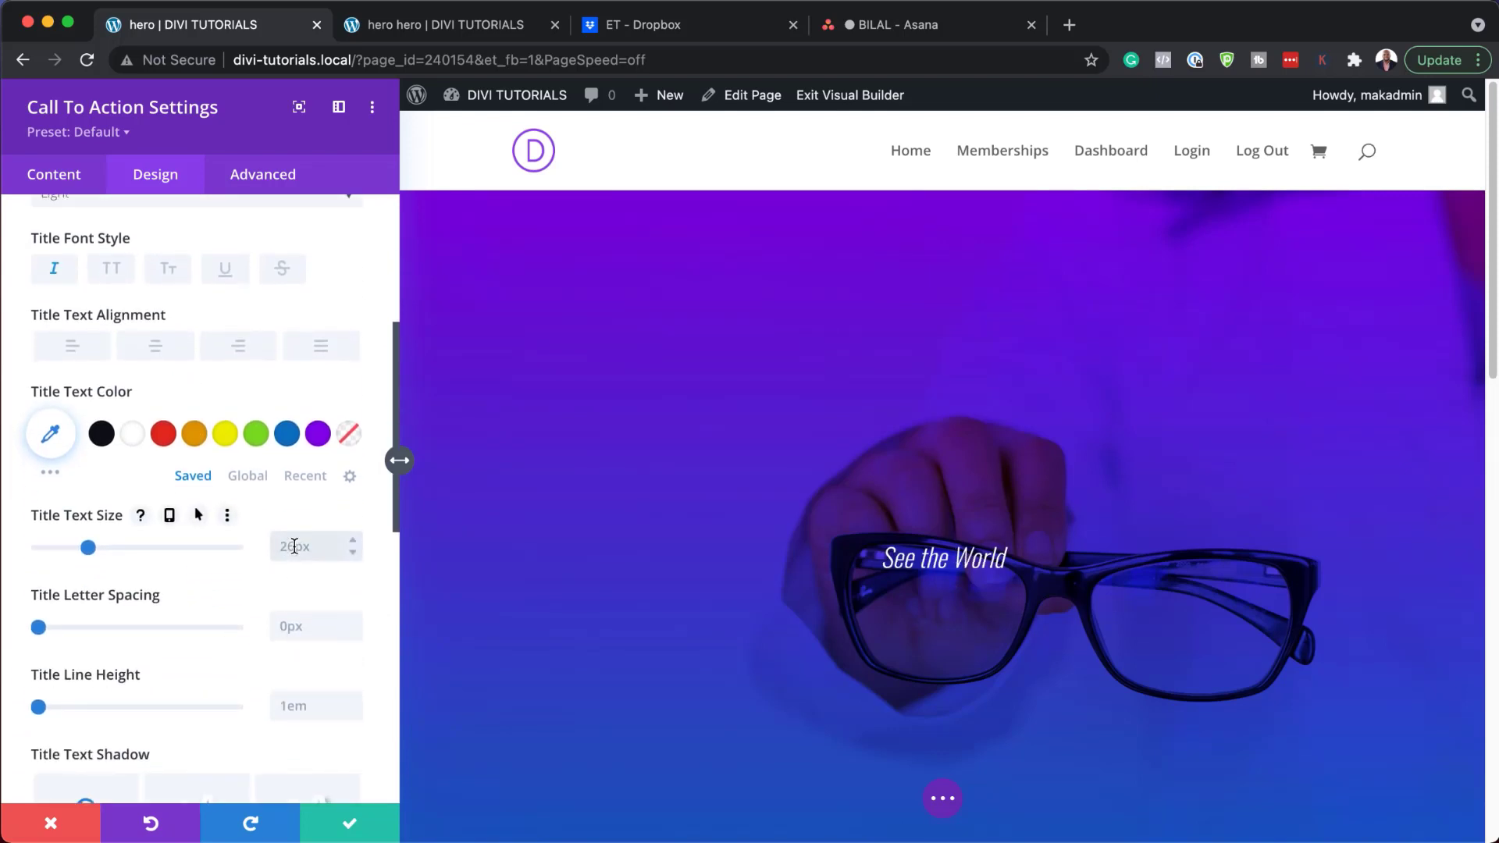
type("7vw")
scroll(208, 582, "down", 10)
left_click(205, 578)
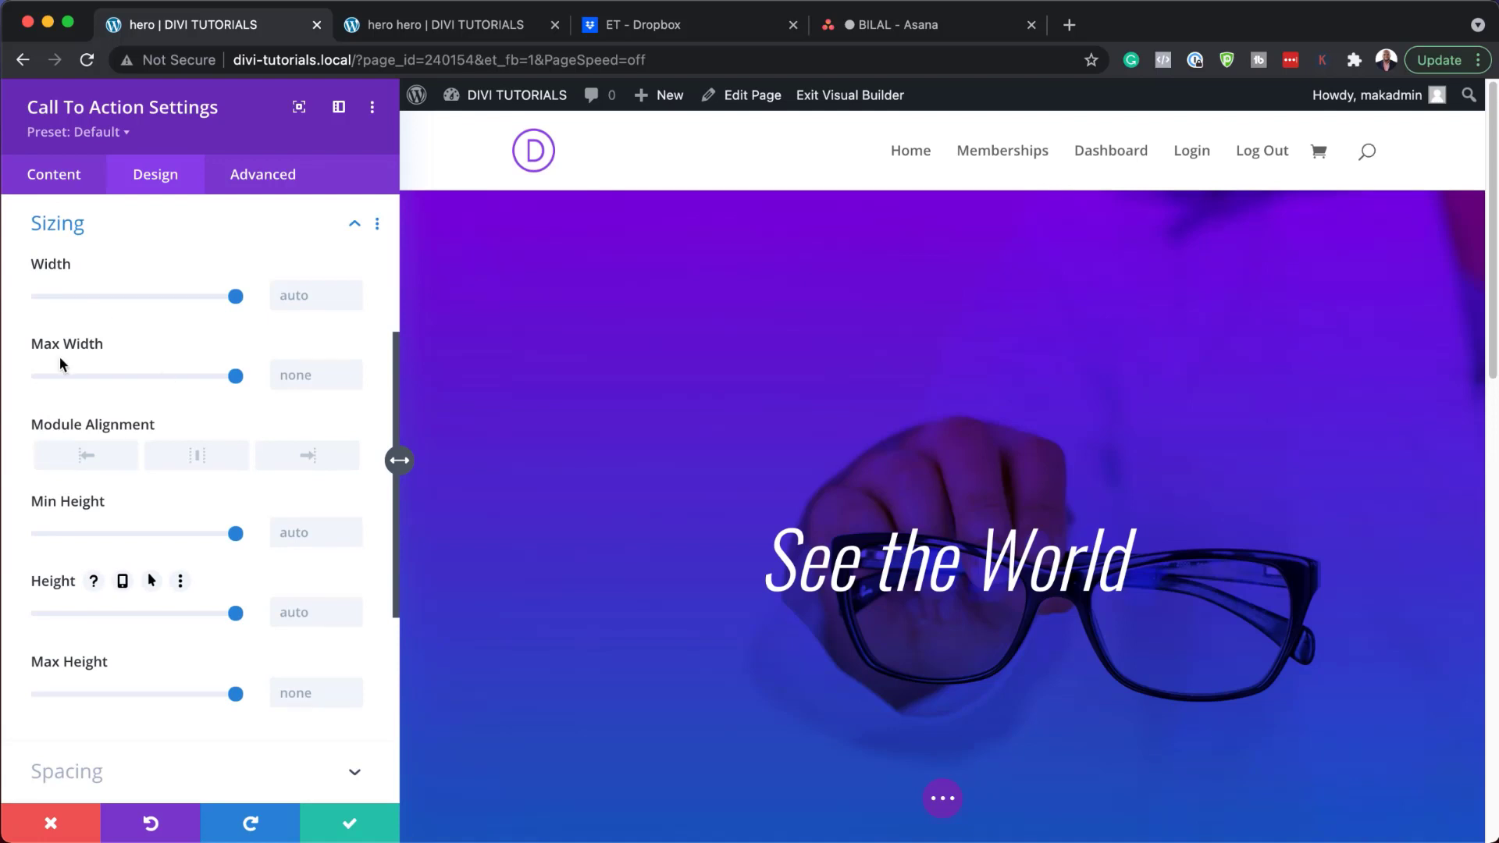
Cap the call-to-action's maximum width at 50vw.
left_click(293, 376)
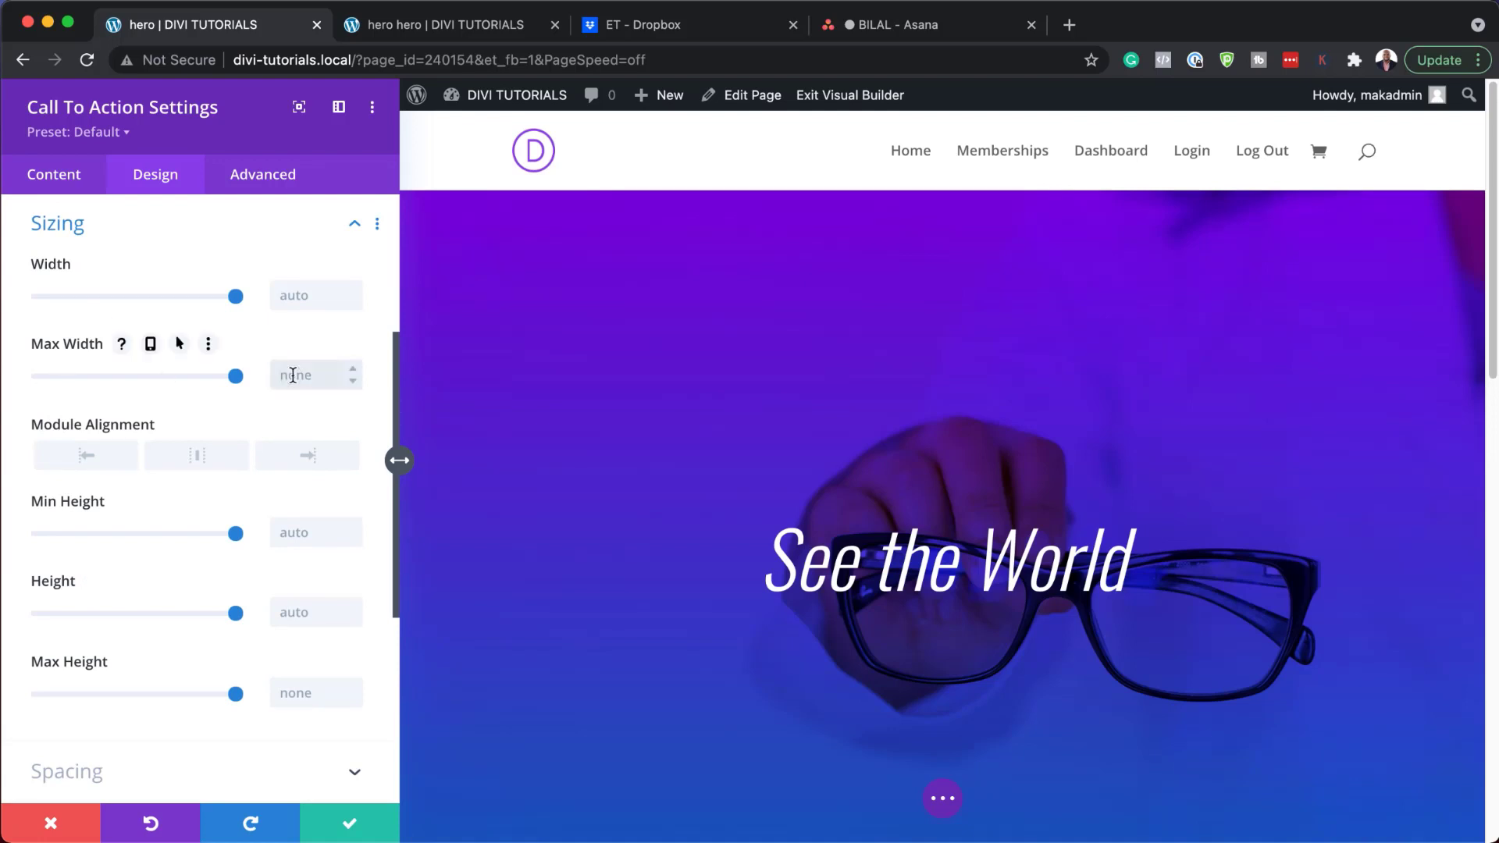
type("50vw")
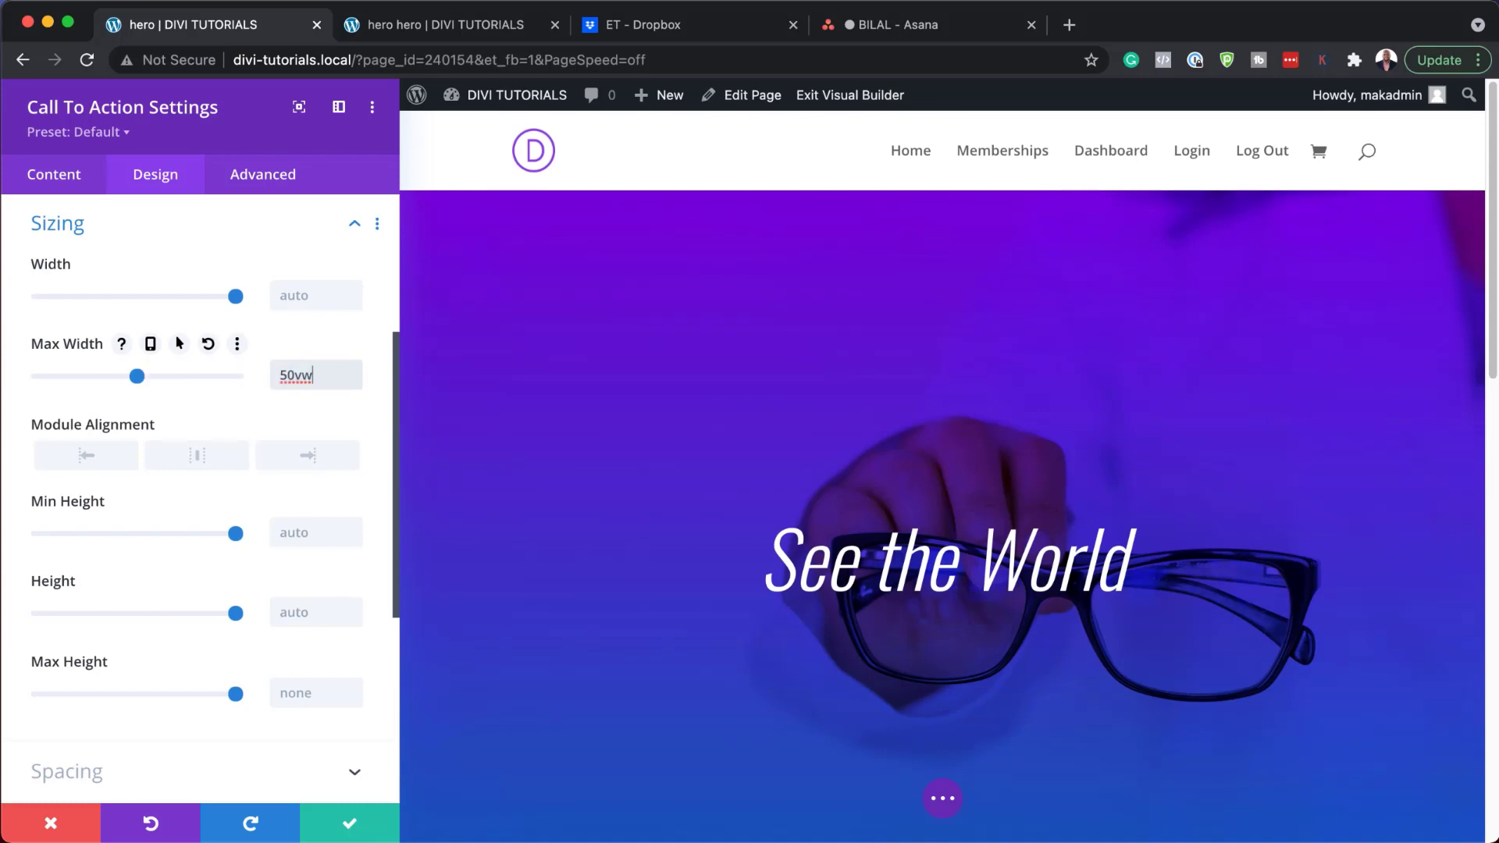
scroll(254, 545, "down", 5)
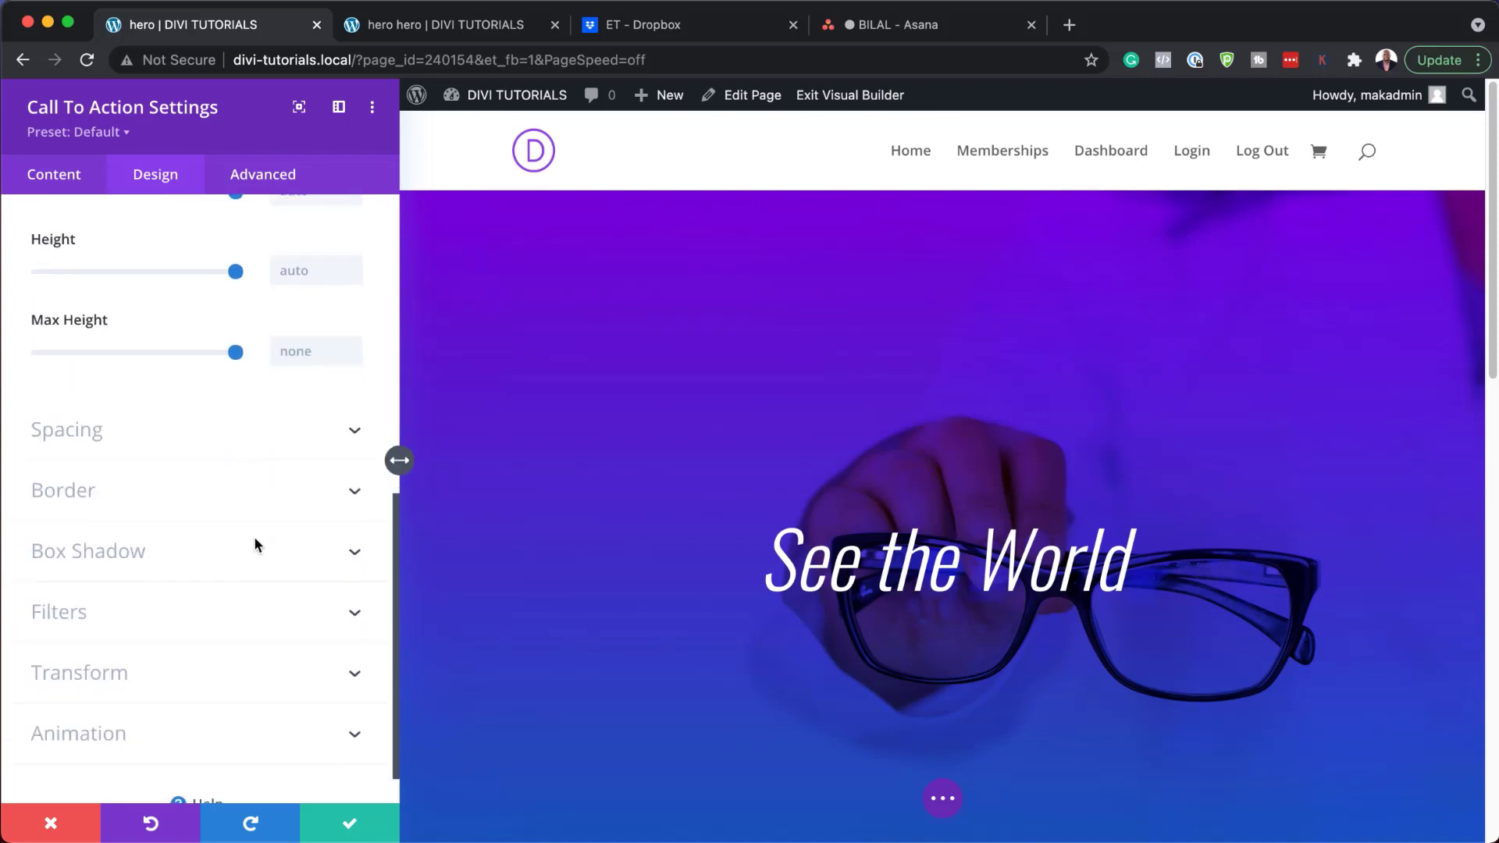
Give the call-to-action a 3000ms Fade entrance animation and save its settings.
left_click(205, 690)
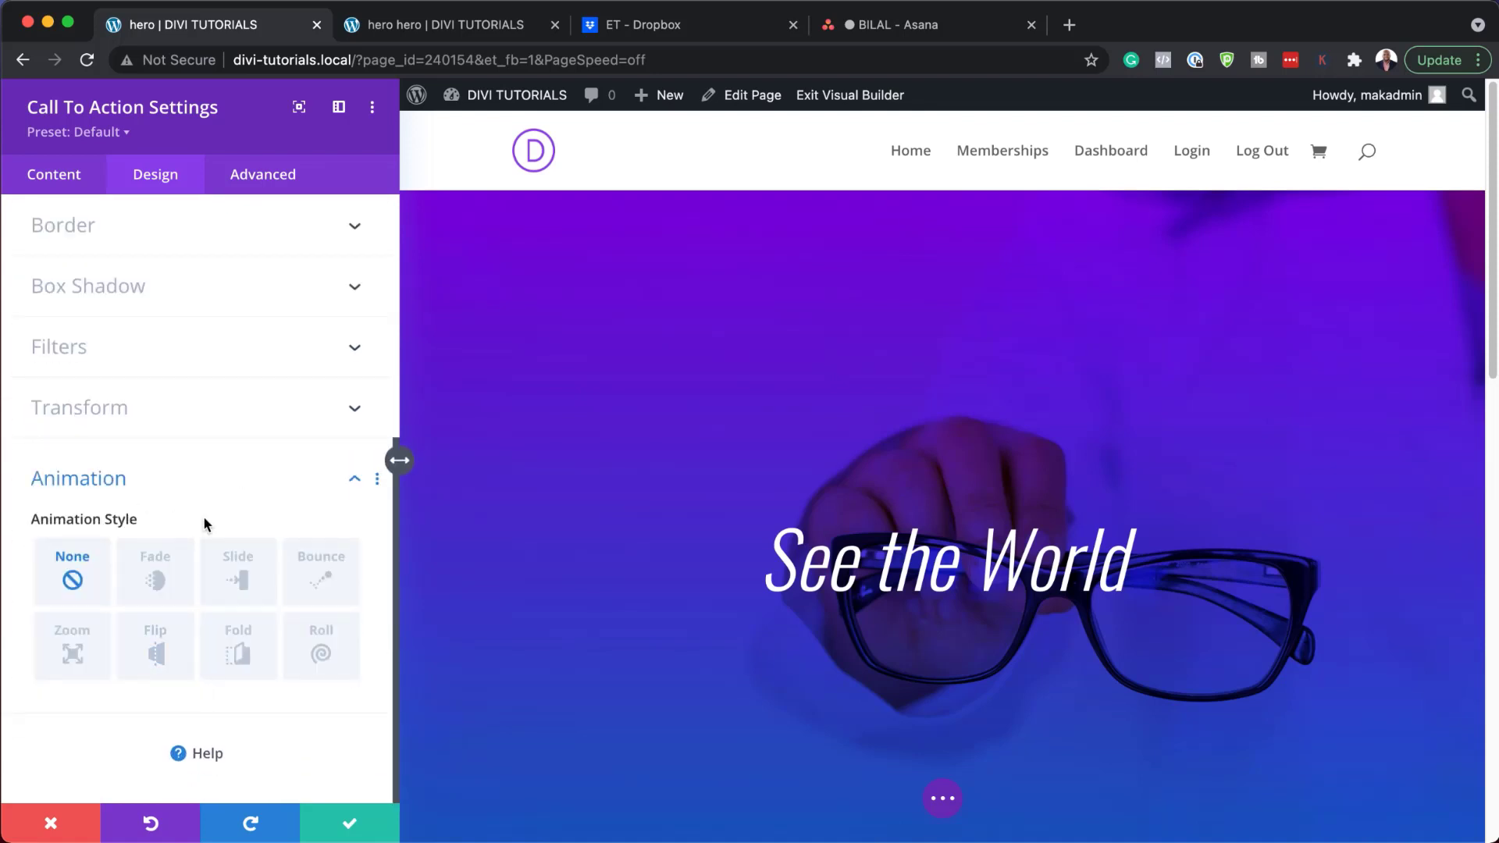
left_click(160, 585)
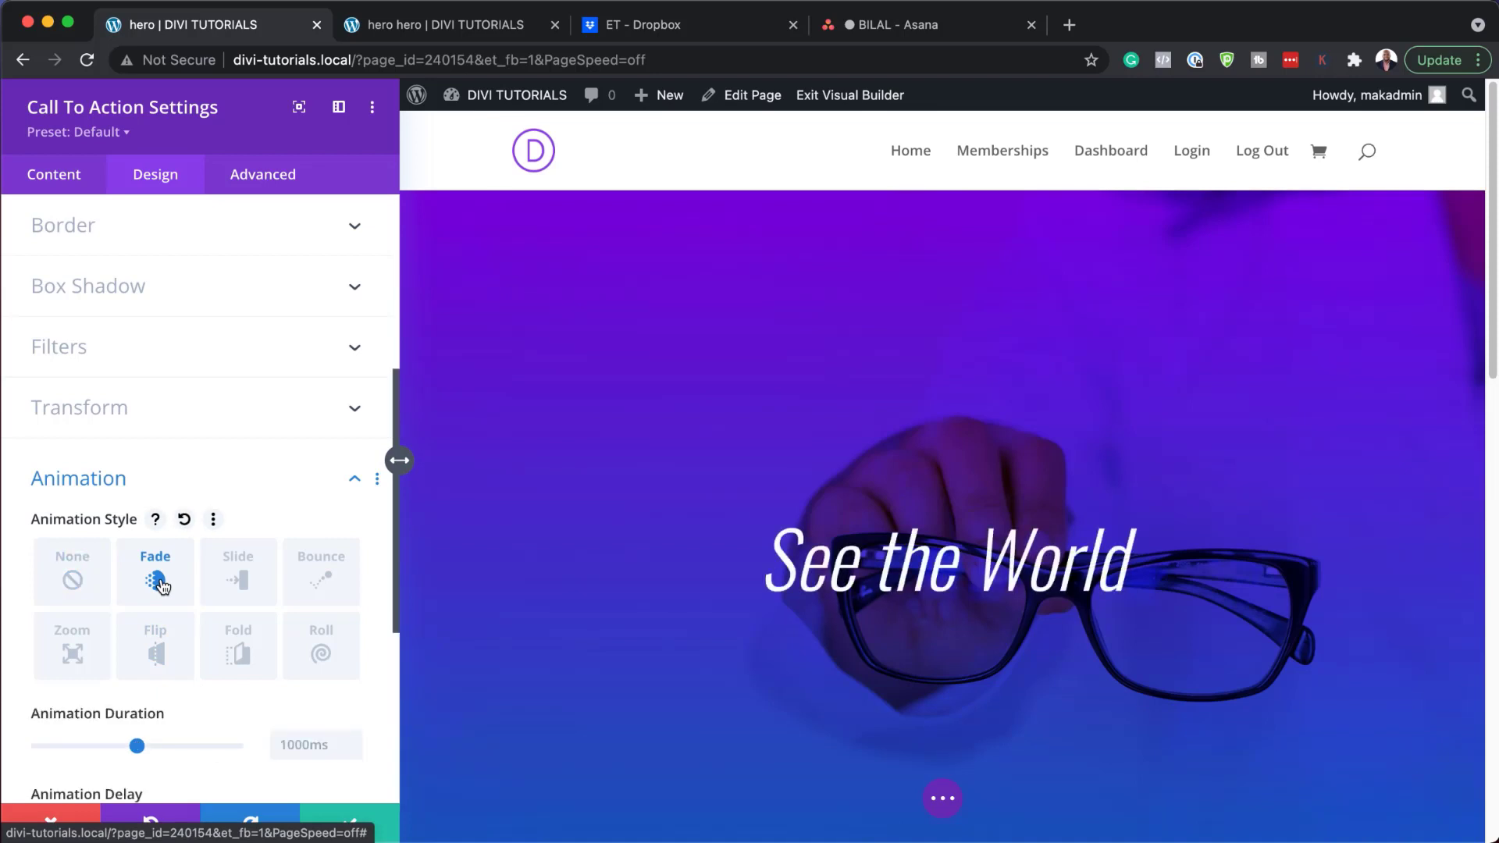
scroll(160, 593, "down", 5)
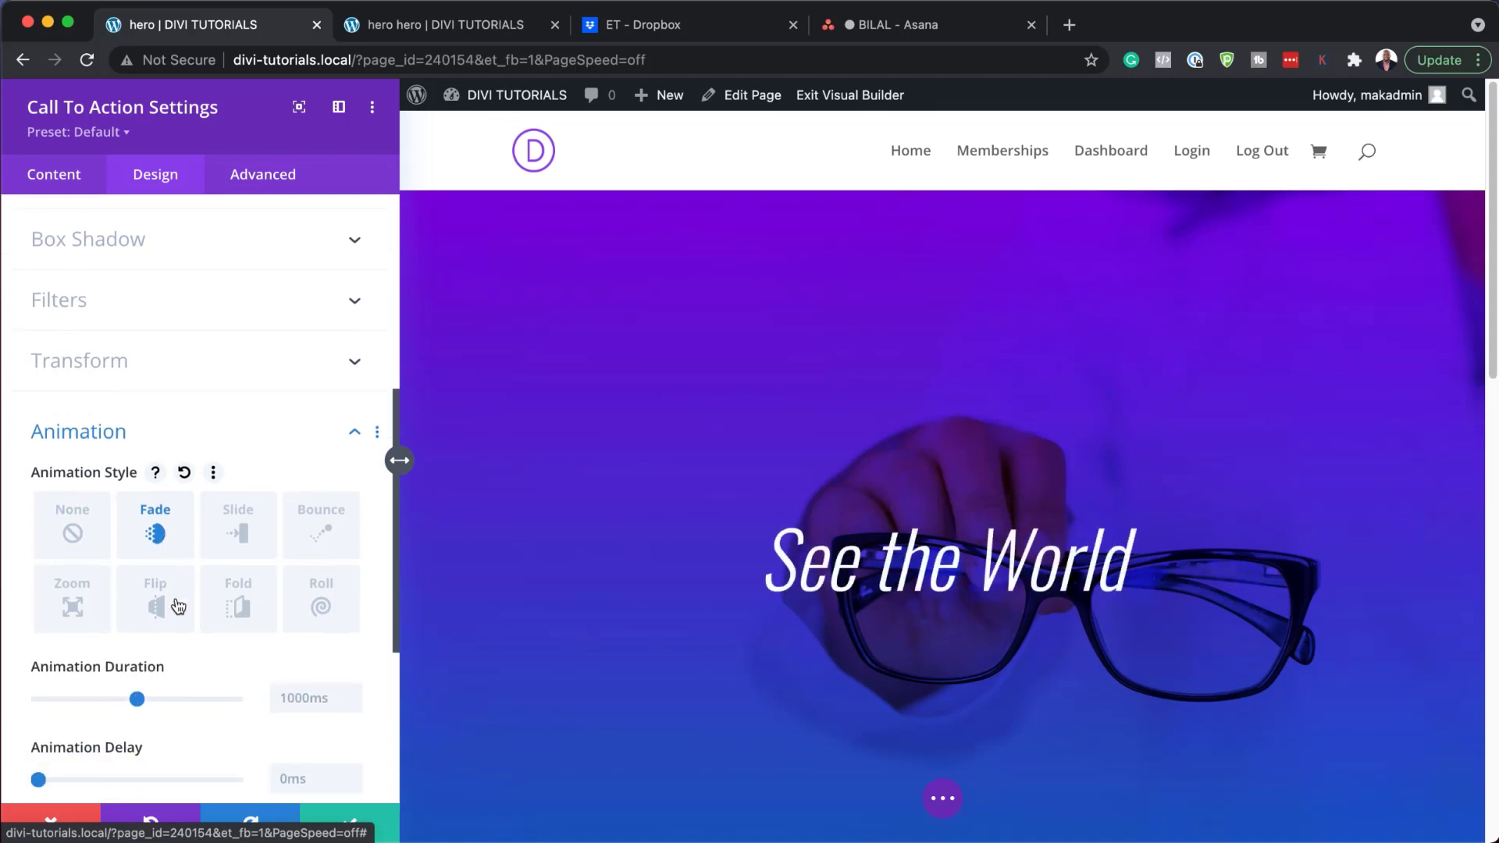
left_click(297, 559)
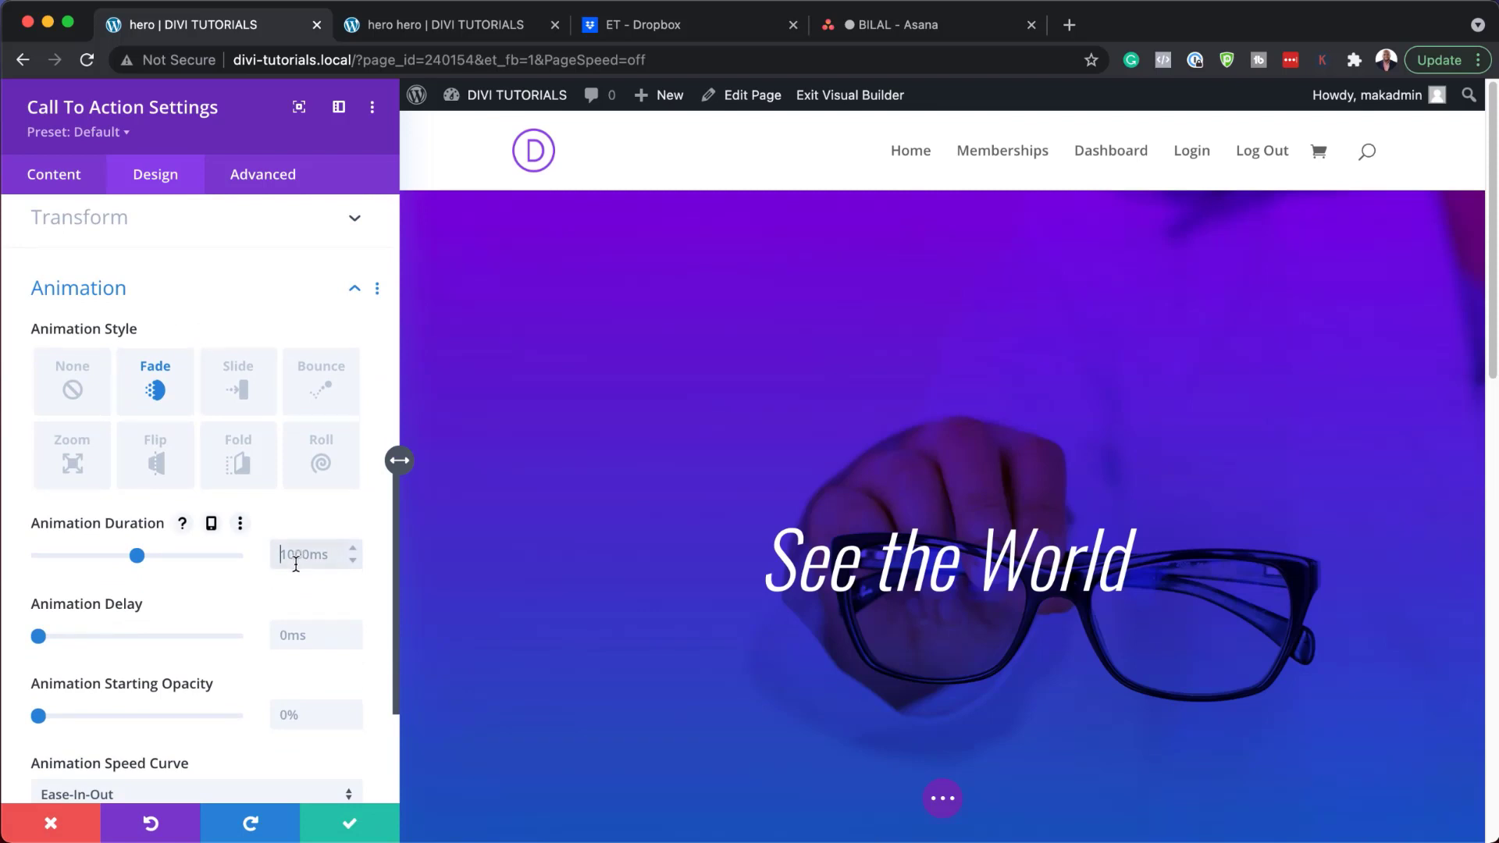
key("shift+Right")
key("shift+Right")
key("shift+Right")
key("shift+Right")
type("3000")
left_click(360, 824)
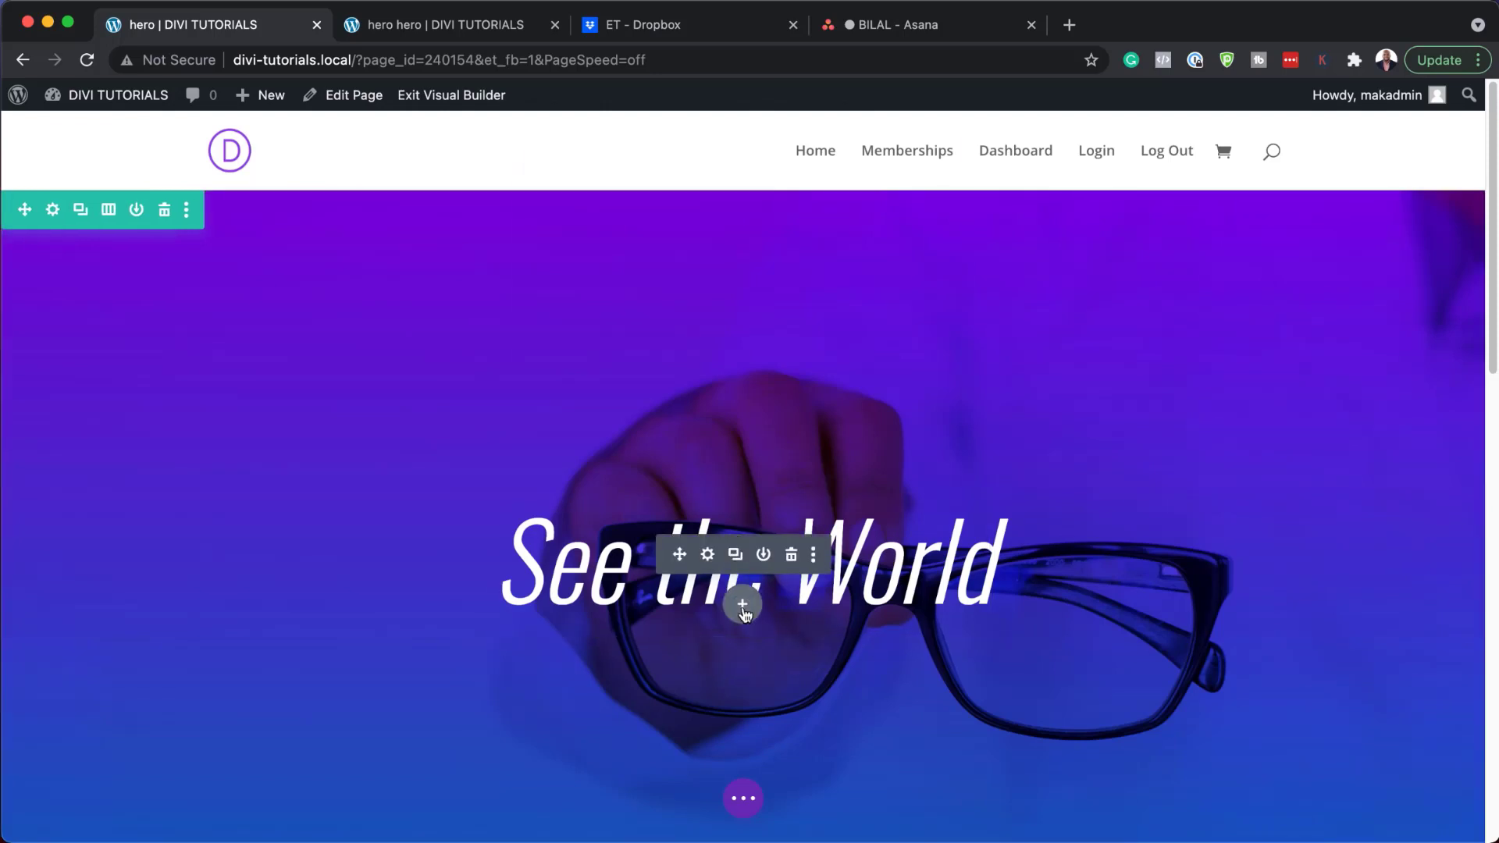
Insert a Divider module below the title and make its line white.
left_click(743, 609)
type("divi")
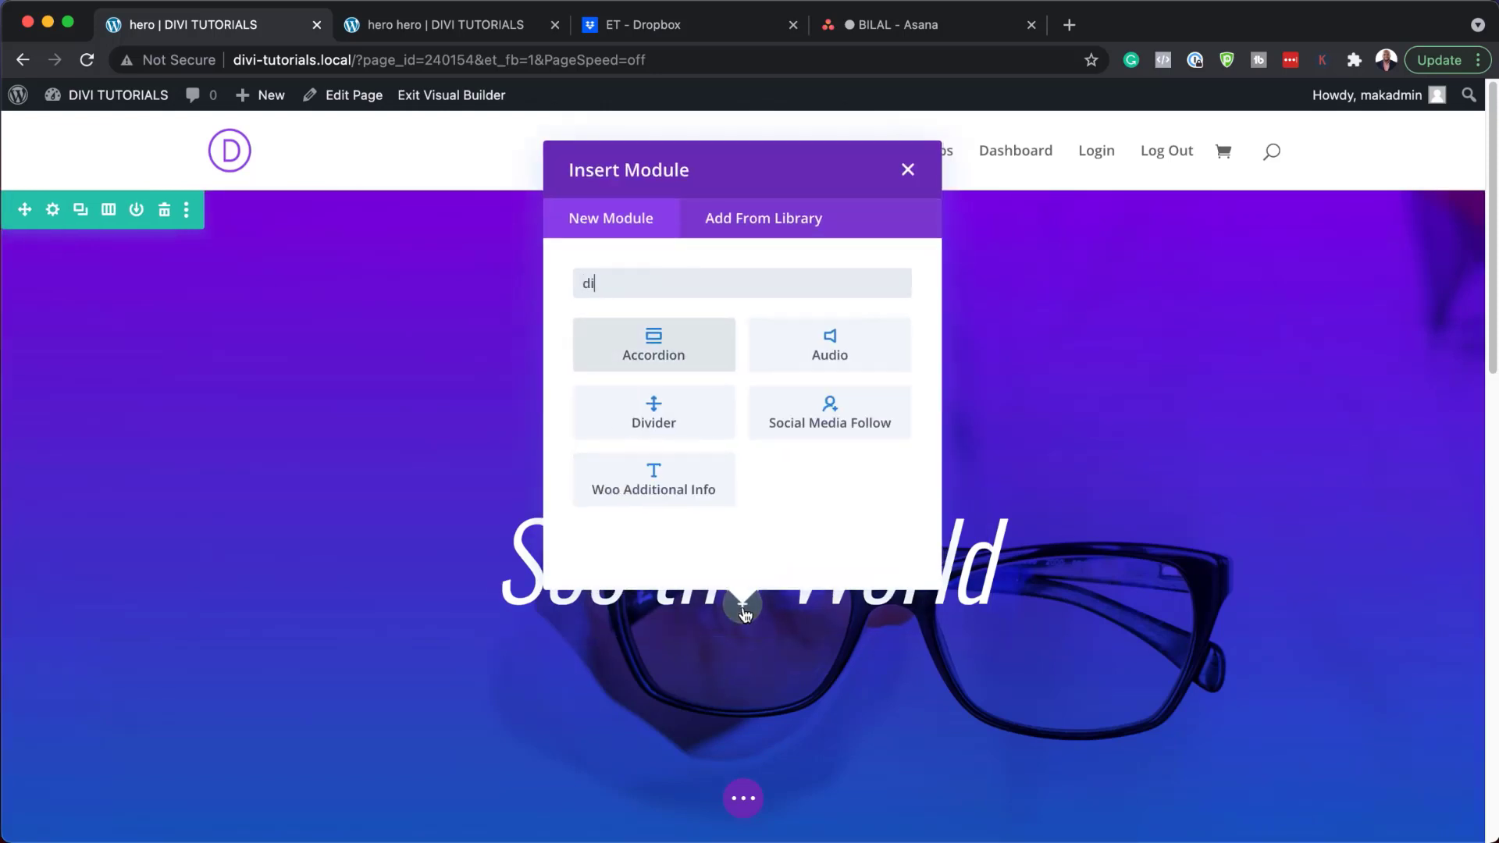
left_click(687, 373)
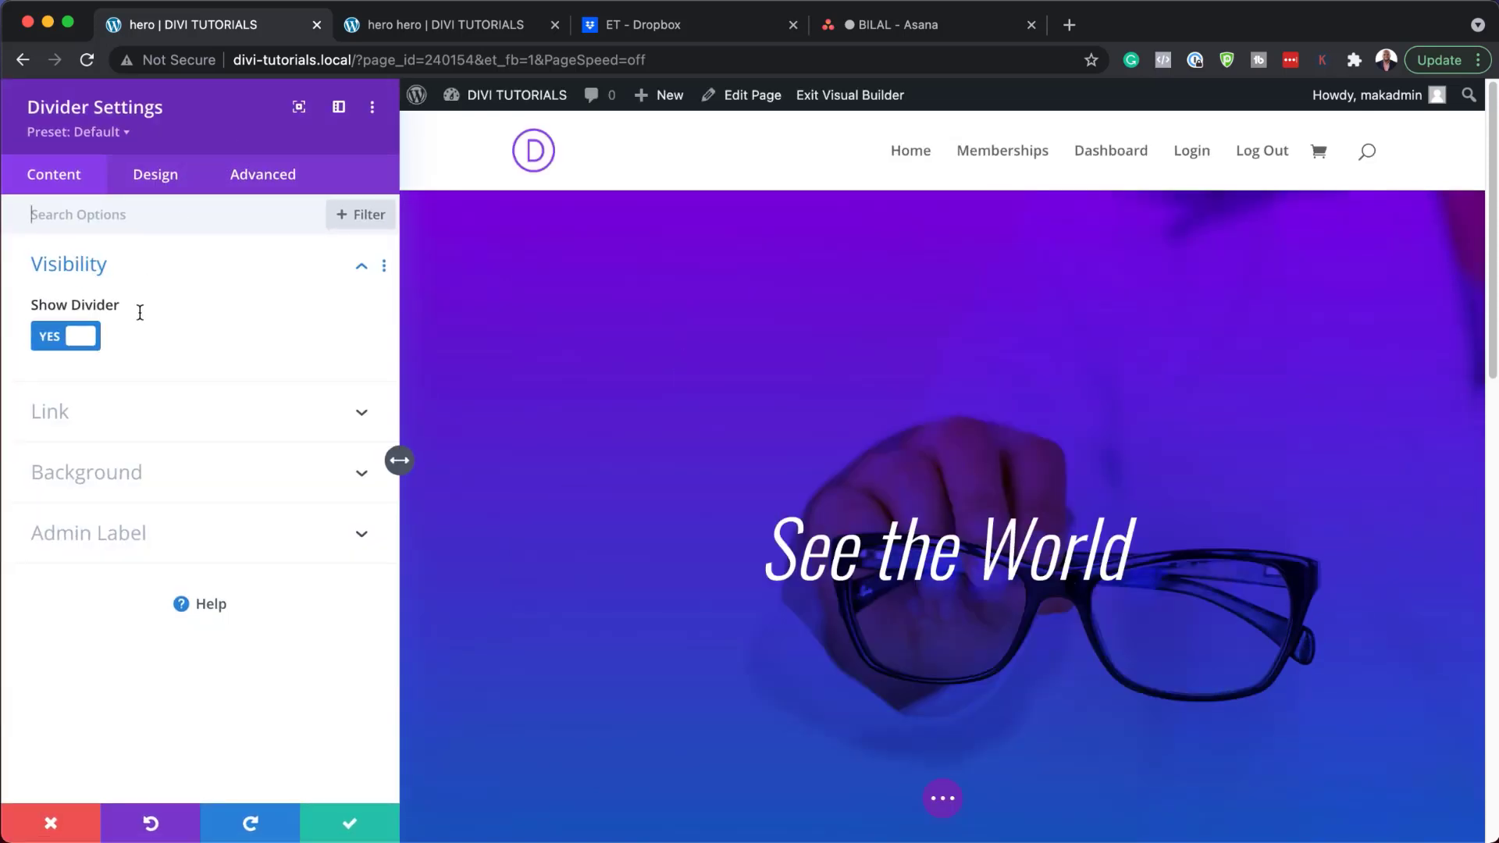
left_click(86, 411)
left_click(156, 176)
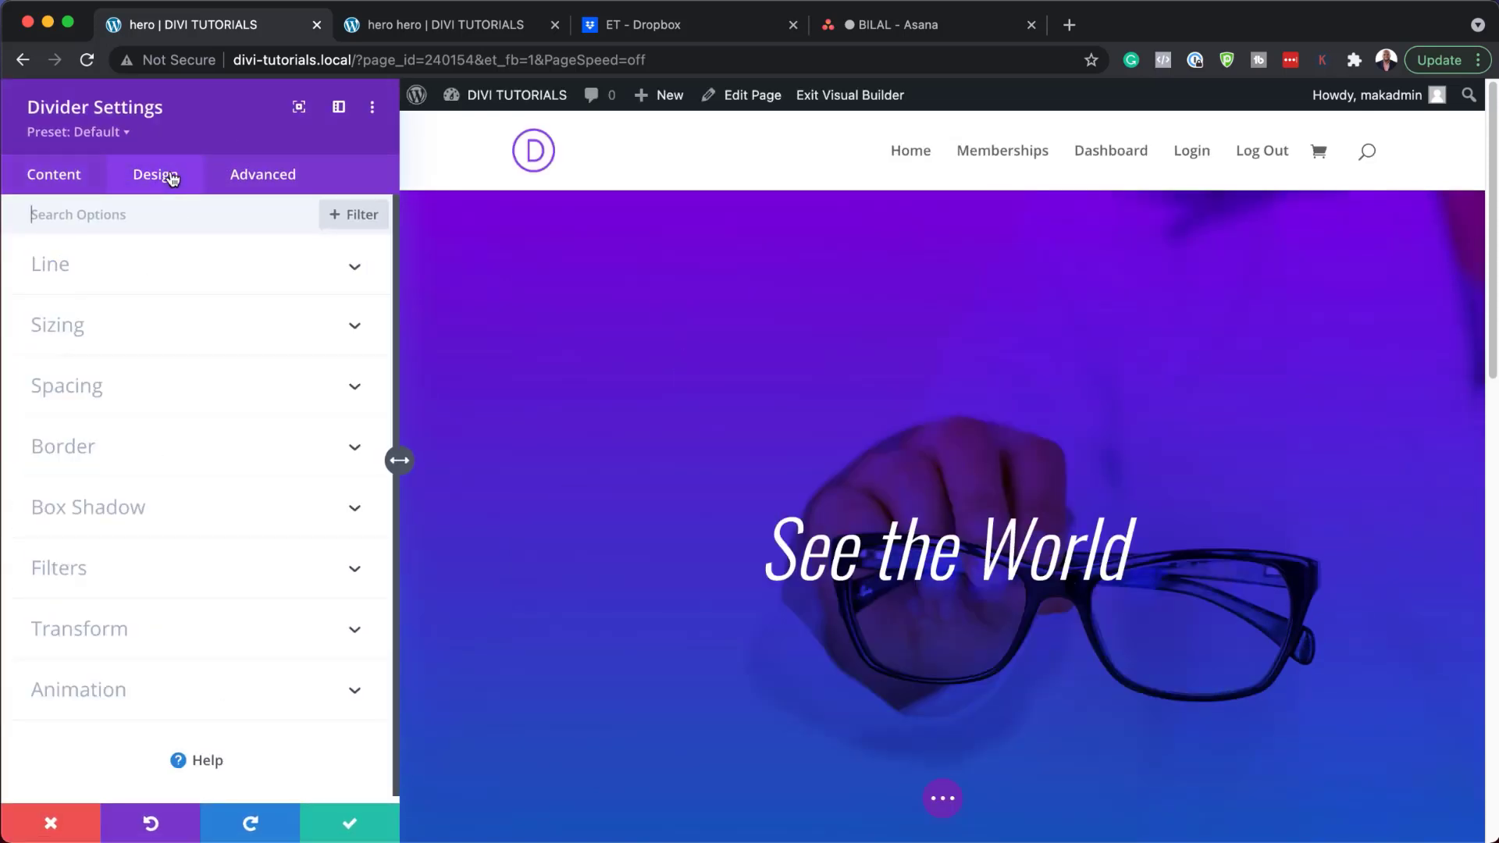
left_click(93, 283)
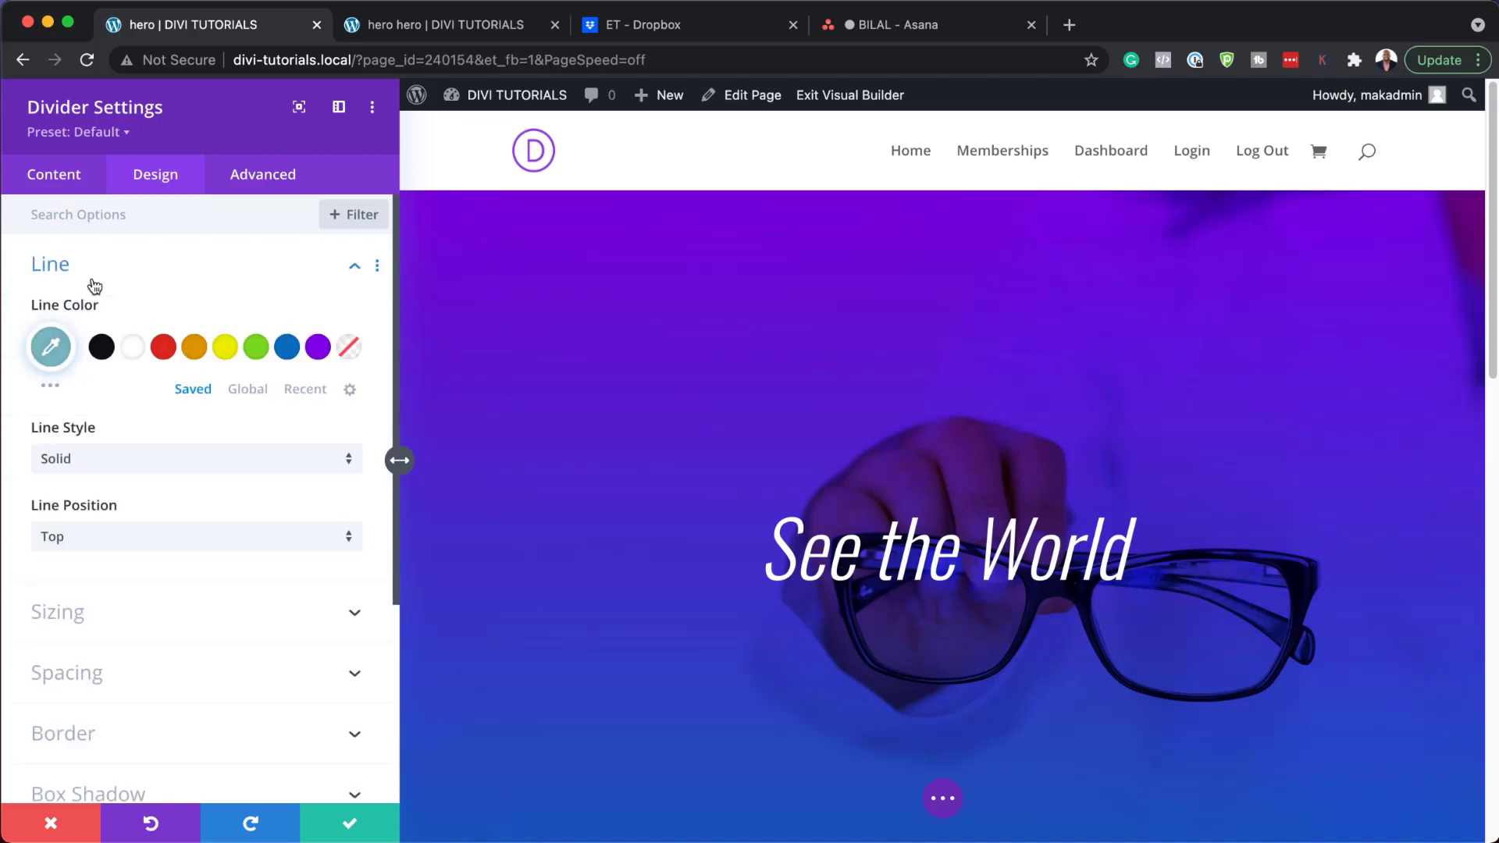
left_click(133, 350)
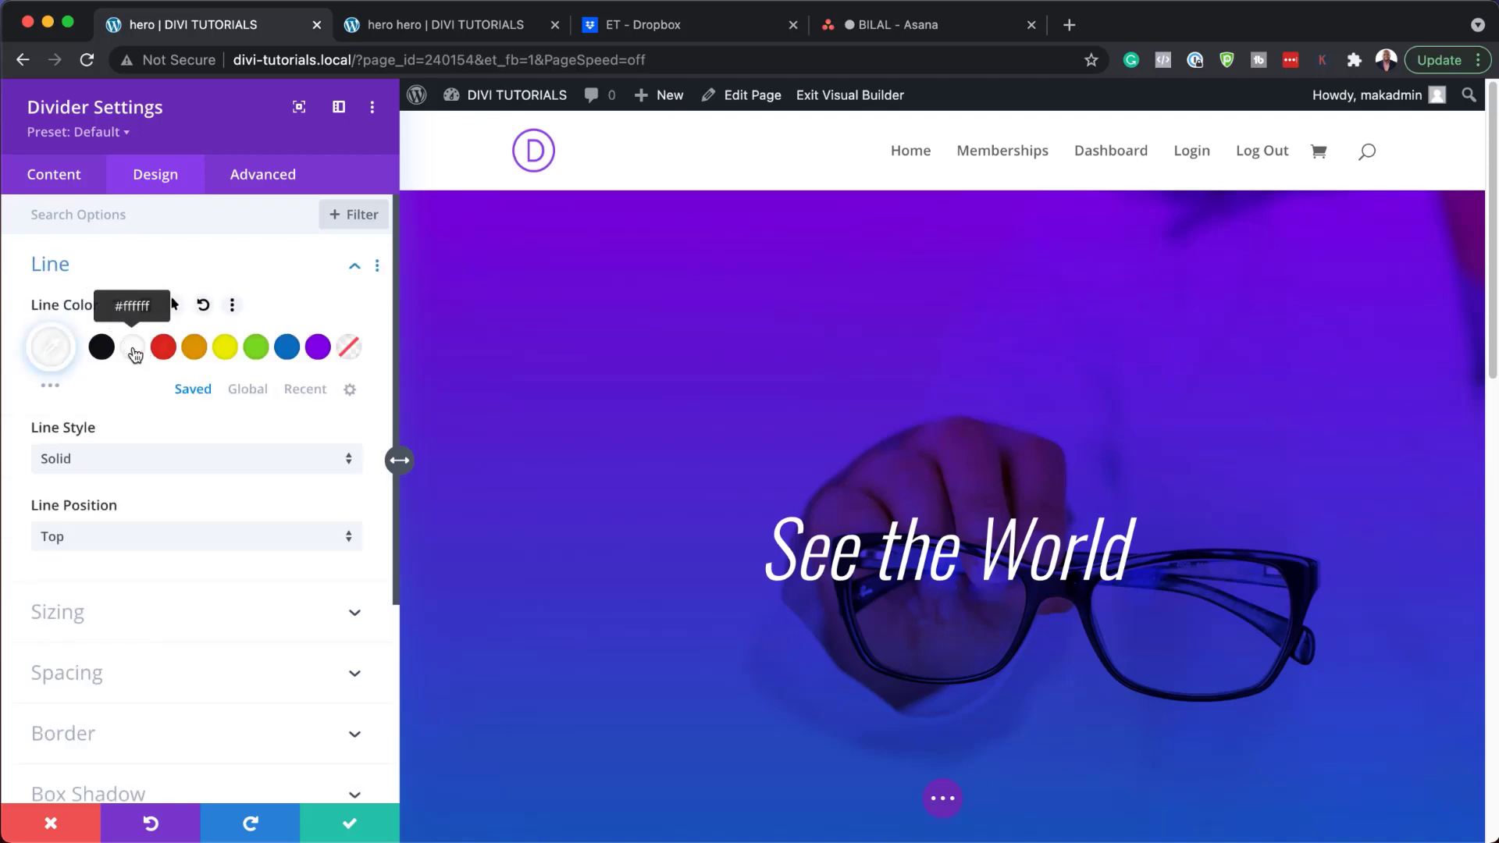
Set the divider's weight to 1vw and its width to 80vw.
scroll(220, 551, "down", 1)
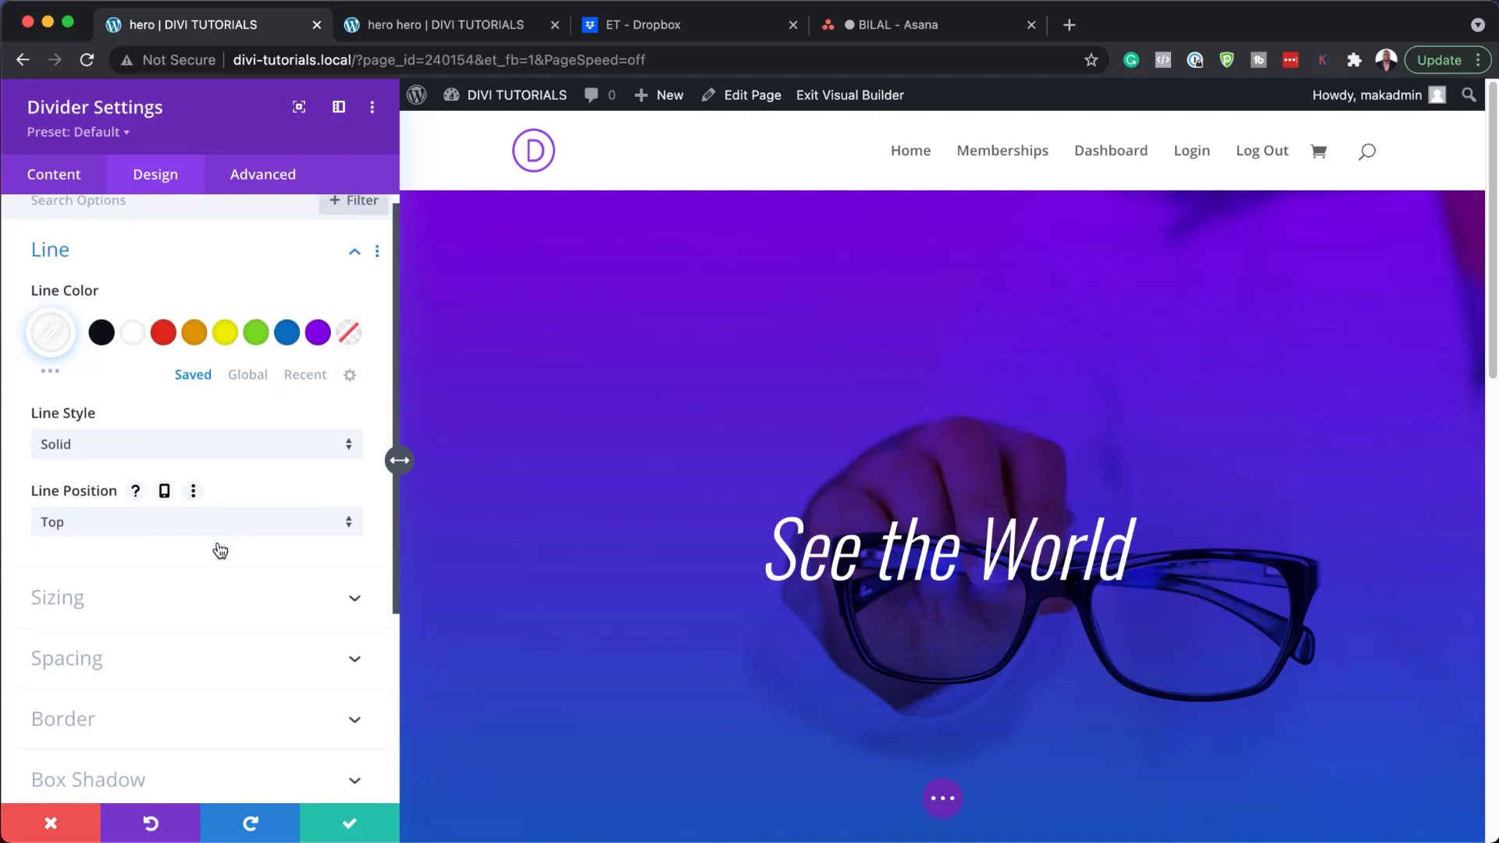
scroll(207, 562, "down", 2)
left_click(182, 575)
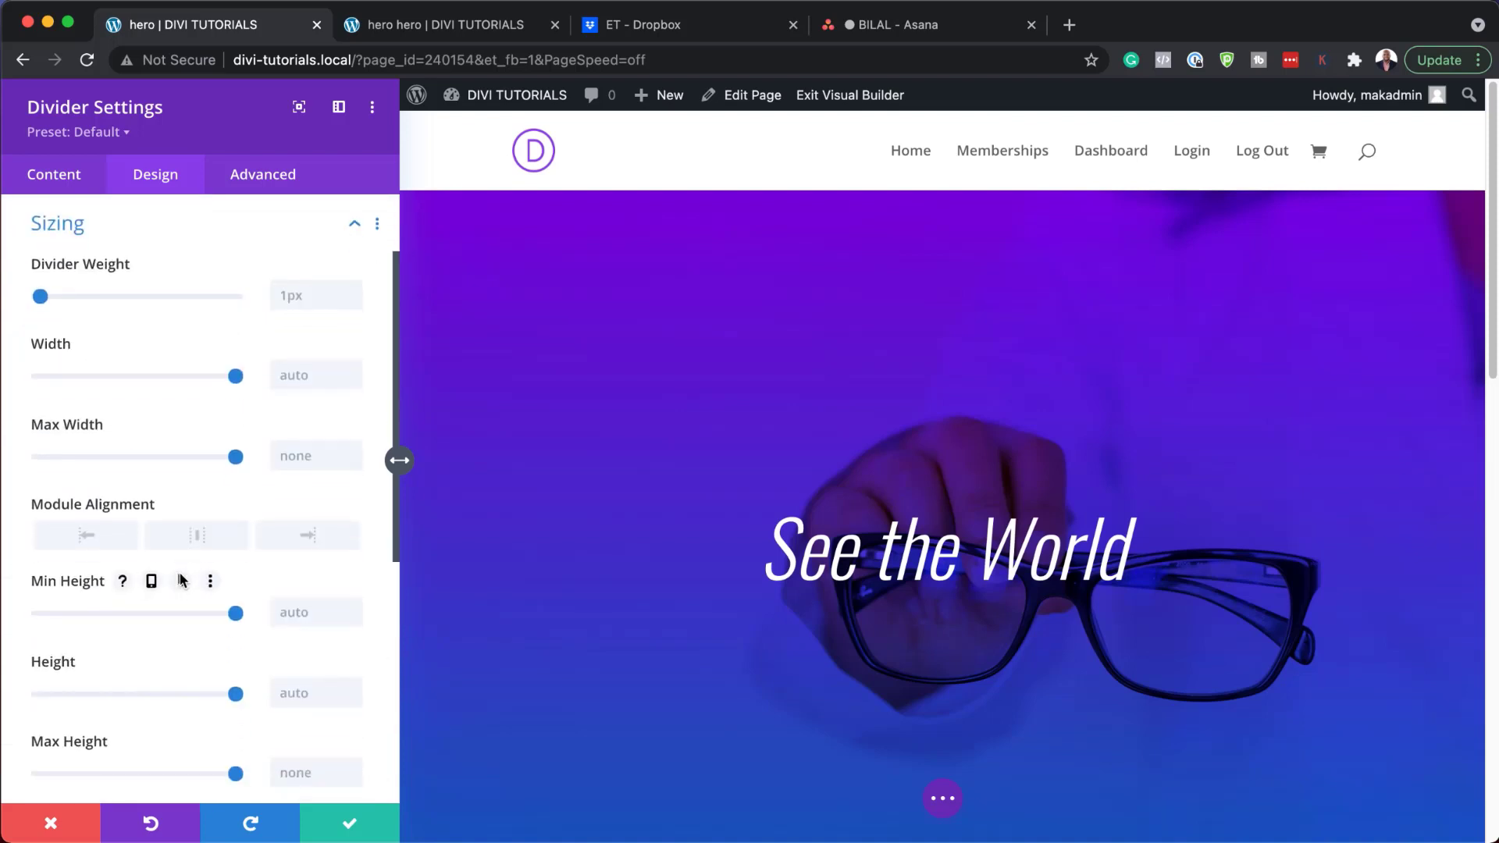
left_click(299, 290)
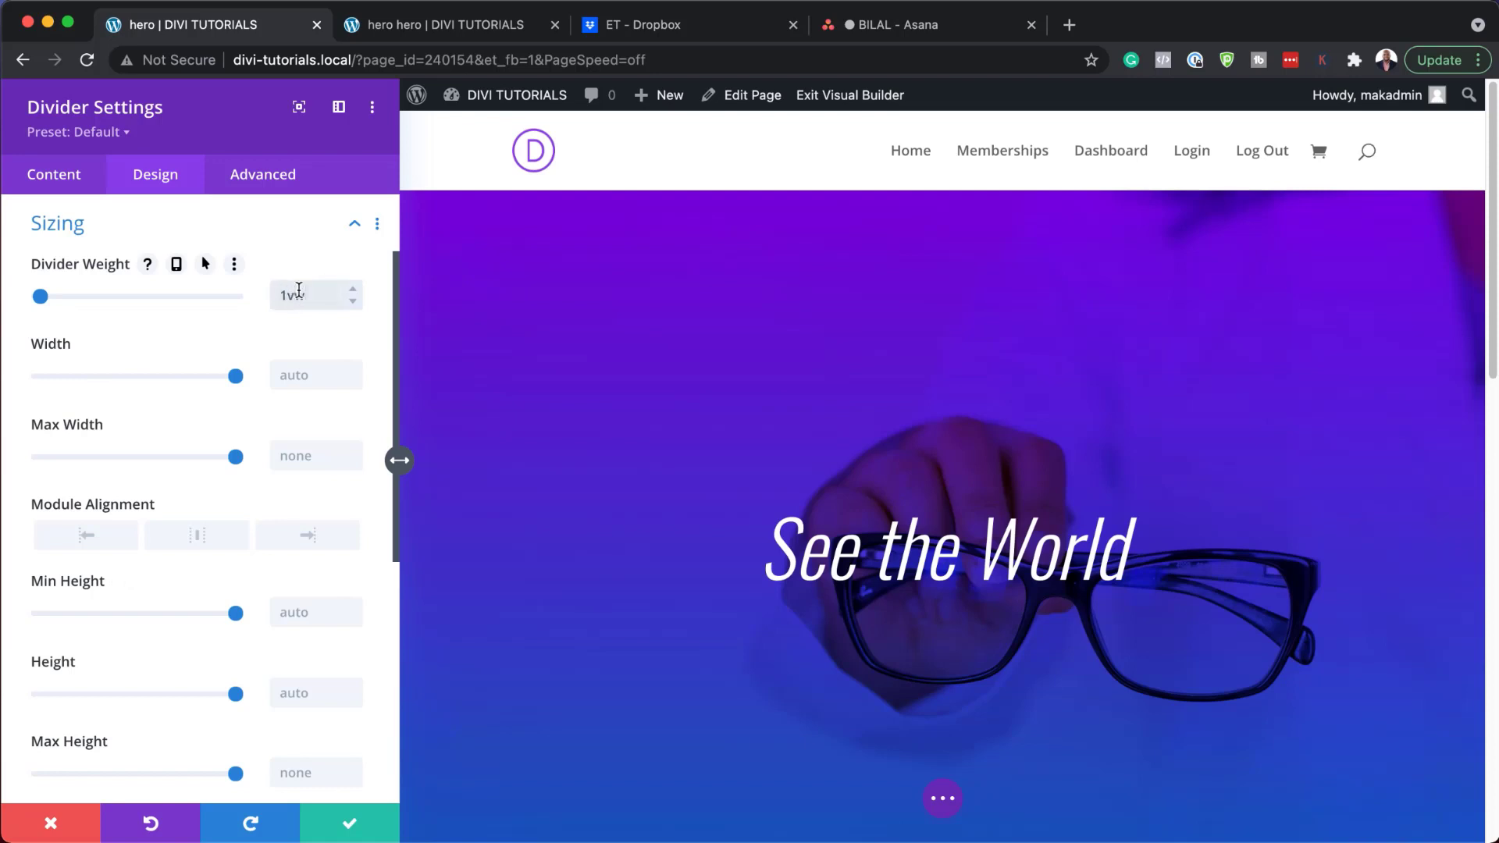
left_click(303, 378)
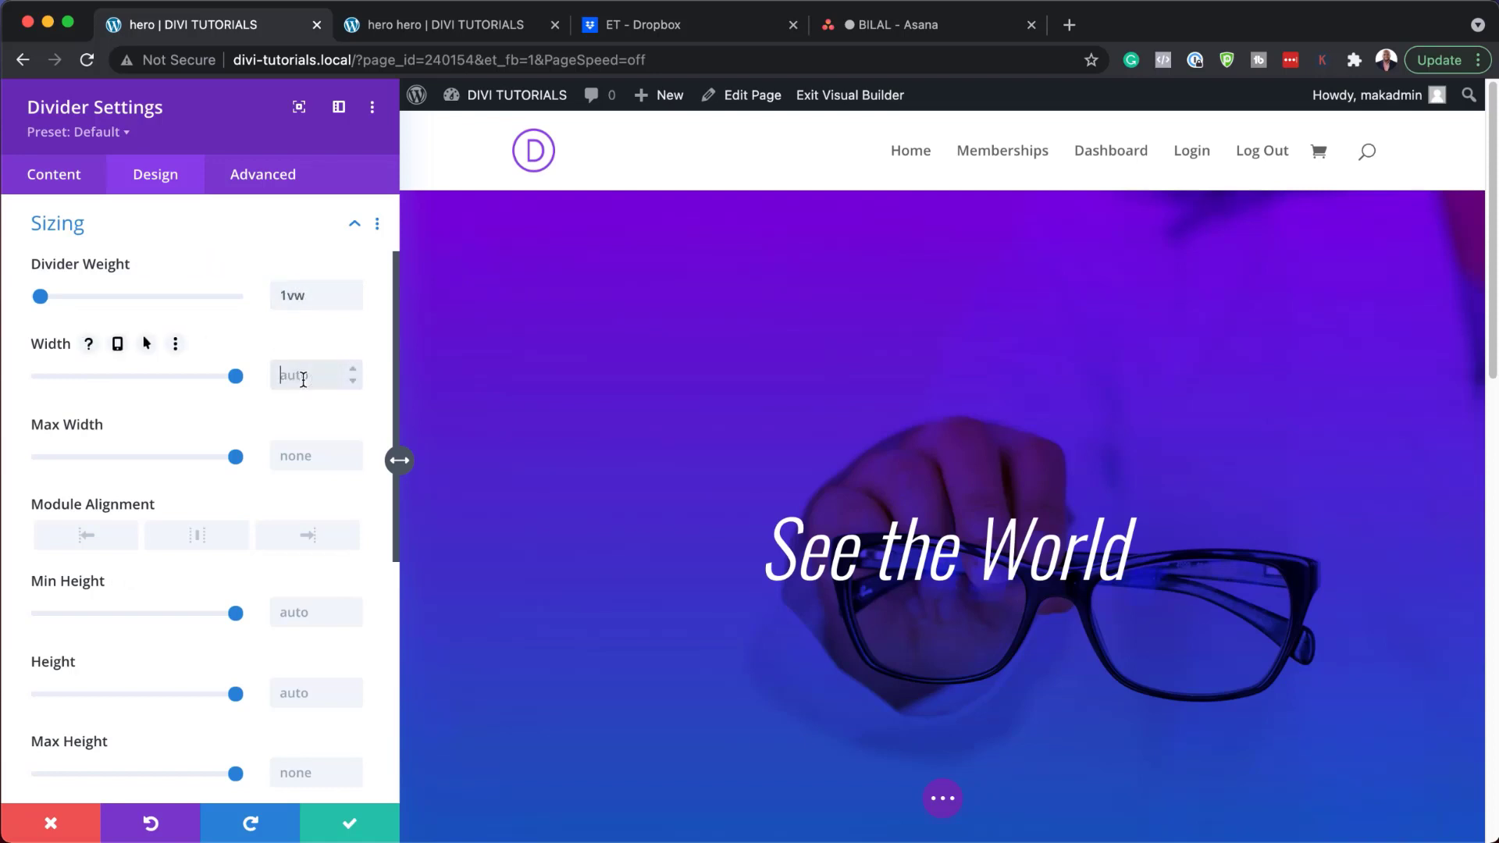
type("80vw")
scroll(289, 587, "down", 4)
scroll(288, 592, "down", 3)
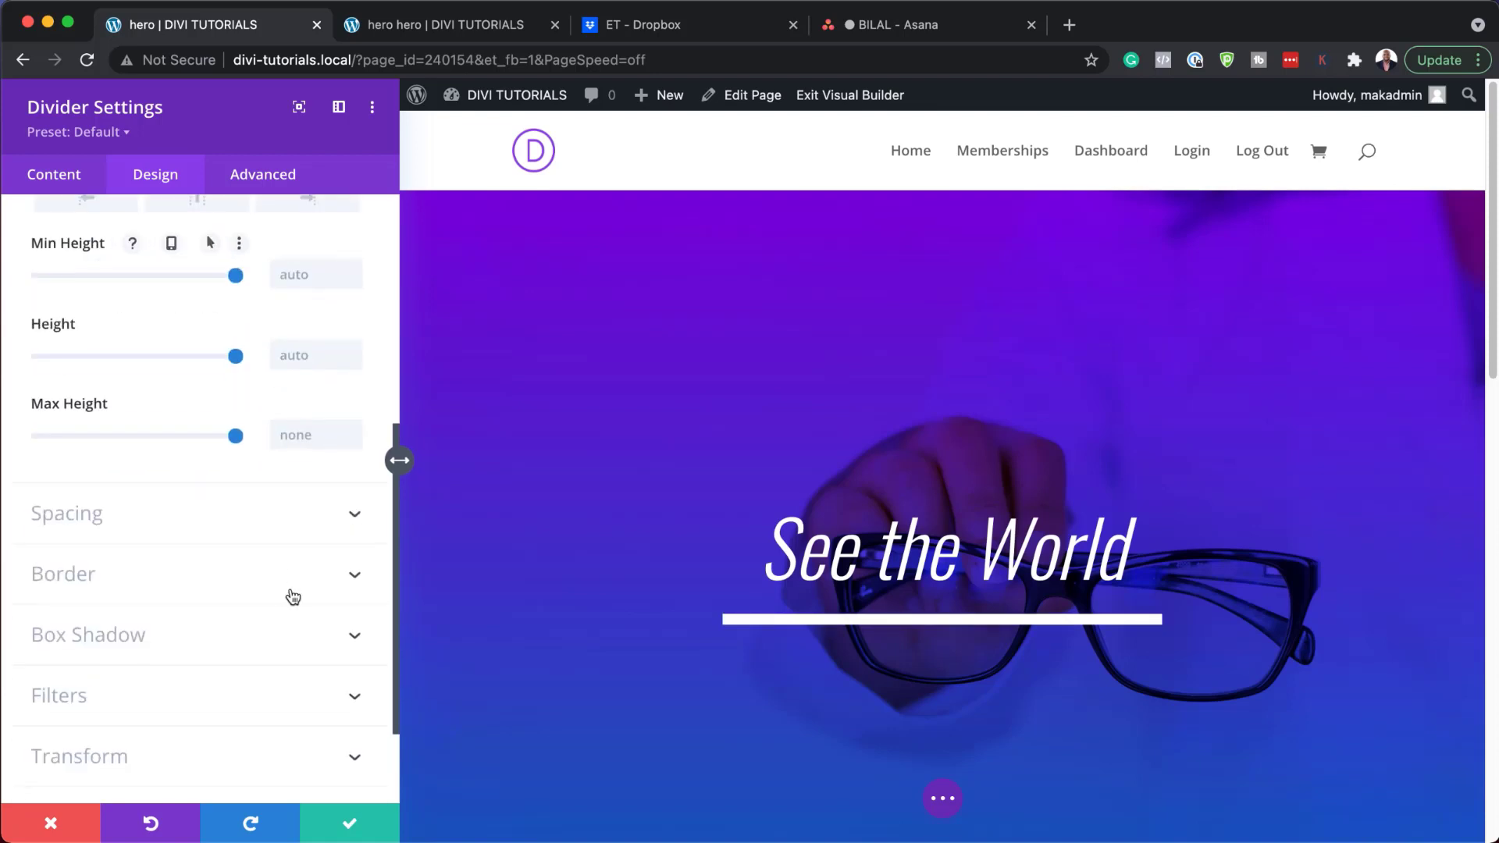
Skew the divider 45 degrees horizontally.
left_click(154, 620)
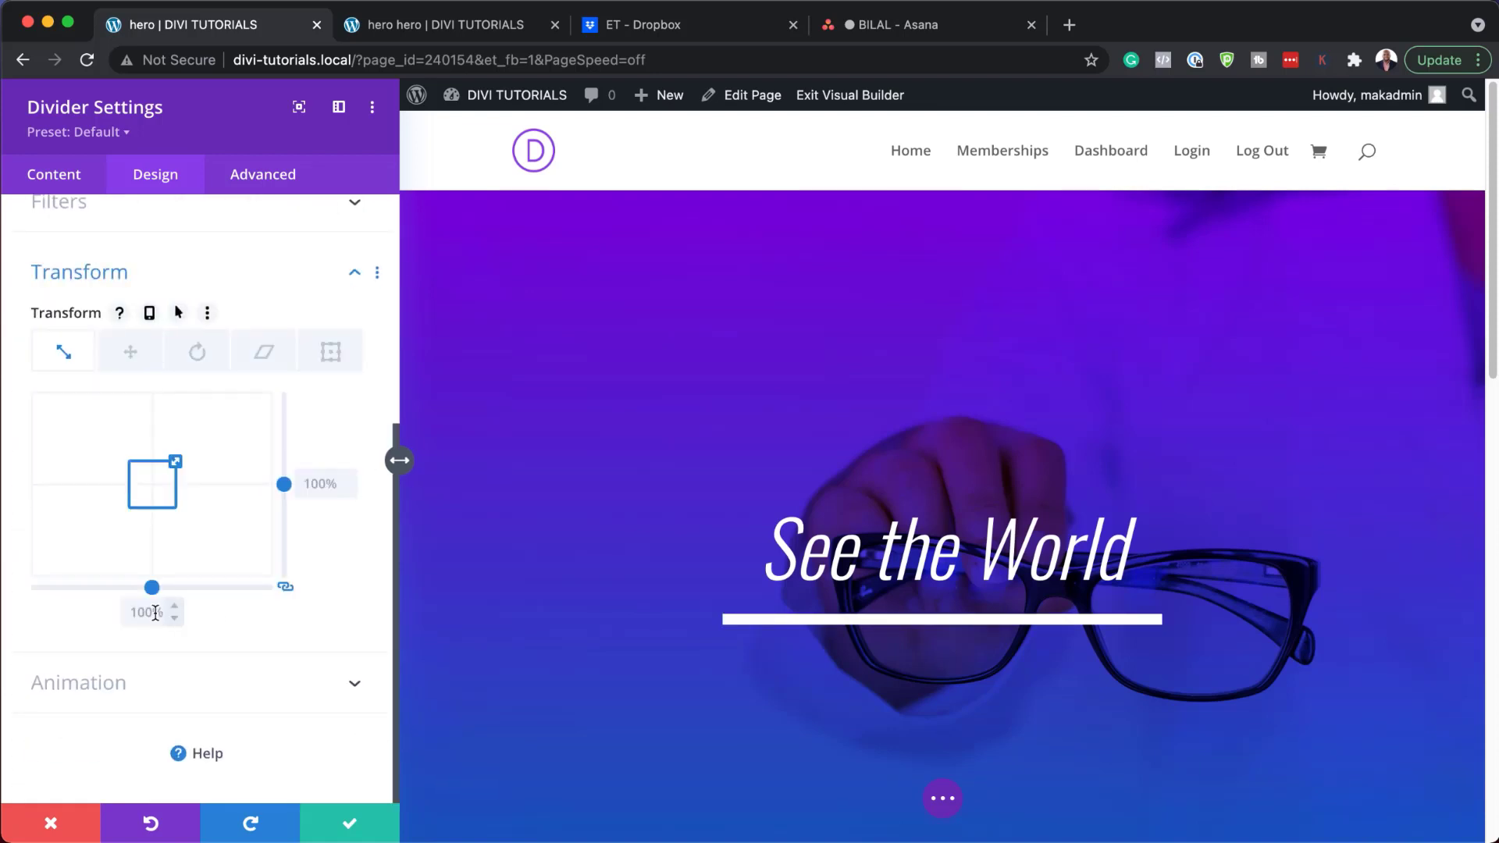
left_click(267, 364)
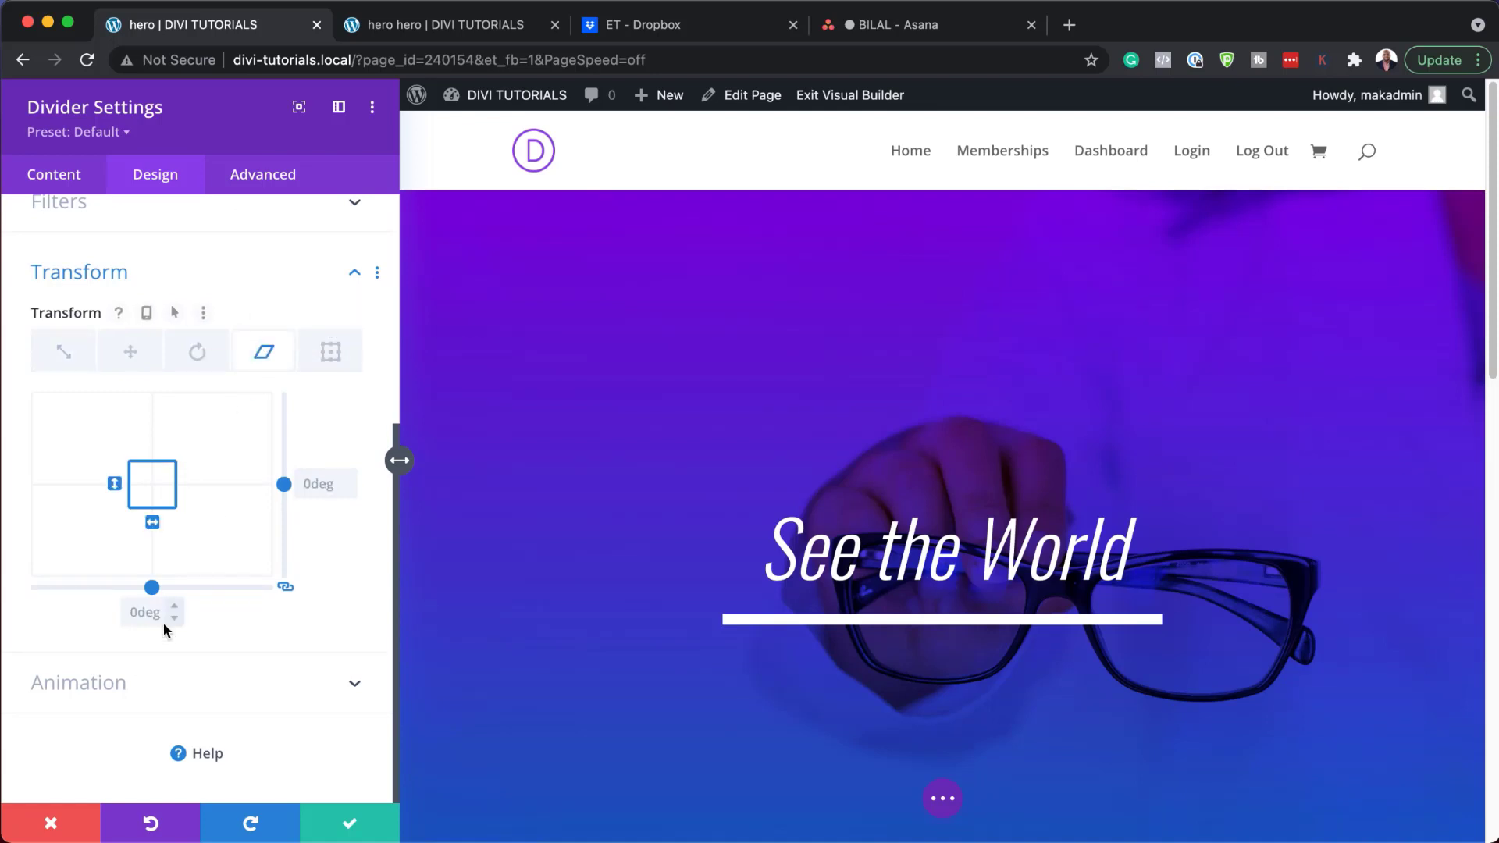
left_click(286, 587)
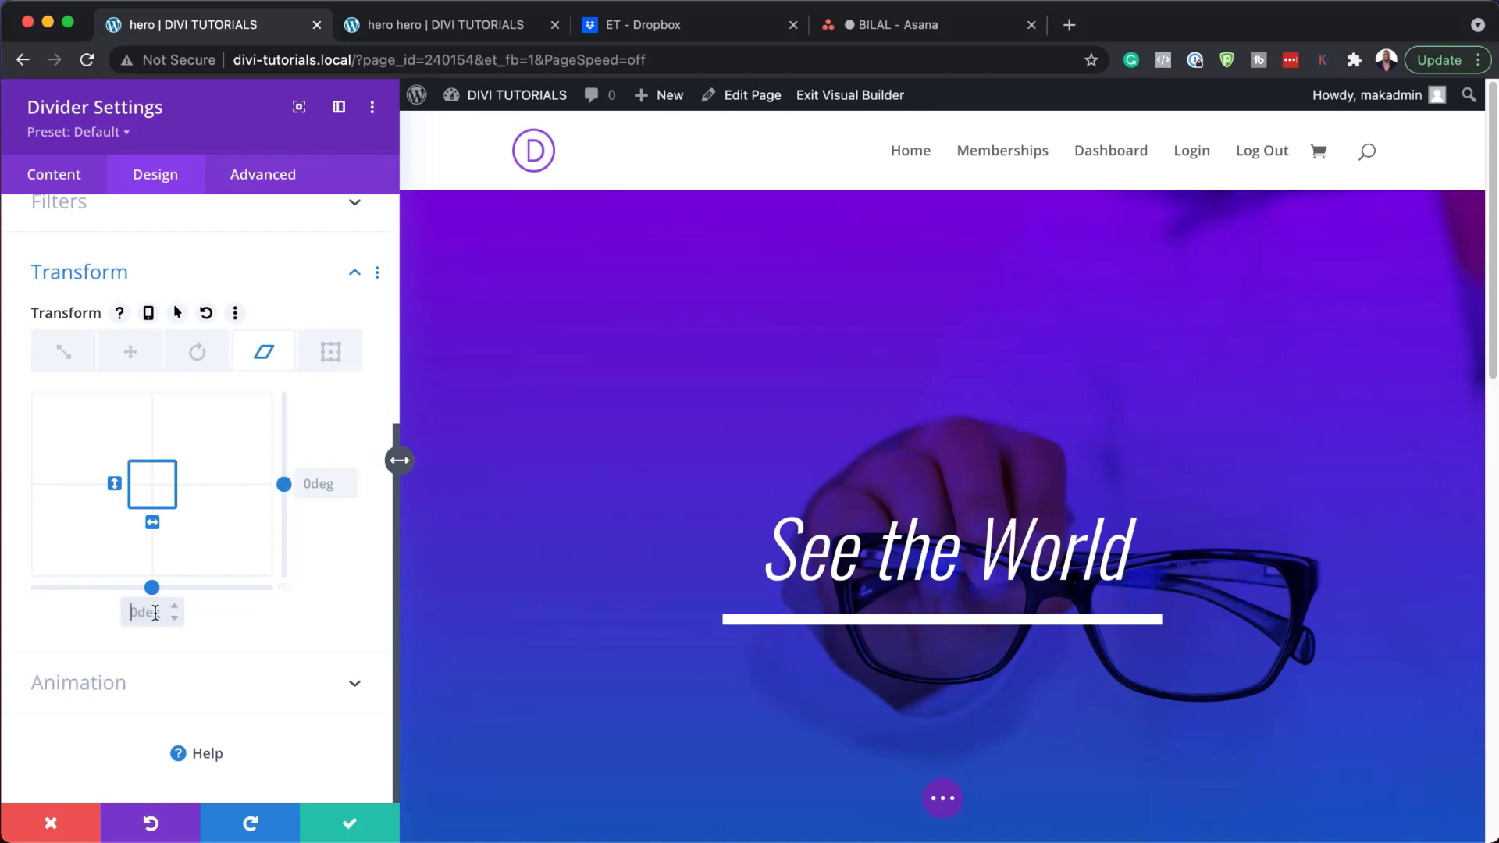
type("45deg")
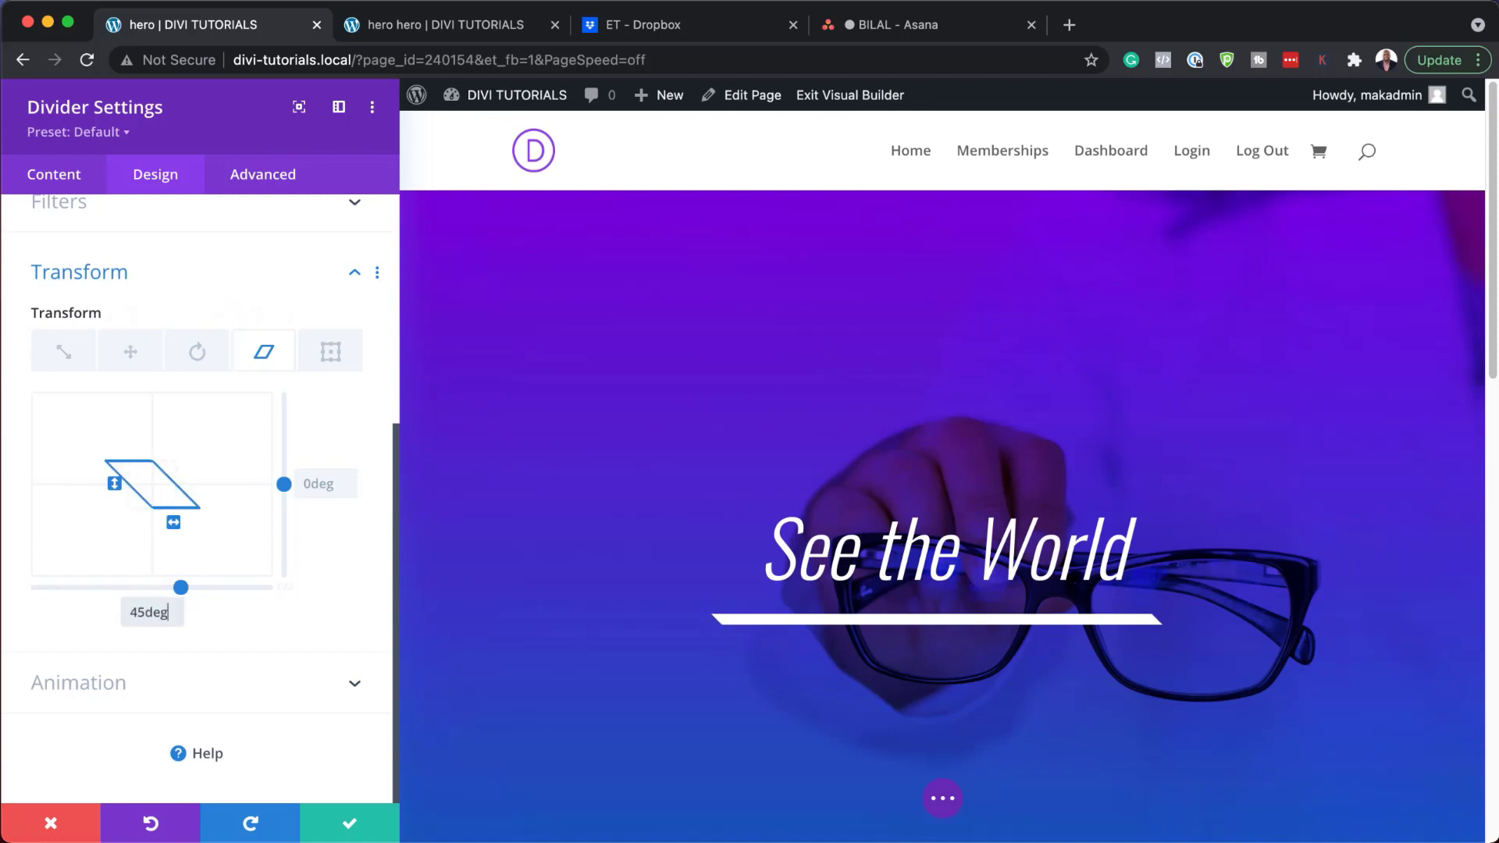
Give the divider a Slide animation lasting 2000ms with a 1000ms delay.
left_click(242, 681)
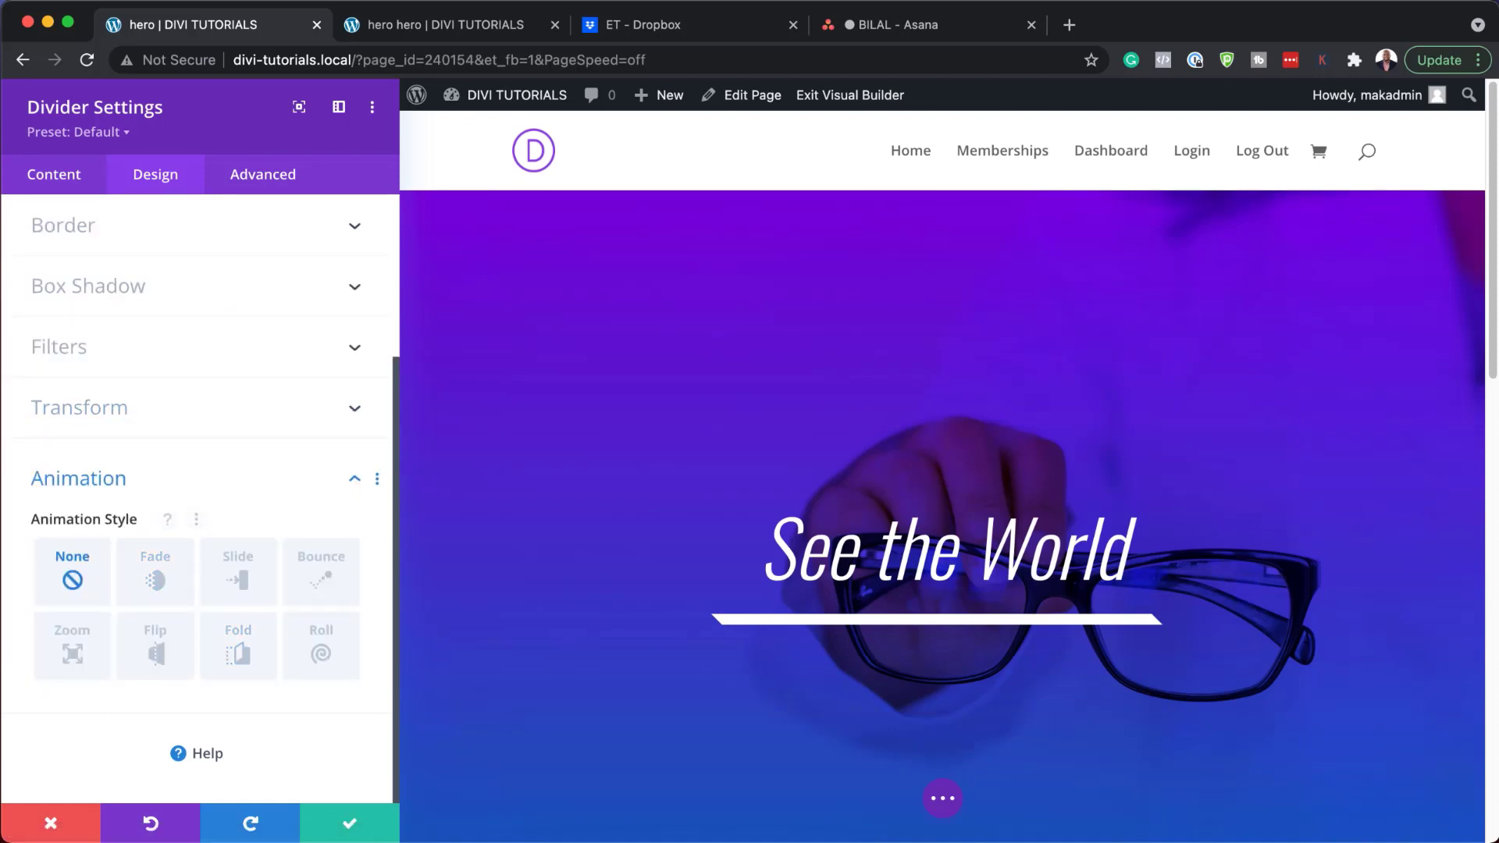
left_click(239, 576)
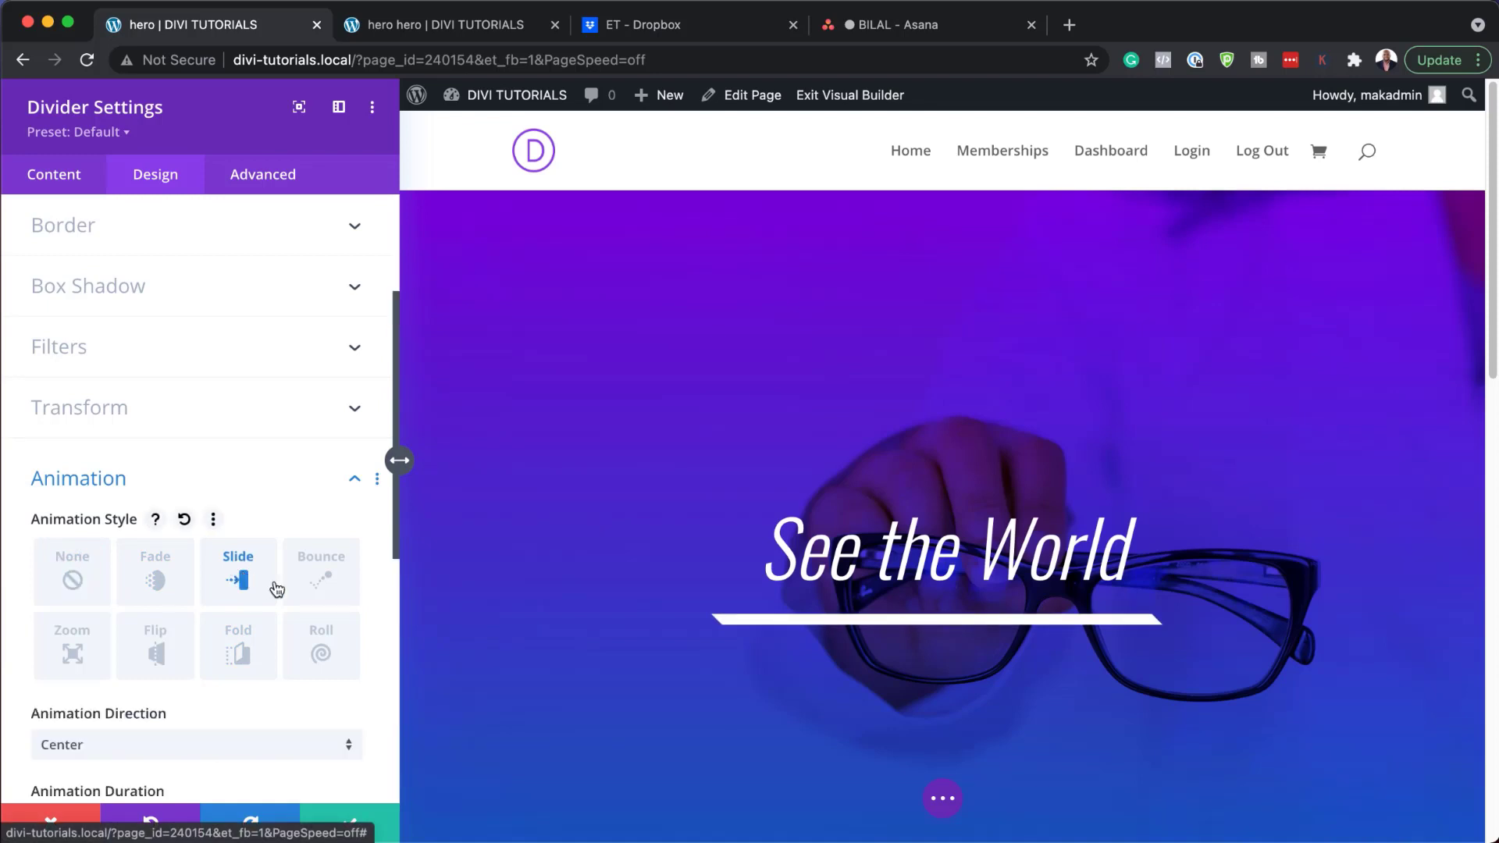
scroll(234, 660, "down", 3)
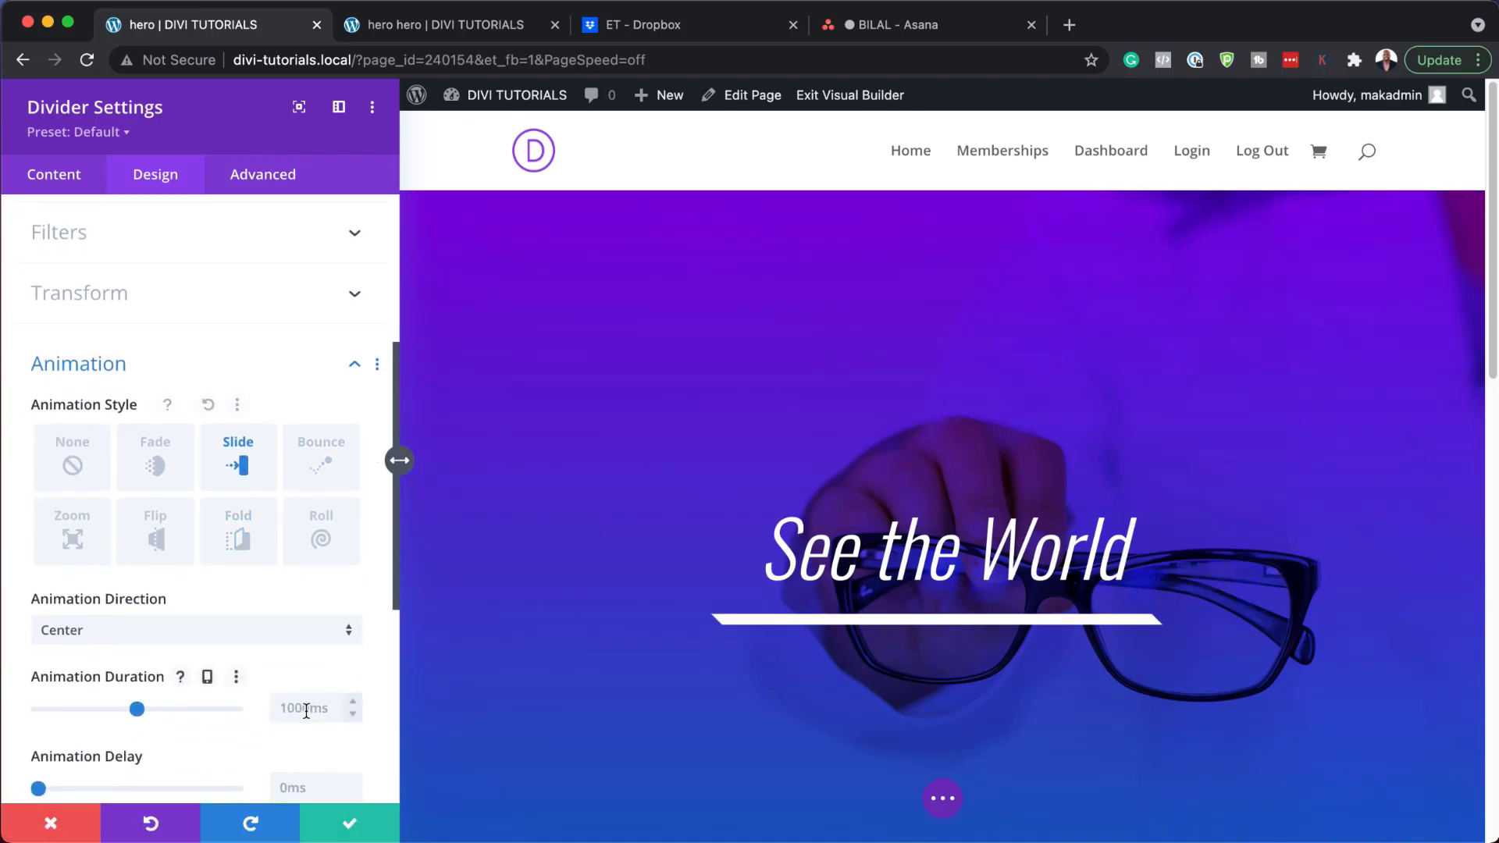
type("2000ms")
scroll(297, 687, "down", 3)
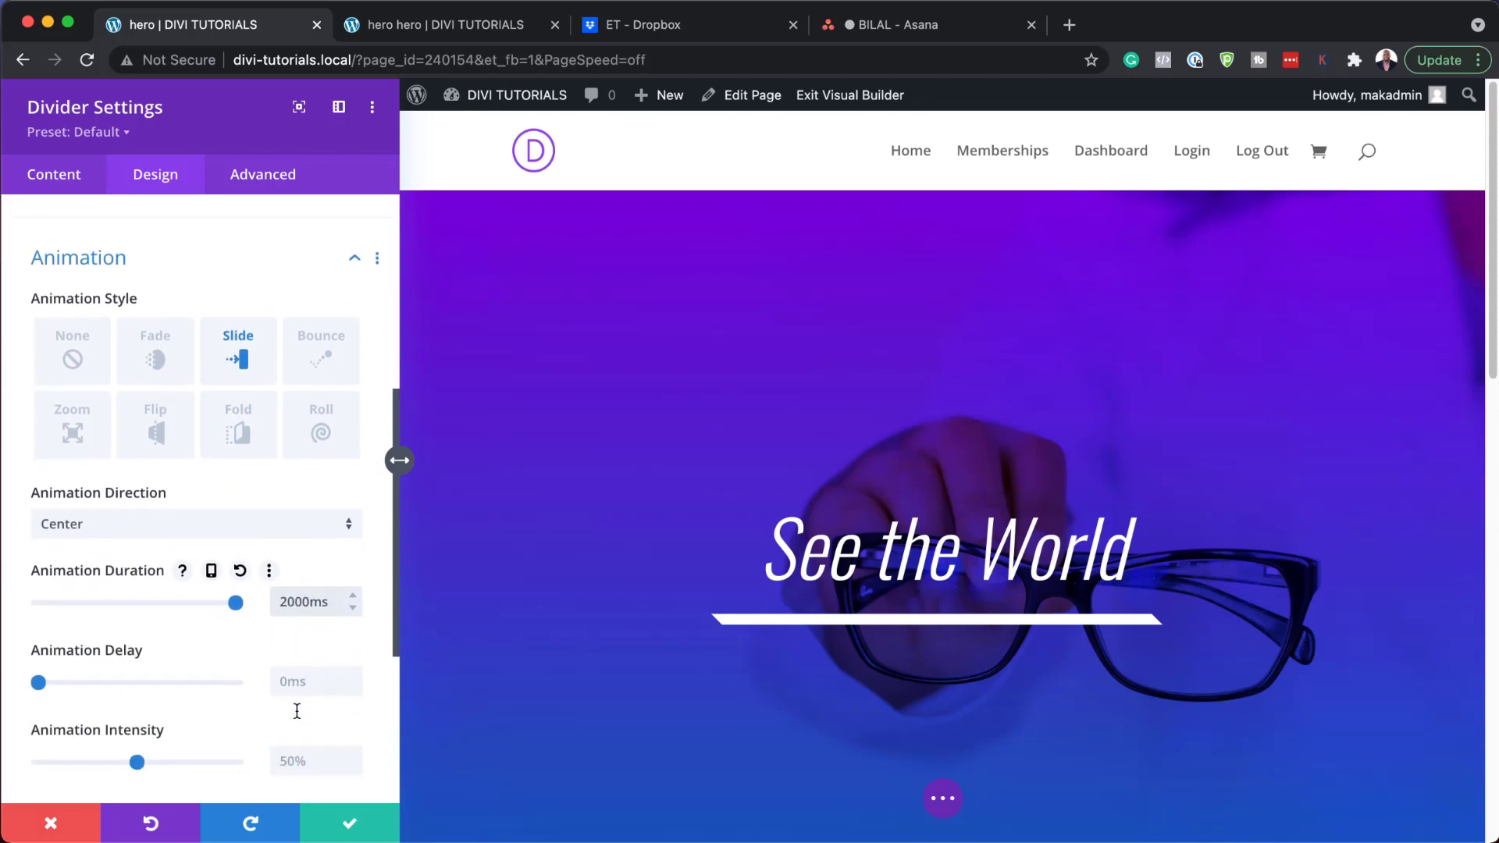
left_click(292, 673)
type("1000ms")
scroll(343, 593, "down", 8)
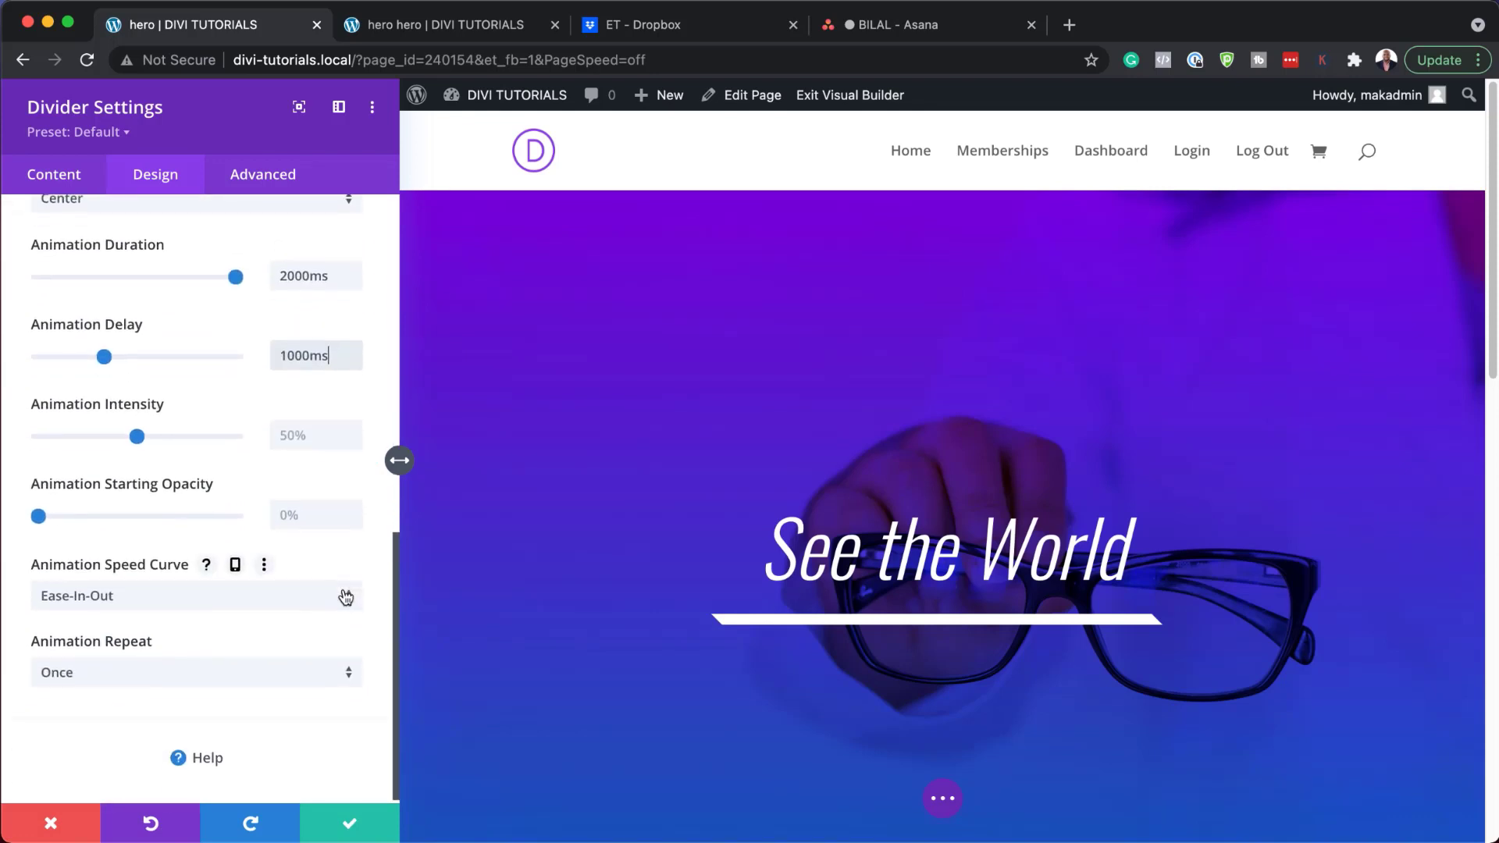
scroll(345, 596, "up", 10)
left_click(266, 176)
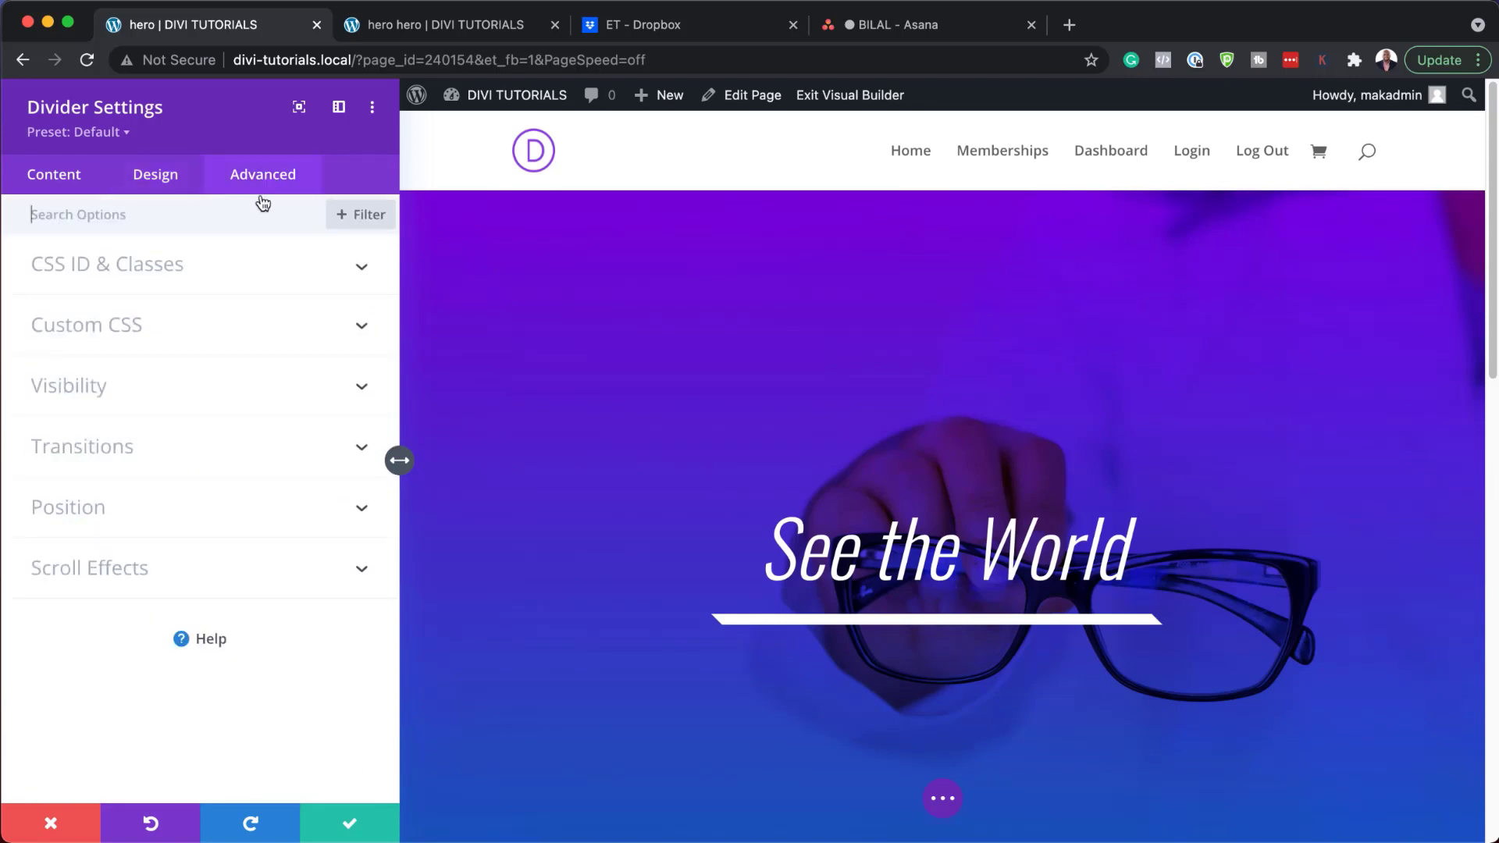
Position the divider absolutely at bottom-left with a 15vh vertical offset, and save it.
left_click(144, 509)
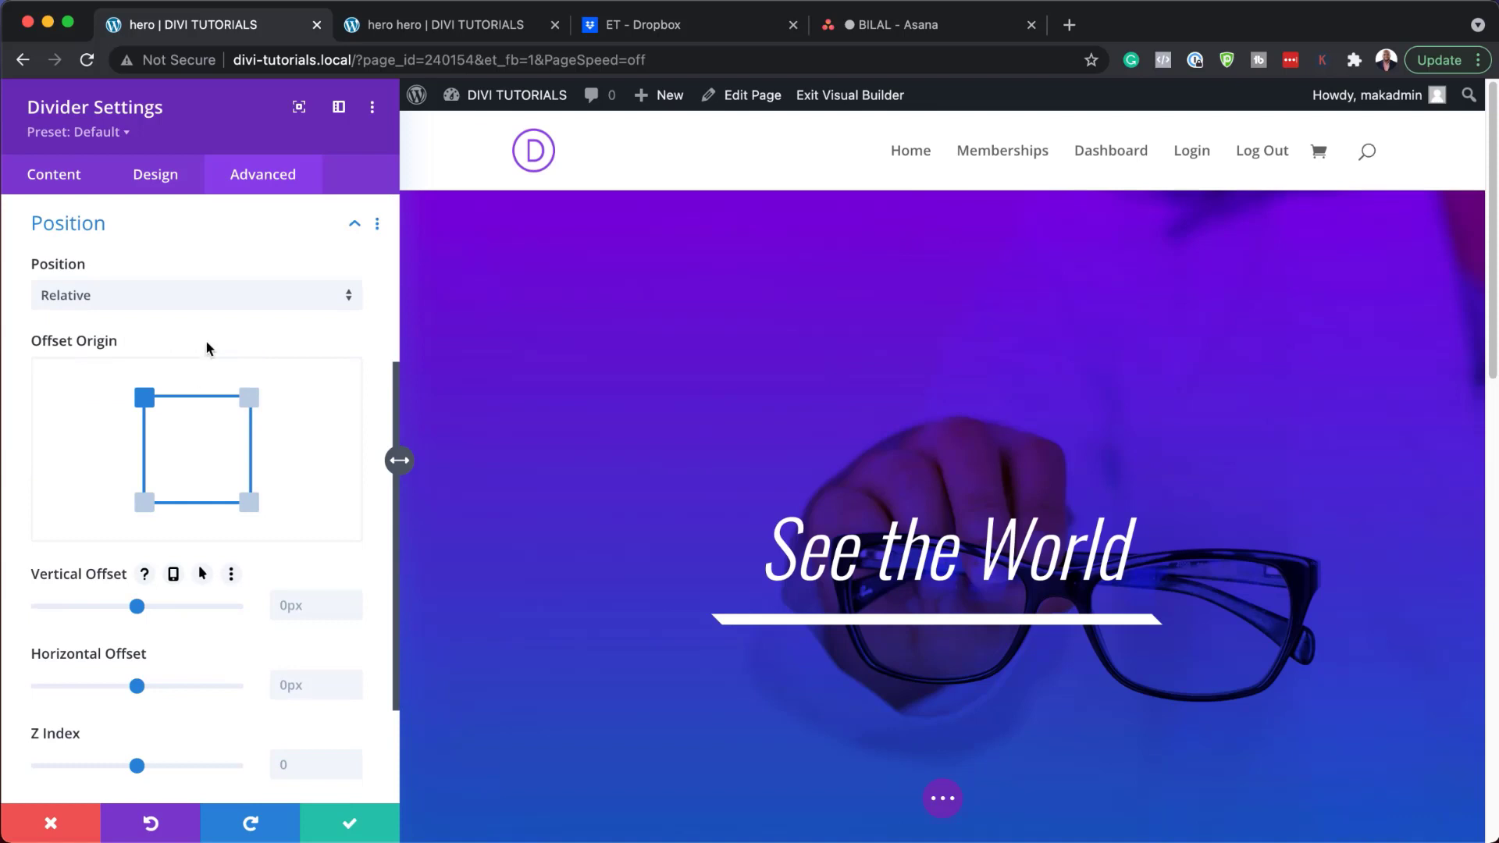
left_click(210, 294)
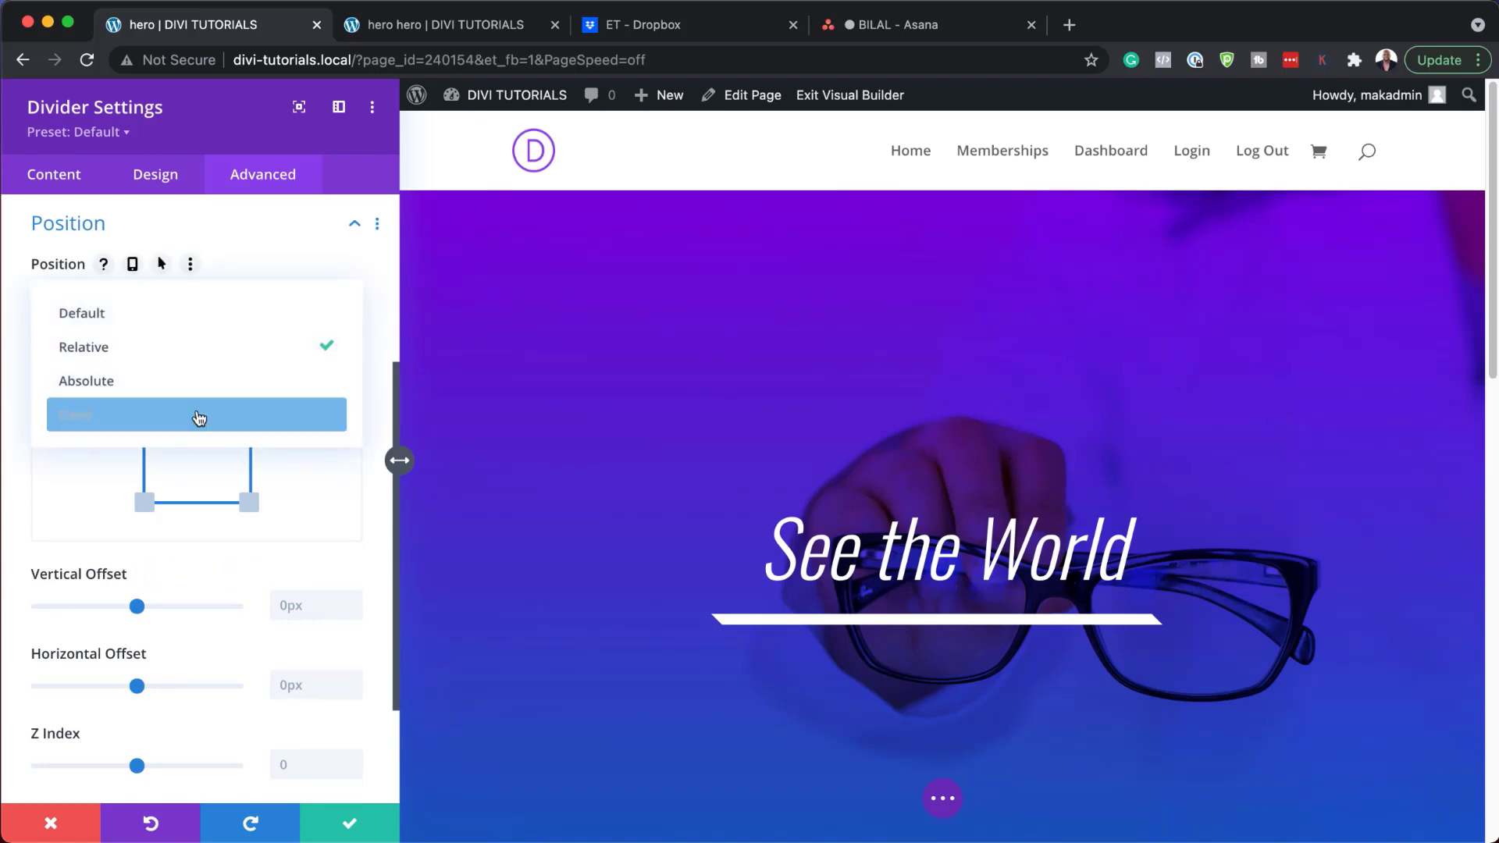
left_click(195, 383)
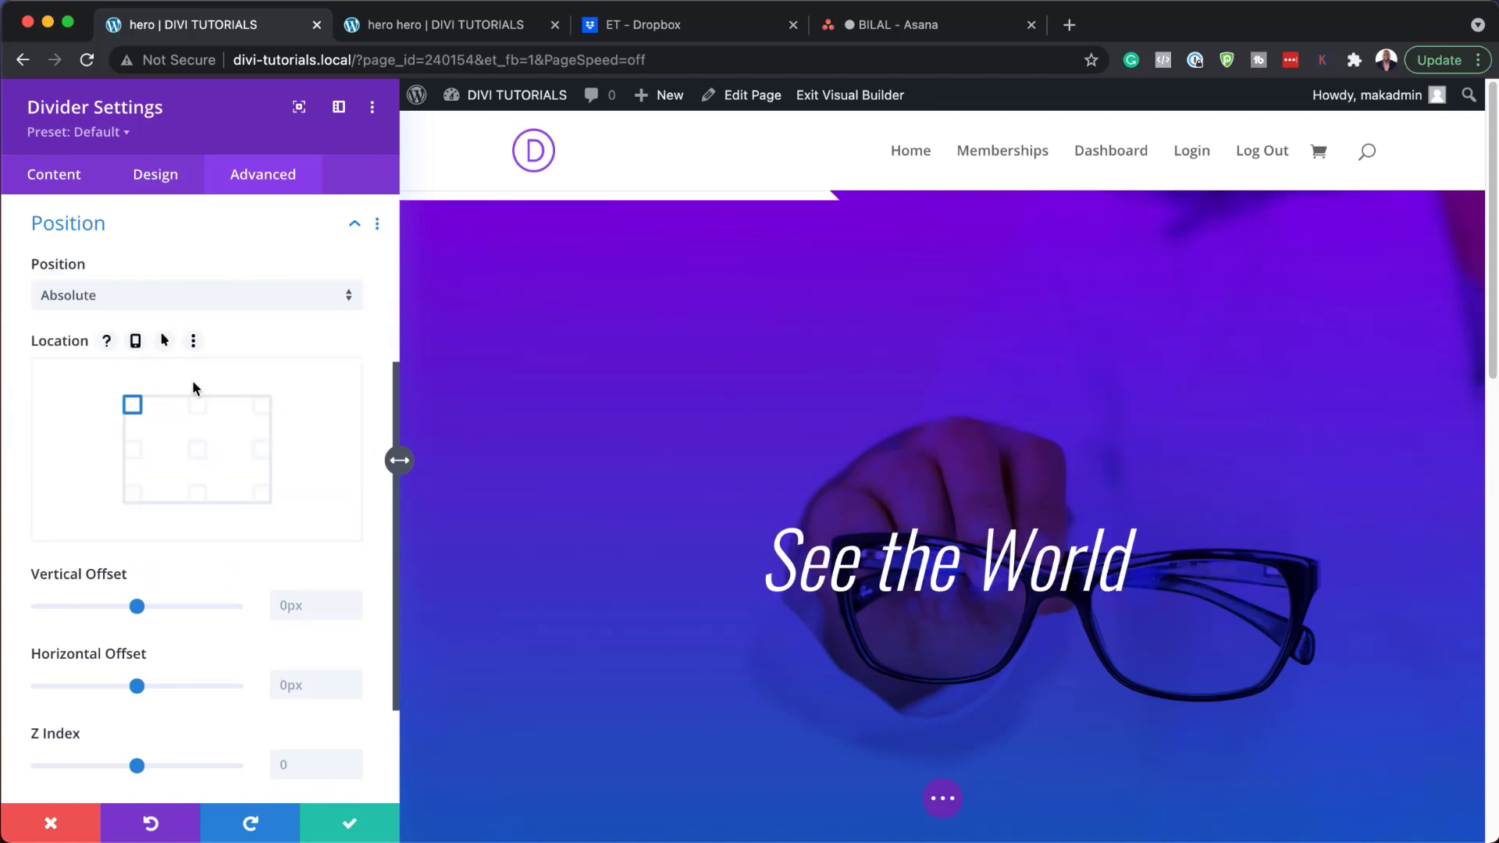
left_click(133, 494)
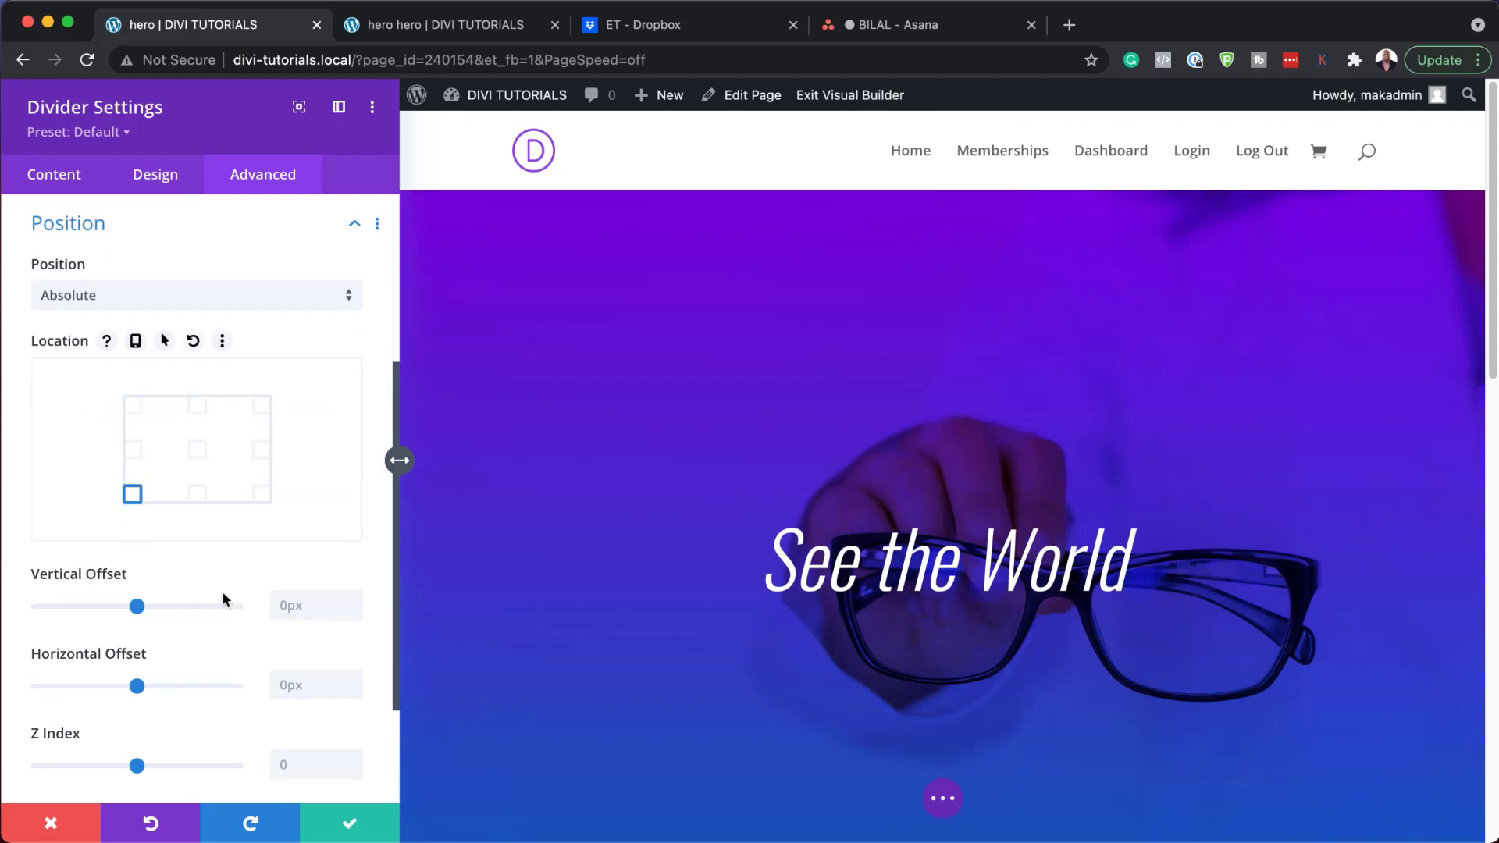
left_click(327, 609)
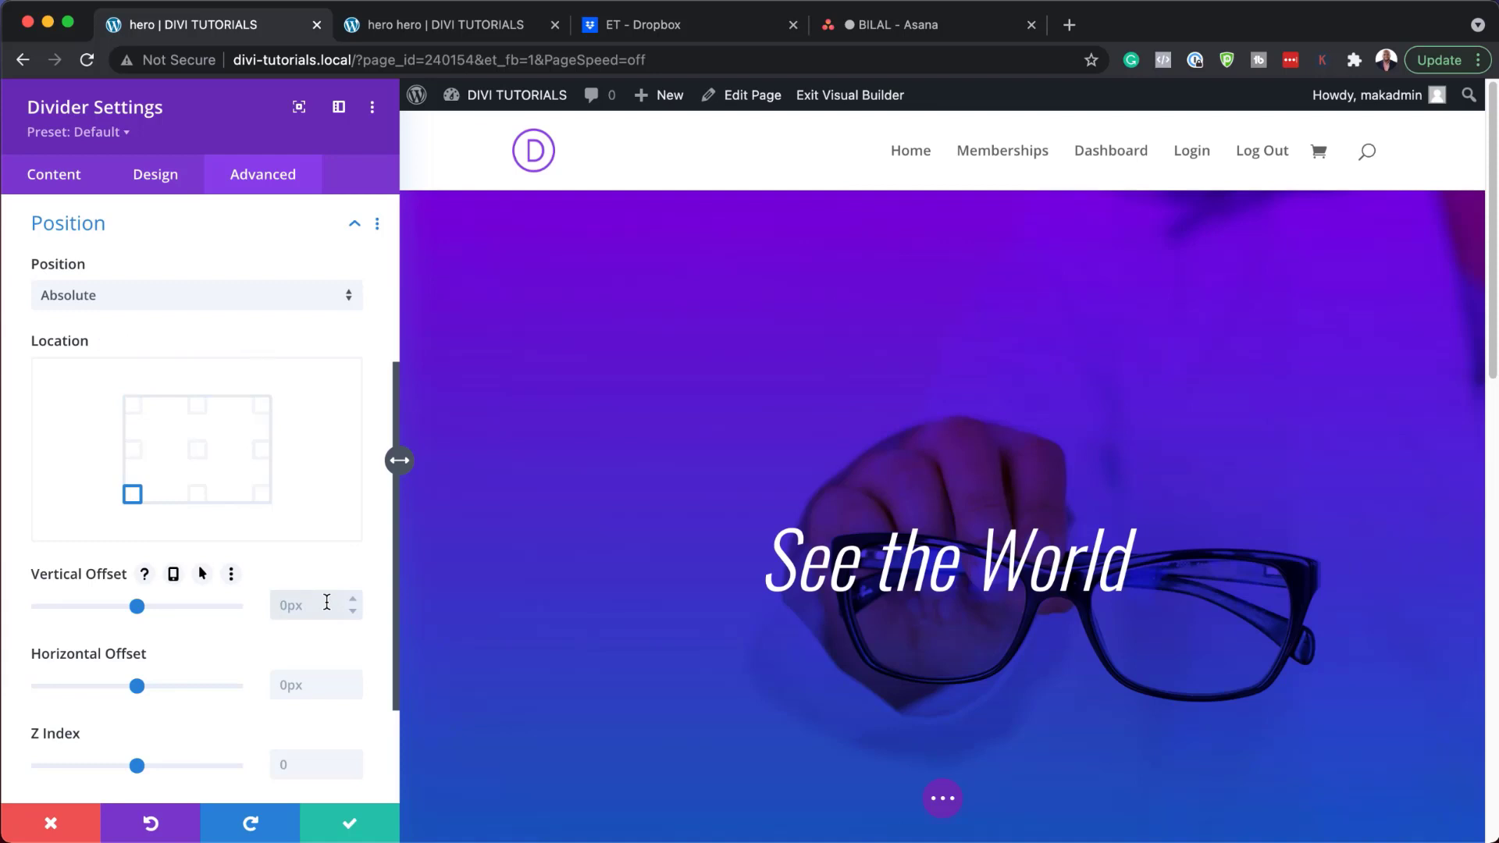
type("15vh")
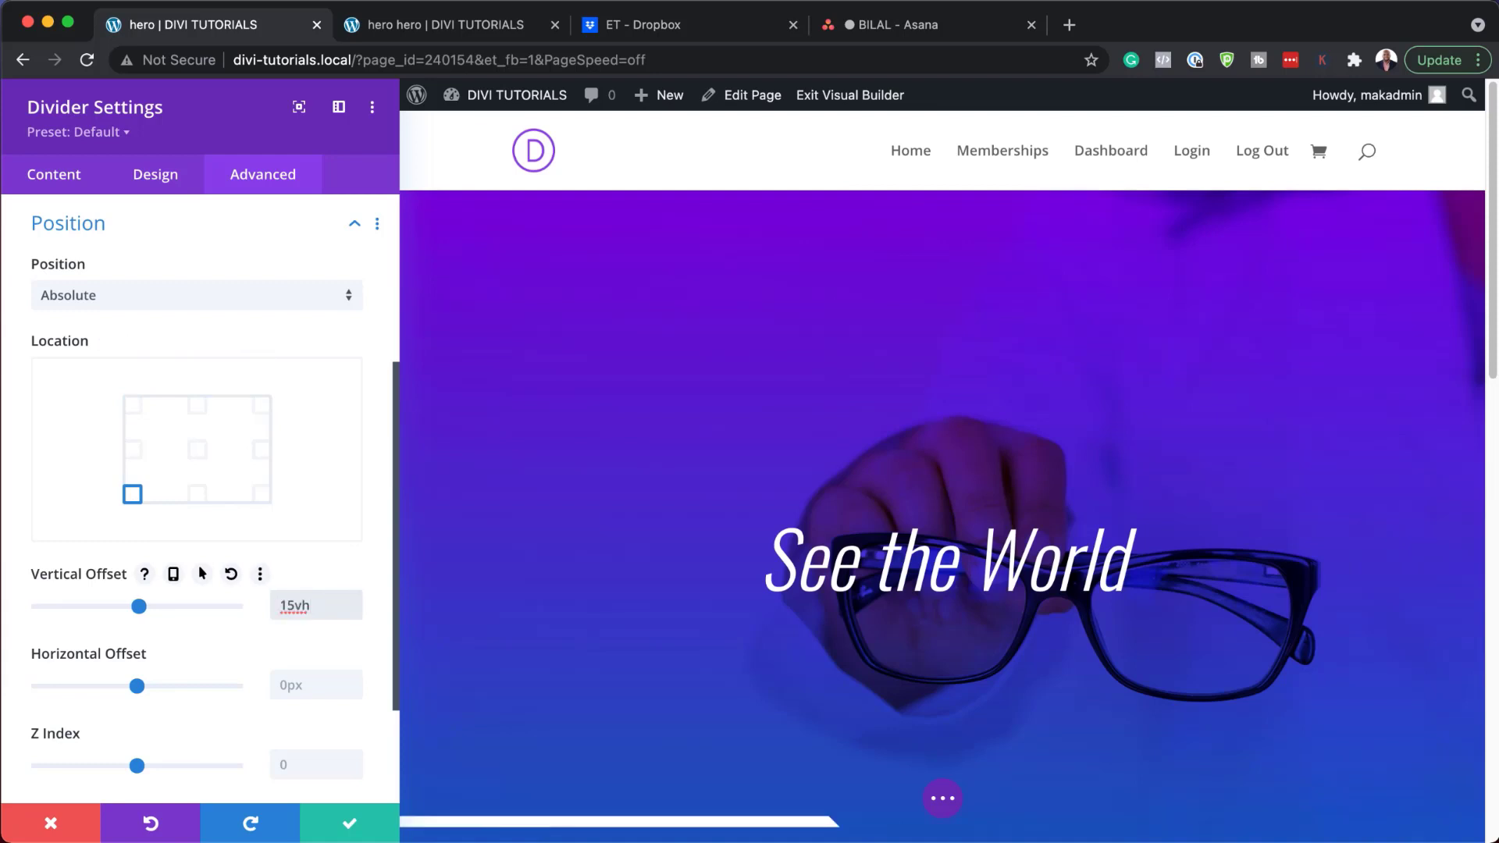
left_click(350, 828)
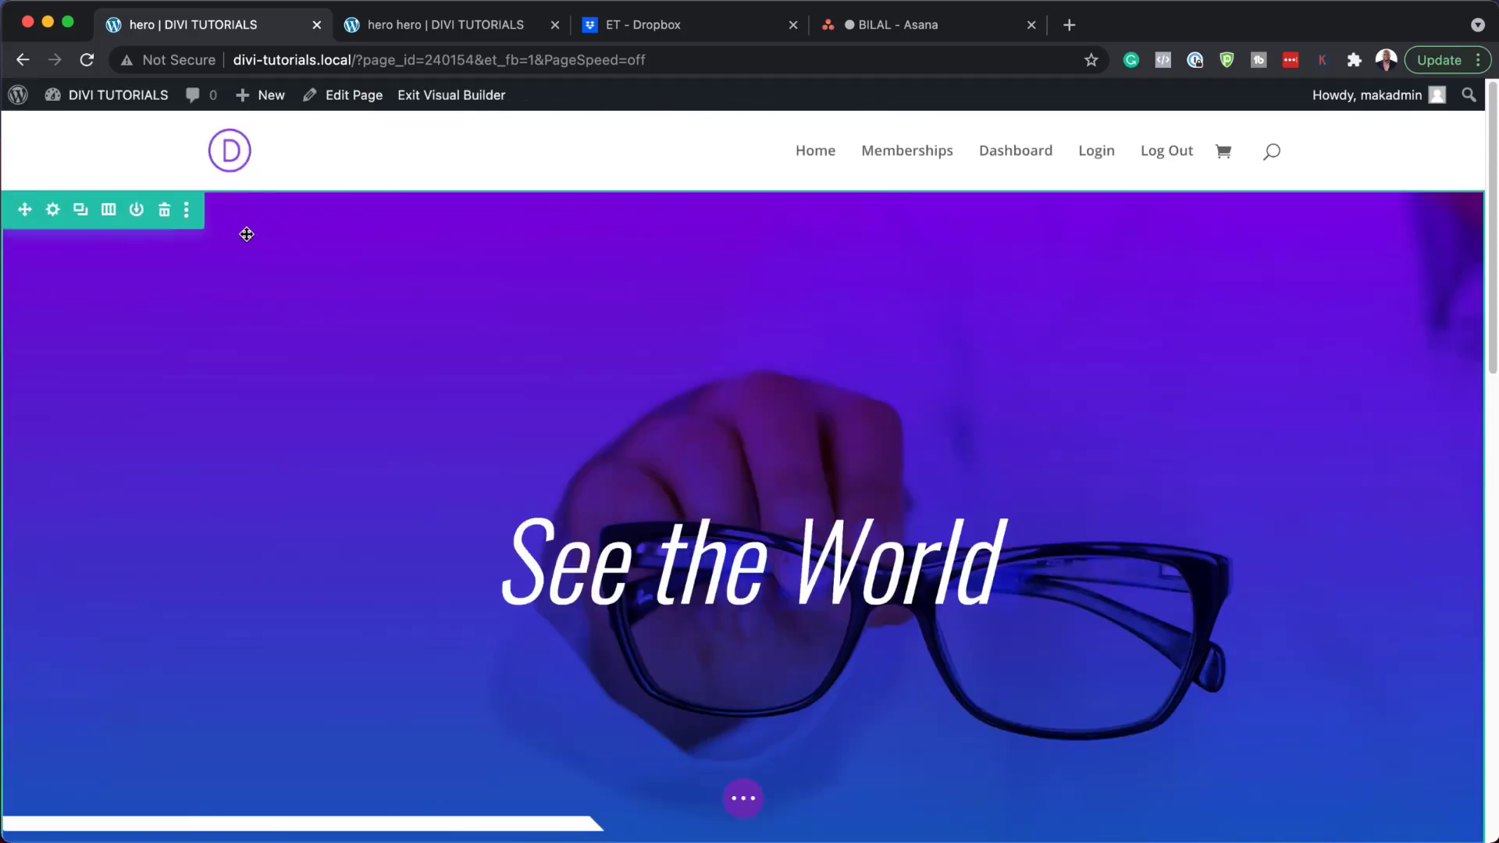
Duplicate the hero section.
left_click(81, 212)
scroll(602, 428, "down", 10)
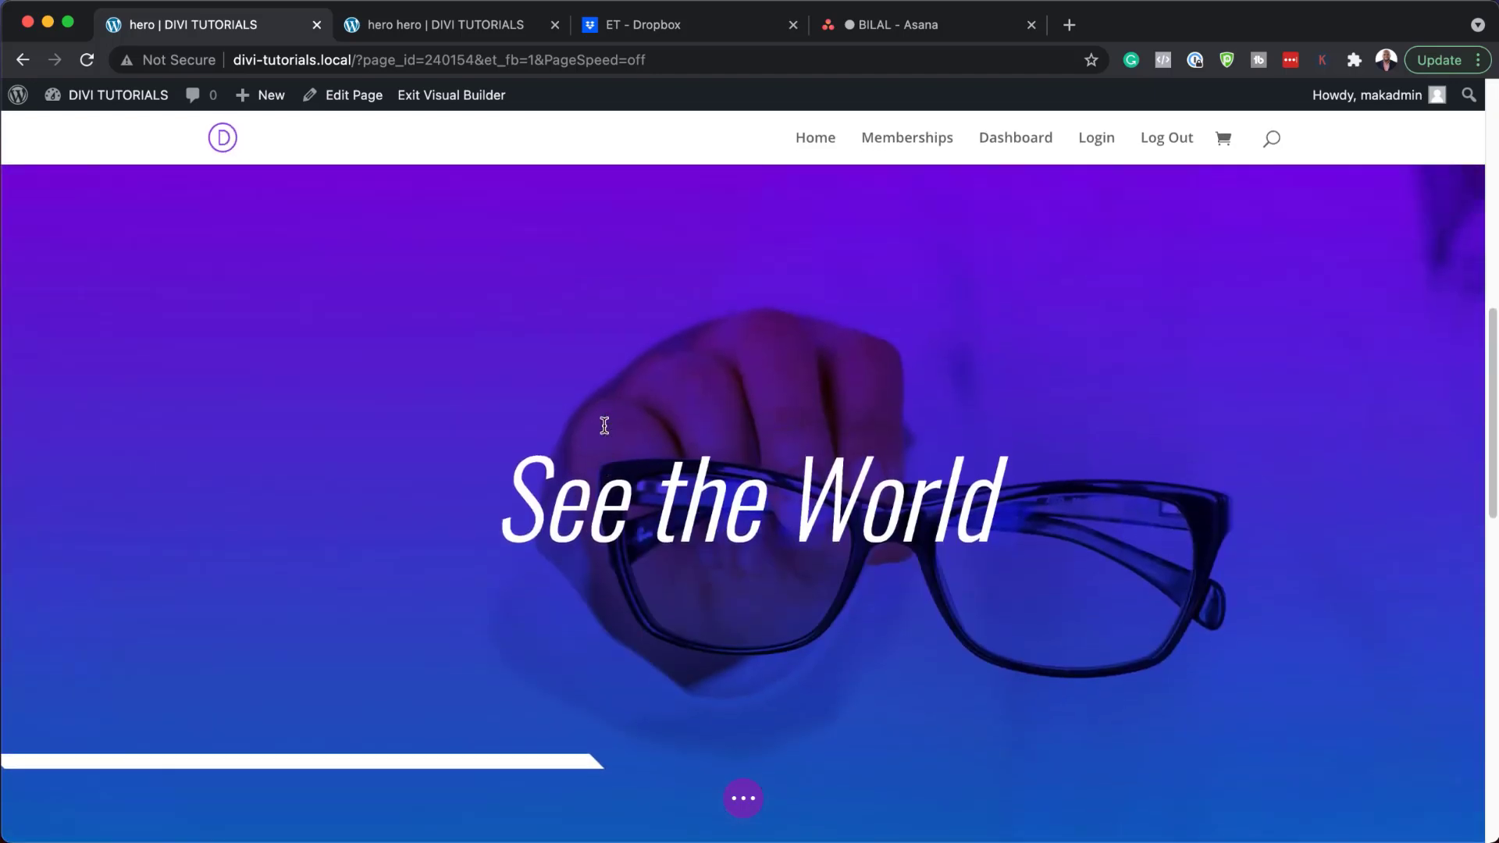
scroll(602, 426, "up", 2)
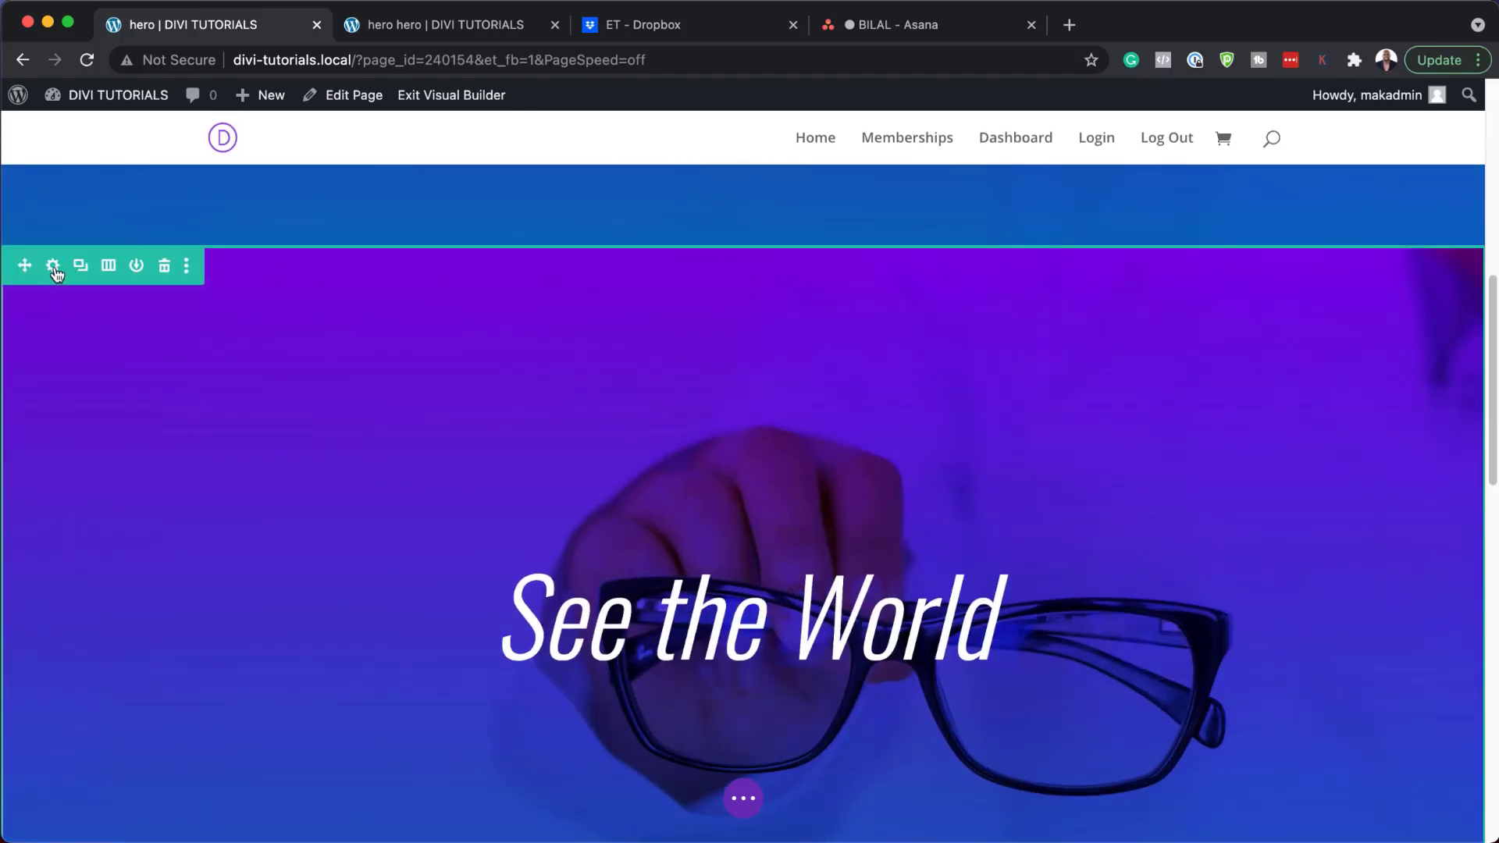
Change the copied row's background gradient second colour to red #e02b20.
left_click(53, 266)
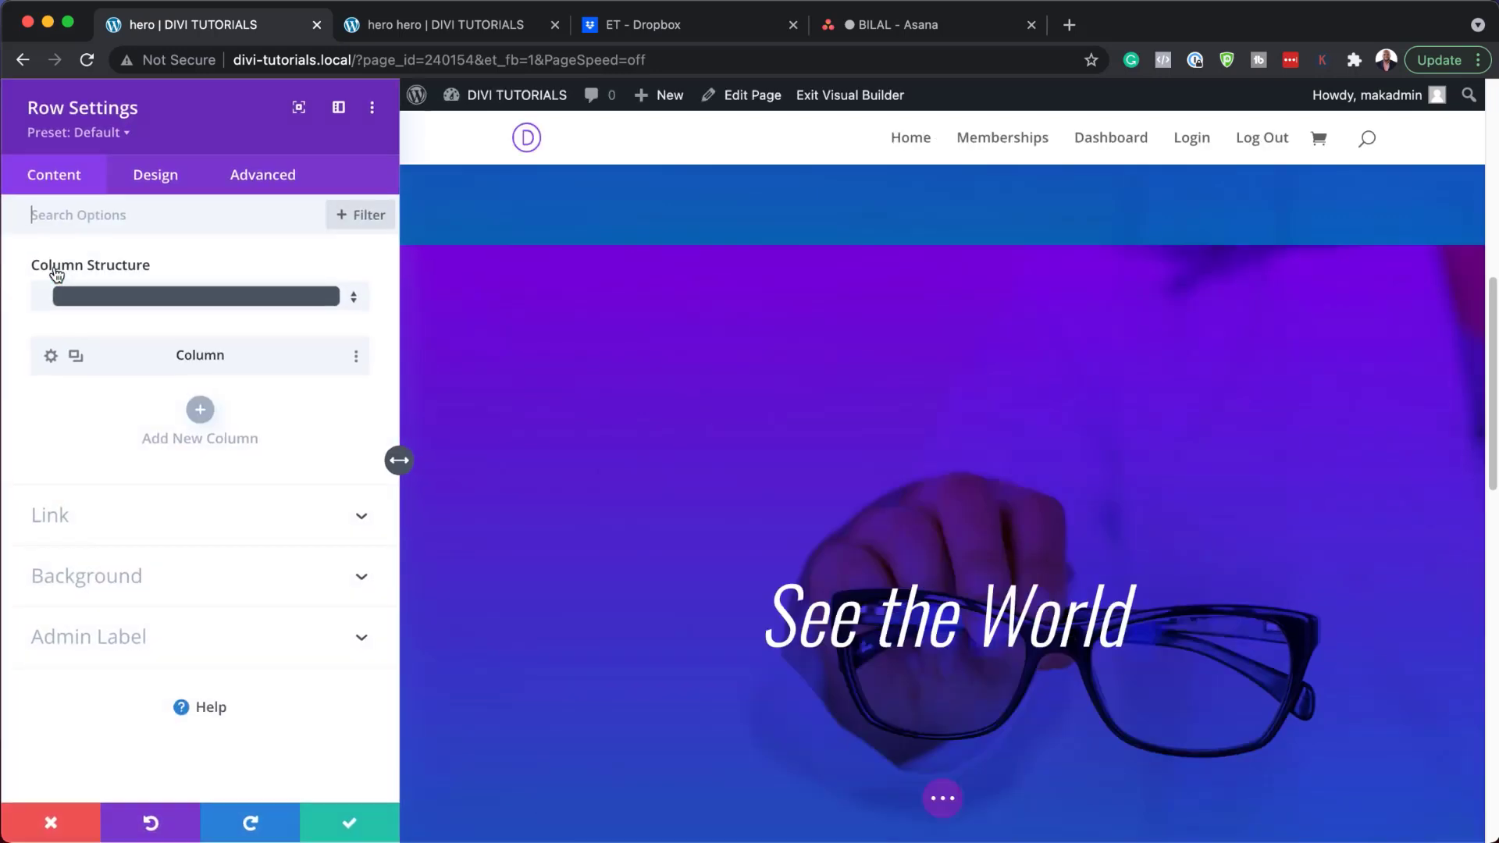
left_click(121, 589)
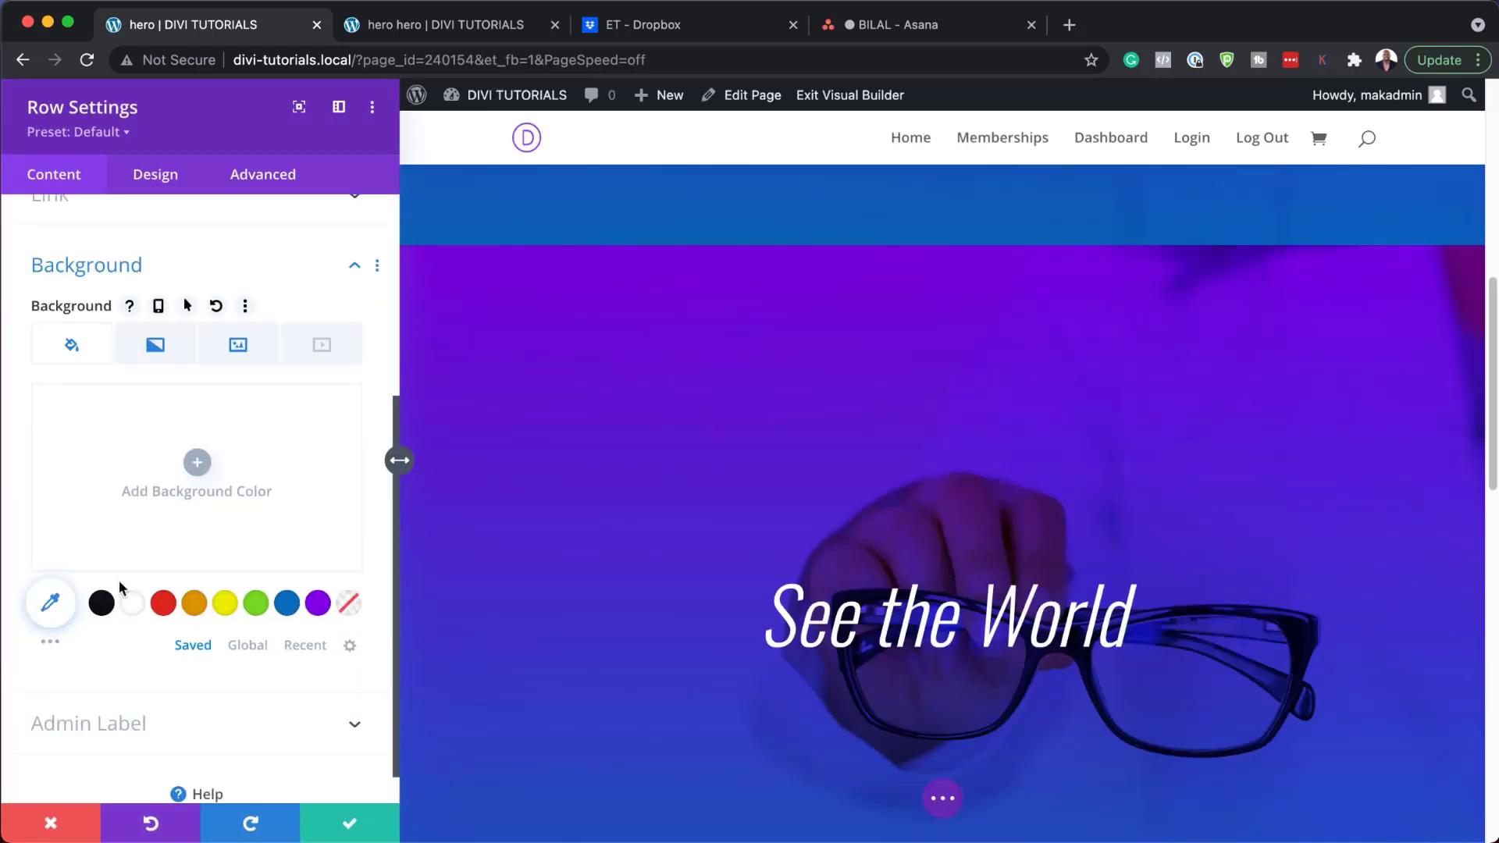
left_click(154, 345)
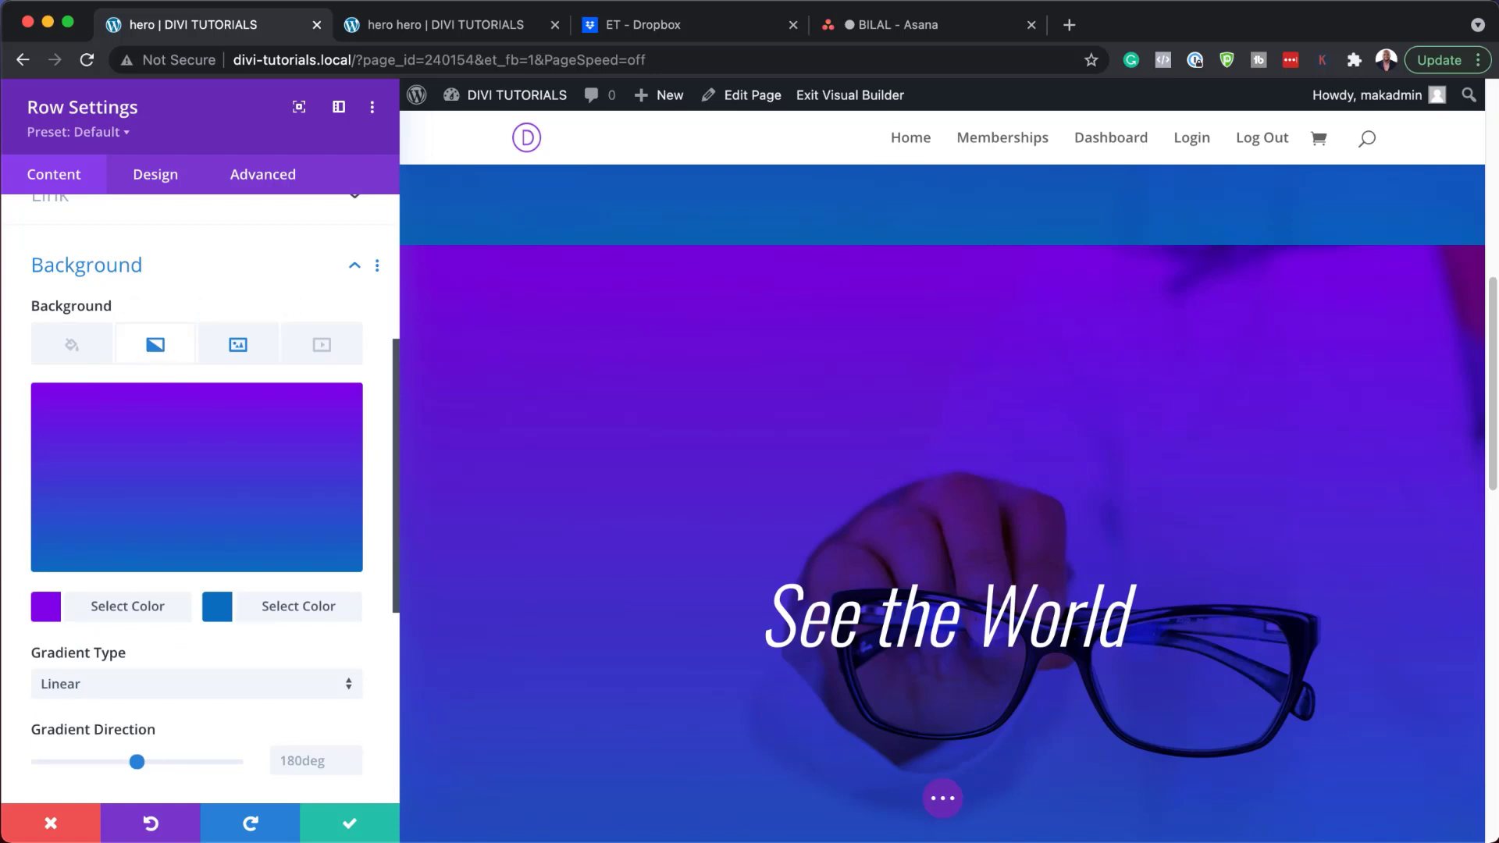
left_click(170, 356)
left_click(101, 405)
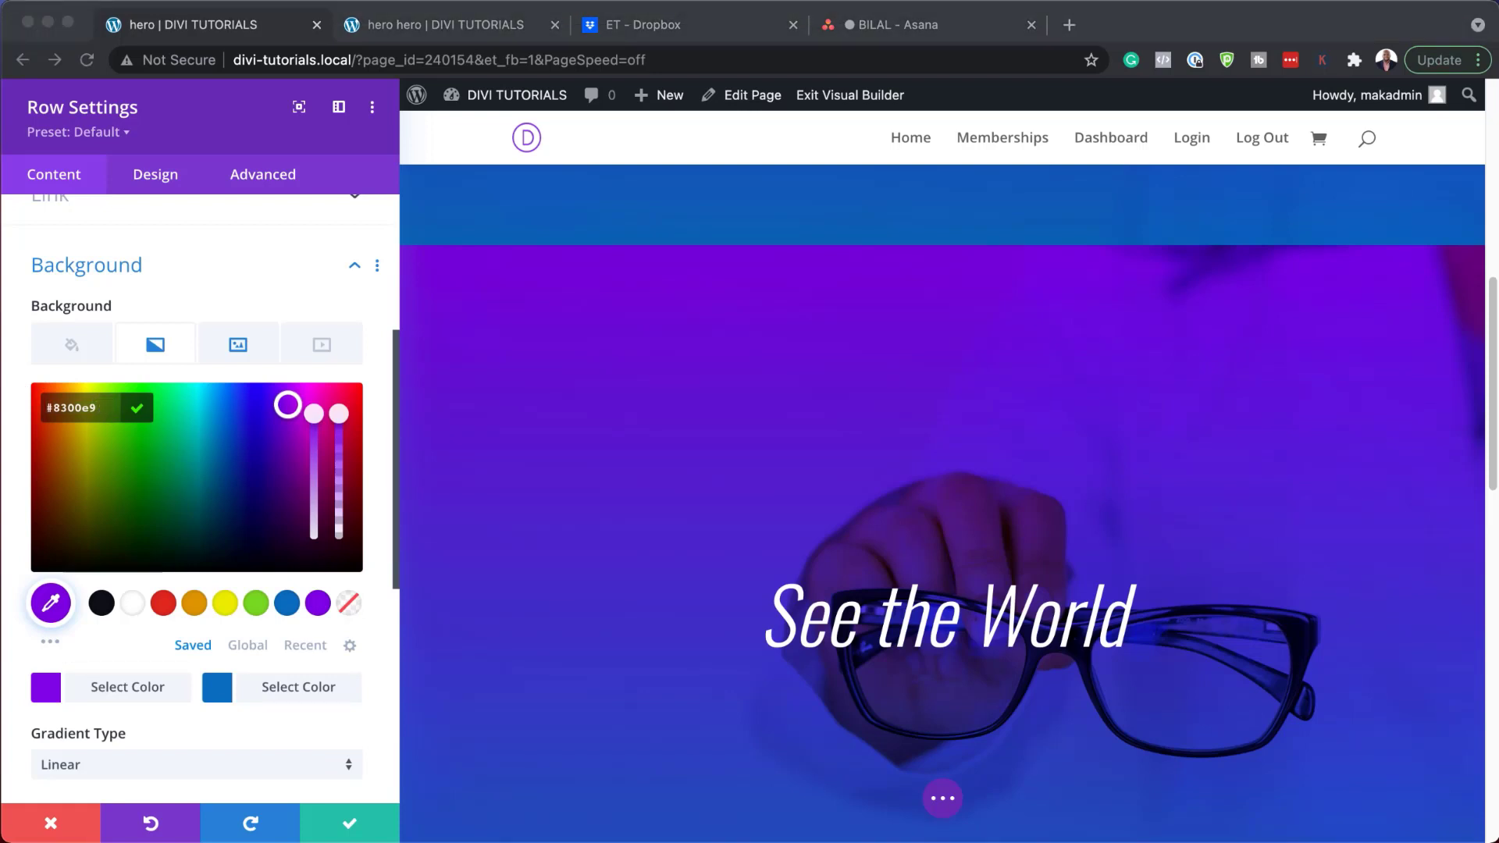
left_click(102, 407)
type("#0c71c3")
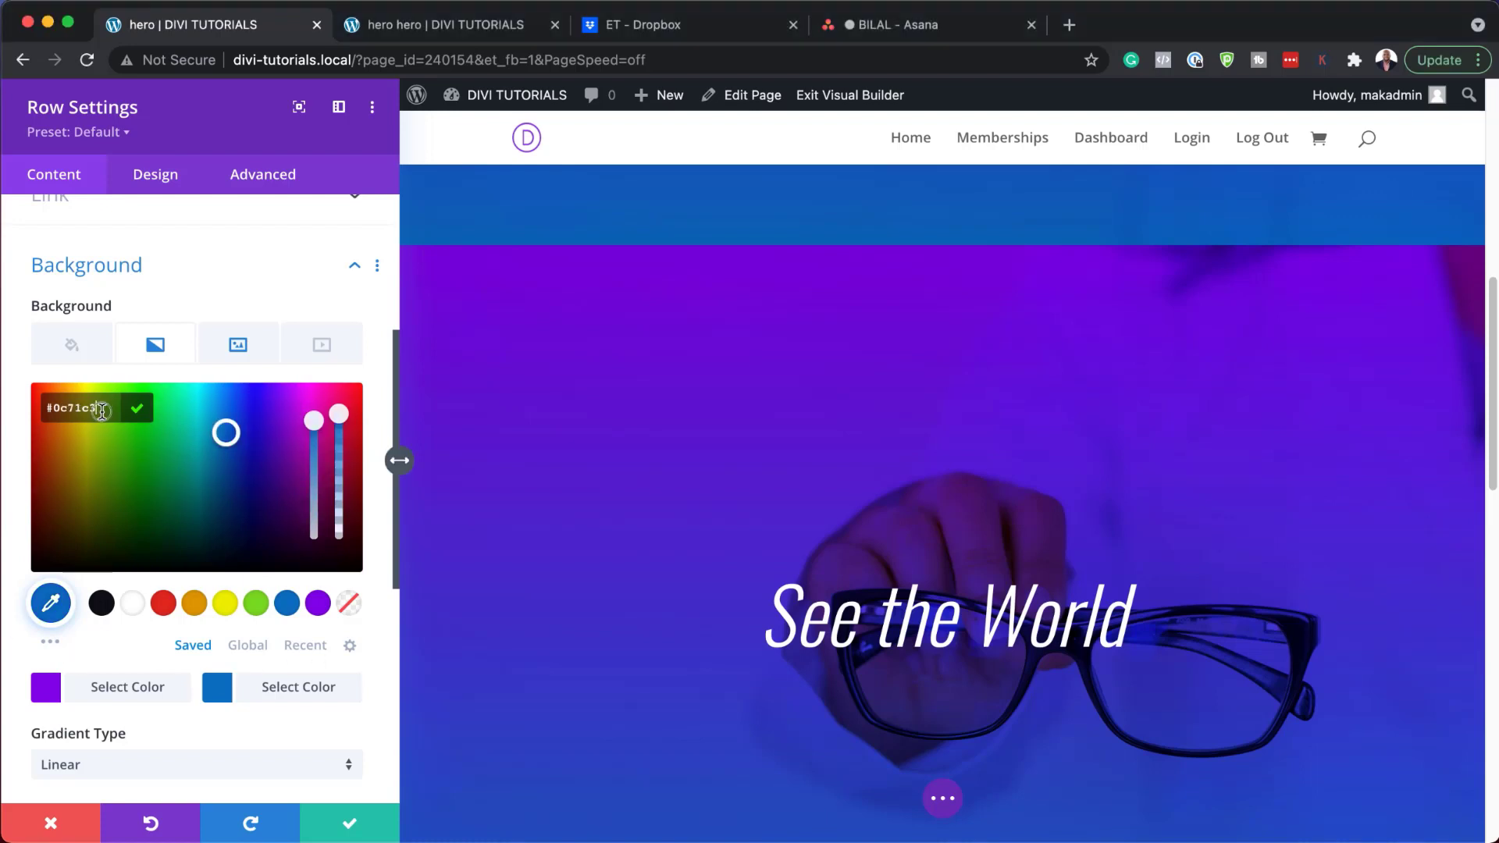
key("super+a")
type("#e02b20")
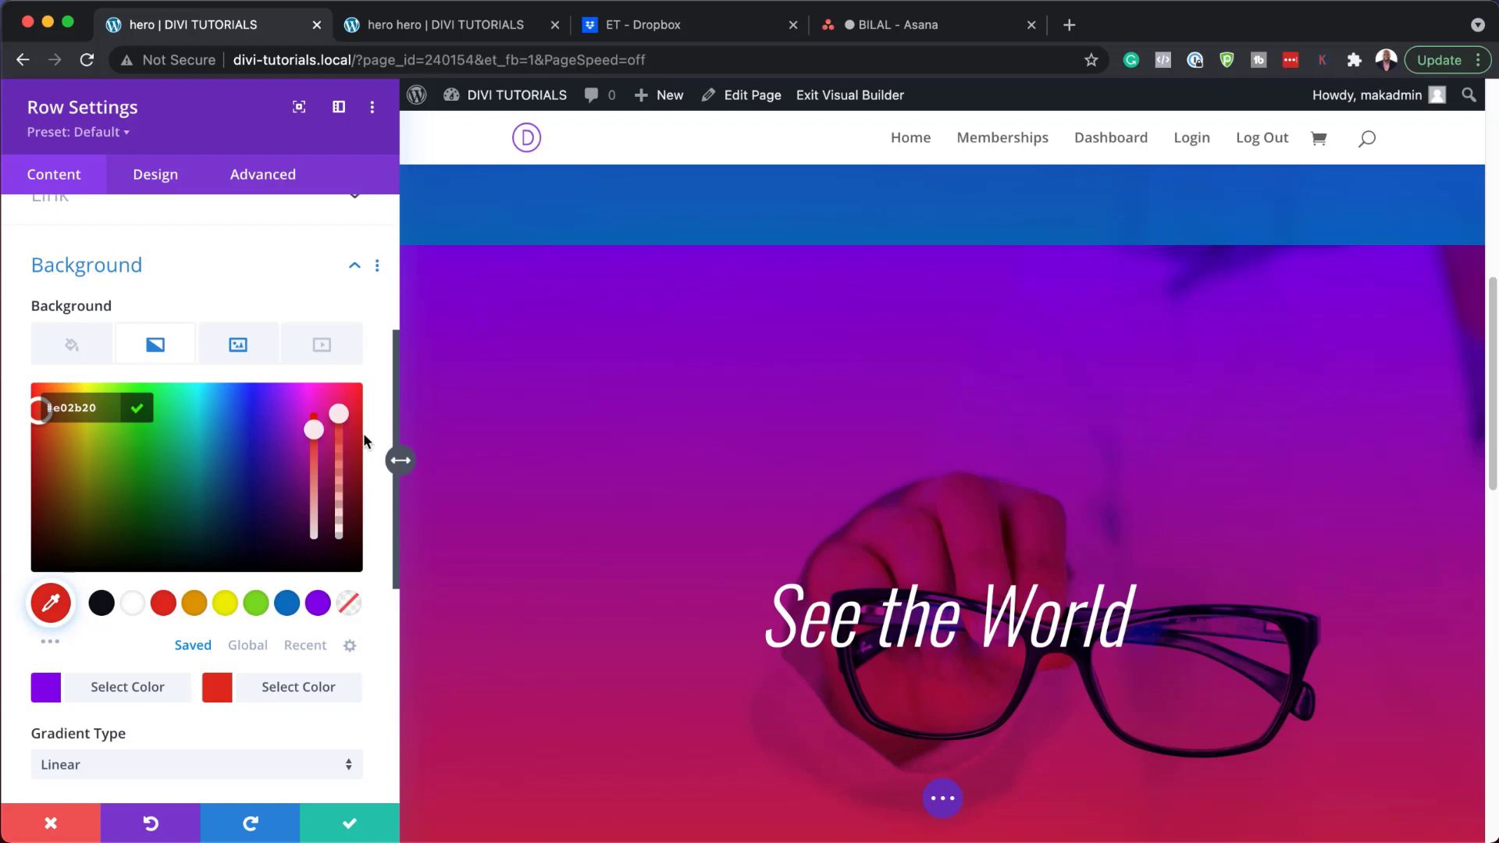
left_click(240, 345)
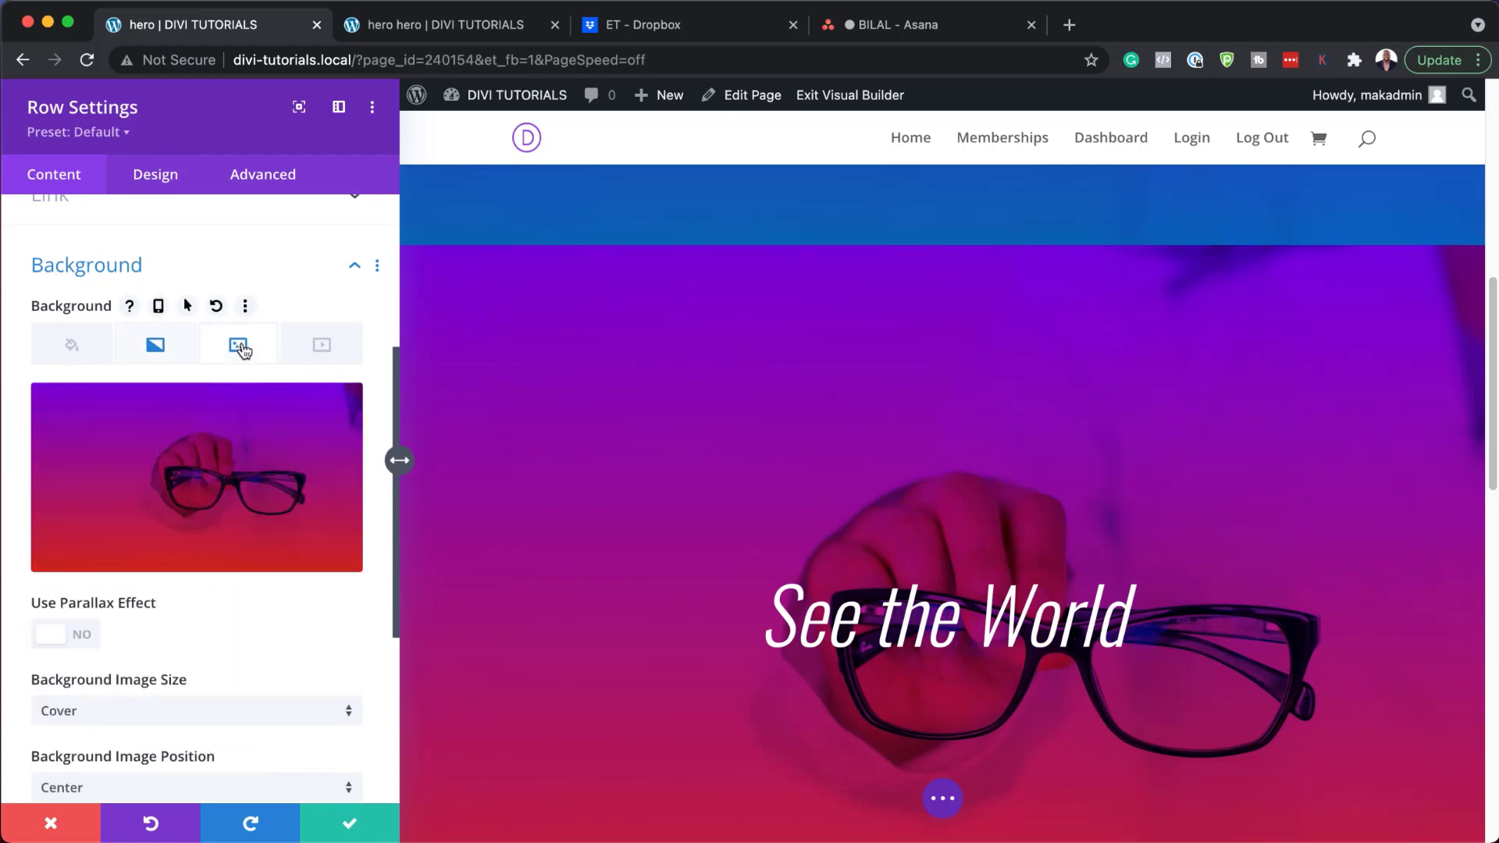
Set the eye-doctor-09 photo as the copied row's background image and save the row.
left_click(236, 466)
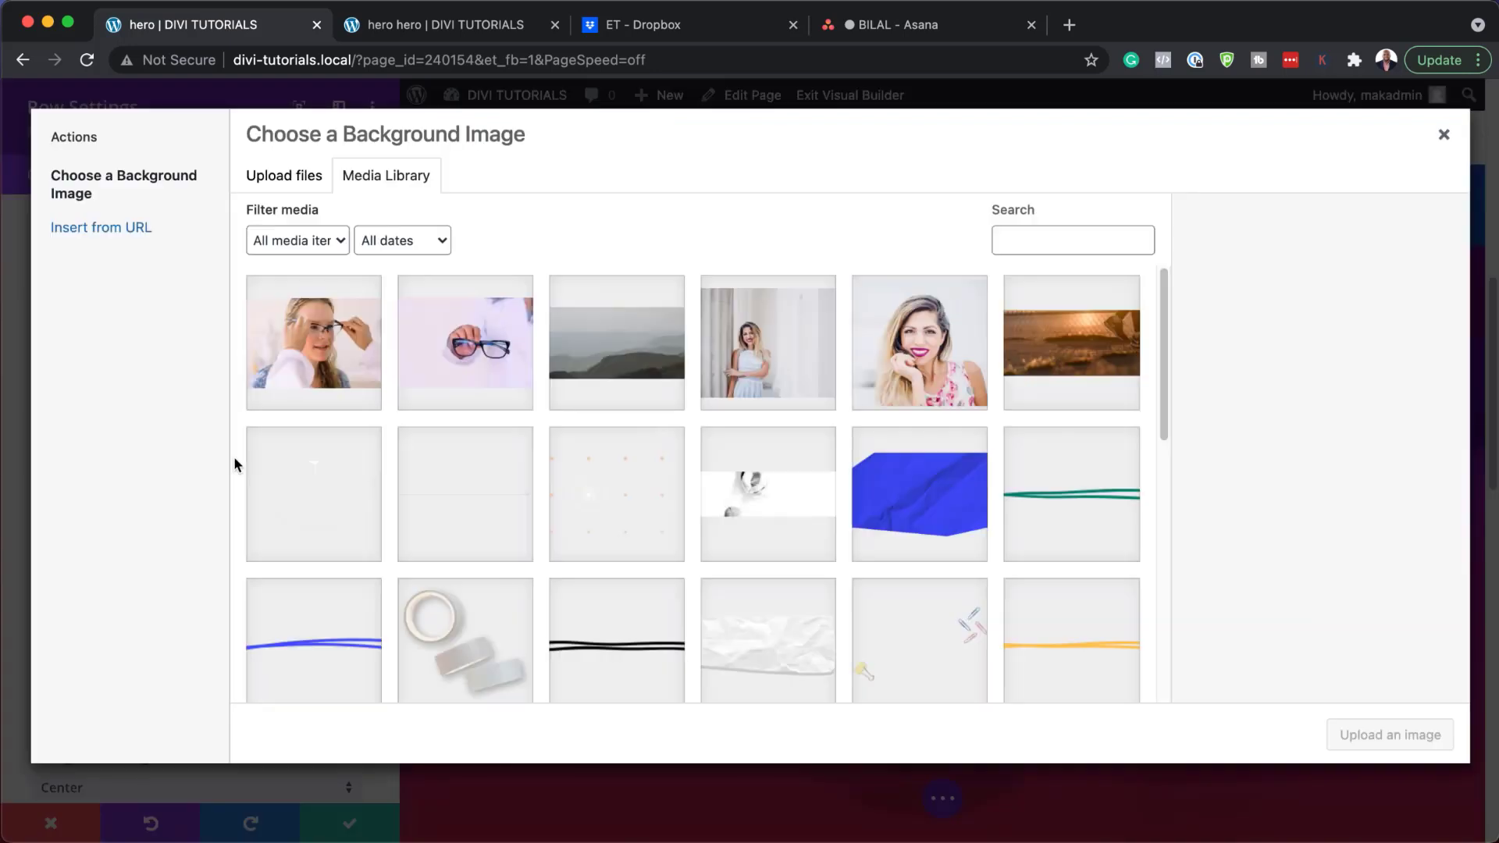
left_click(359, 355)
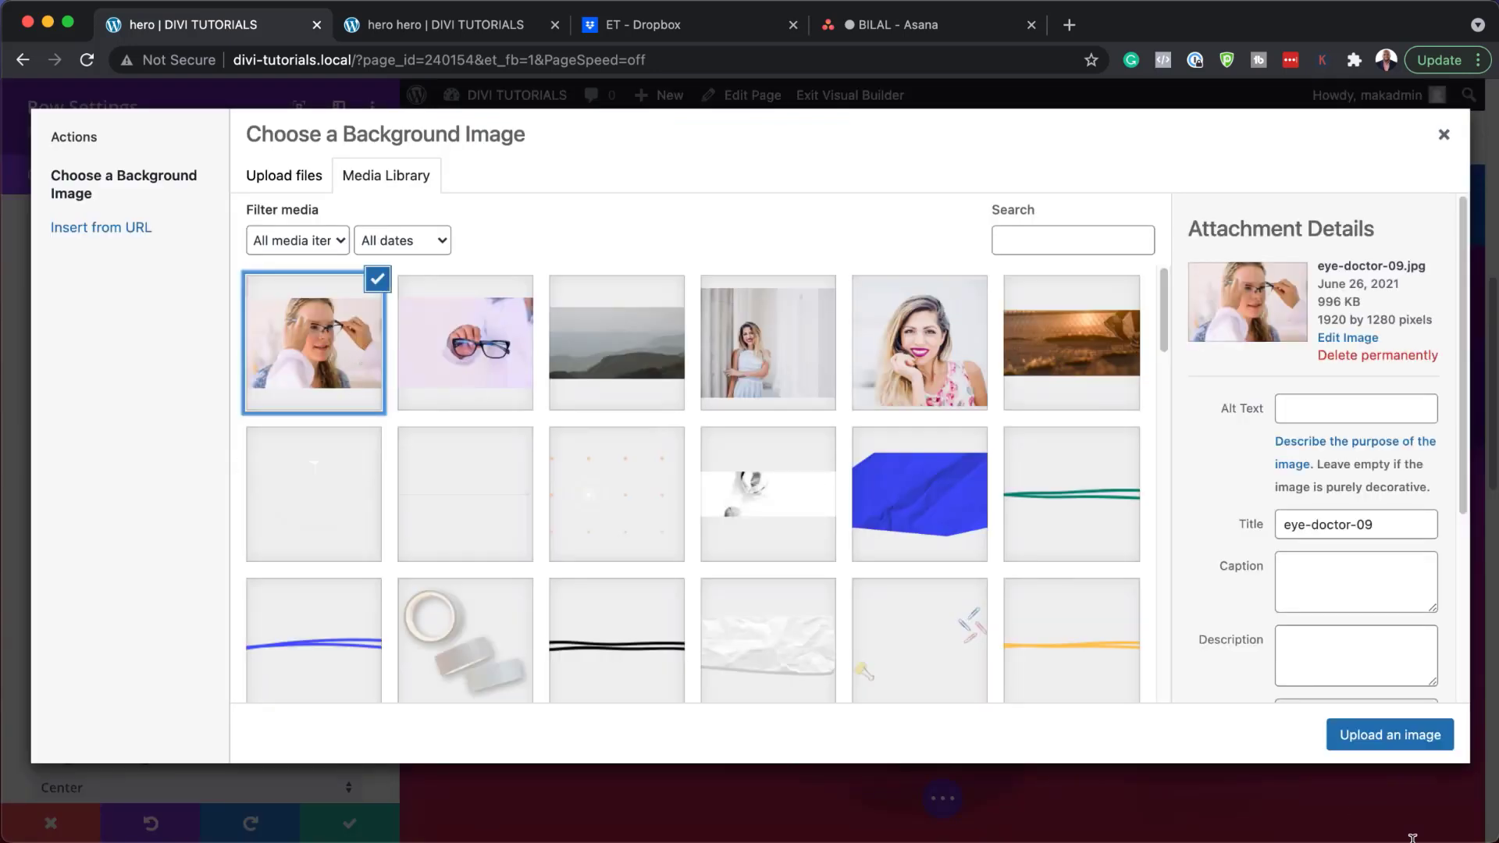
left_click(1424, 751)
mouse_move(342, 534)
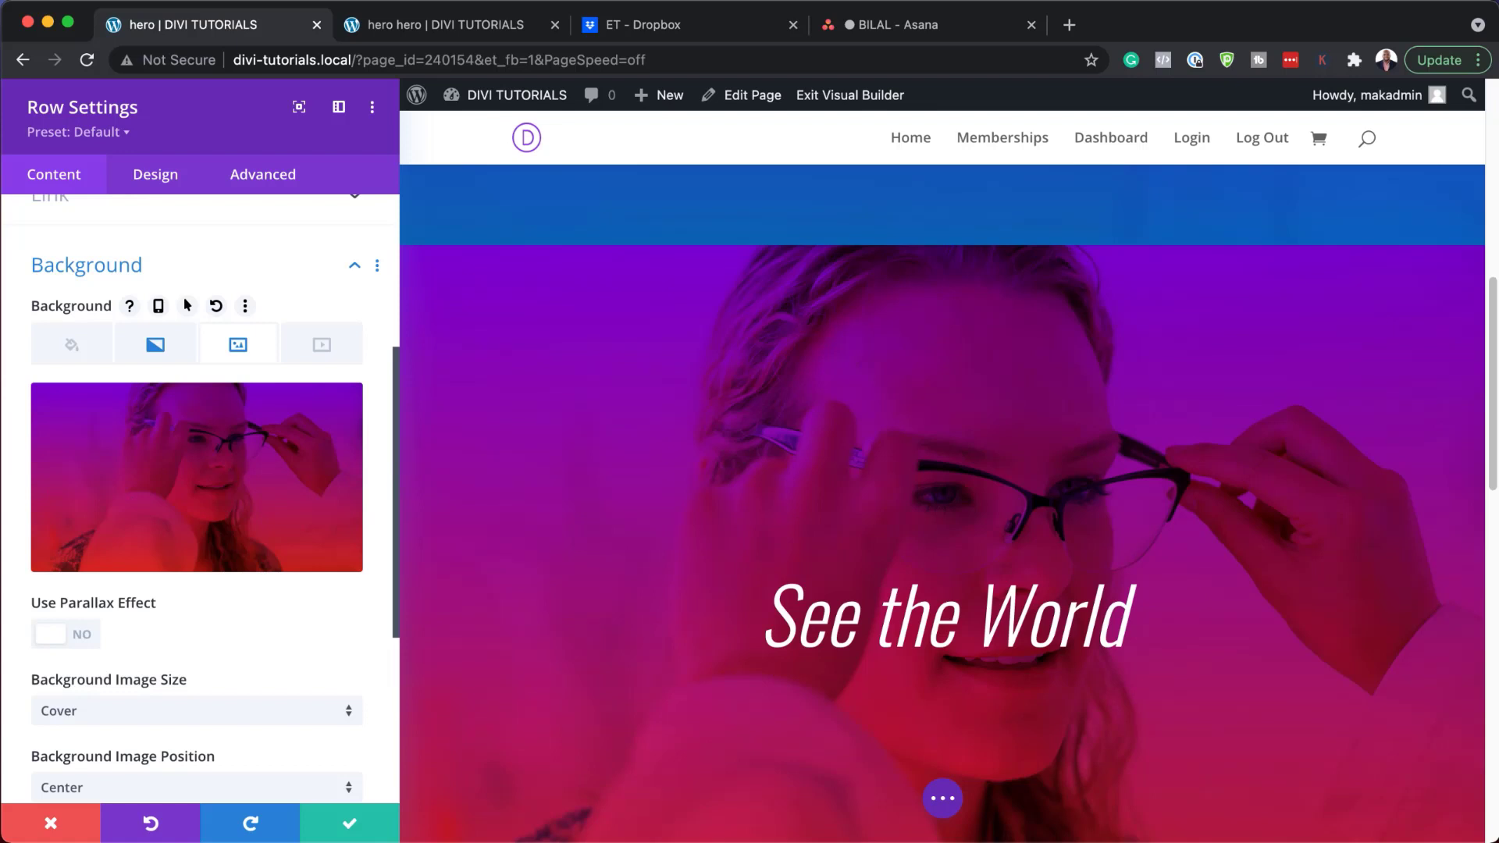
left_click(360, 832)
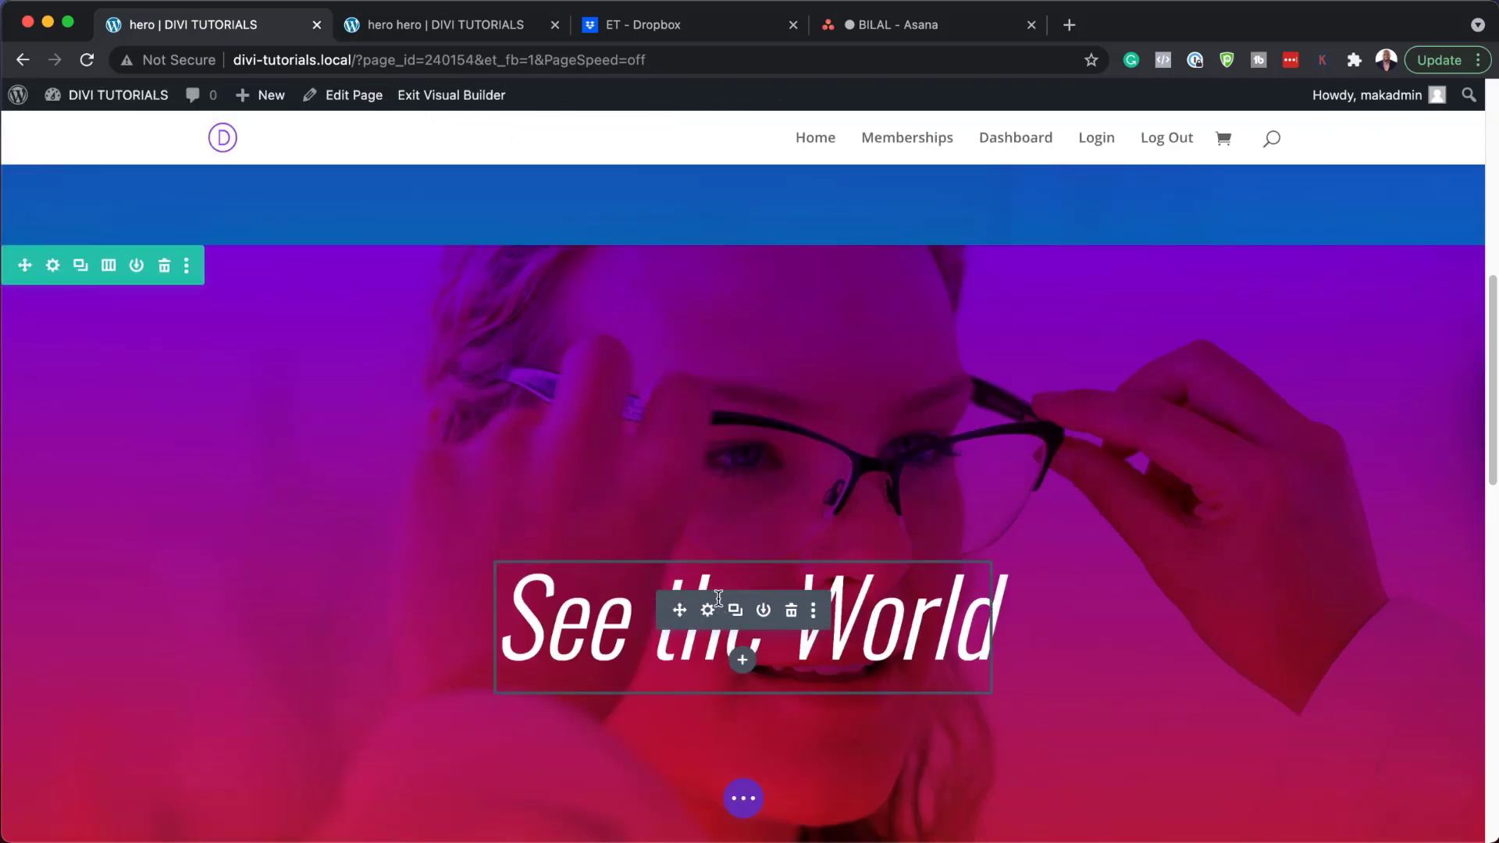
Retitle the call to action 'Why Wait' and set its button text to 'View Deal'.
left_click(711, 619)
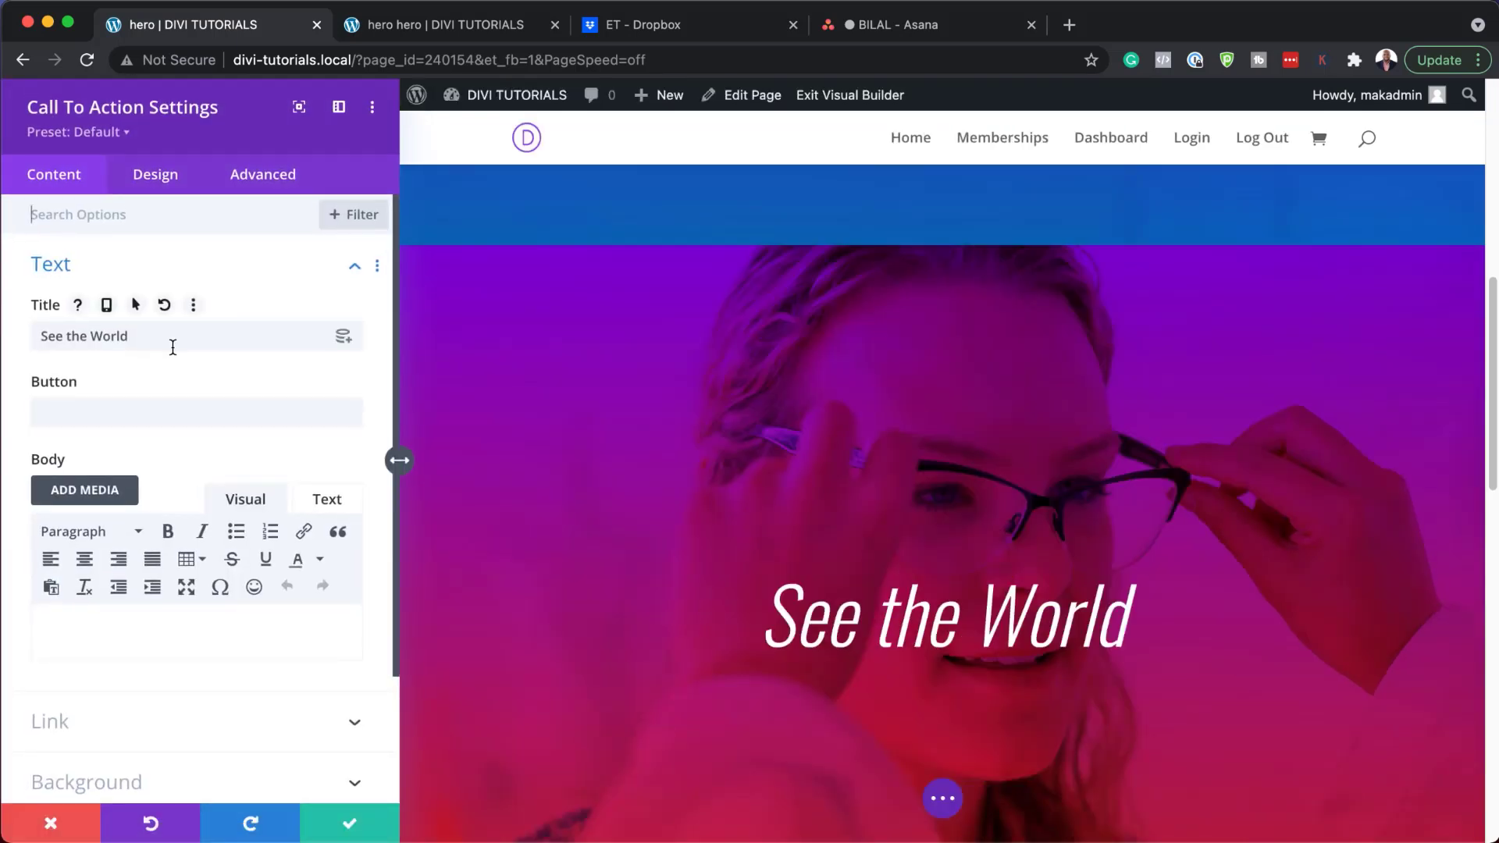
double_click(172, 343)
triple_click(171, 343)
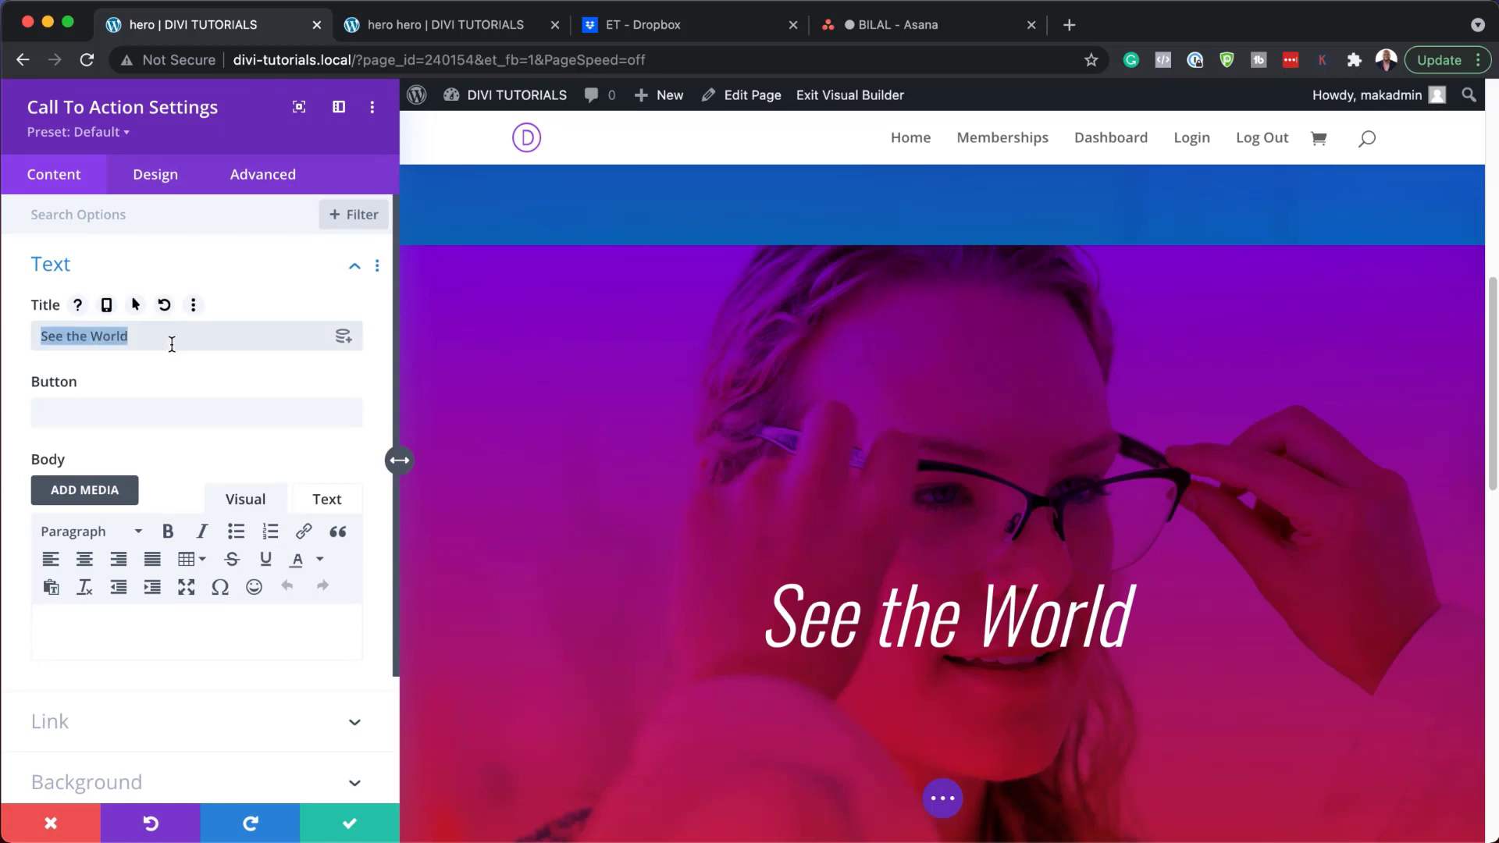
type("Why Wait")
left_click(115, 412)
type("View Deal")
Paste the glasses tagline into the body and set the button link URL to '#'.
left_click(97, 625)
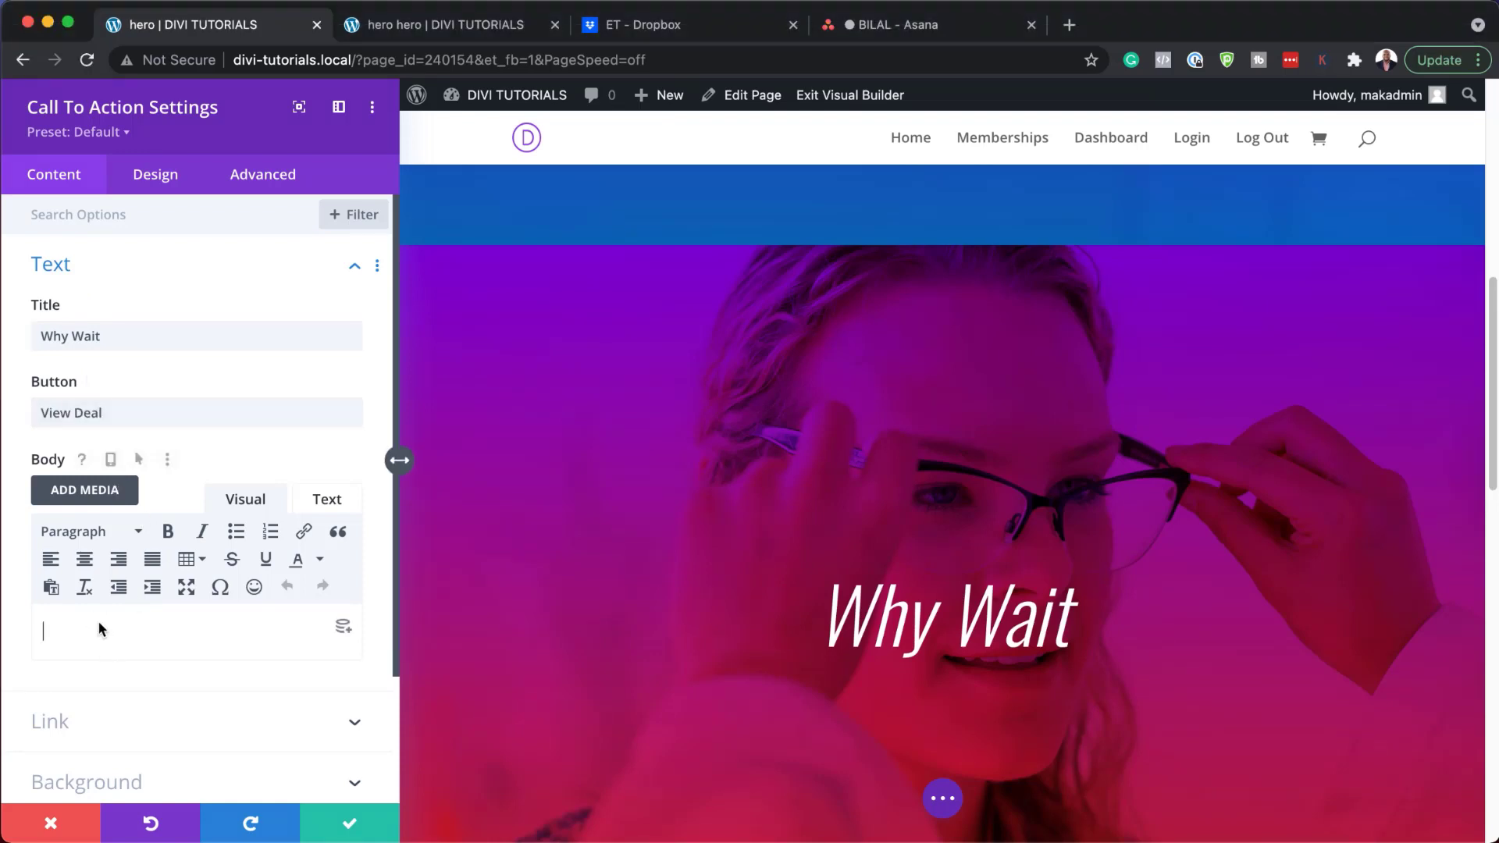
type("Get a pair of glasses you love today!")
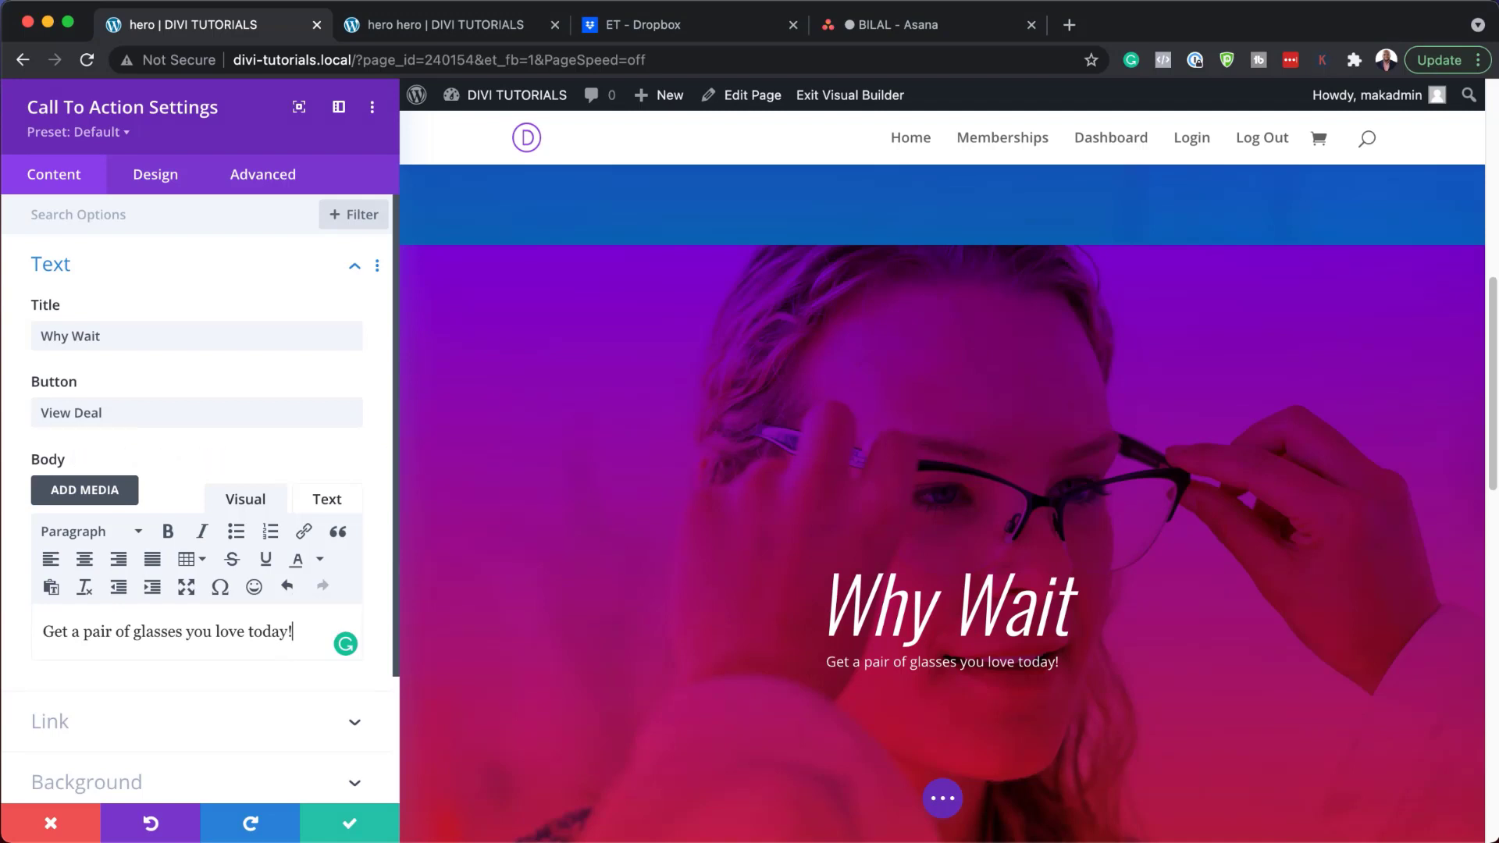
scroll(187, 620, "down", 3)
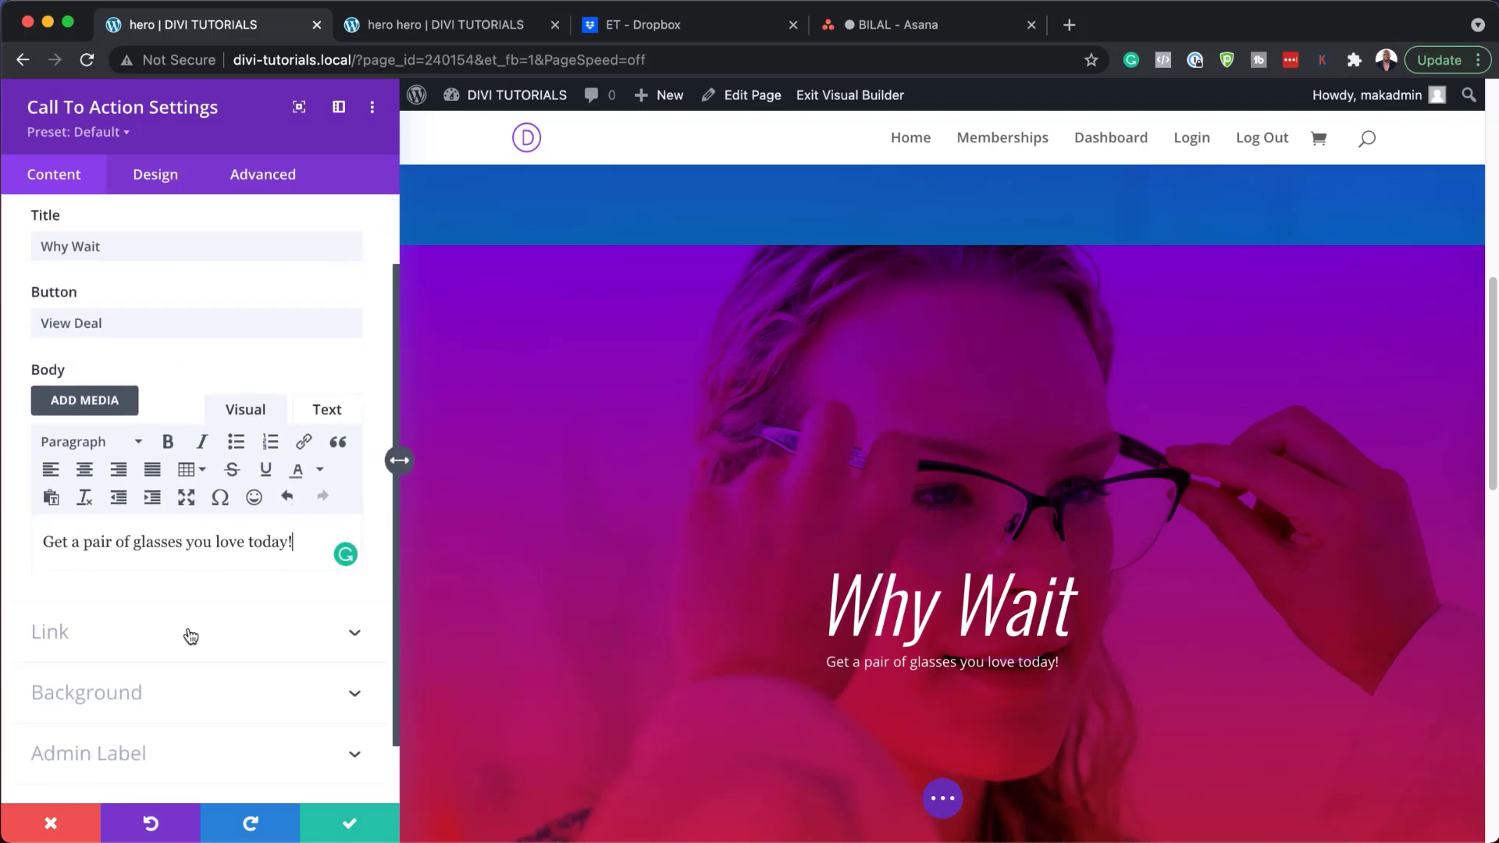
left_click(190, 630)
left_click(113, 316)
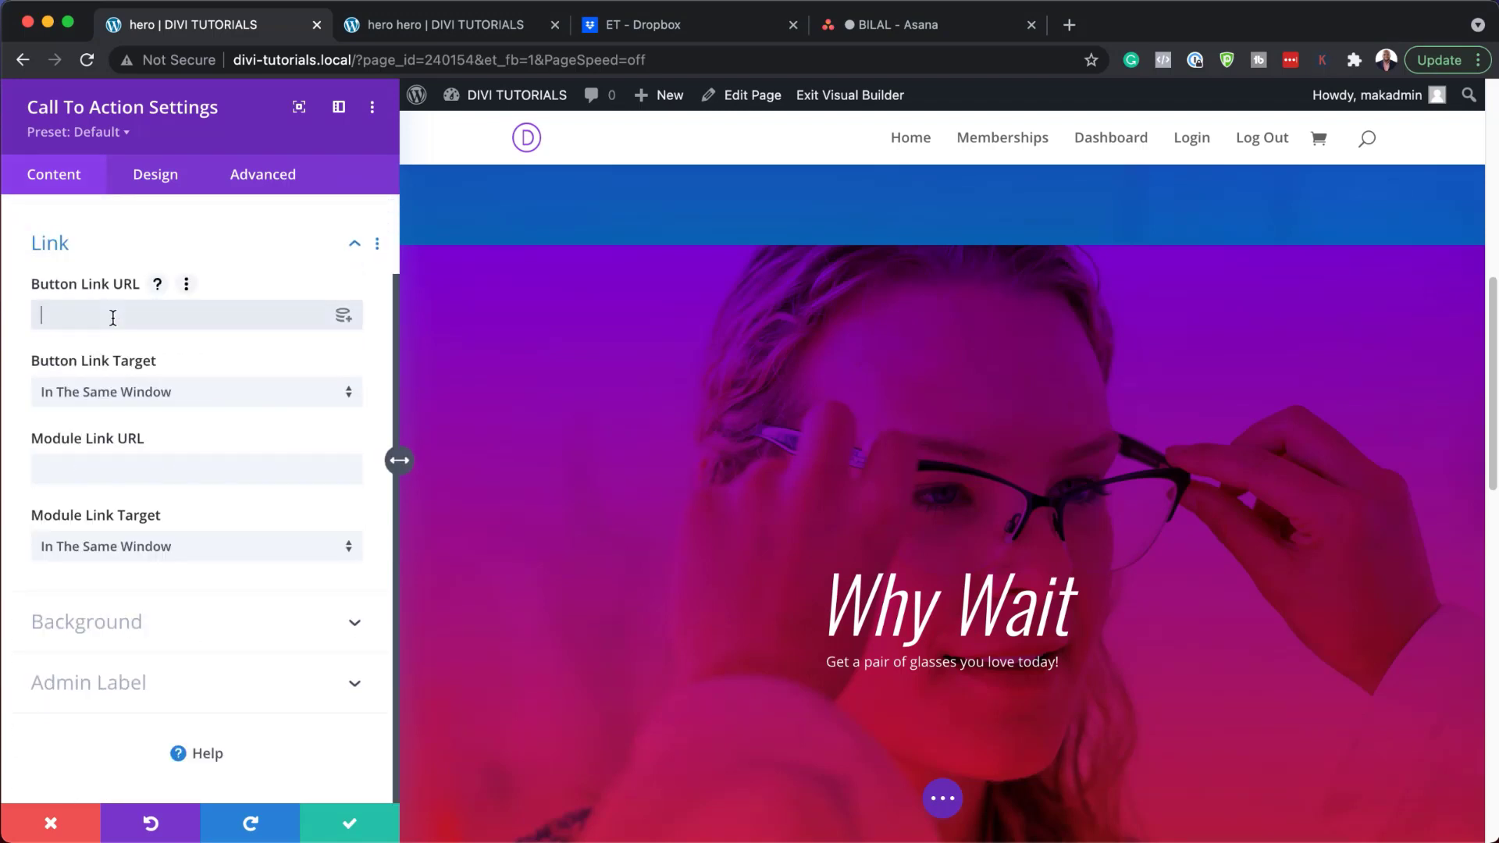
type("#")
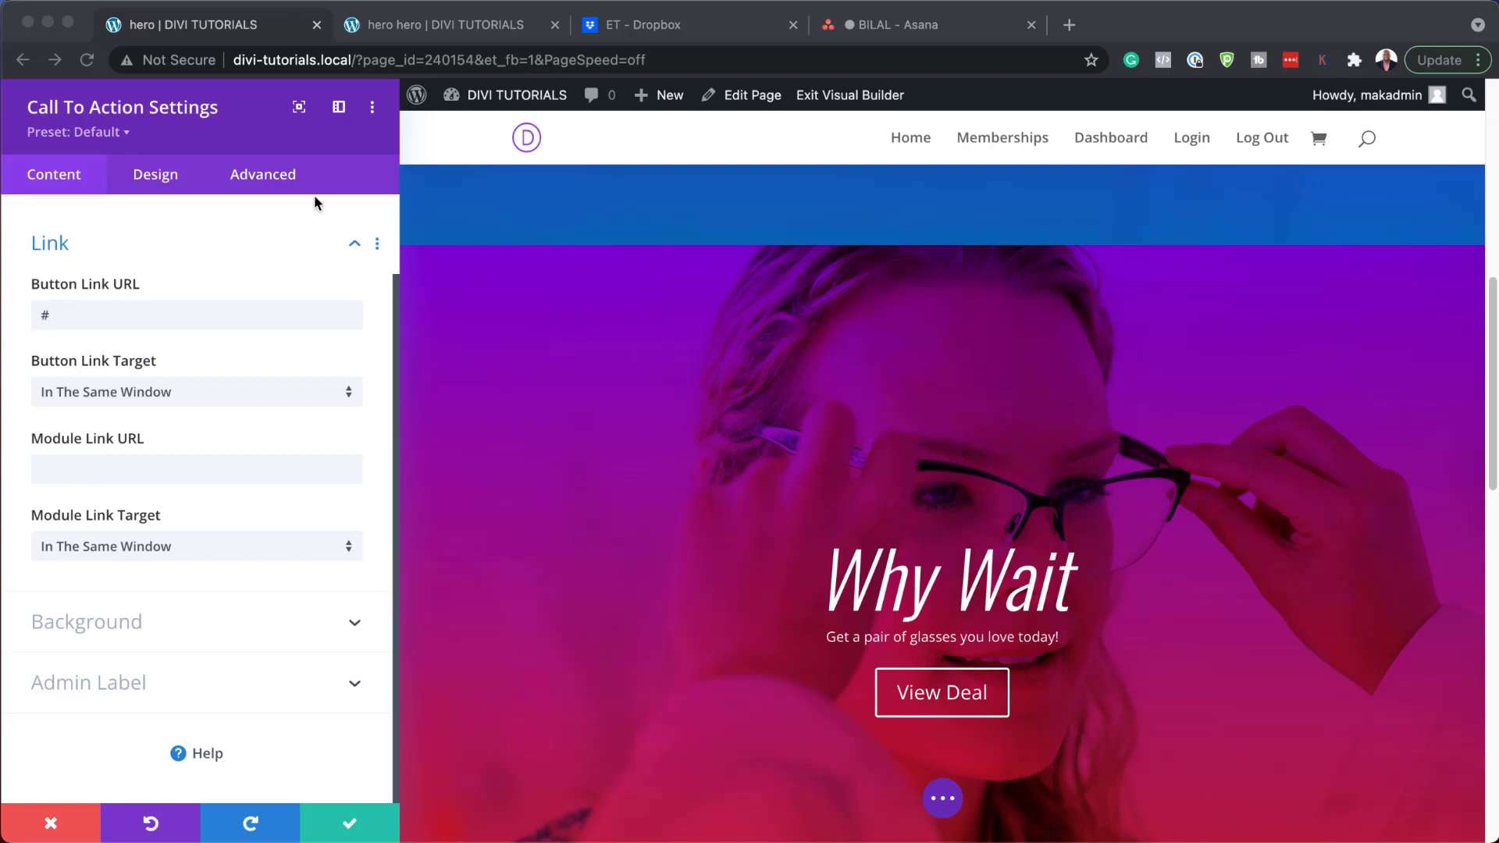
Enable custom button styles and give the View Deal button a #8300e9 purple background.
left_click(160, 181)
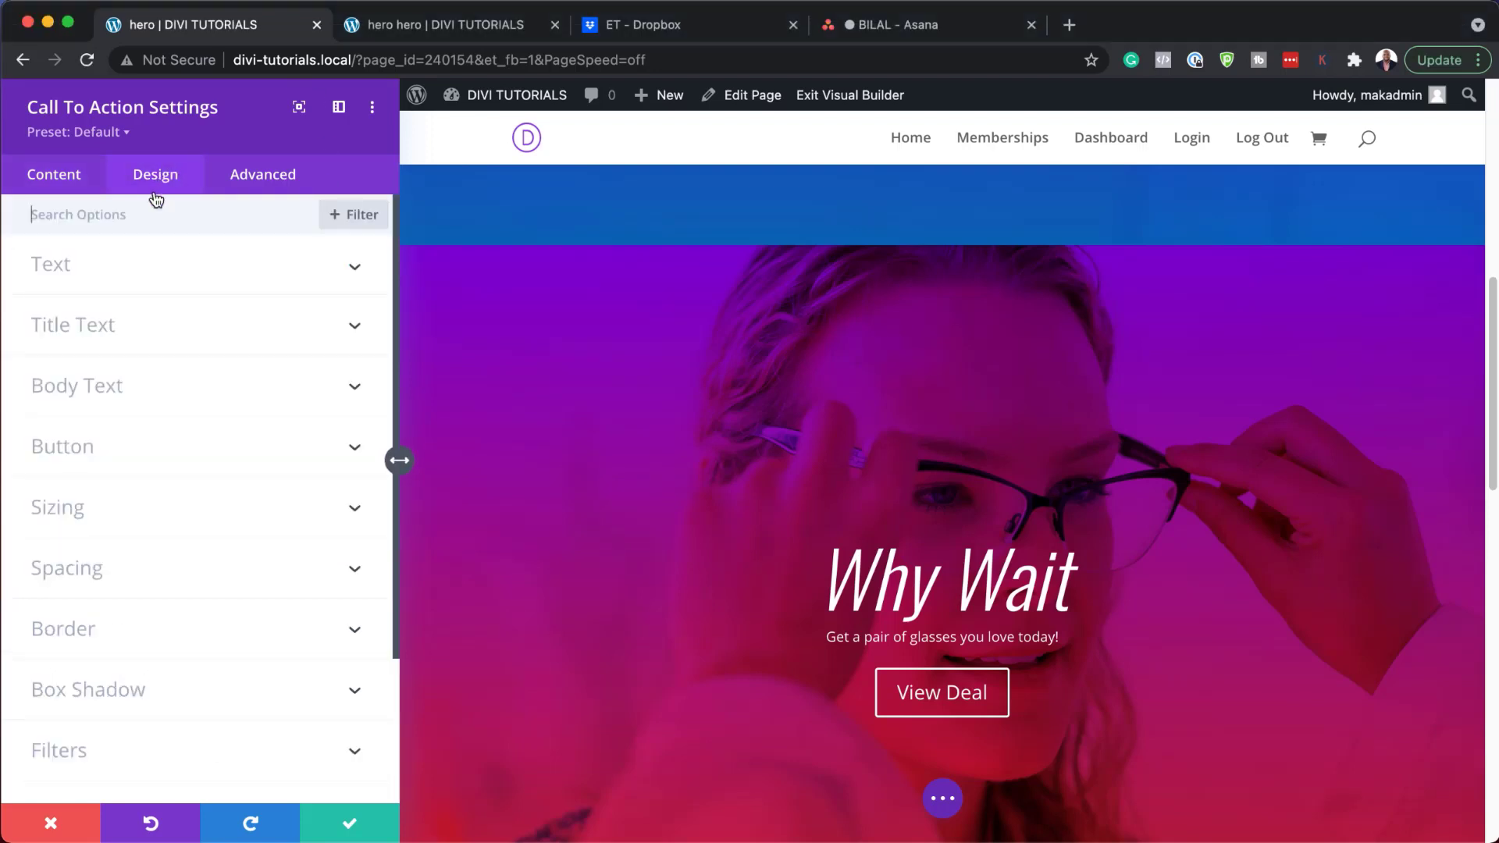
left_click(87, 451)
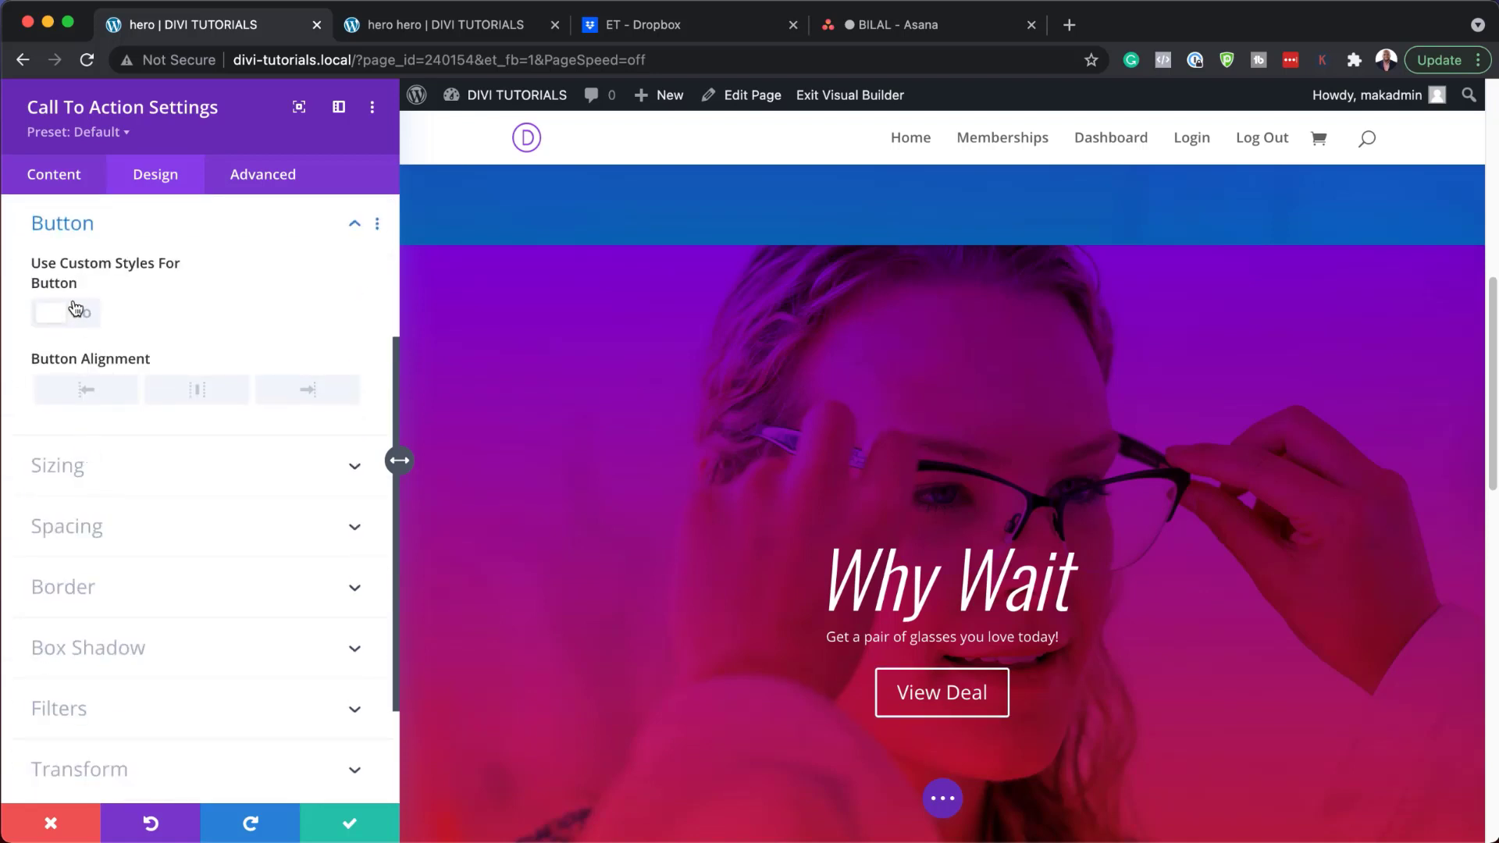
left_click(76, 310)
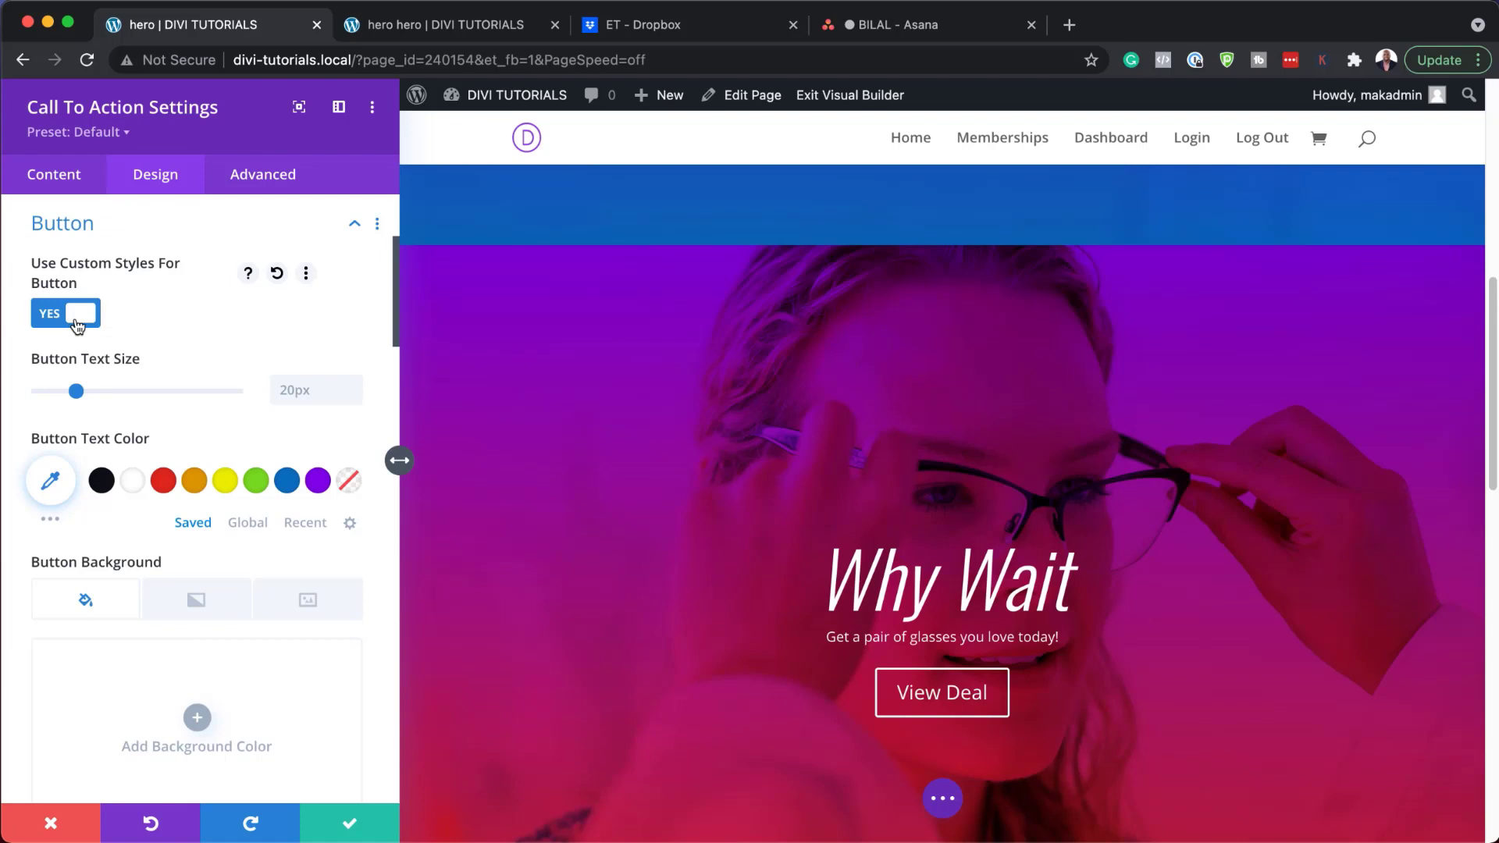
scroll(210, 704, "down", 2)
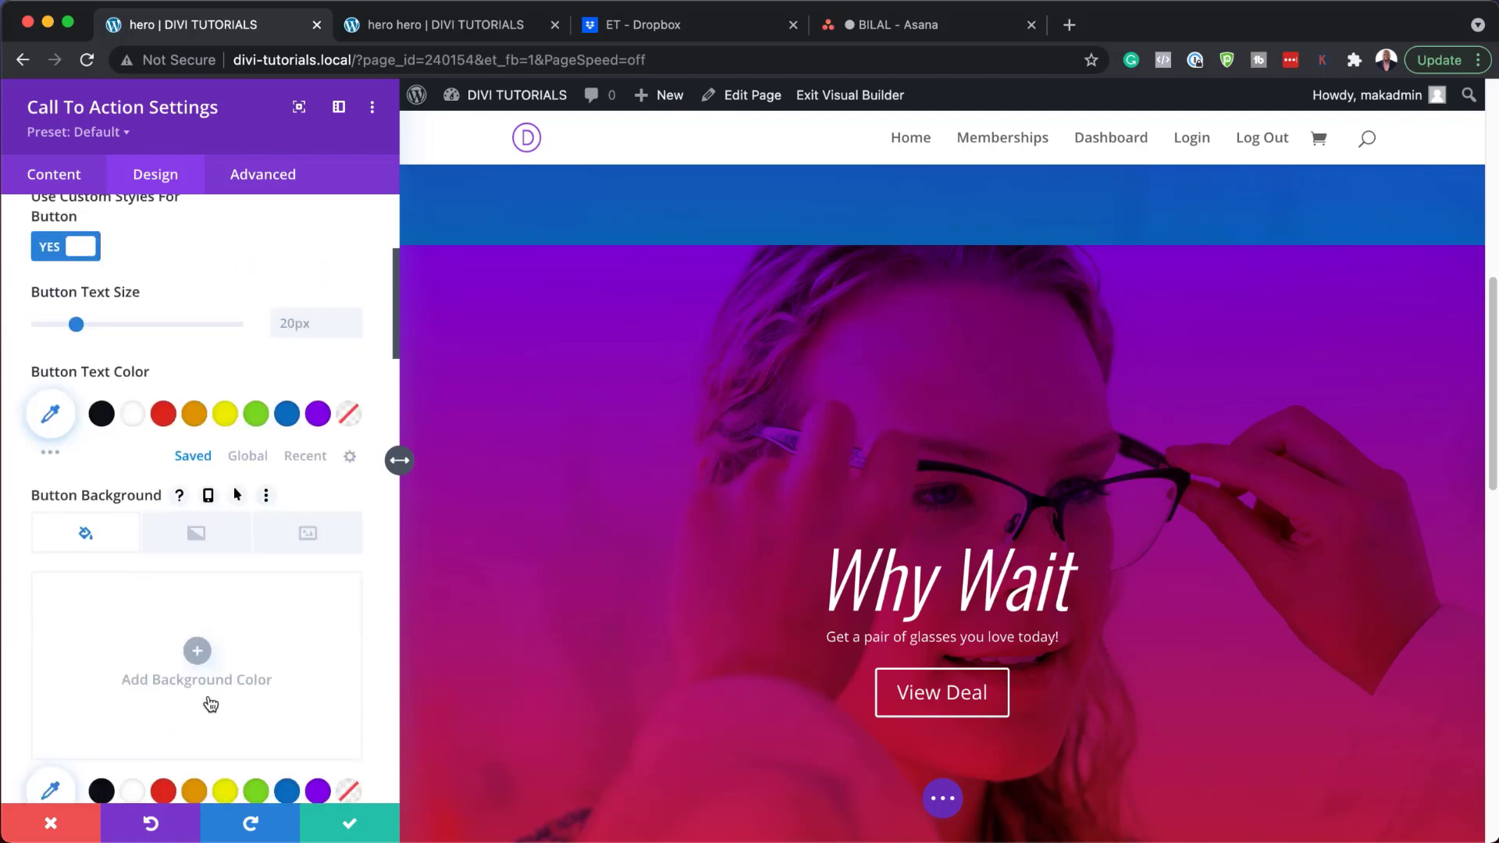
left_click(196, 651)
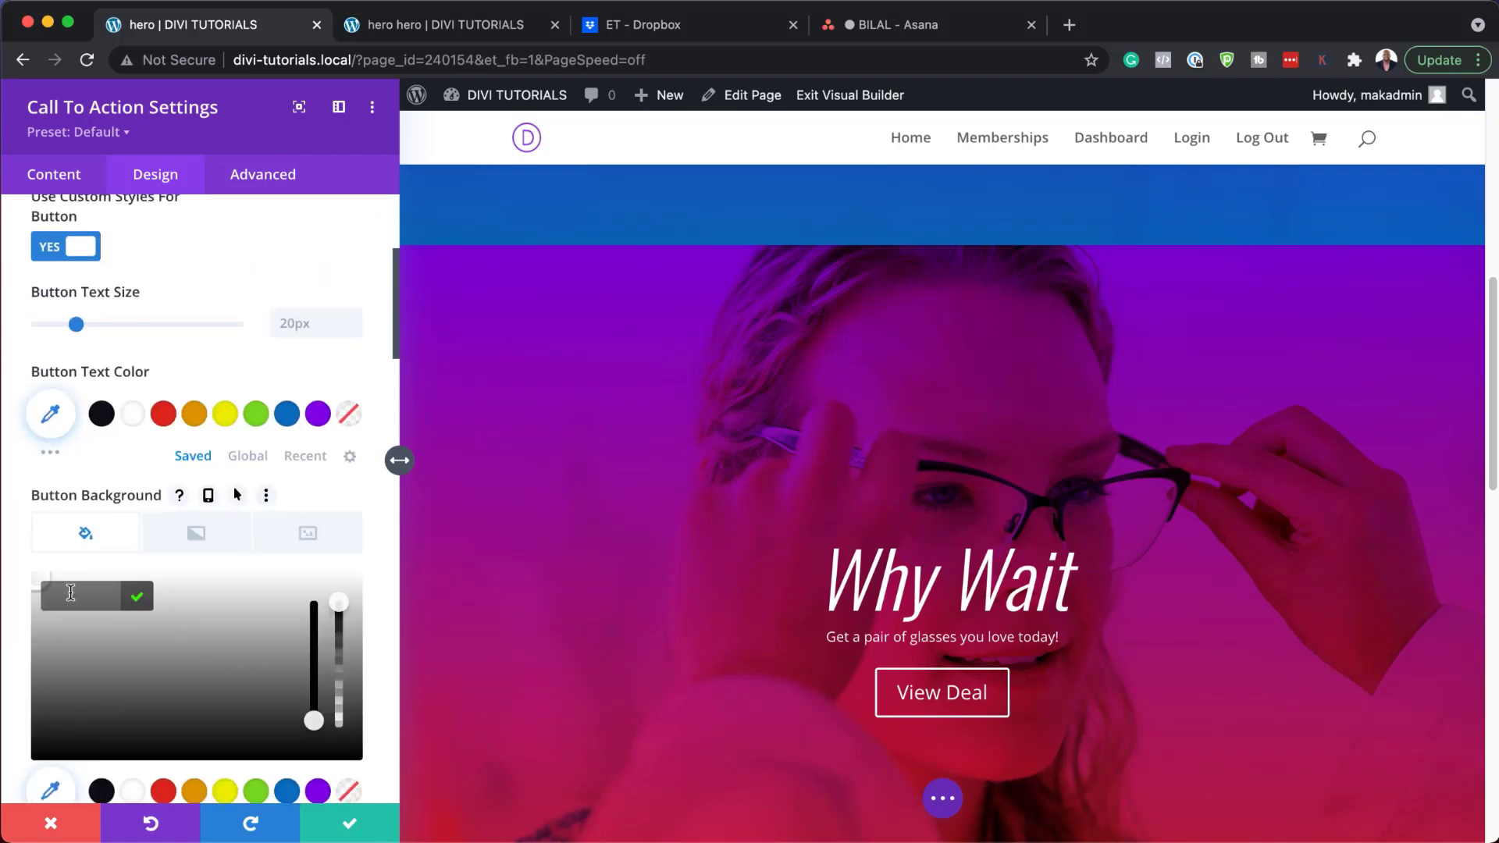
type("#8300e9")
key("Return")
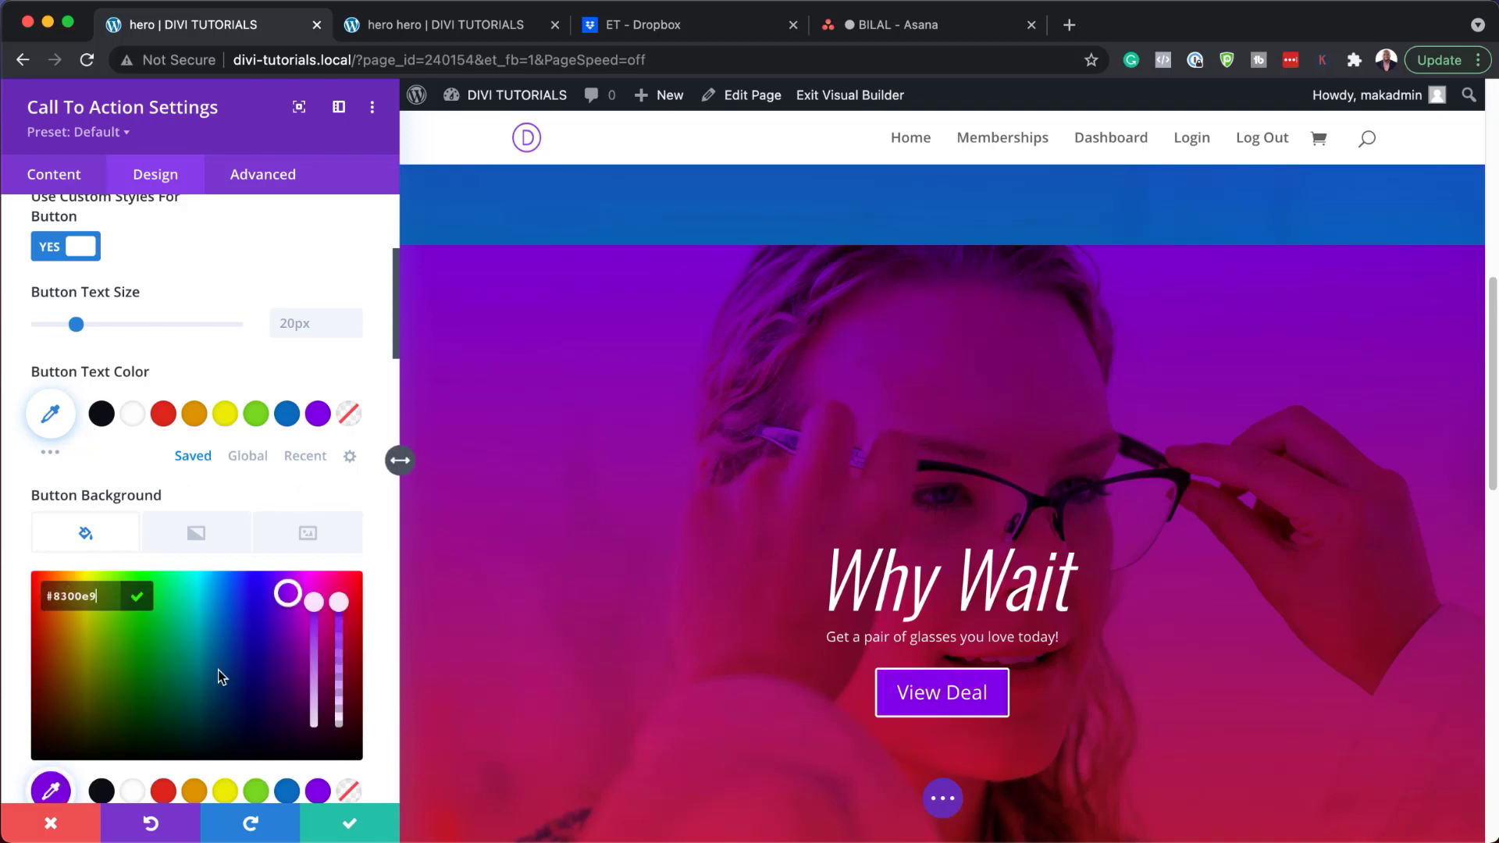
Set the button border colour to the same #8300e9 purple.
scroll(218, 676, "down", 5)
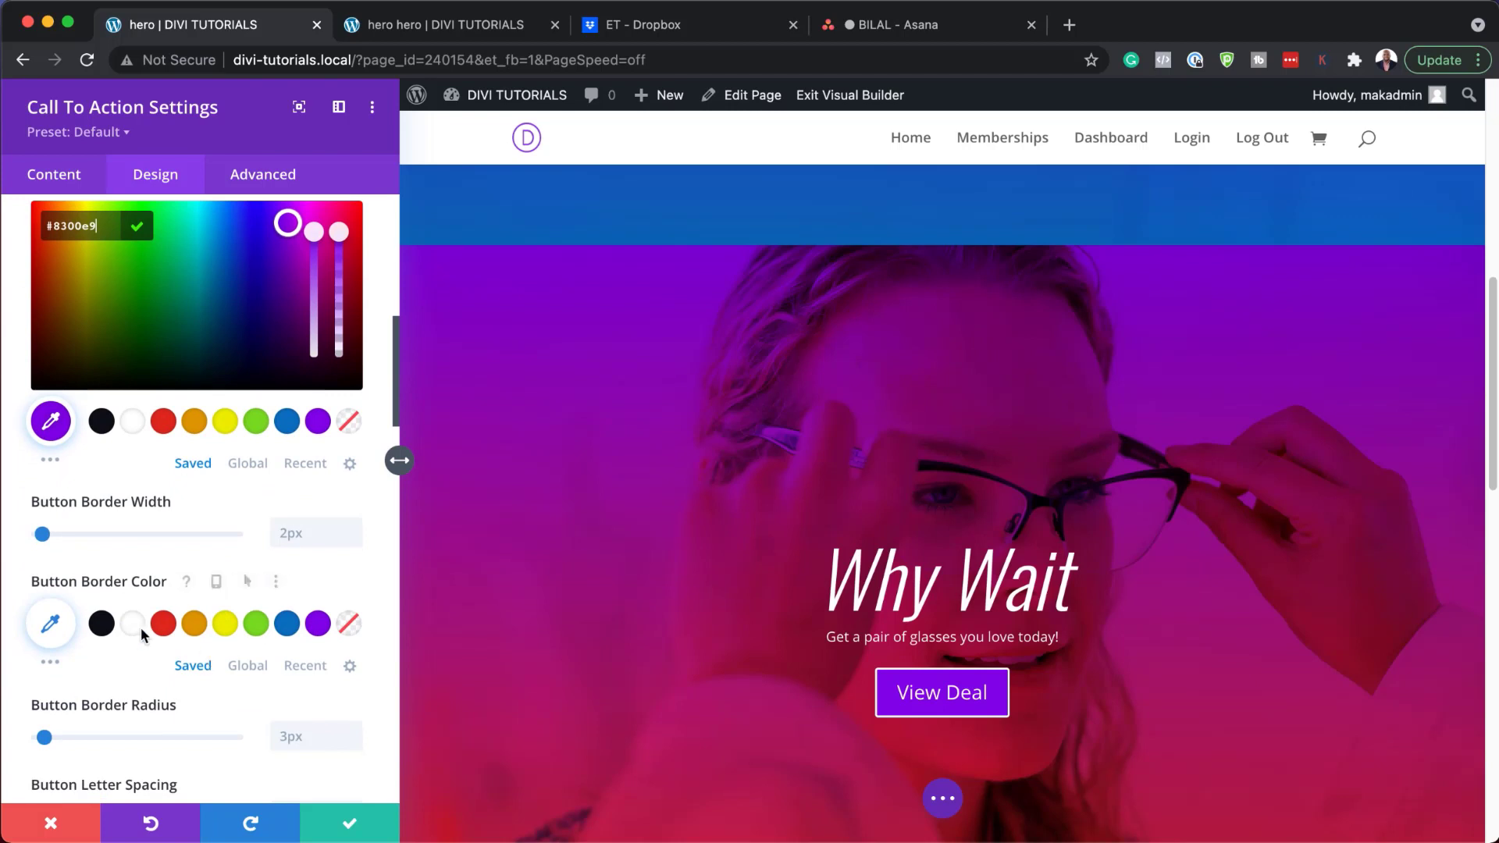
left_click(50, 622)
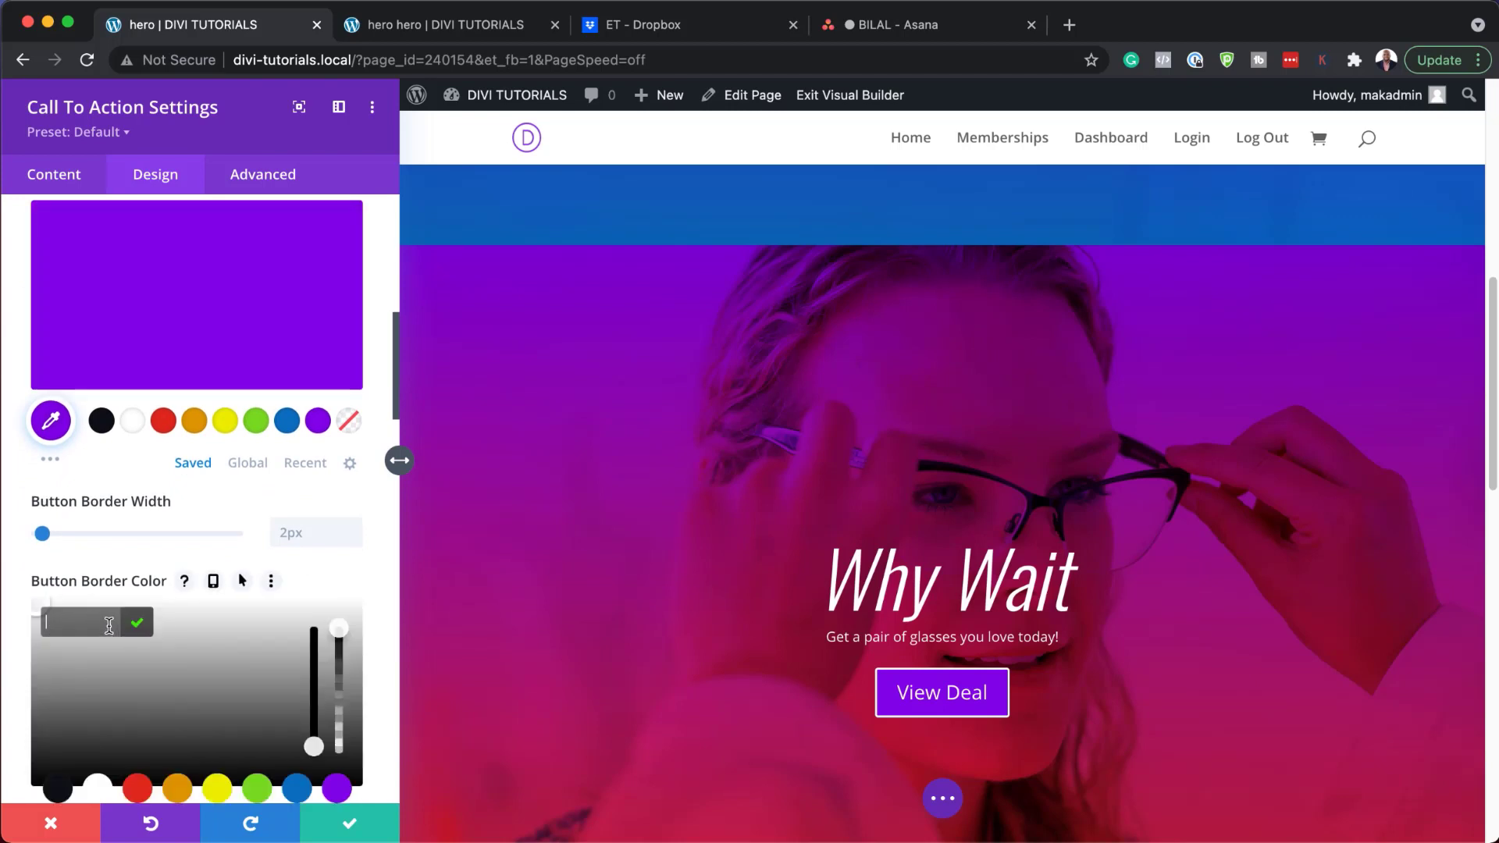
type("#8300e9")
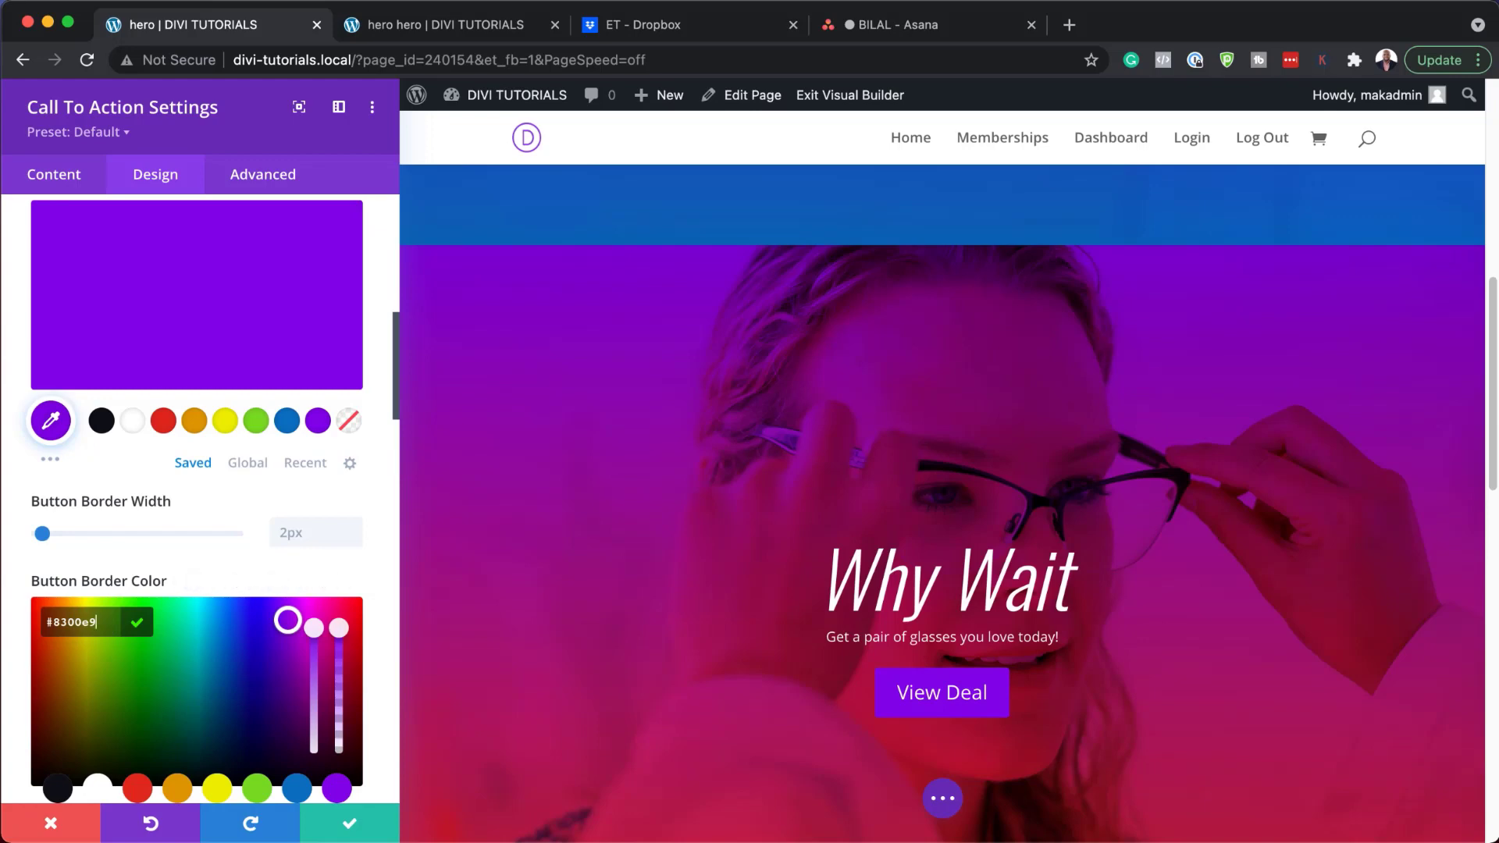
scroll(247, 681, "down", 6)
scroll(249, 685, "down", 15)
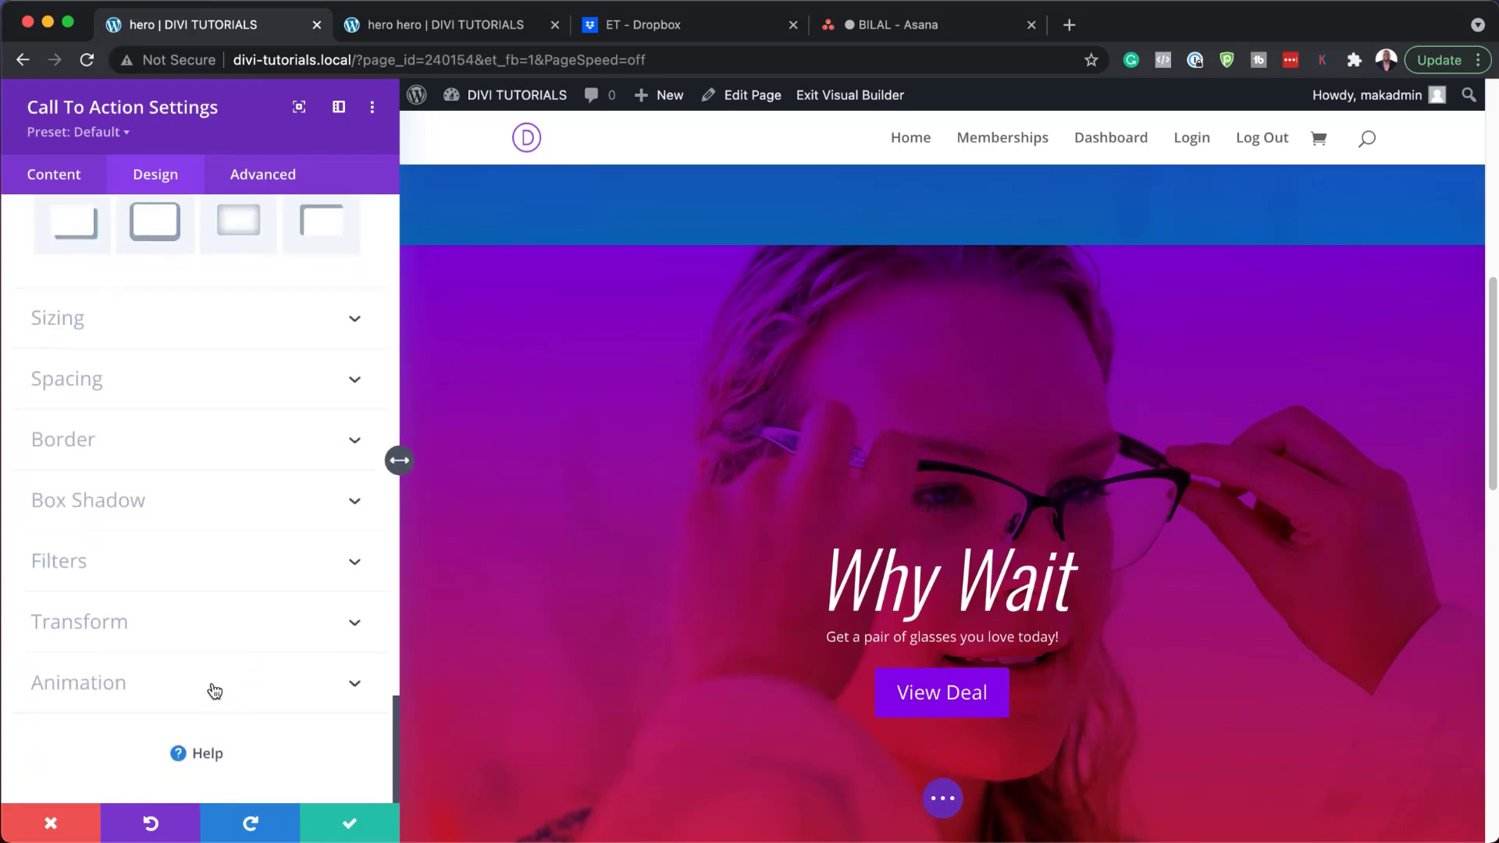
Set the call to action's animation to 2000ms duration with a 4000ms delay, and save.
left_click(209, 691)
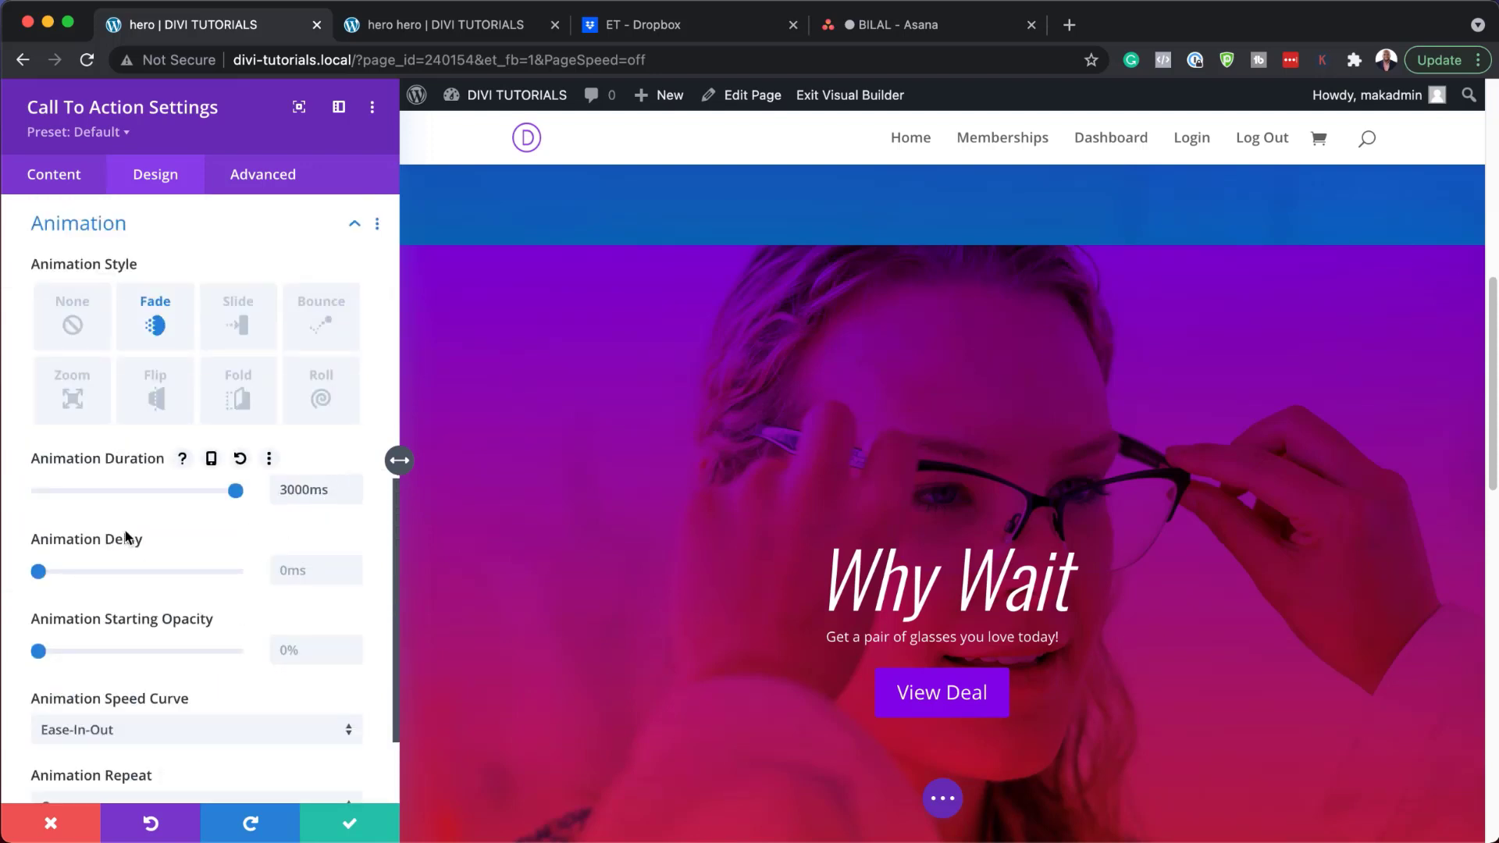
left_click_drag(288, 489, 271, 489)
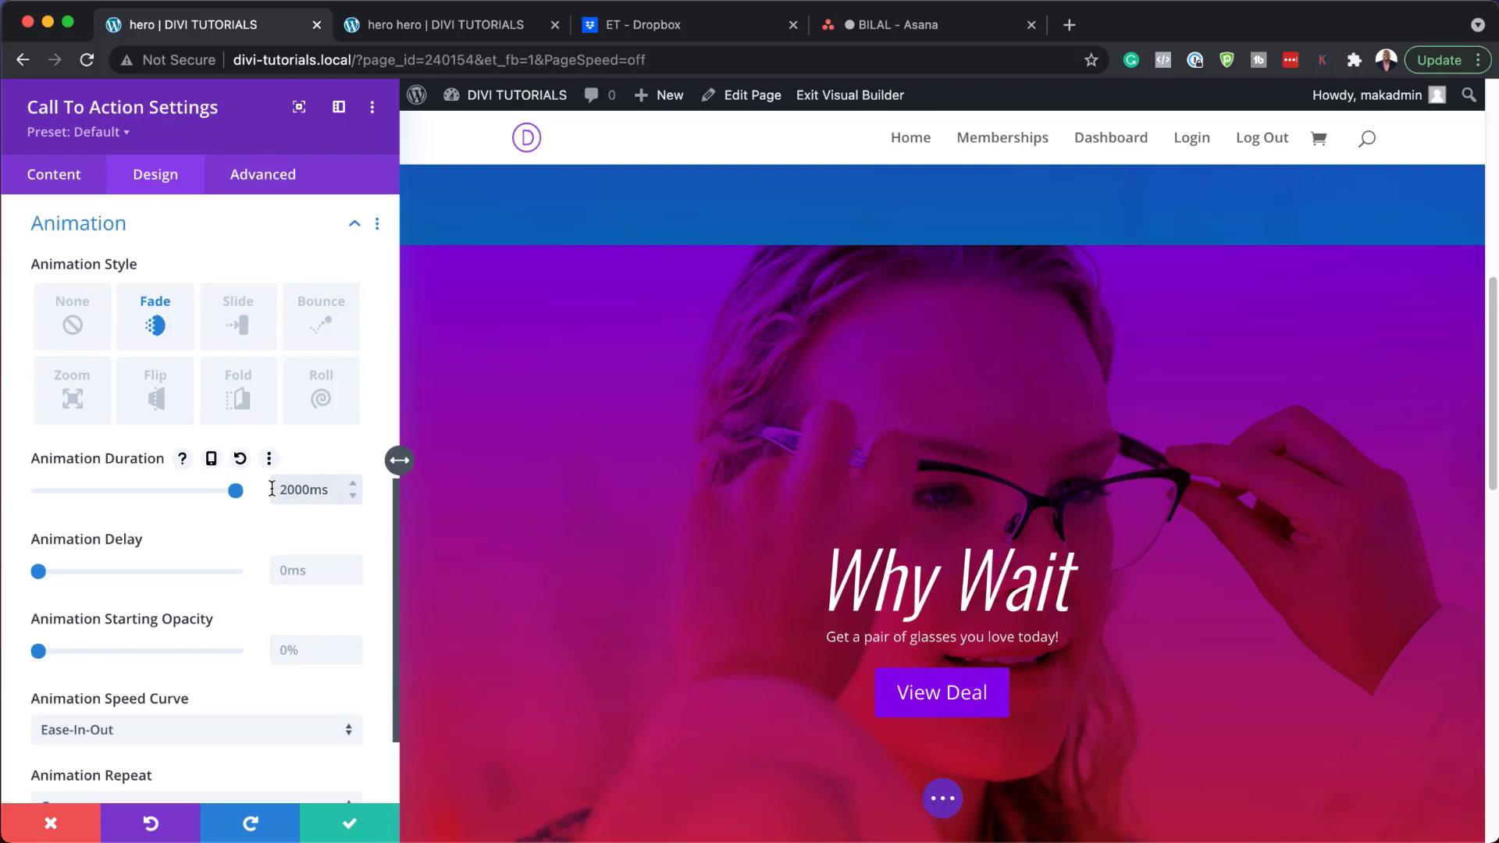
left_click(310, 581)
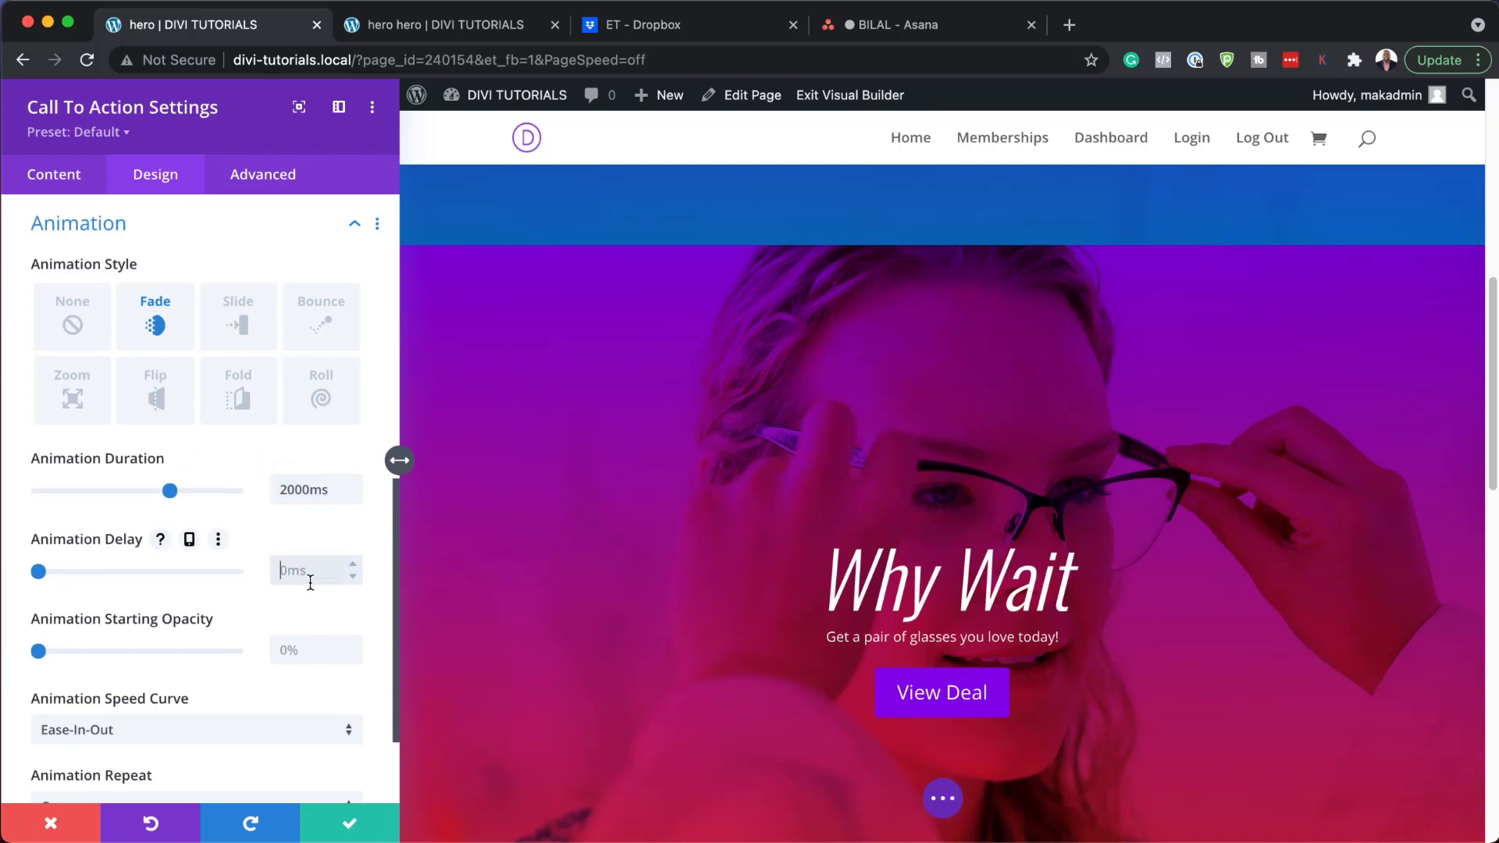
type("4000ms")
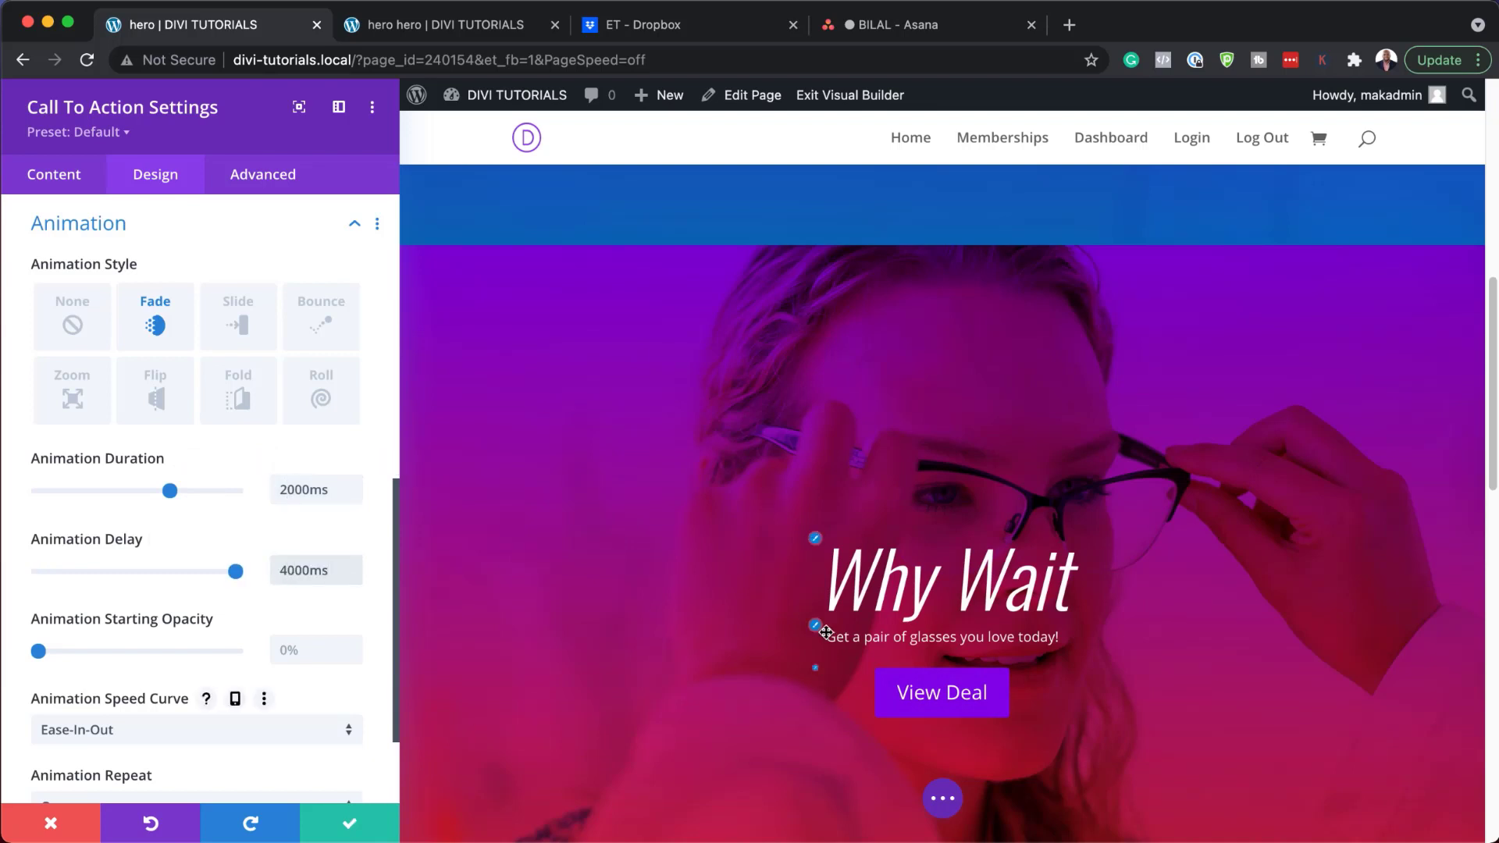
left_click(350, 829)
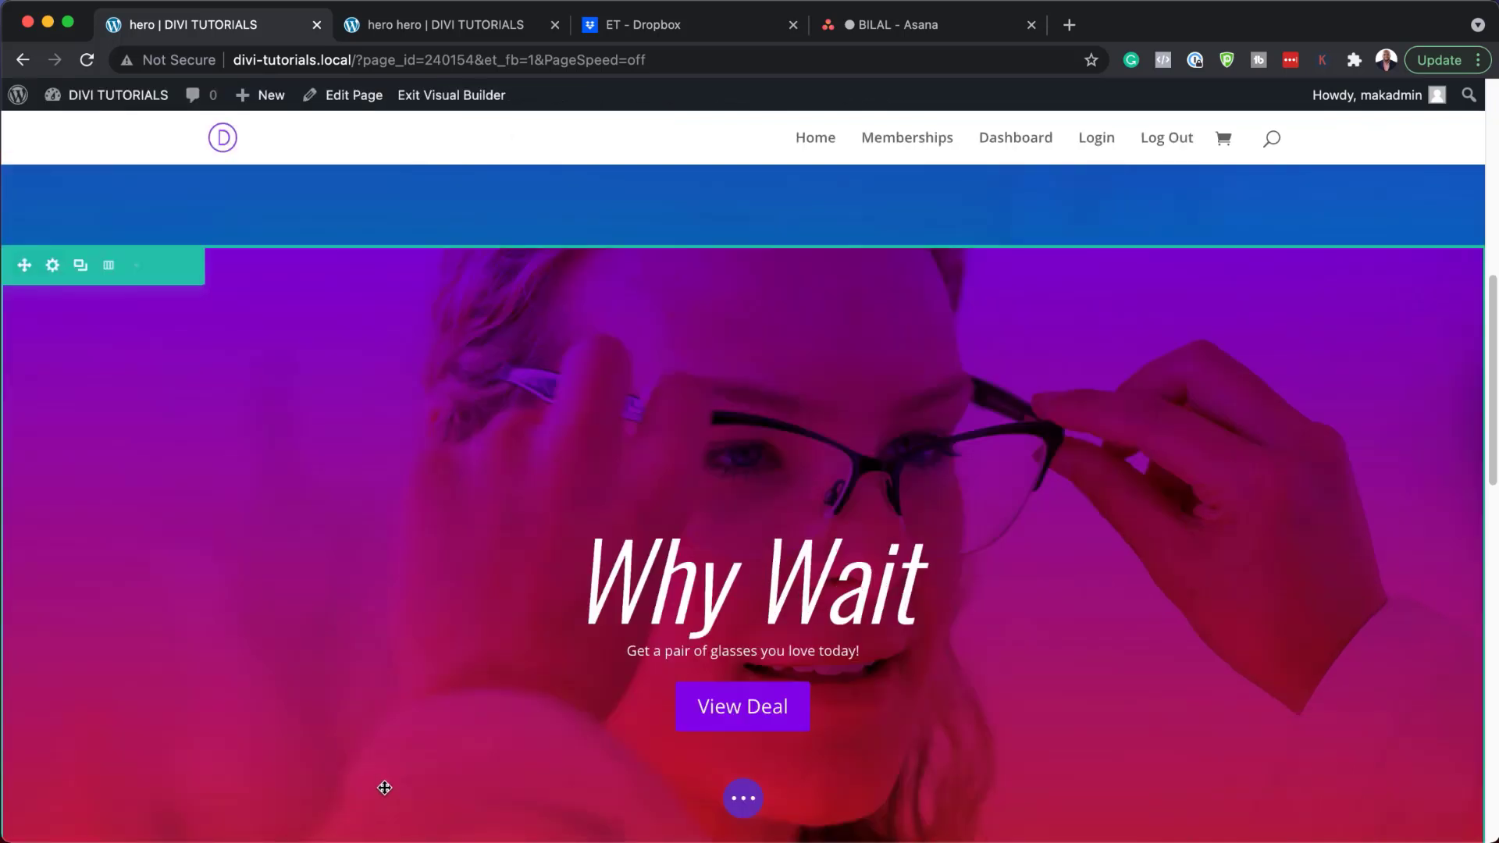
Anchor the white divider's position to the top-right corner of its row.
scroll(556, 594, "up", 5)
mouse_move(599, 469)
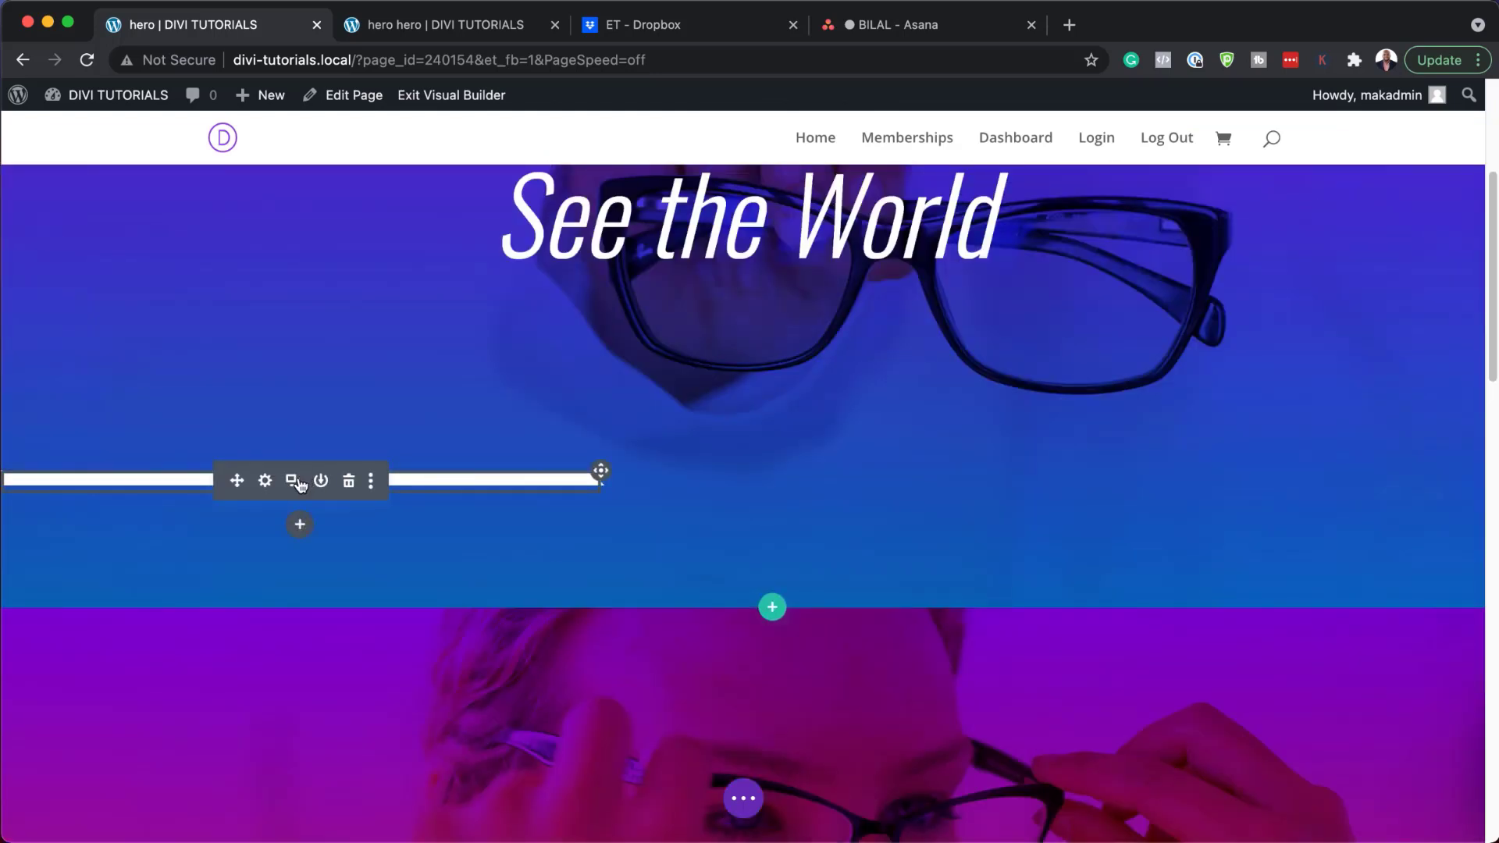
scroll(508, 602, "down", 6)
mouse_move(392, 544)
scroll(385, 572, "up", 1)
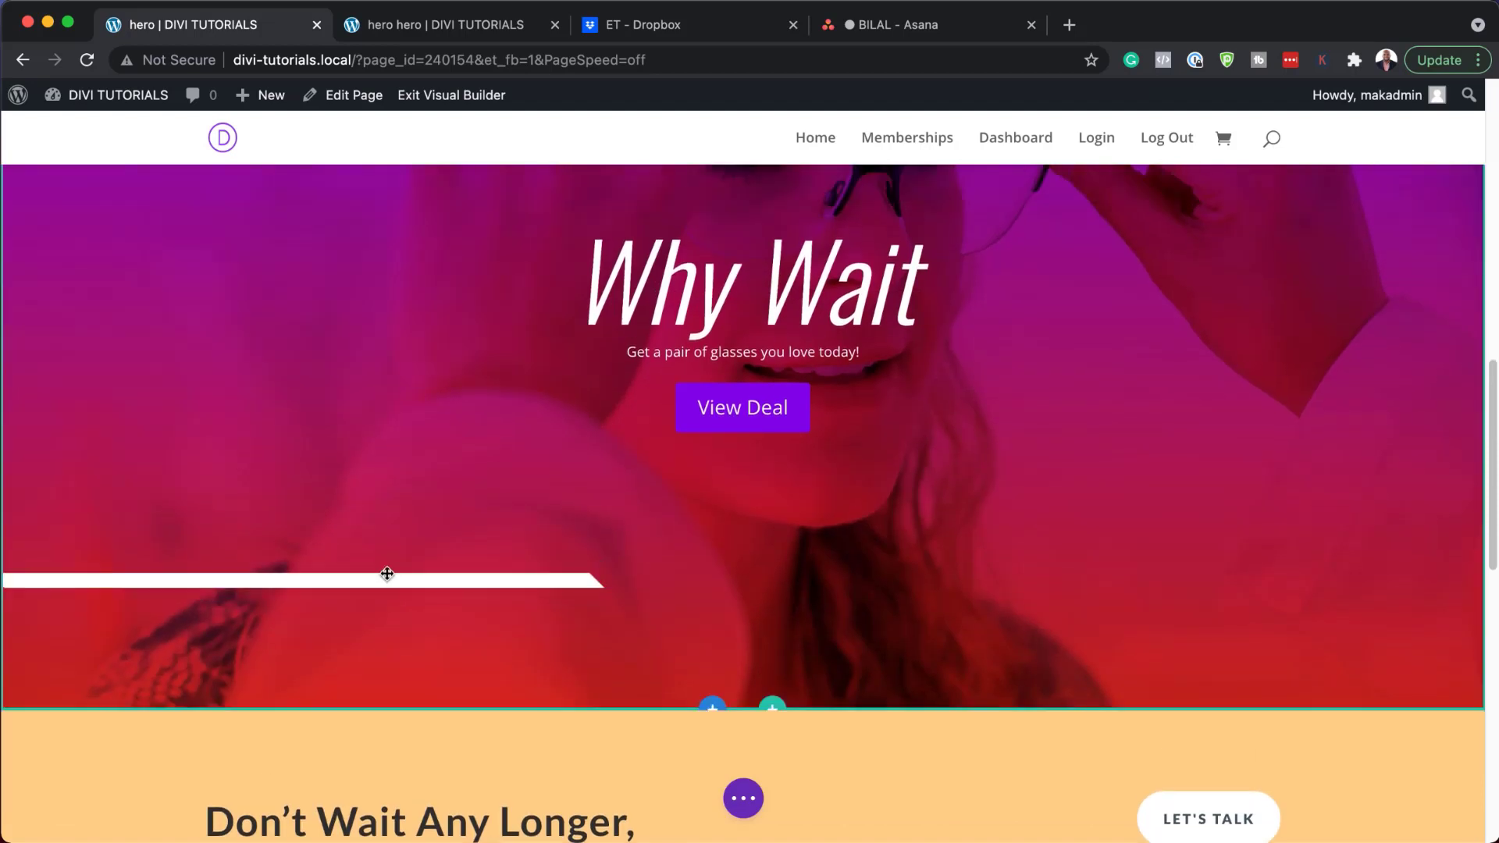
left_click(266, 585)
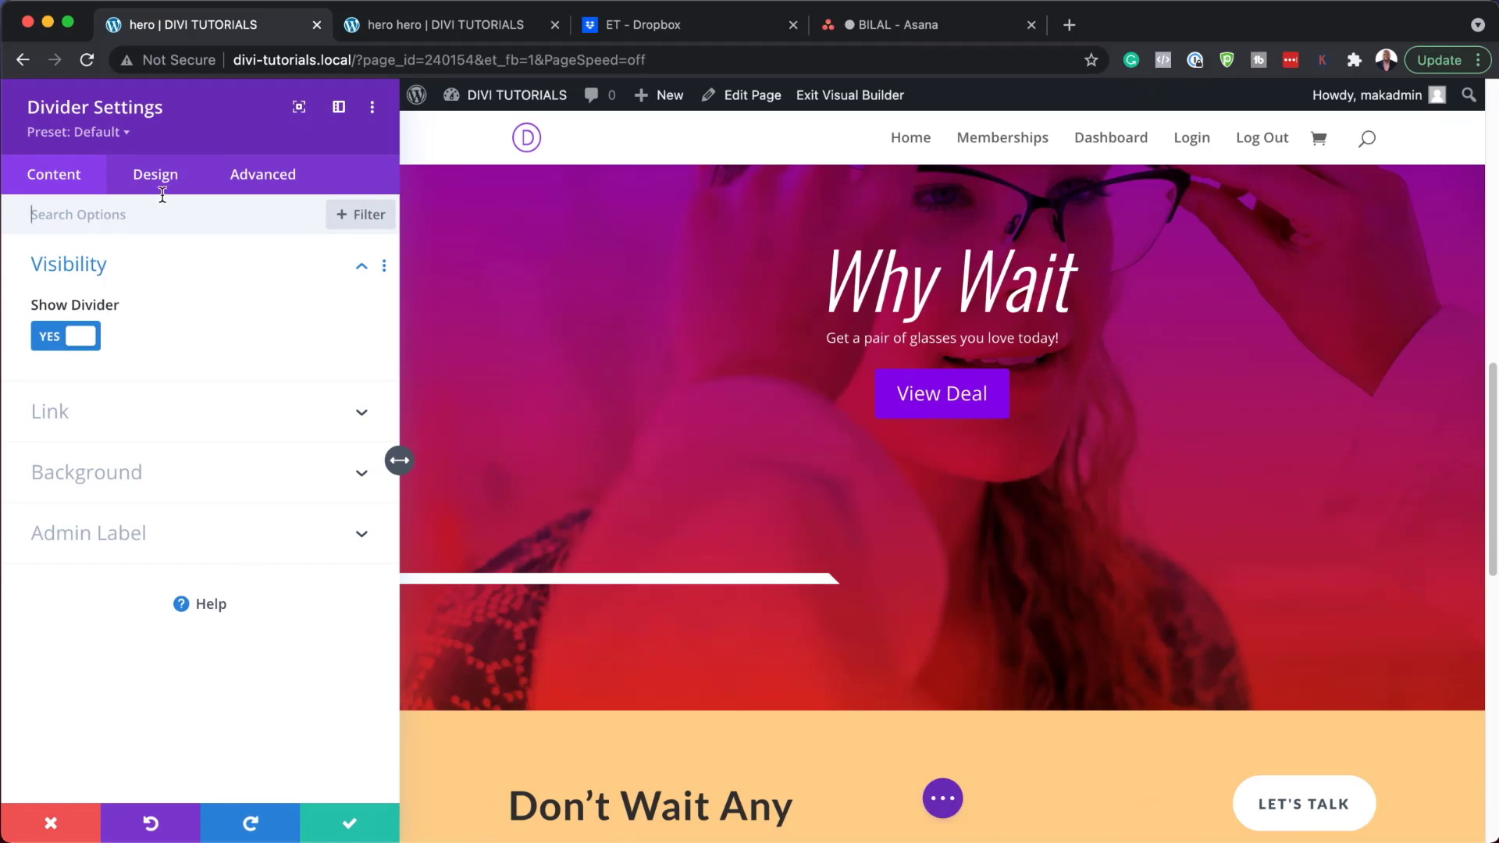
left_click(262, 186)
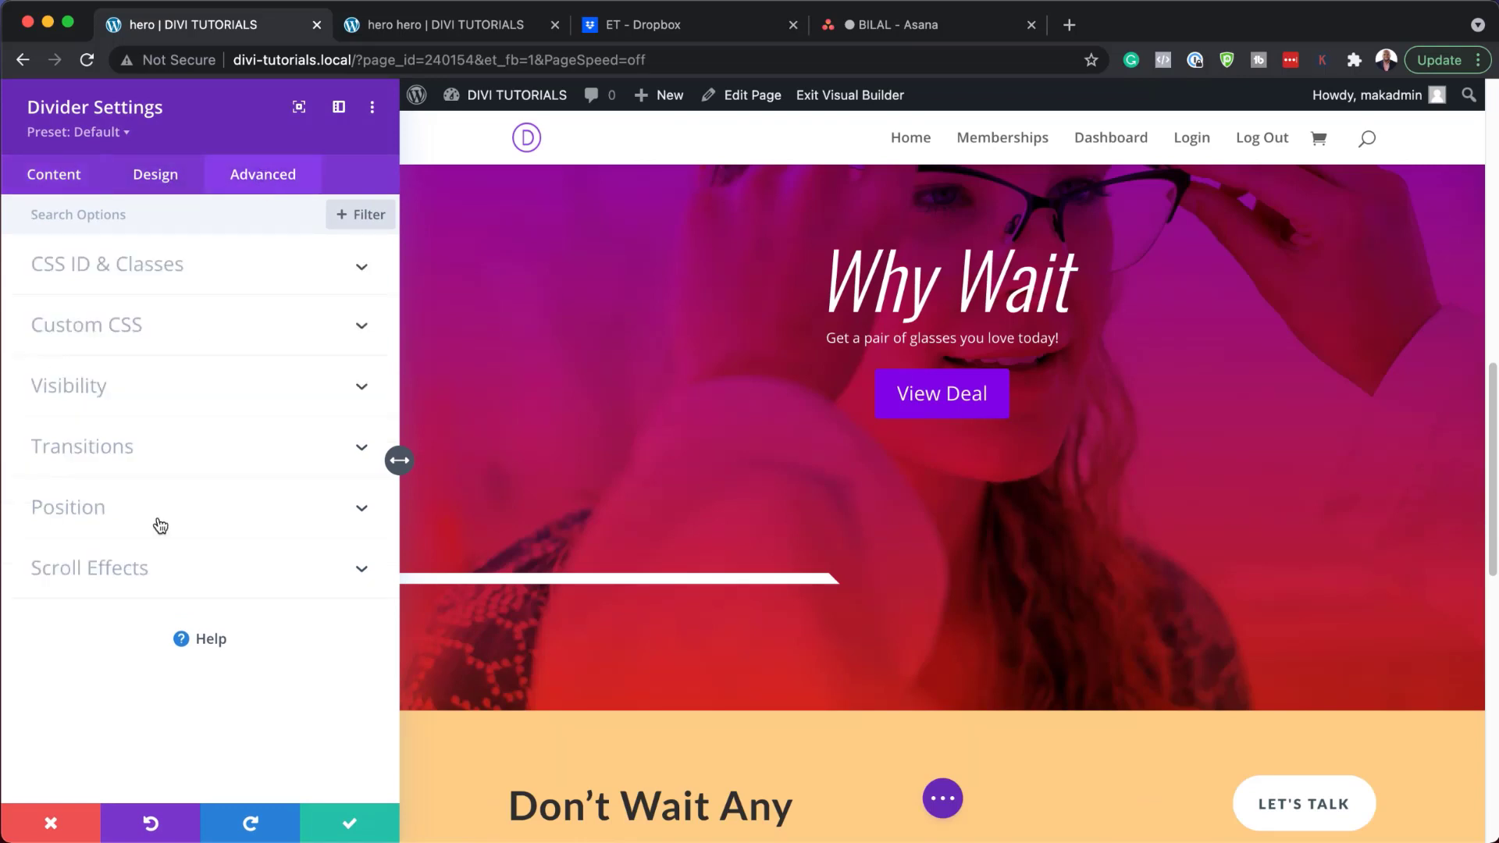
left_click(117, 528)
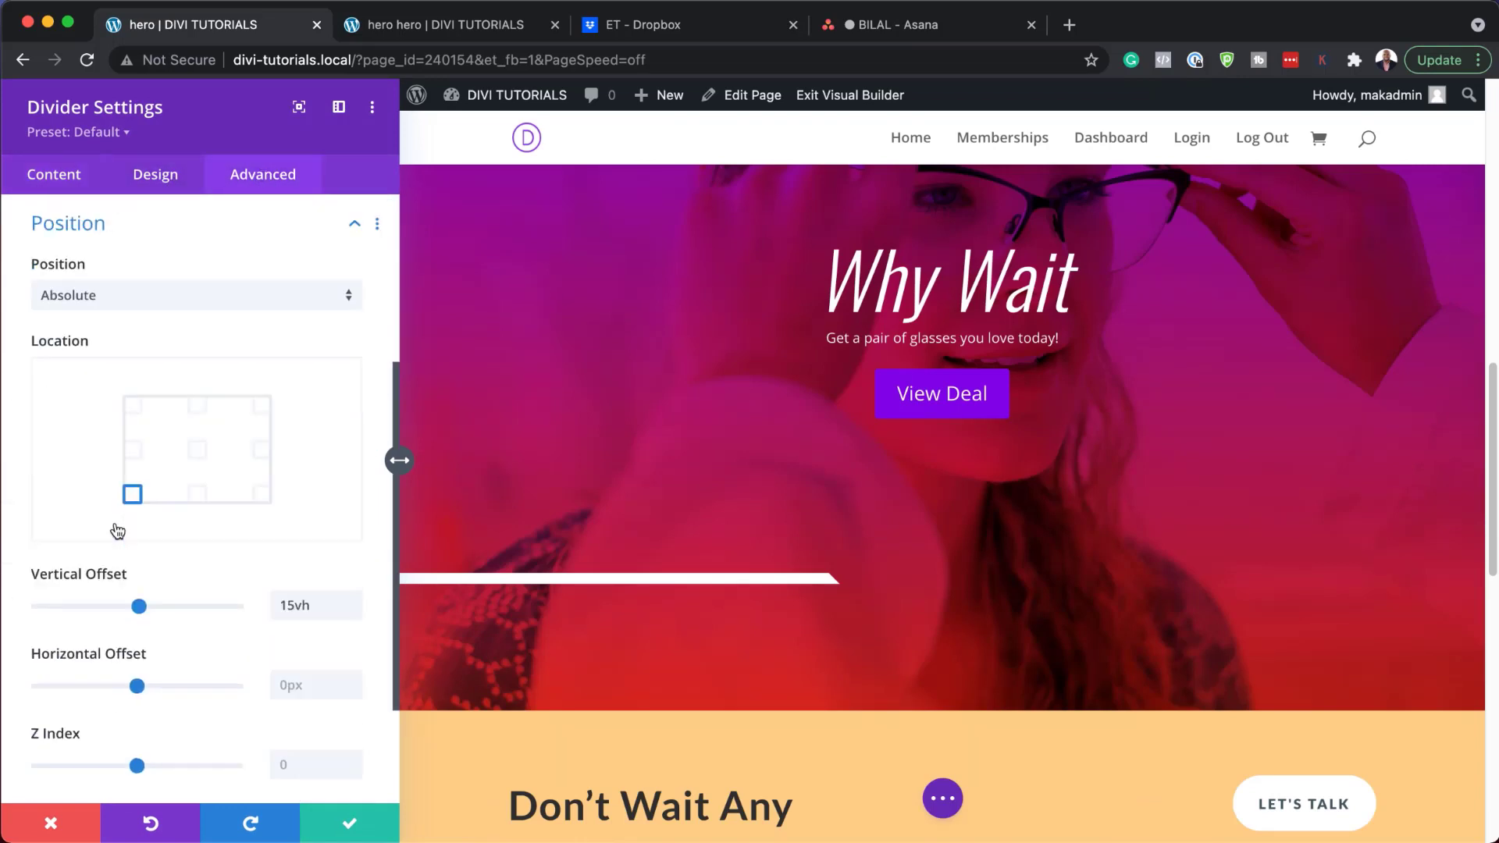
left_click(262, 406)
Set the divider's slide animation duration to 3000ms and save its settings.
scroll(195, 598, "down", 3)
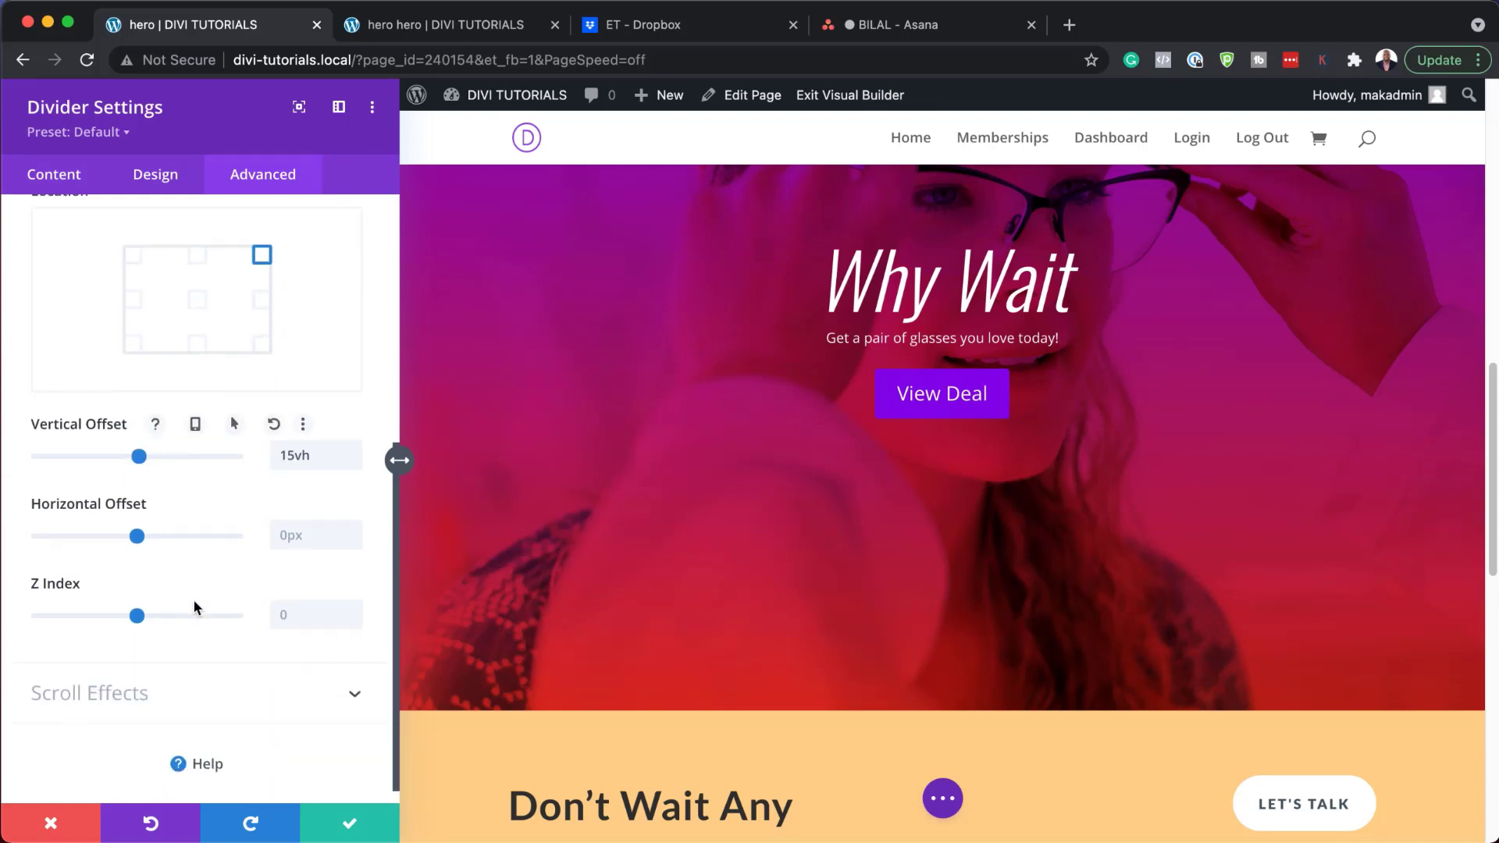
scroll(170, 227, "up", 6)
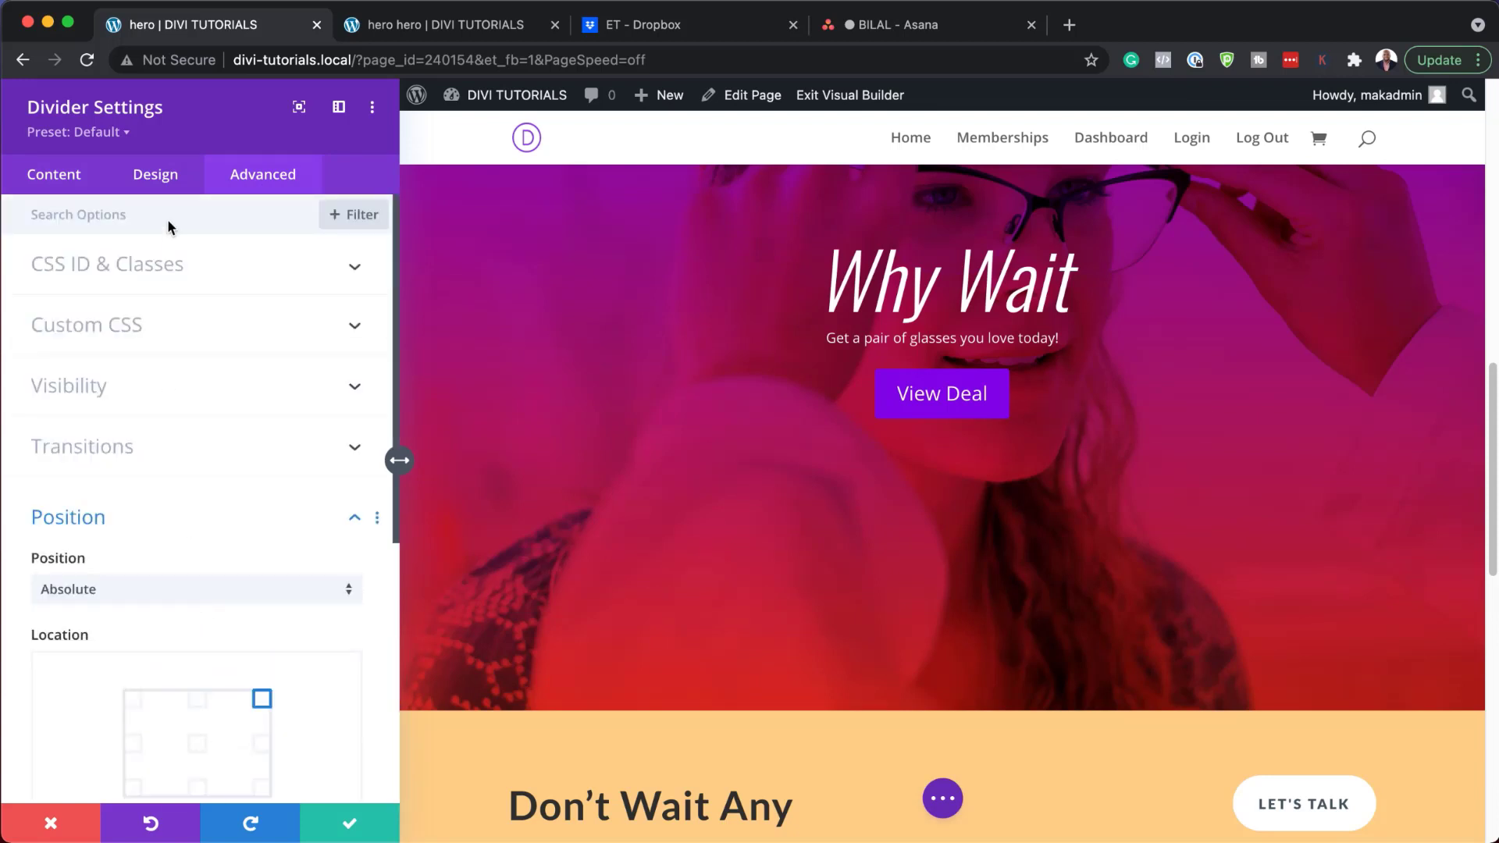
left_click(160, 174)
left_click(206, 700)
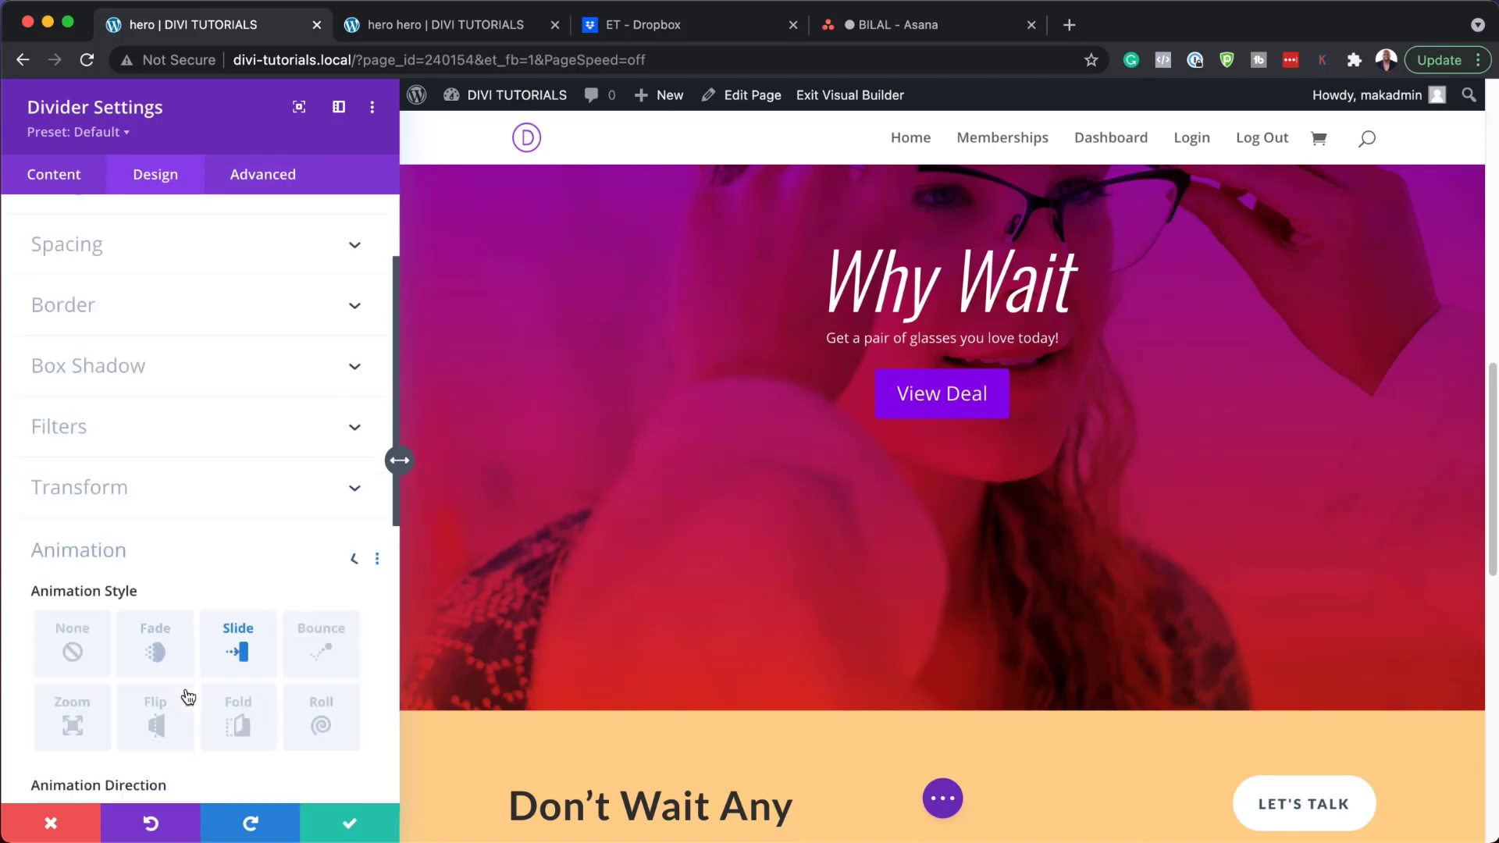
left_click_drag(288, 568, 262, 570)
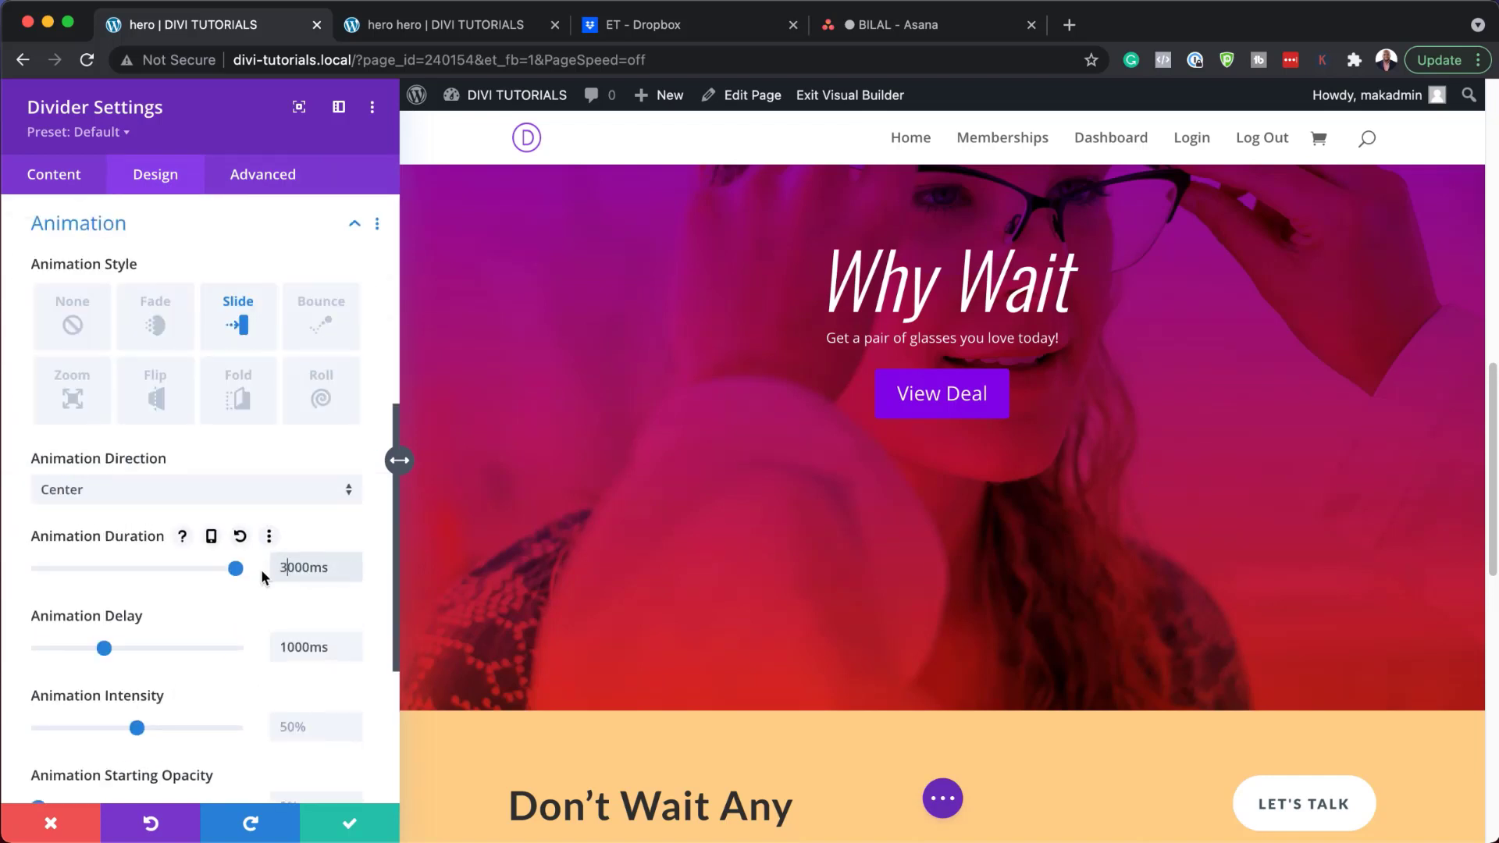
left_click(283, 726)
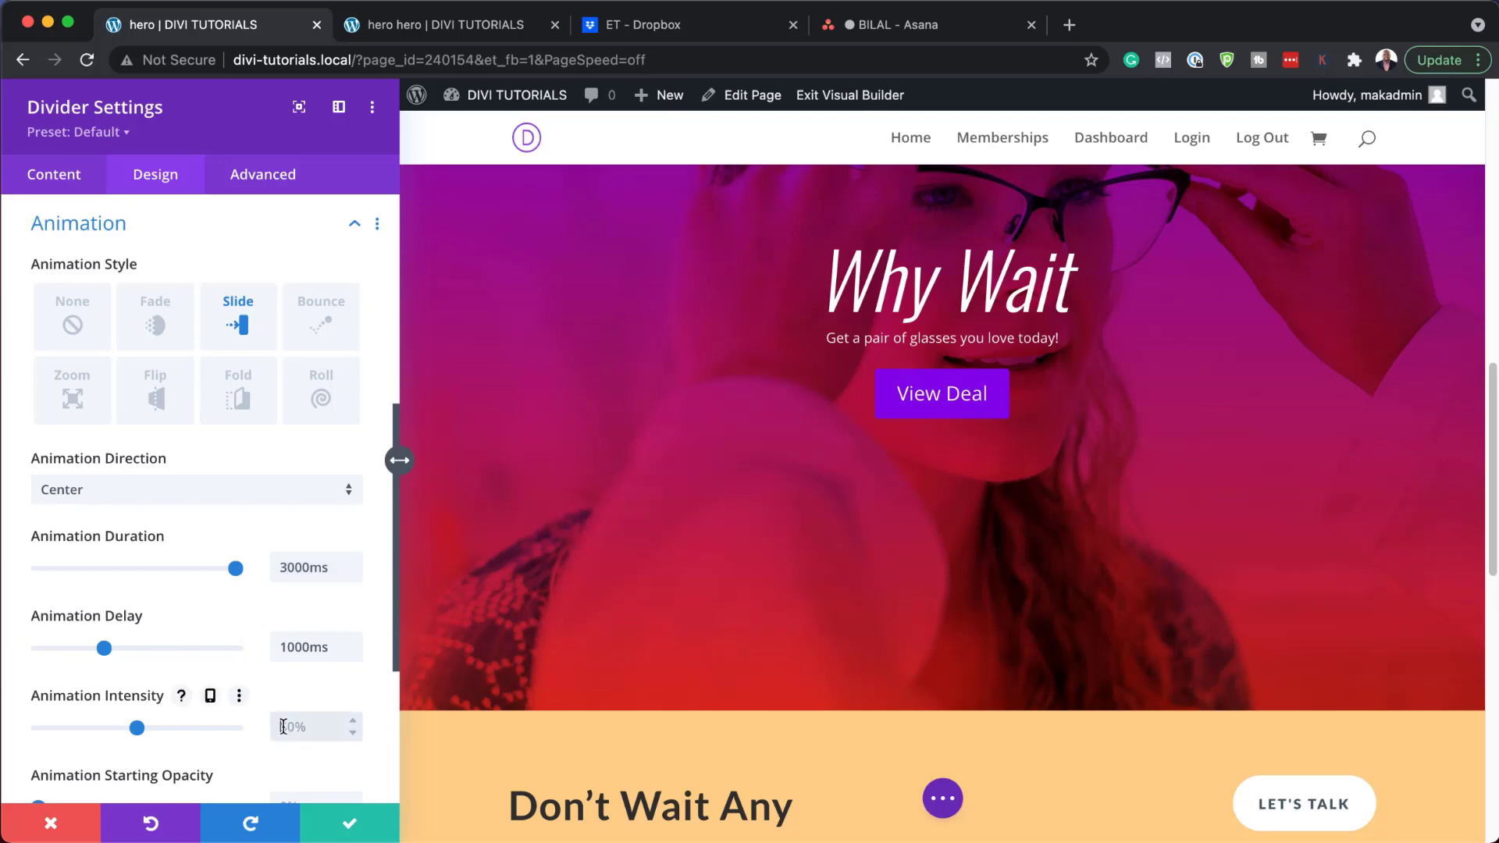
left_click(51, 824)
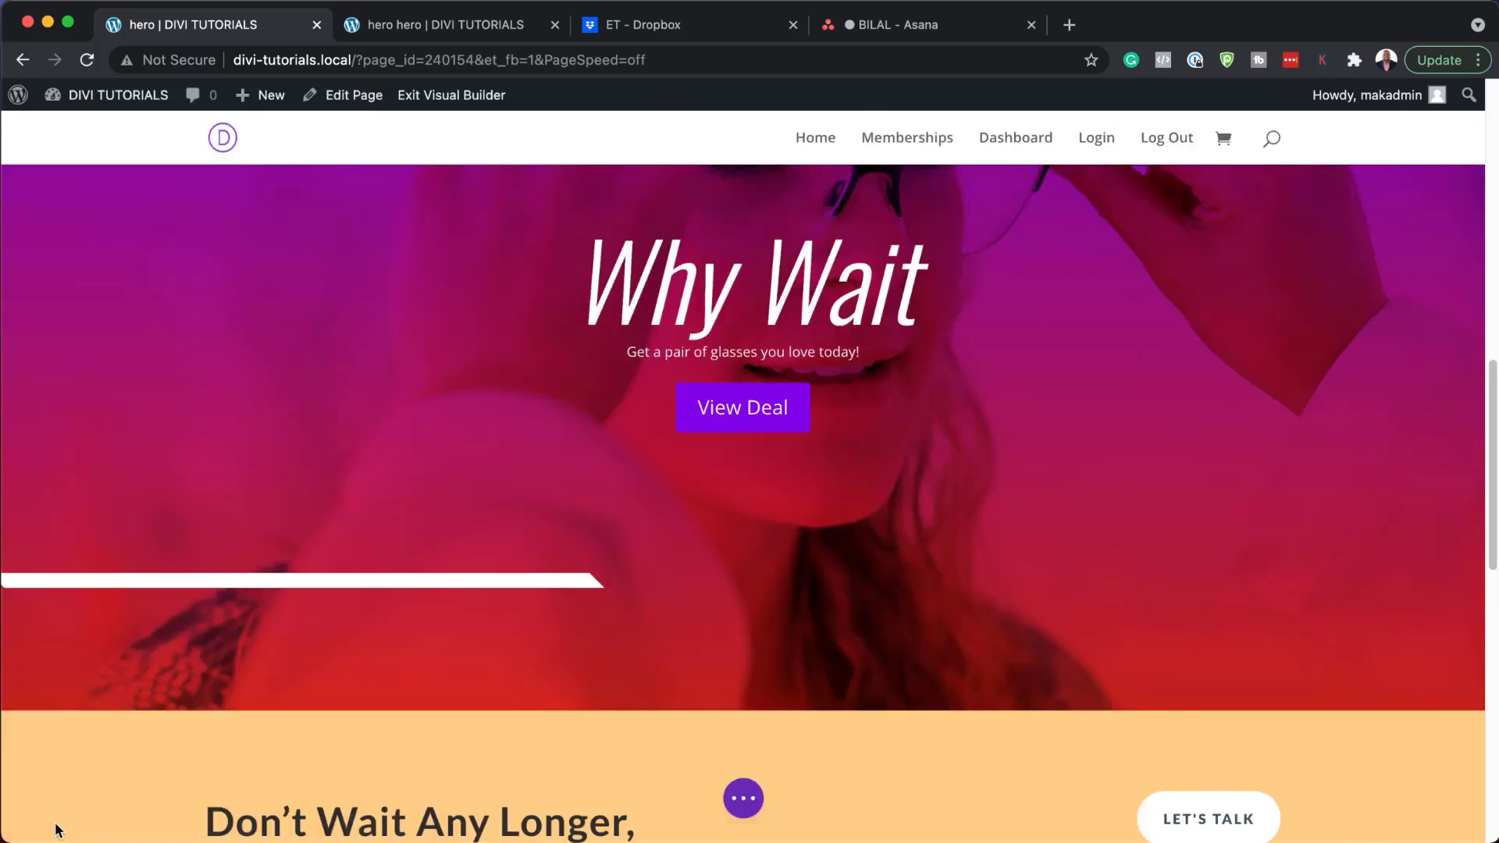
Set the Why Wait row's position to Absolute at the top-left location.
scroll(470, 449, "up", 6)
scroll(456, 463, "down", 3)
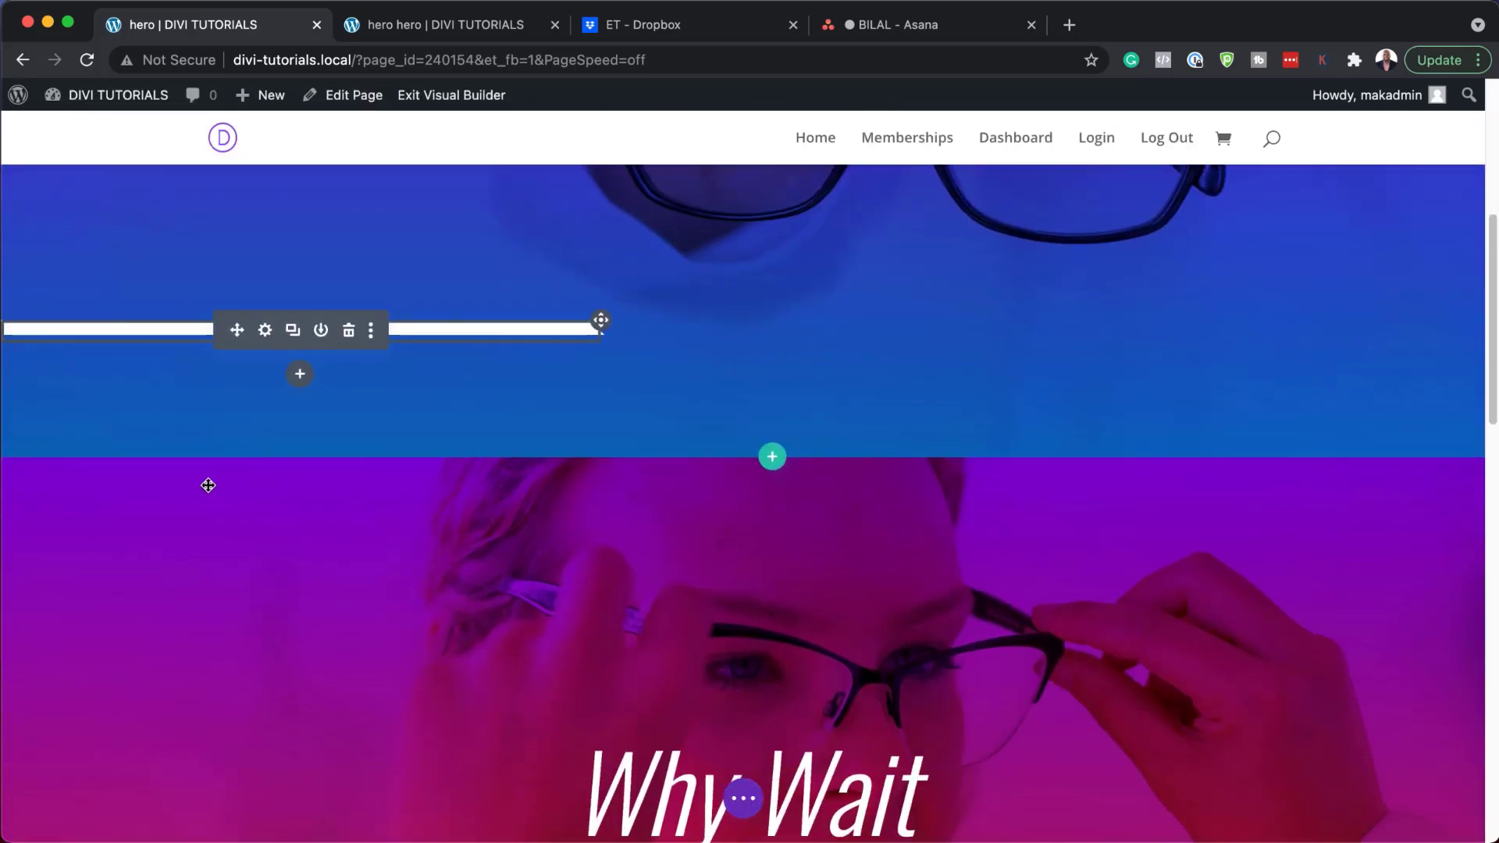
left_click(53, 479)
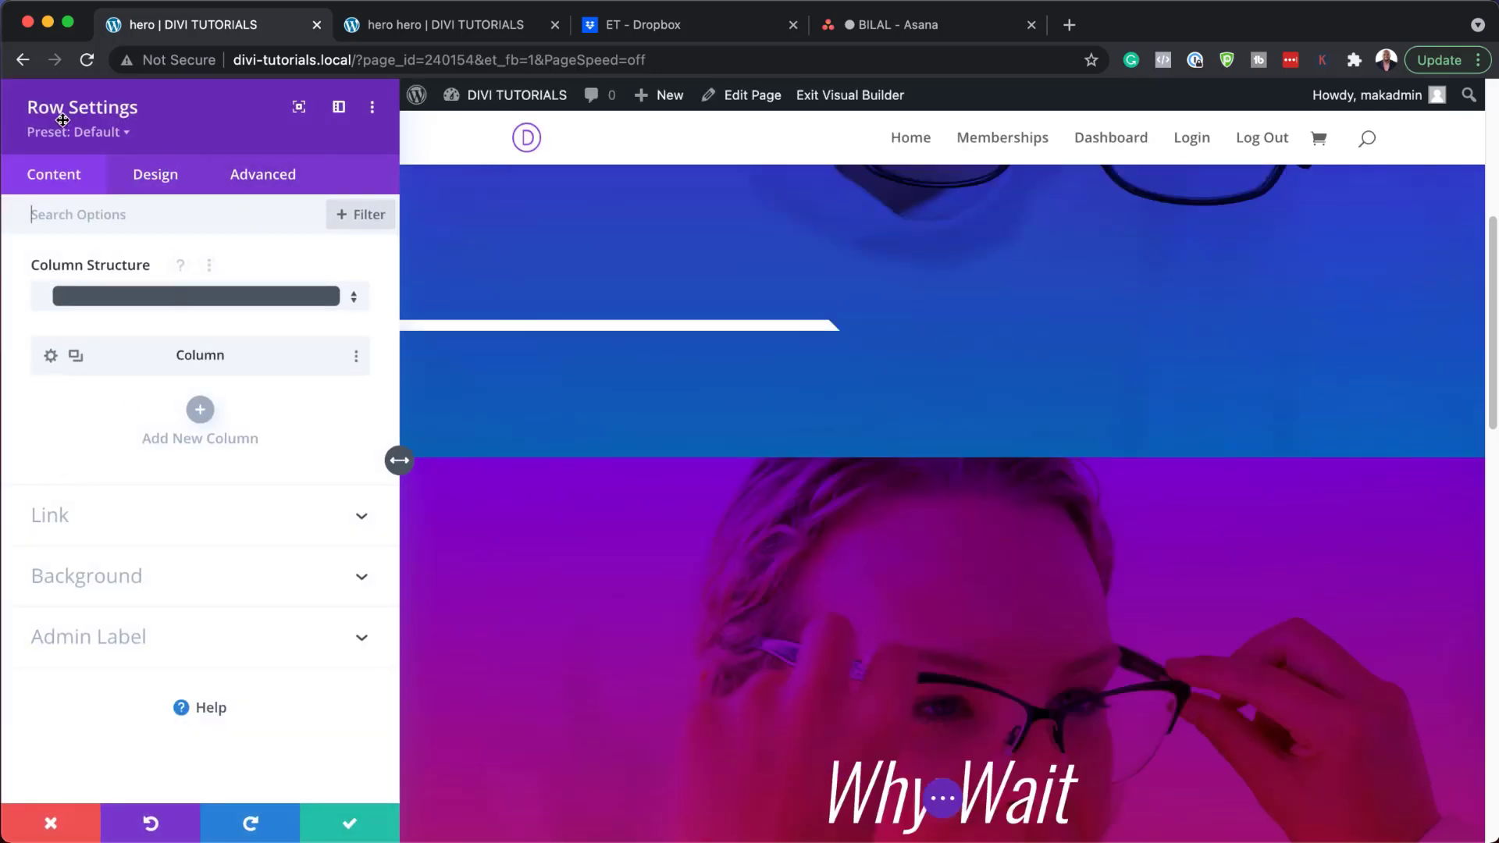
left_click(254, 181)
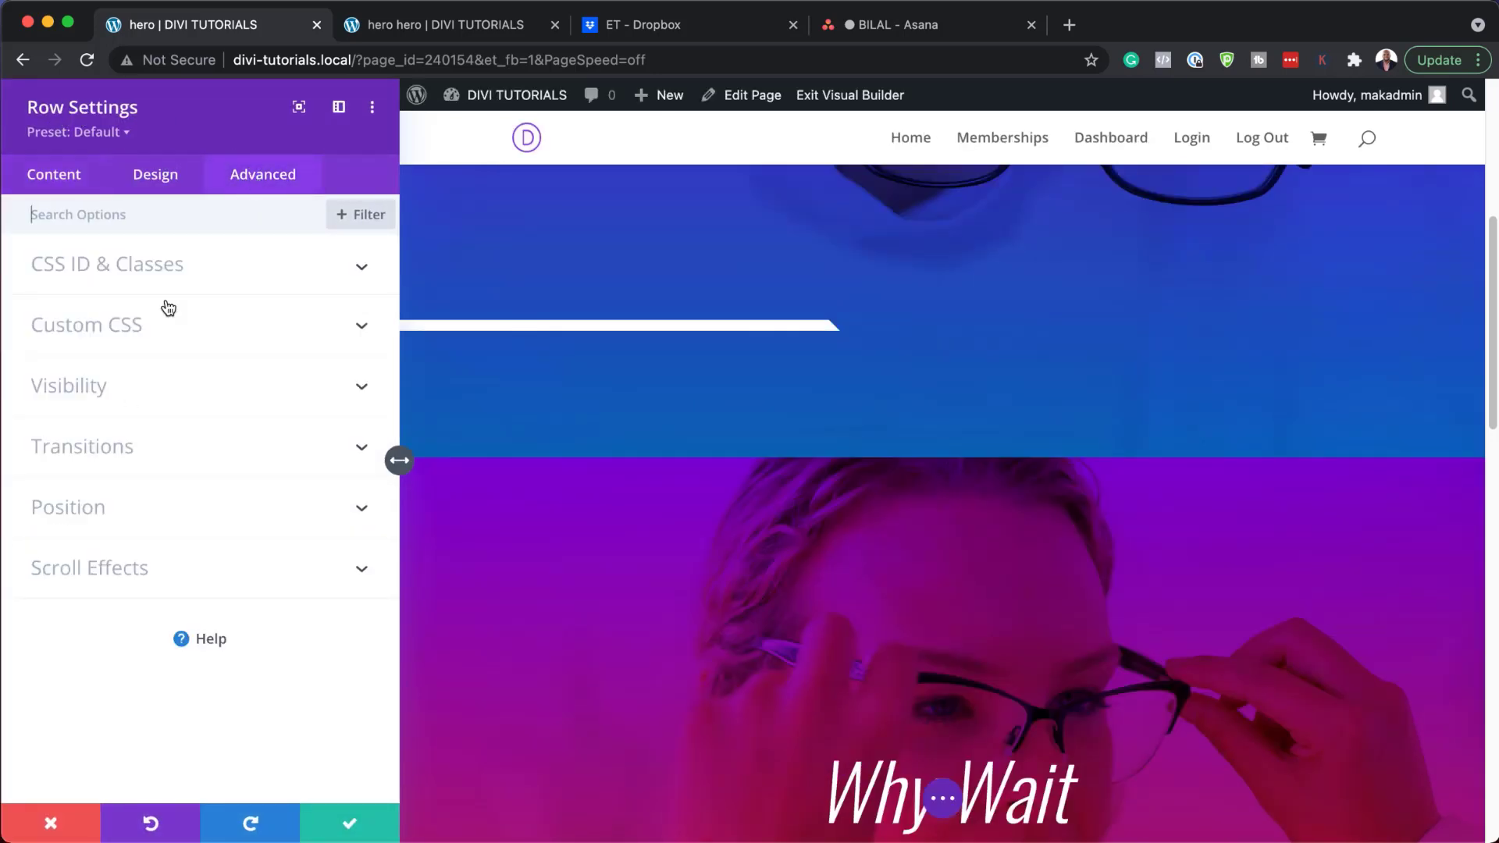
left_click(83, 511)
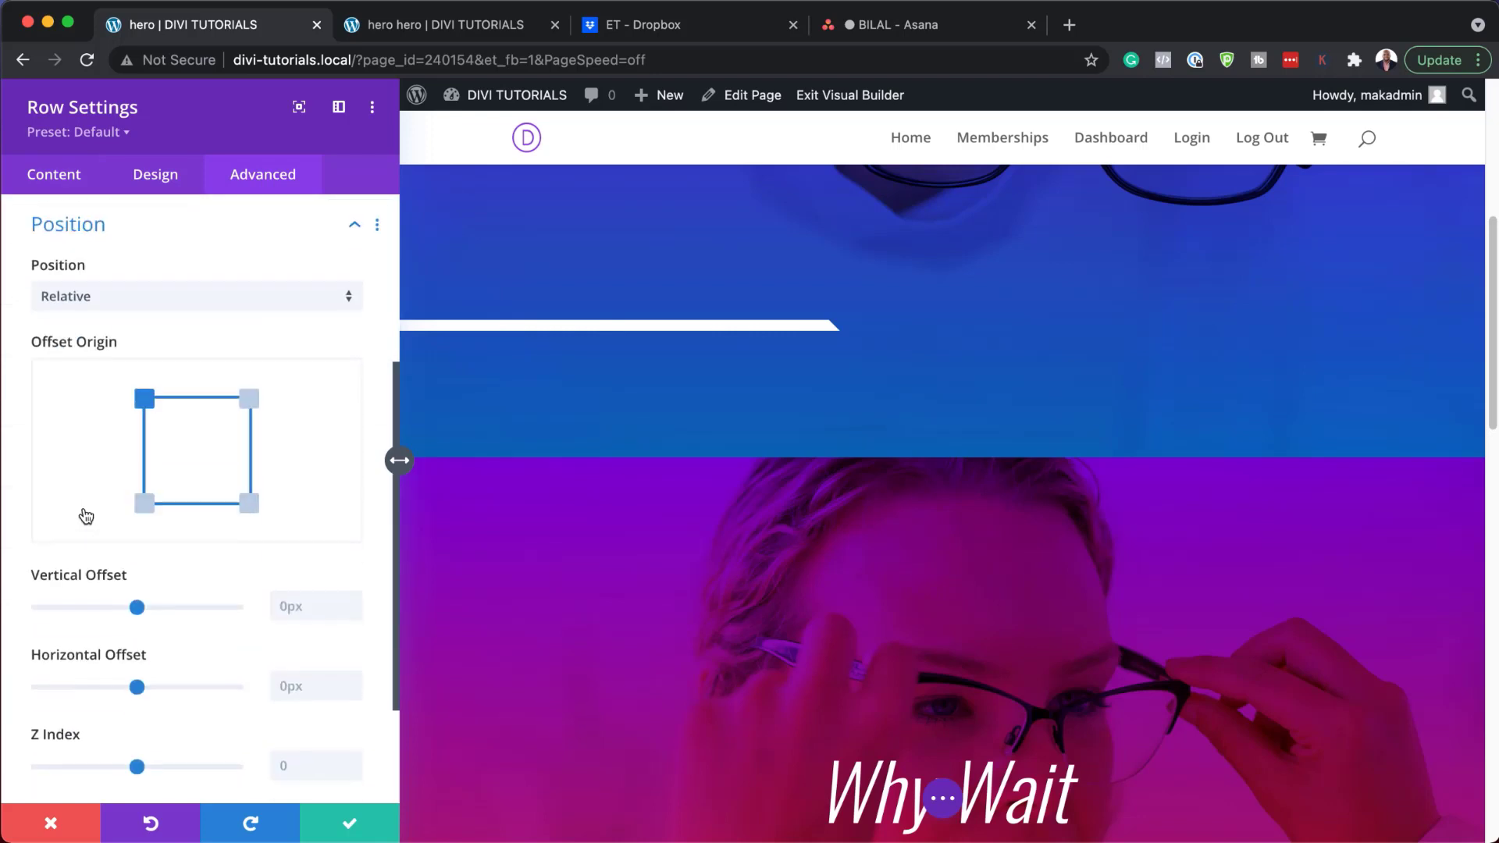
left_click(195, 303)
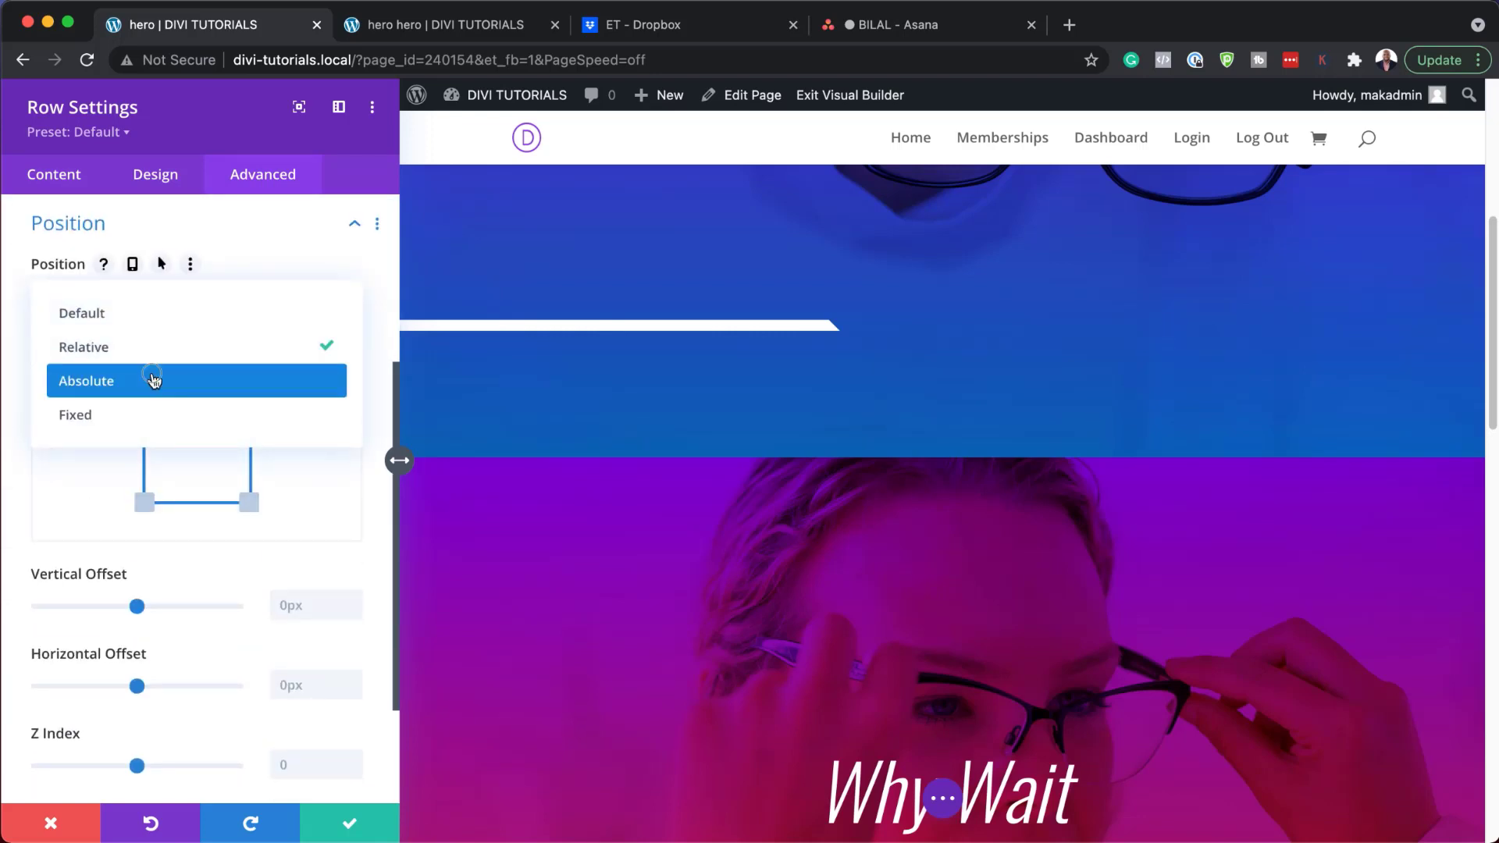
left_click(151, 379)
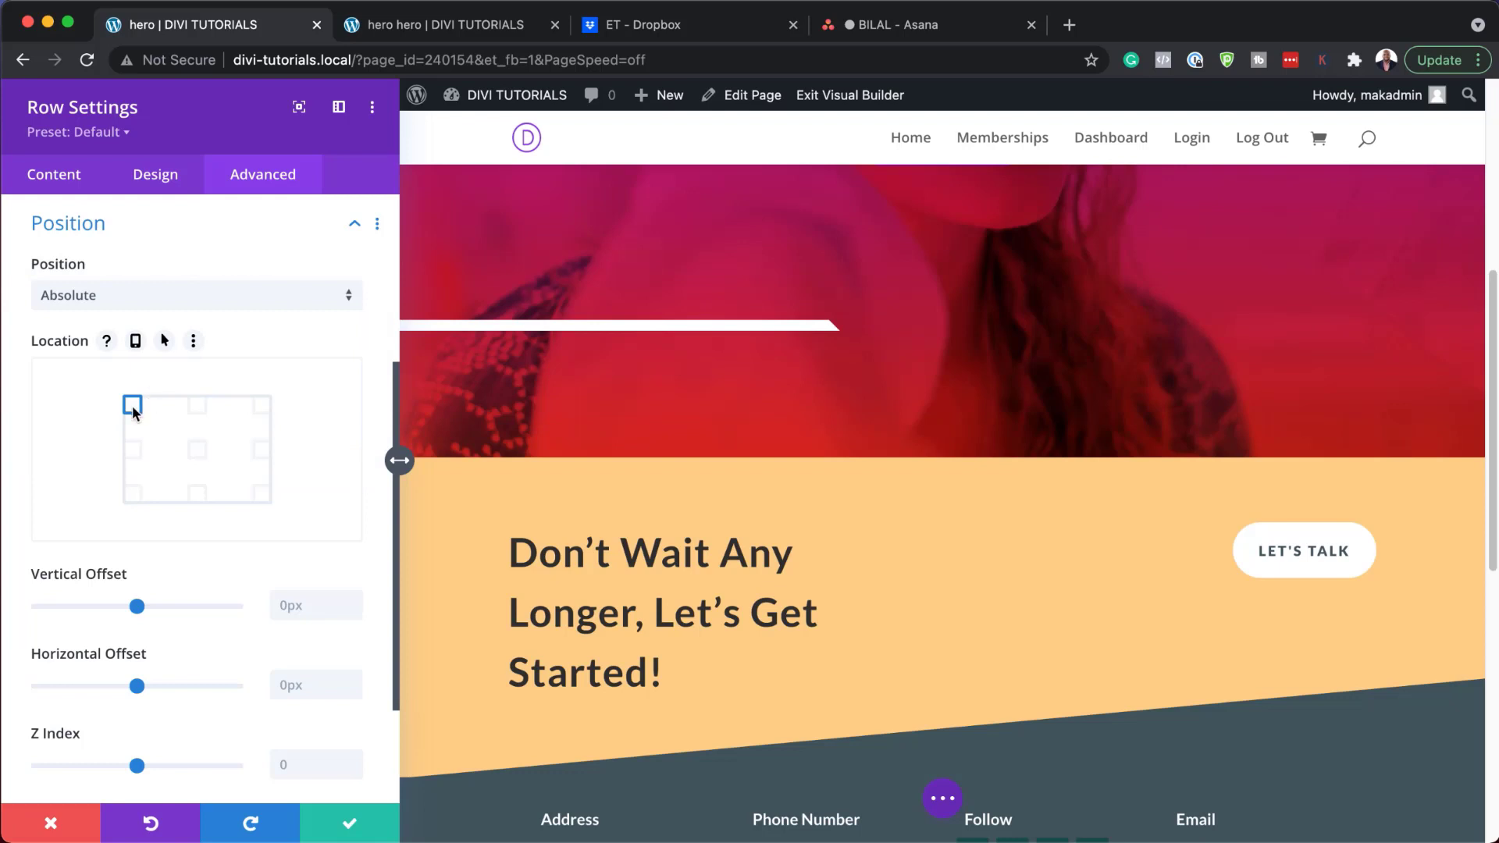
Give the row a Z Index of 10 so it stacks over the hero text.
scroll(828, 505, "up", 5)
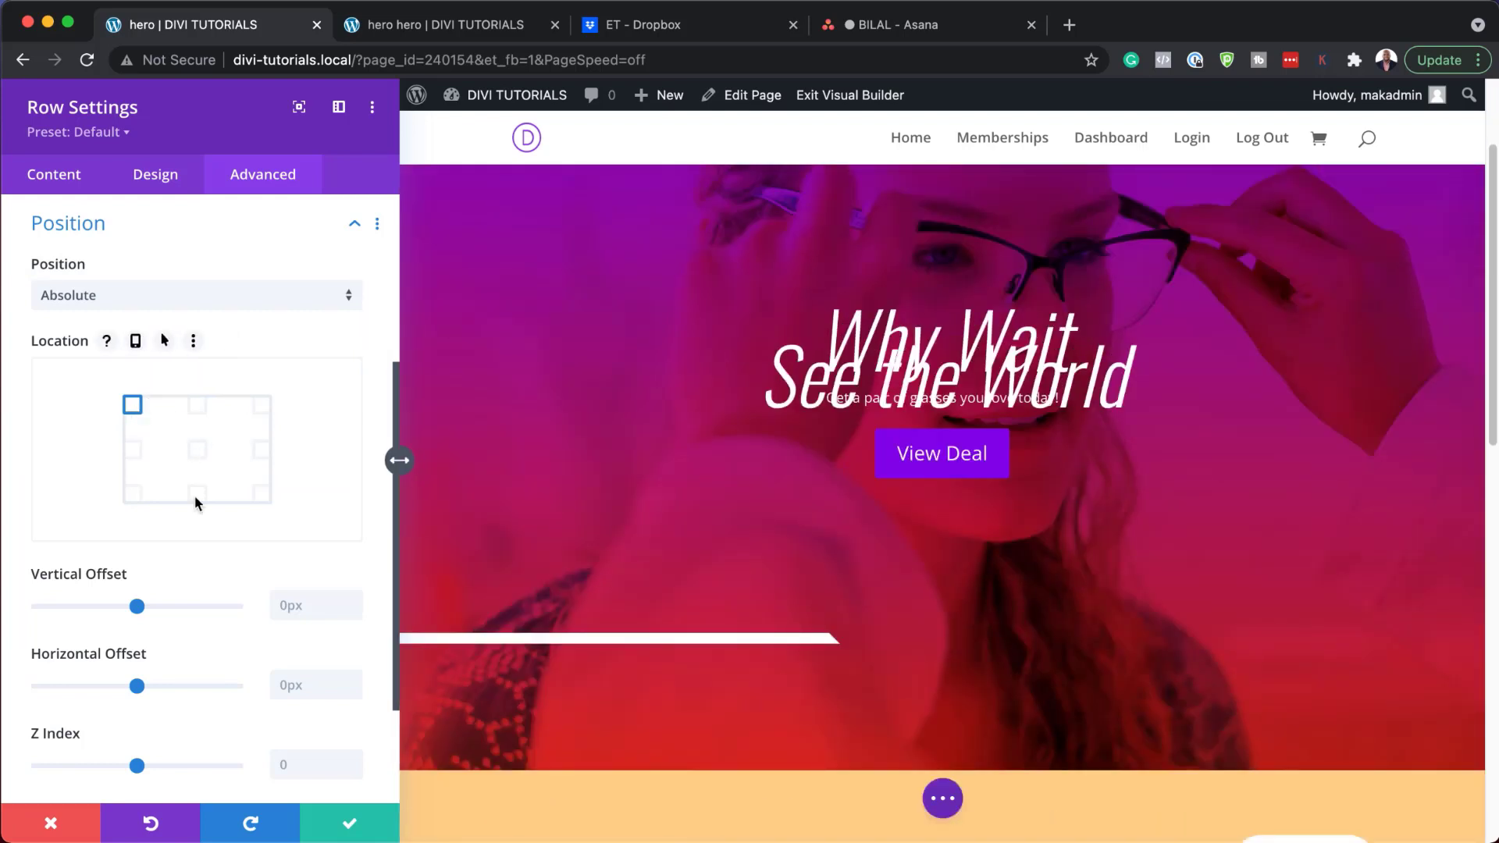
scroll(222, 535, "down", 2)
left_click(284, 678)
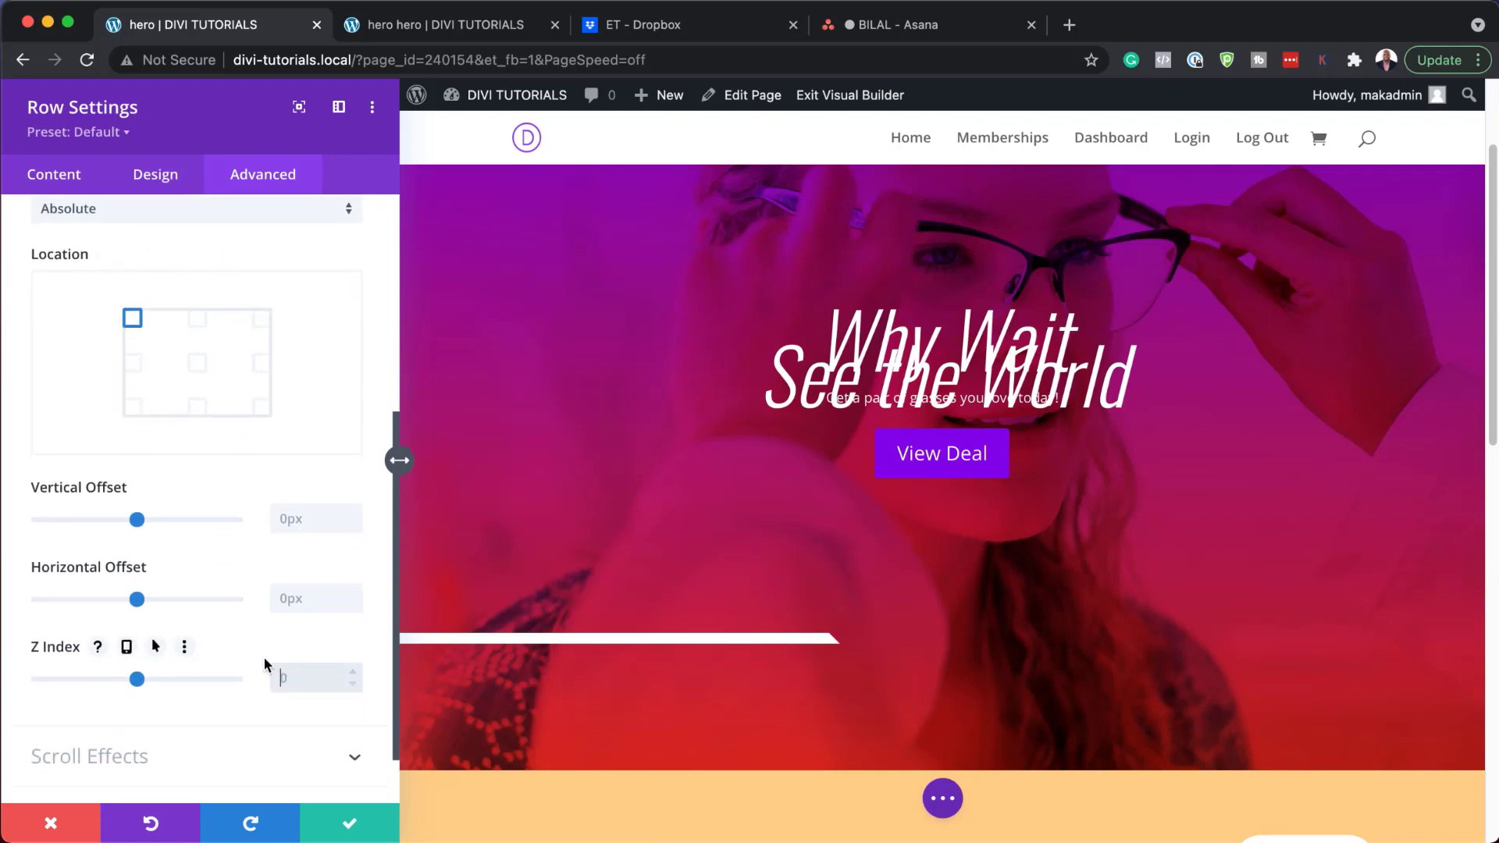
type("10")
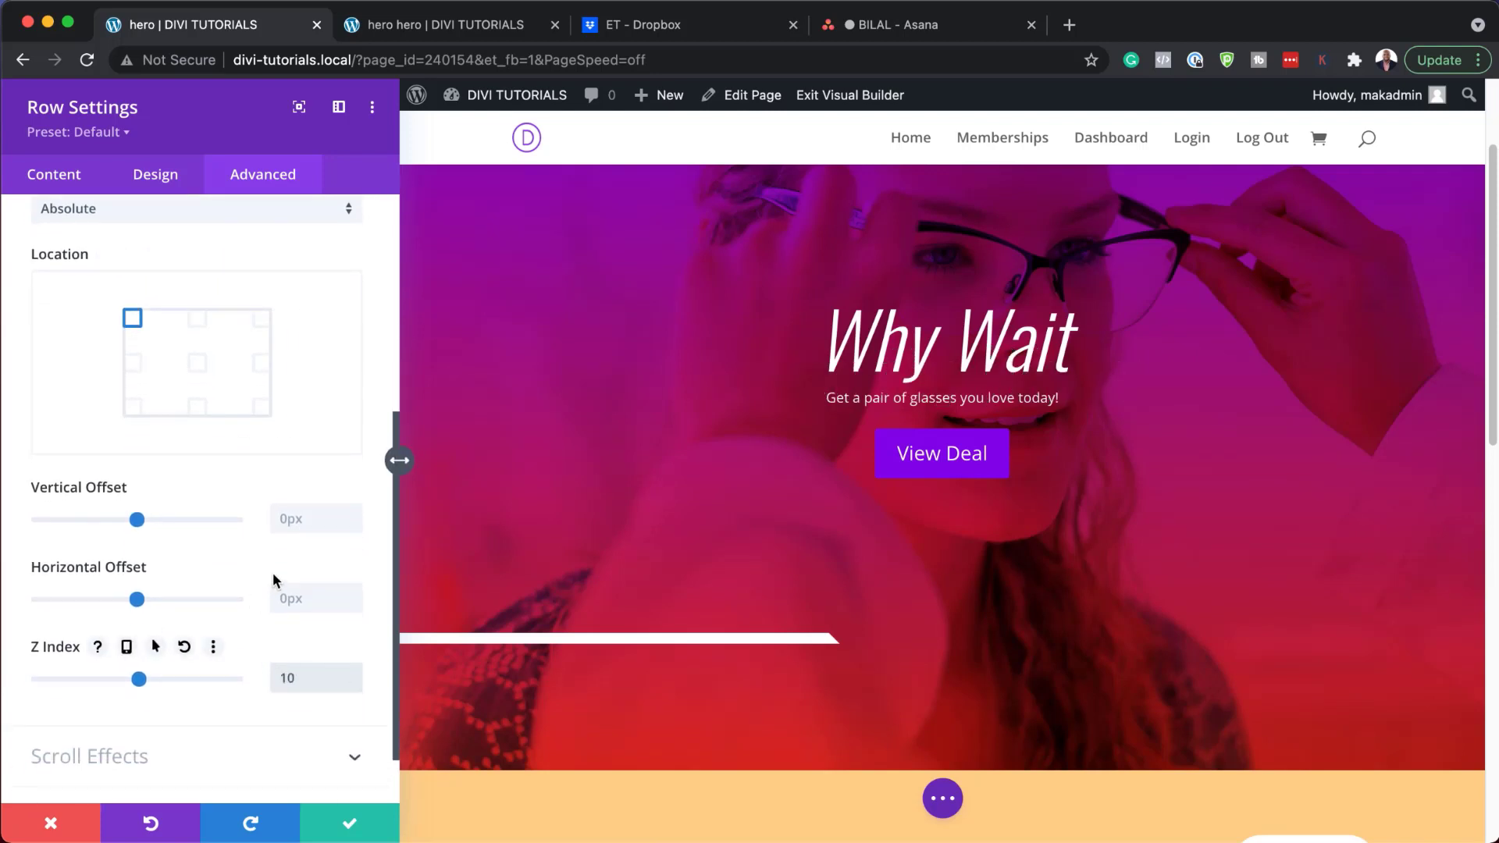
scroll(234, 593, "down", 1)
left_click(161, 176)
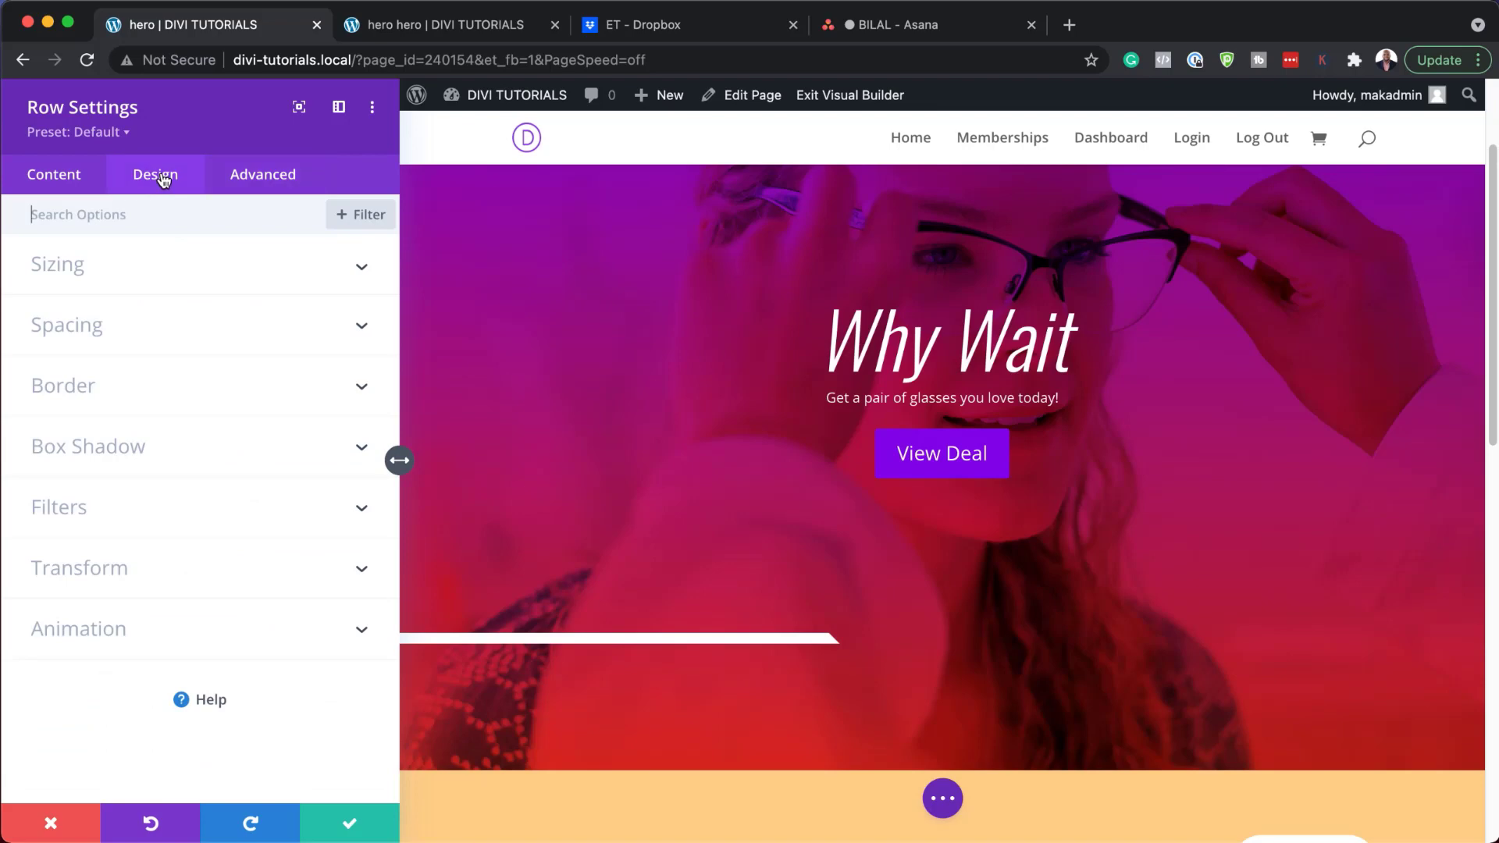
Give the row a Fade animation with 2000ms duration and 3000ms delay, then save it.
left_click(92, 631)
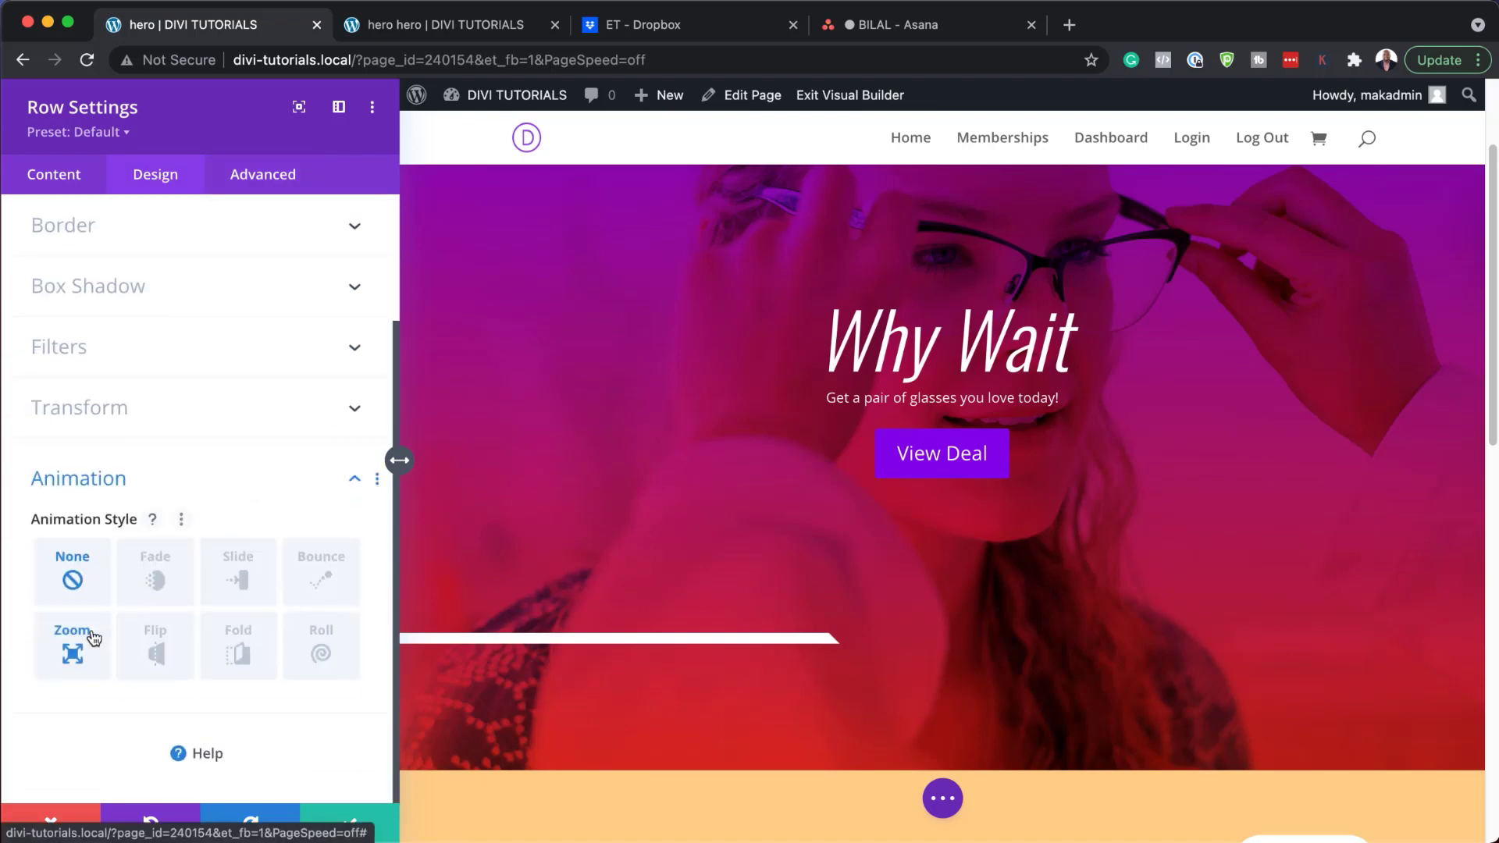
left_click(160, 578)
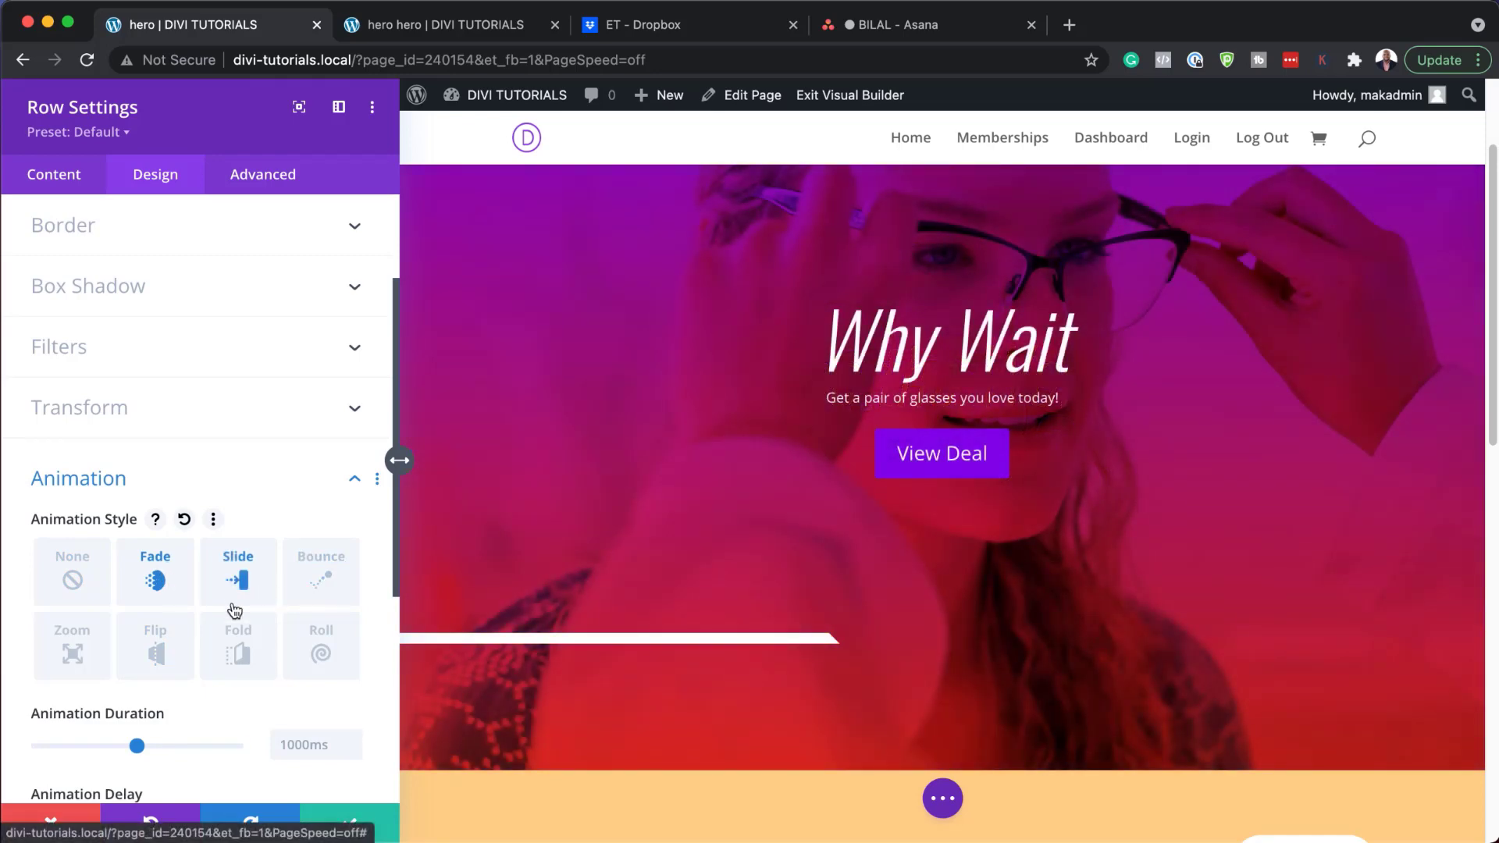
scroll(194, 619, "down", 4)
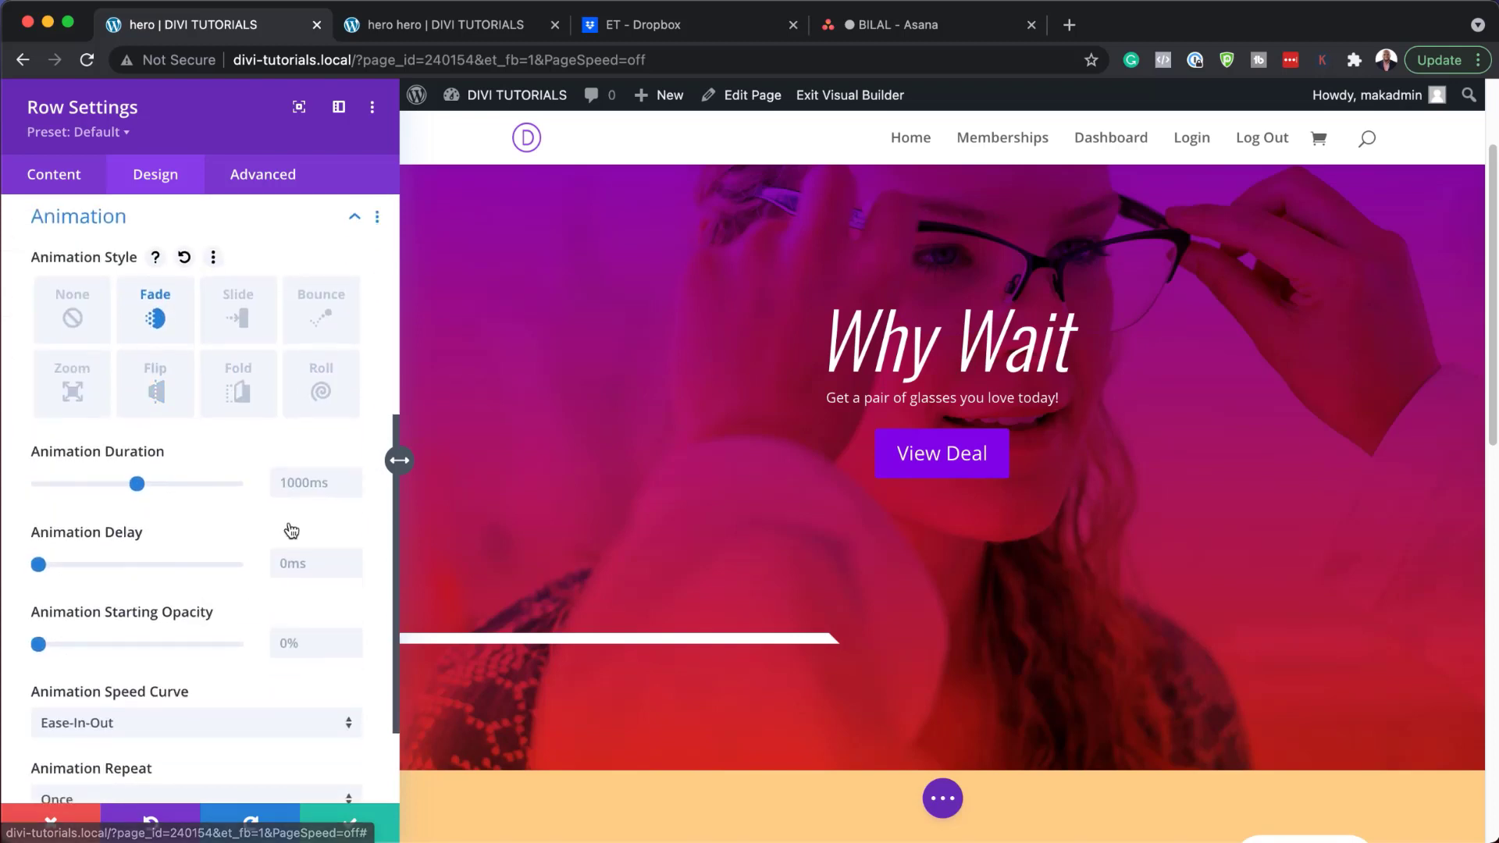
double_click(301, 484)
type("2000ms")
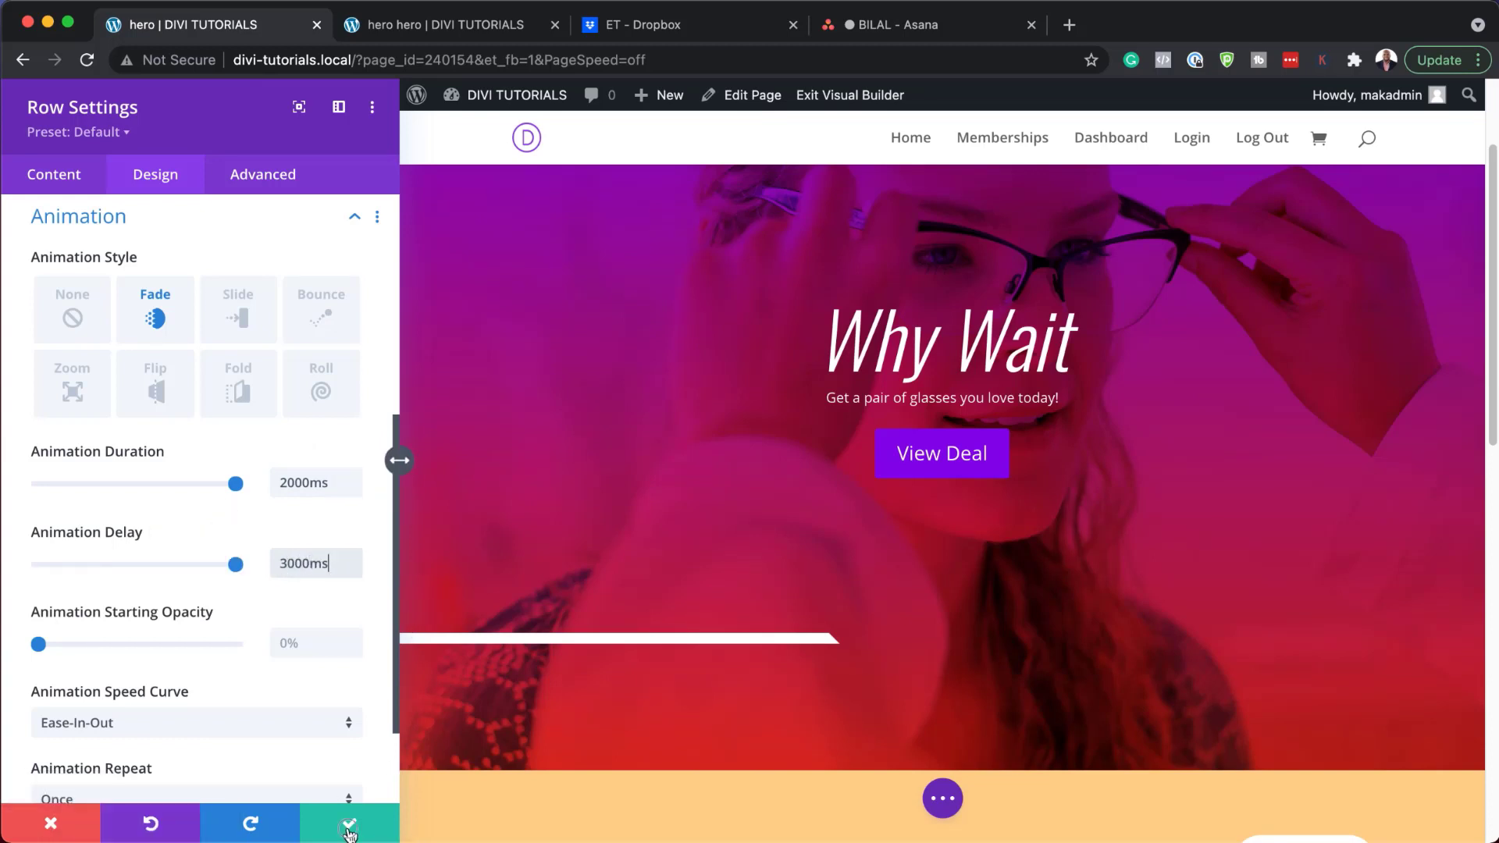
left_click(349, 825)
scroll(789, 629, "up", 3)
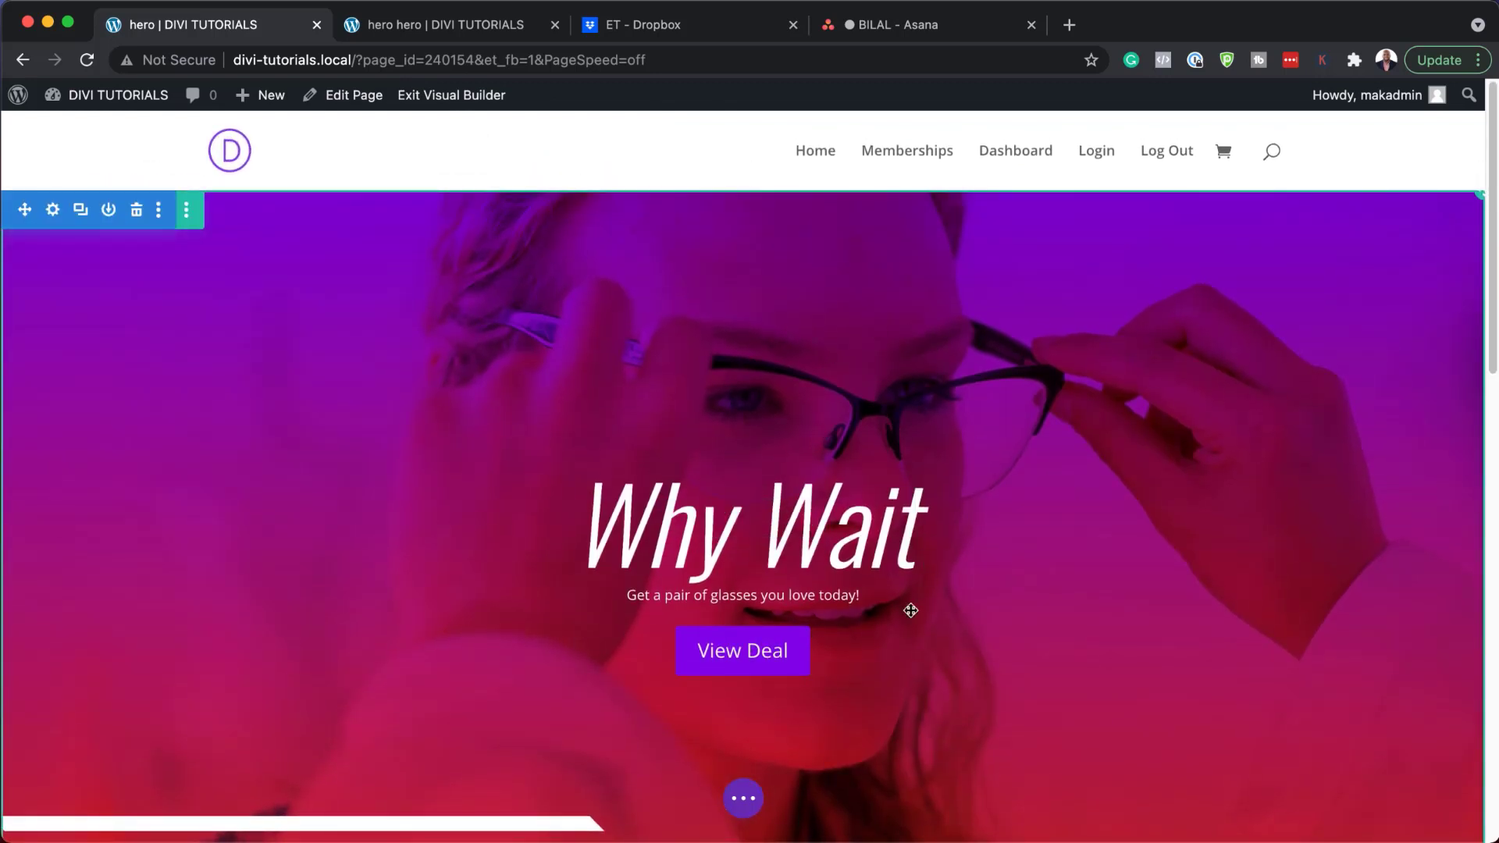
Insert a Regular section below the hero and leave it without any rows.
scroll(910, 611, "down", 4)
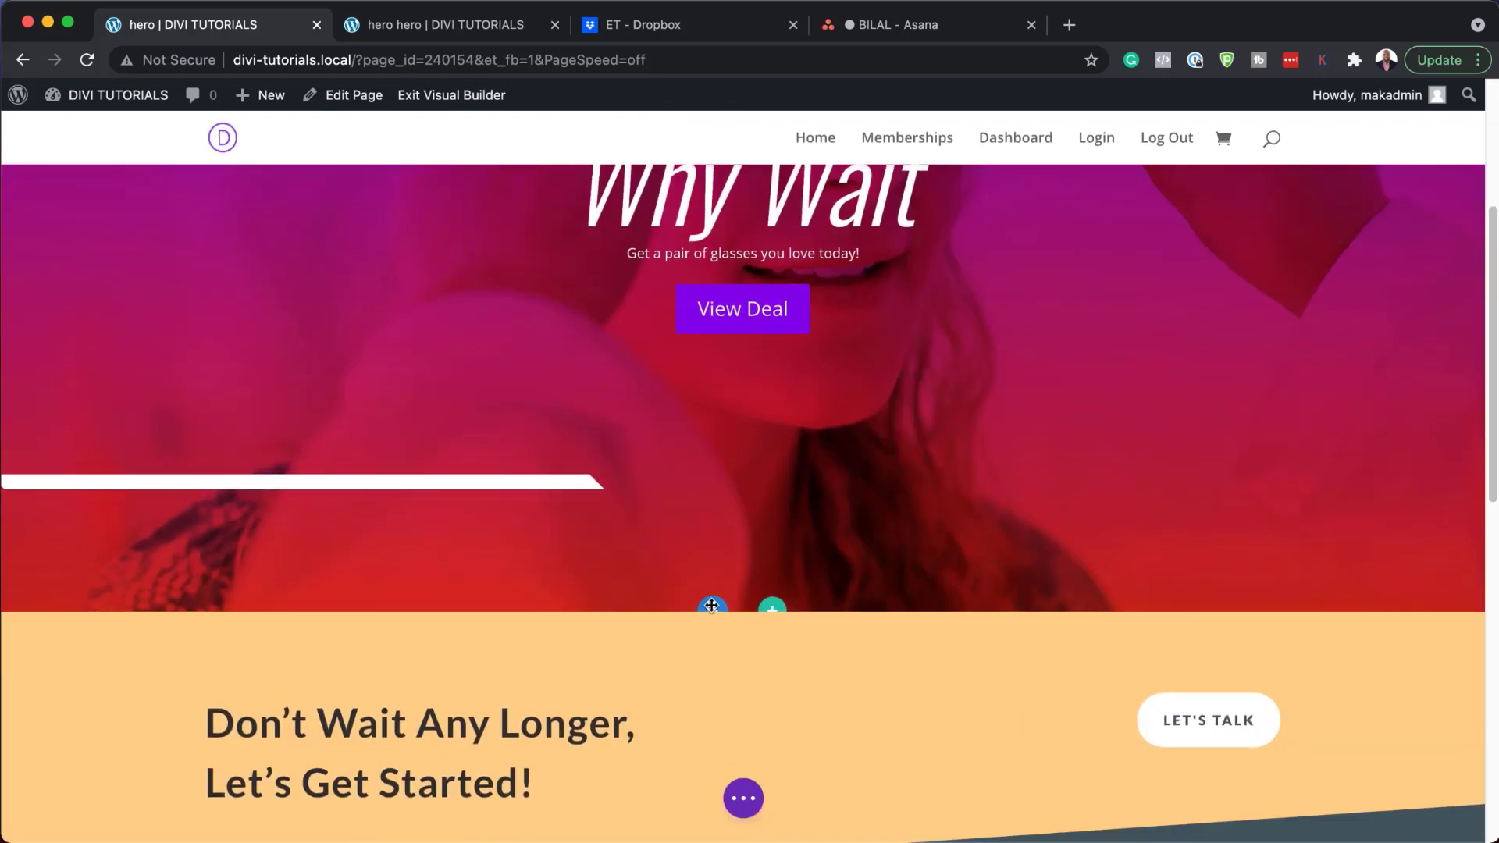
left_click(712, 612)
left_click(596, 559)
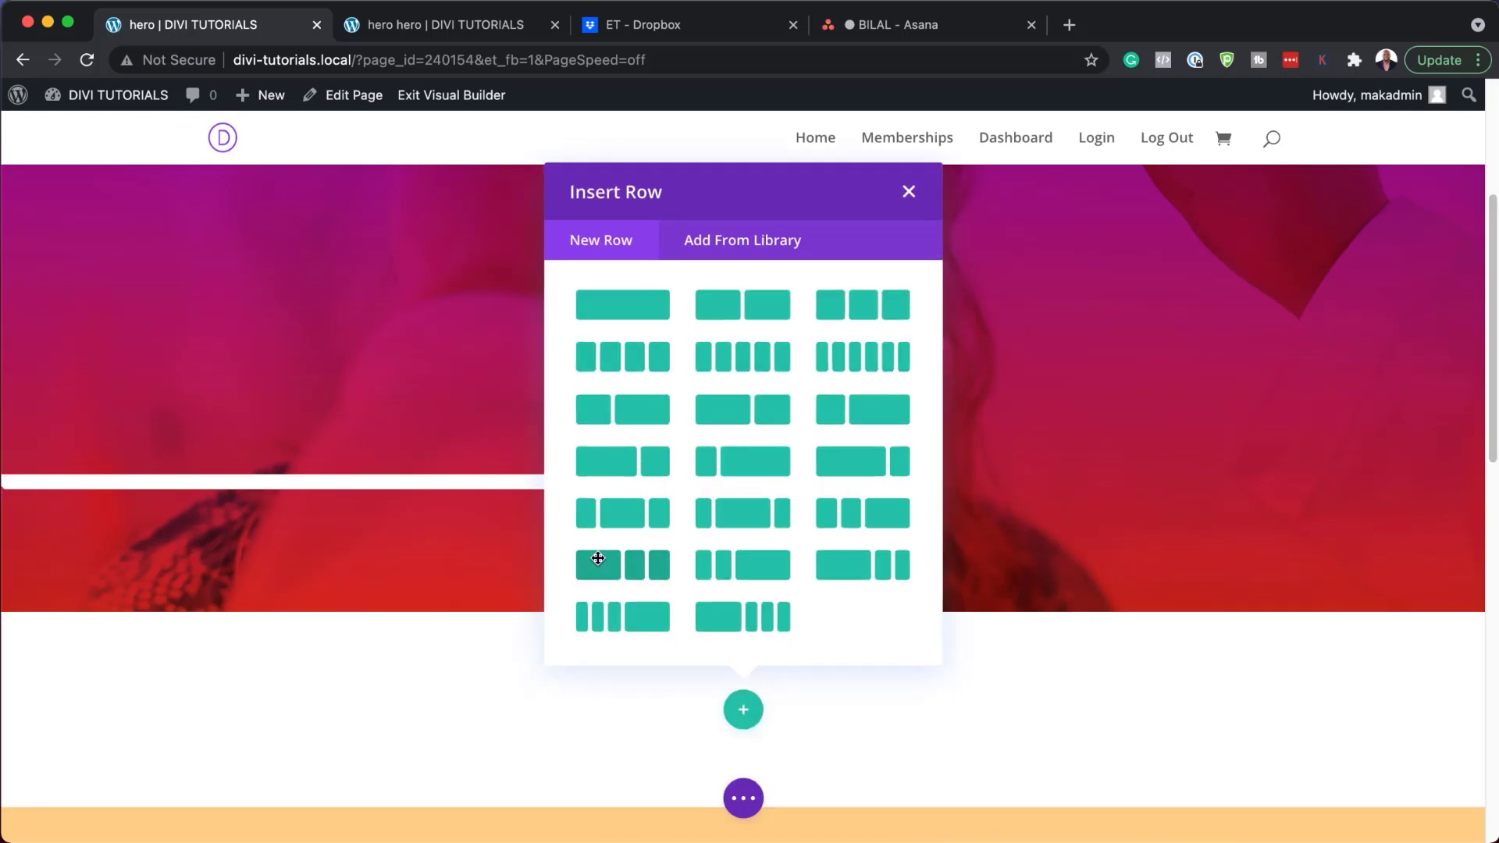
left_click(910, 194)
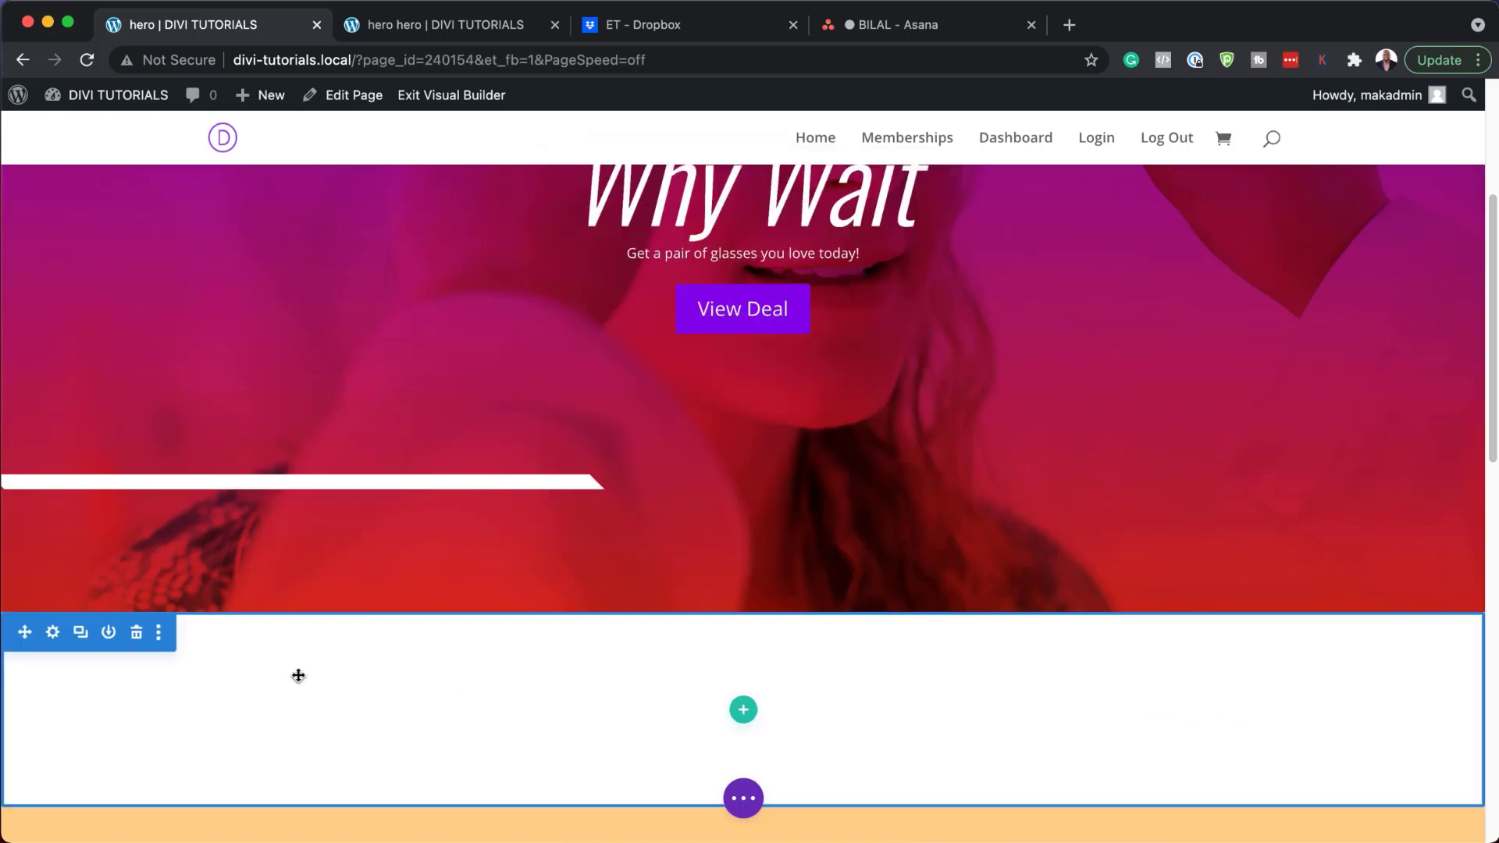
left_click(79, 633)
scroll(658, 769, "up", 5)
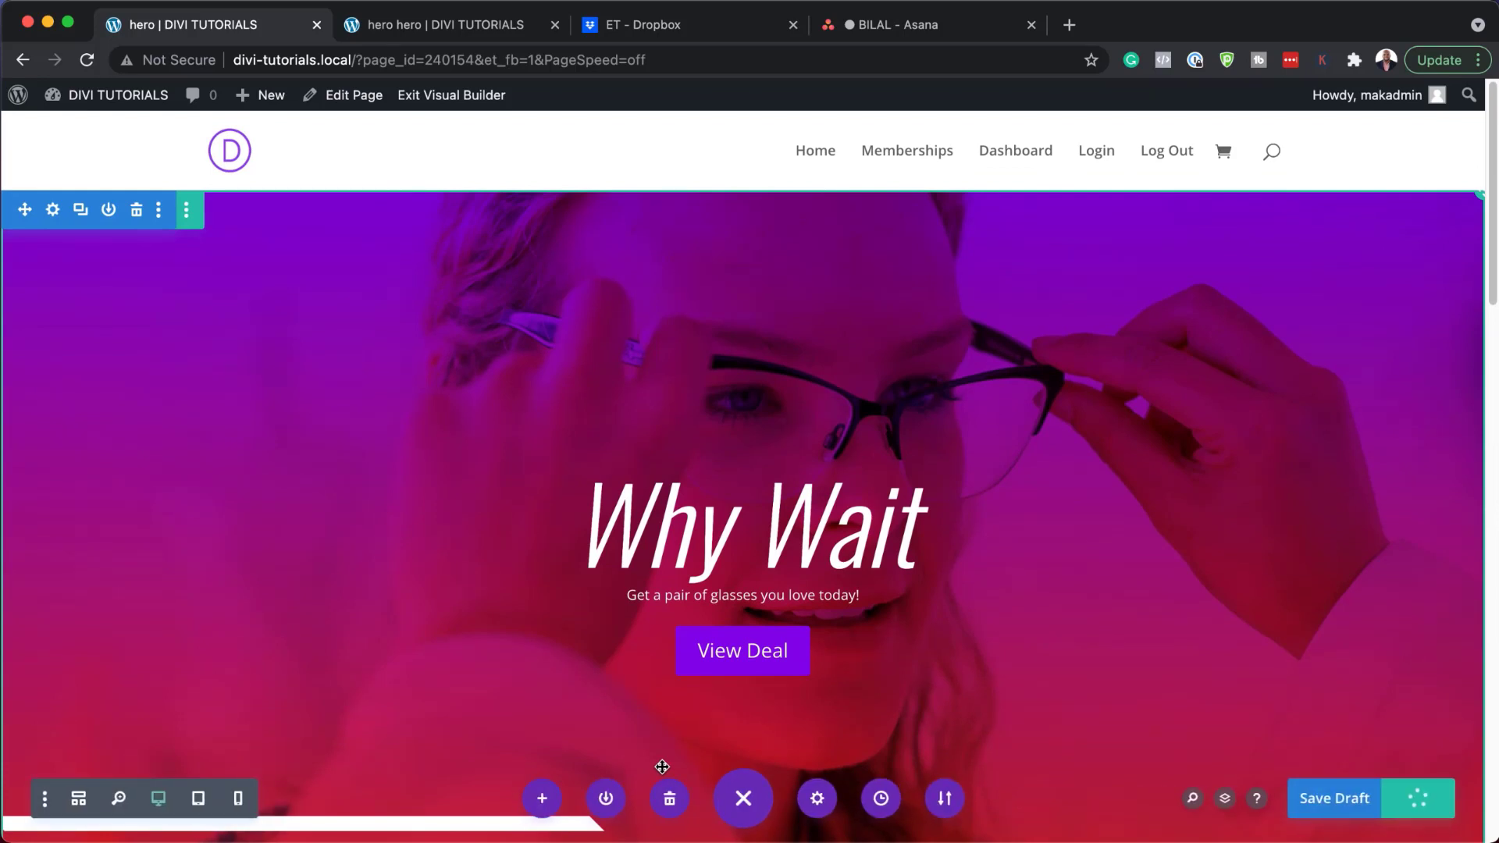
Exit the Visual Builder to view the hero page live.
left_click(452, 99)
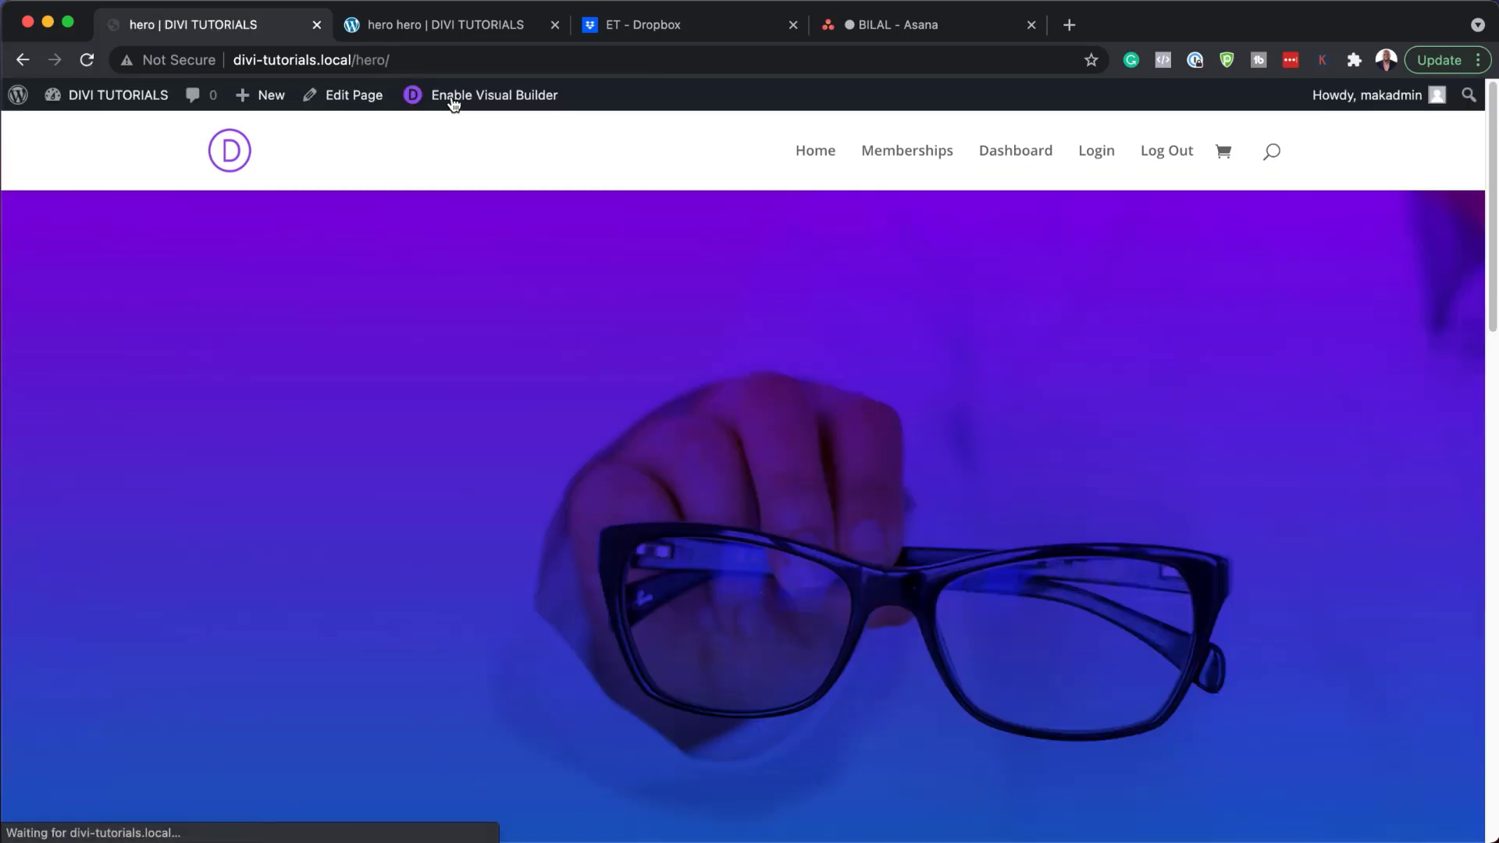